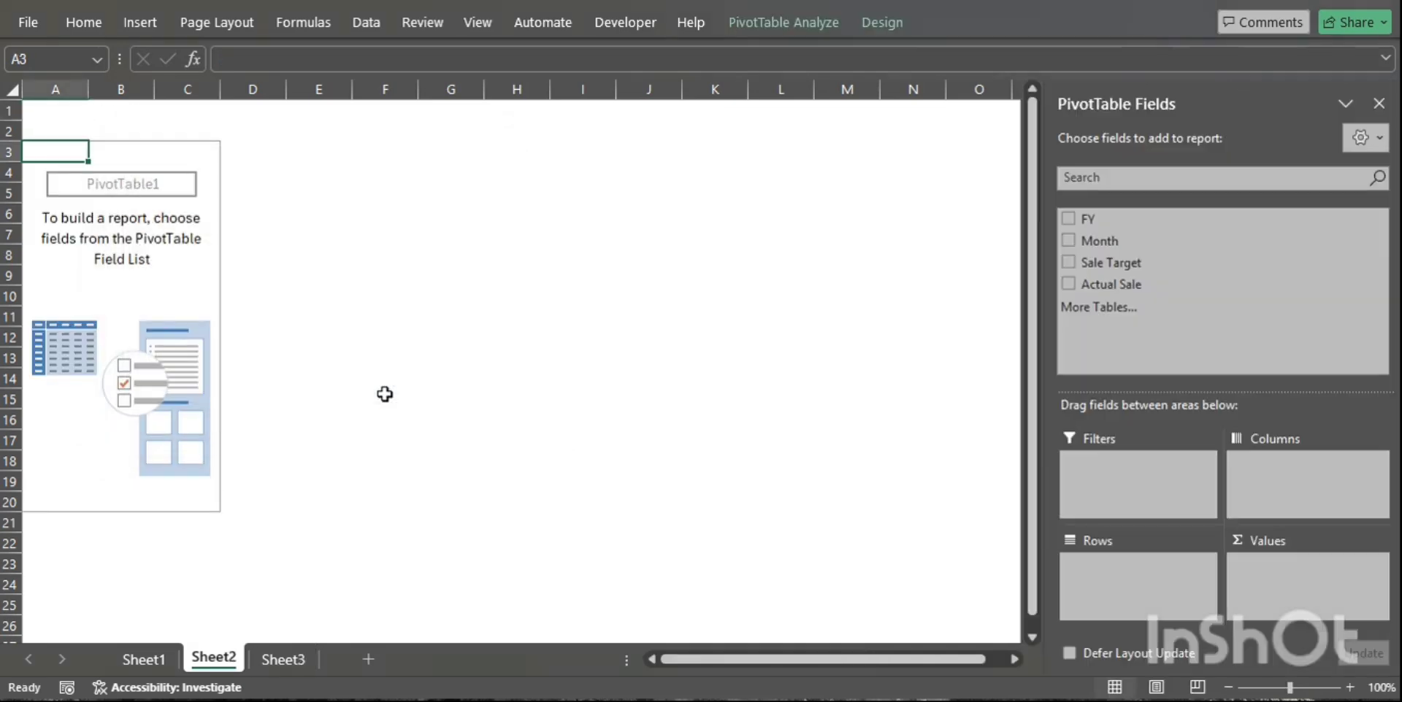
# Add Month, Sale Target and Actual Sale to the pivot table, summarising both sales fields by month.
pyautogui.click(1069, 241)
pyautogui.click(1068, 263)
pyautogui.click(1068, 284)
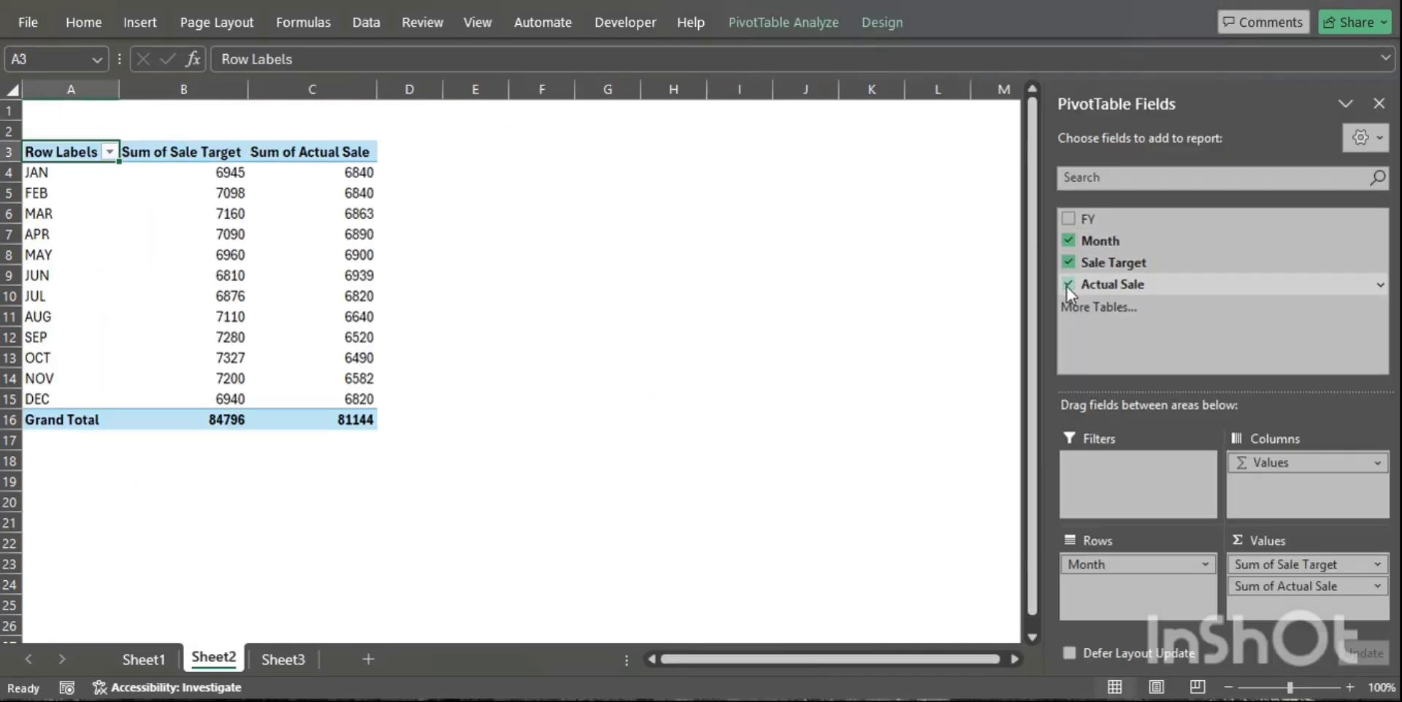
# Duplicate the whole pivot table A3:C16 below the original, starting at cell A19.
pyautogui.moveTo(86, 157); pyautogui.dragTo(332, 420)
pyautogui.hotkey('ctrl', 'c')
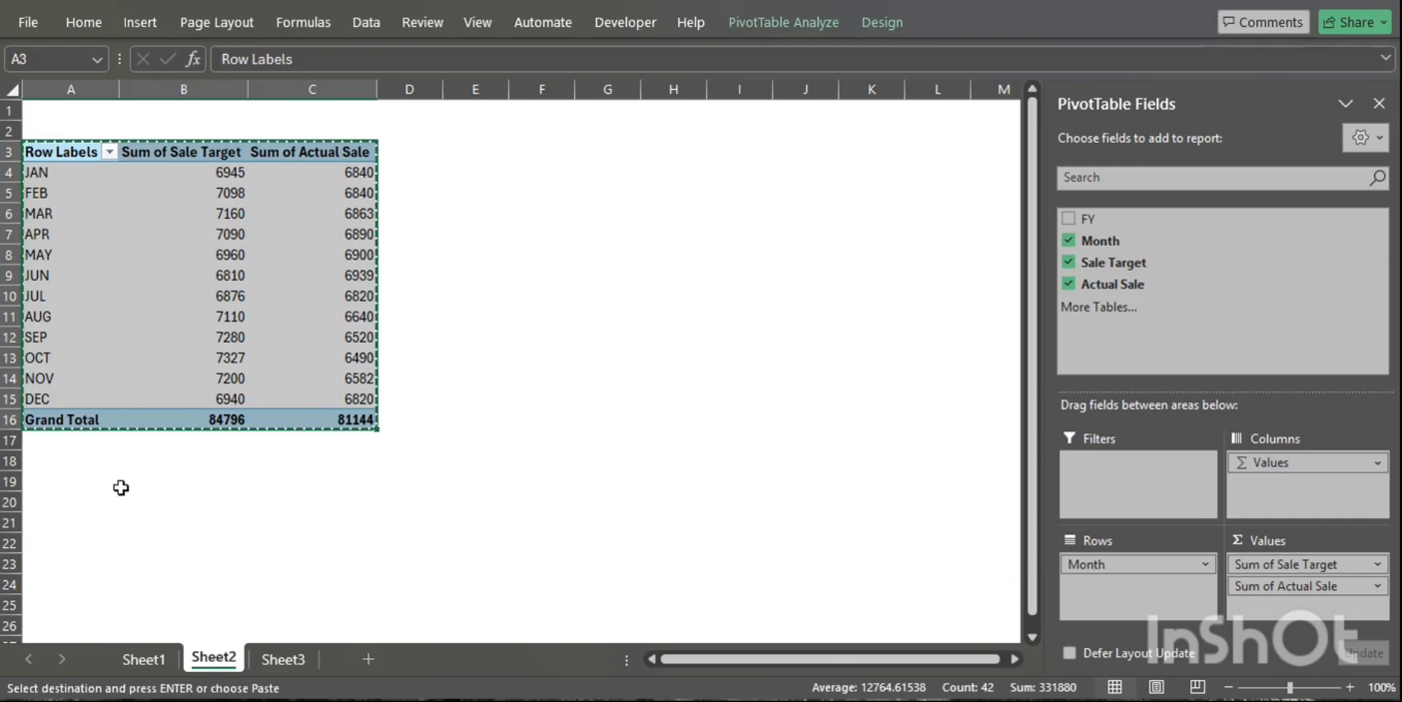
pyautogui.click(76, 477)
pyautogui.hotkey('ctrl', 'v')
pyautogui.click(306, 502)
# Insert FY and Month slicers for the first pivot table.
pyautogui.click(314, 316)
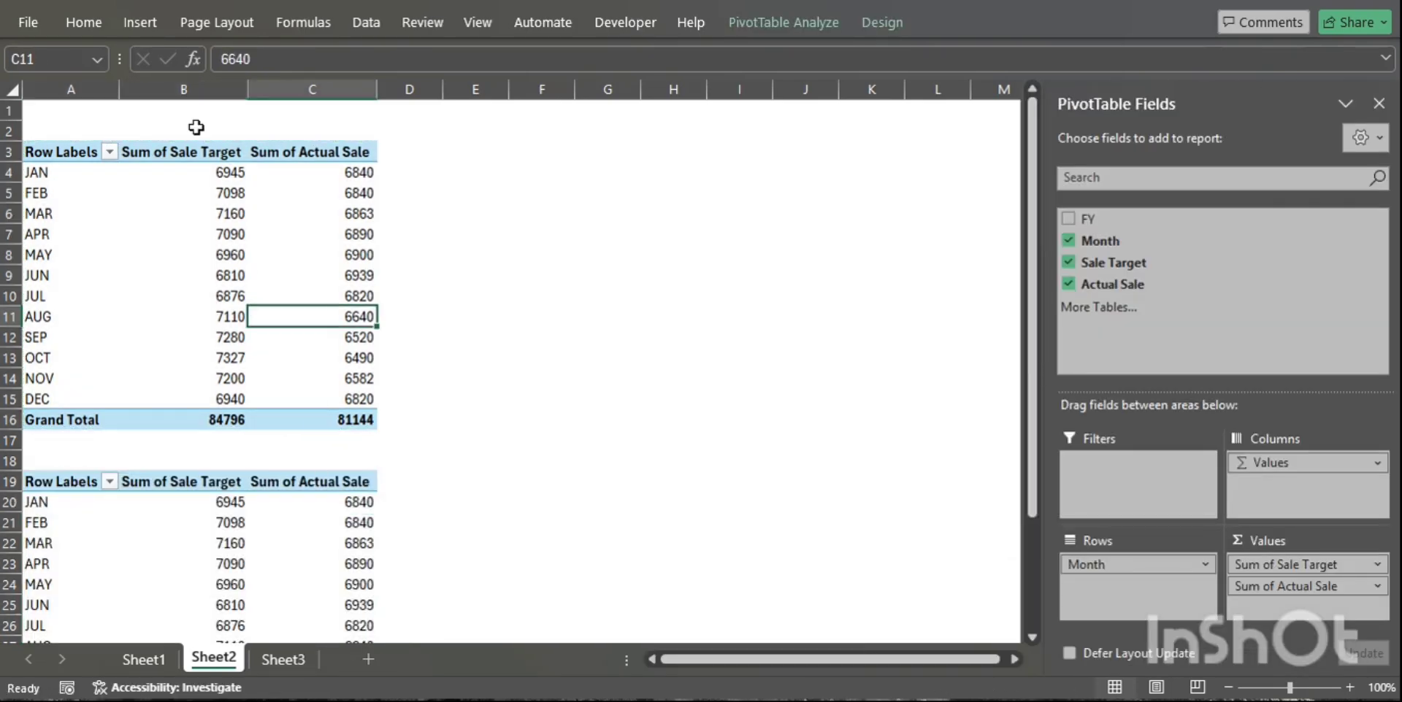
pyautogui.click(133, 24)
pyautogui.click(947, 108)
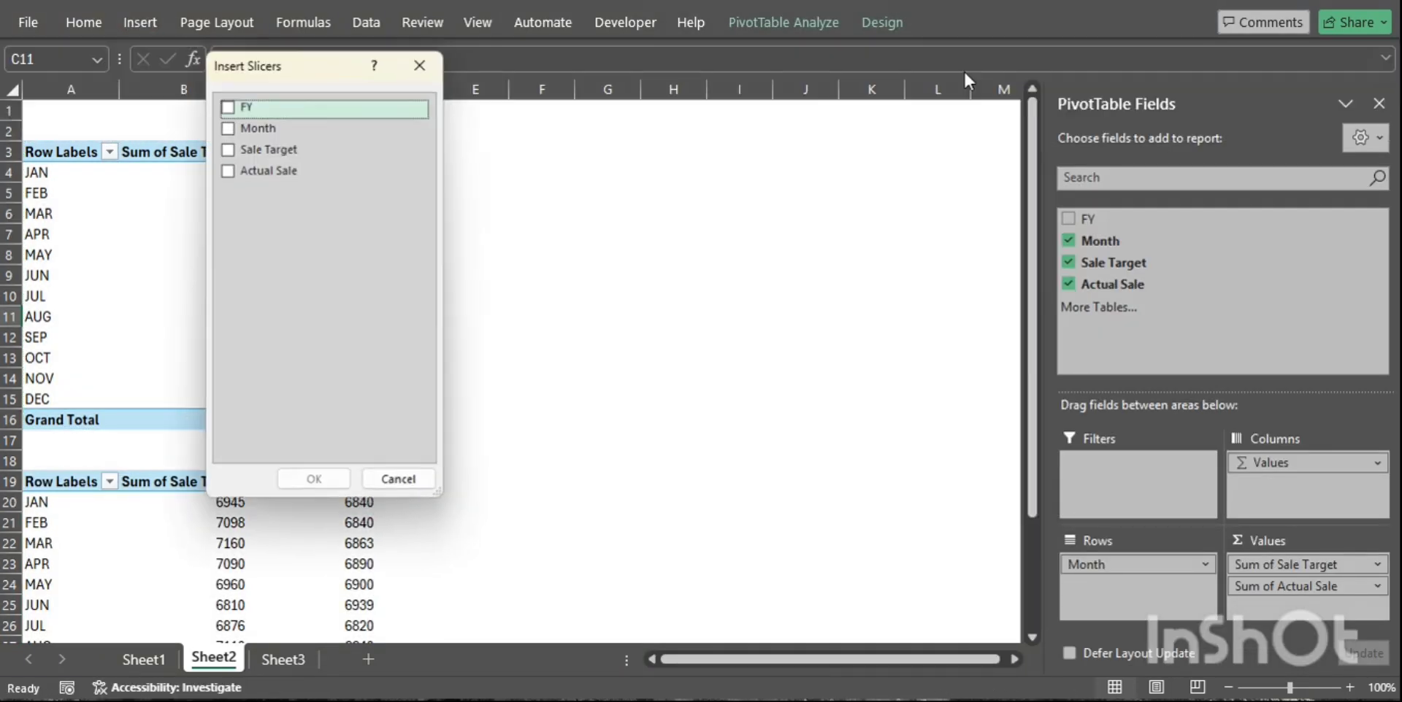
pyautogui.click(227, 104)
pyautogui.click(227, 126)
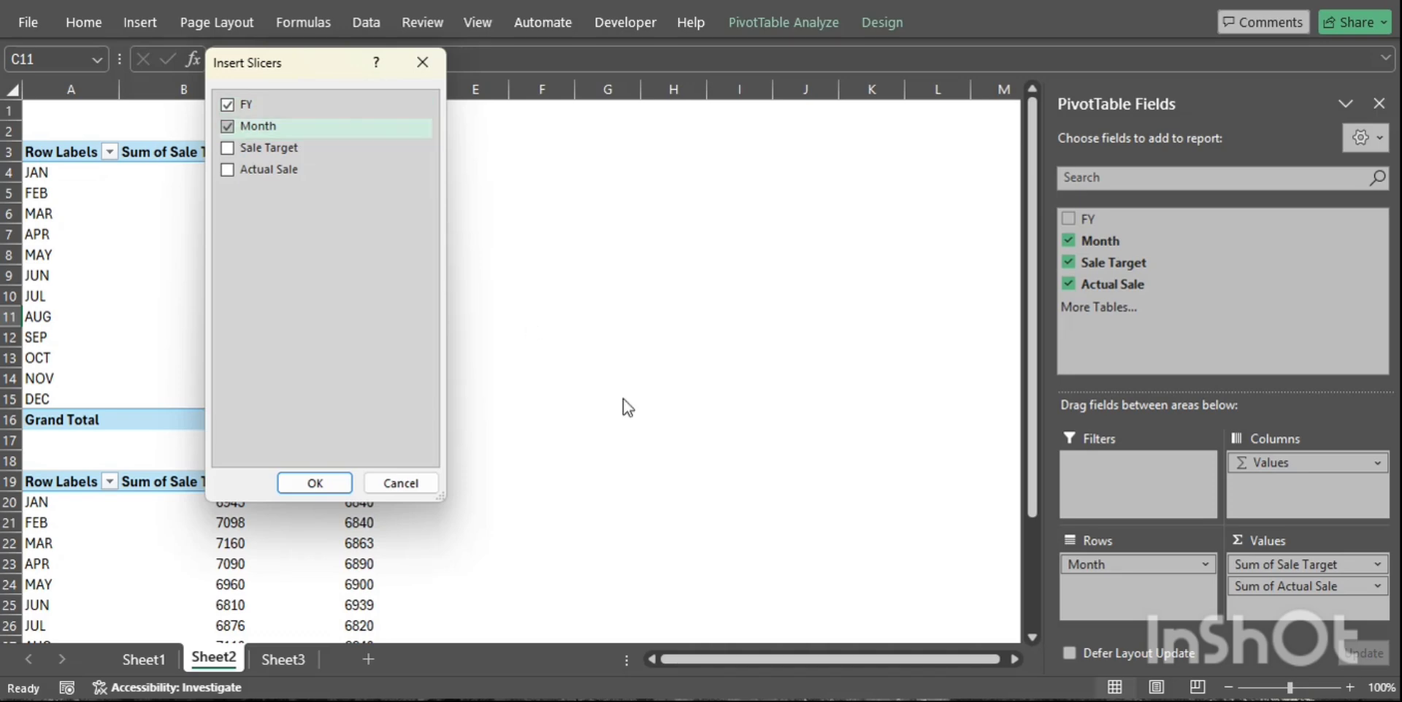
pyautogui.click(314, 483)
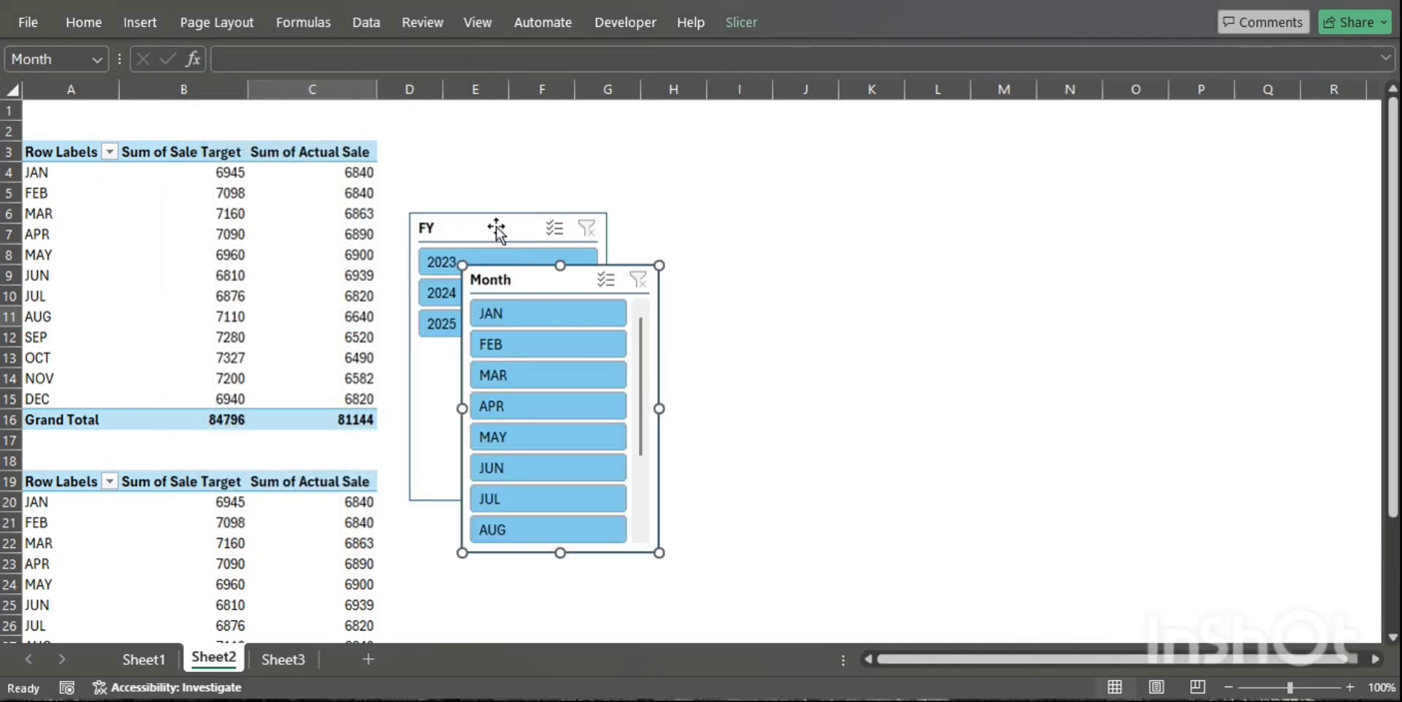
# Move the FY and Month slicers away from the pivot tables, to around columns M to Q from row 14 down.
pyautogui.keyDown('ctrl'); pyautogui.click(496, 227); pyautogui.keyUp('ctrl')
pyautogui.moveTo(496, 227); pyautogui.dragTo(1189, 399)
pyautogui.click(1022, 482)
pyautogui.moveTo(1233, 454); pyautogui.dragTo(1047, 482)
pyautogui.click(752, 262)
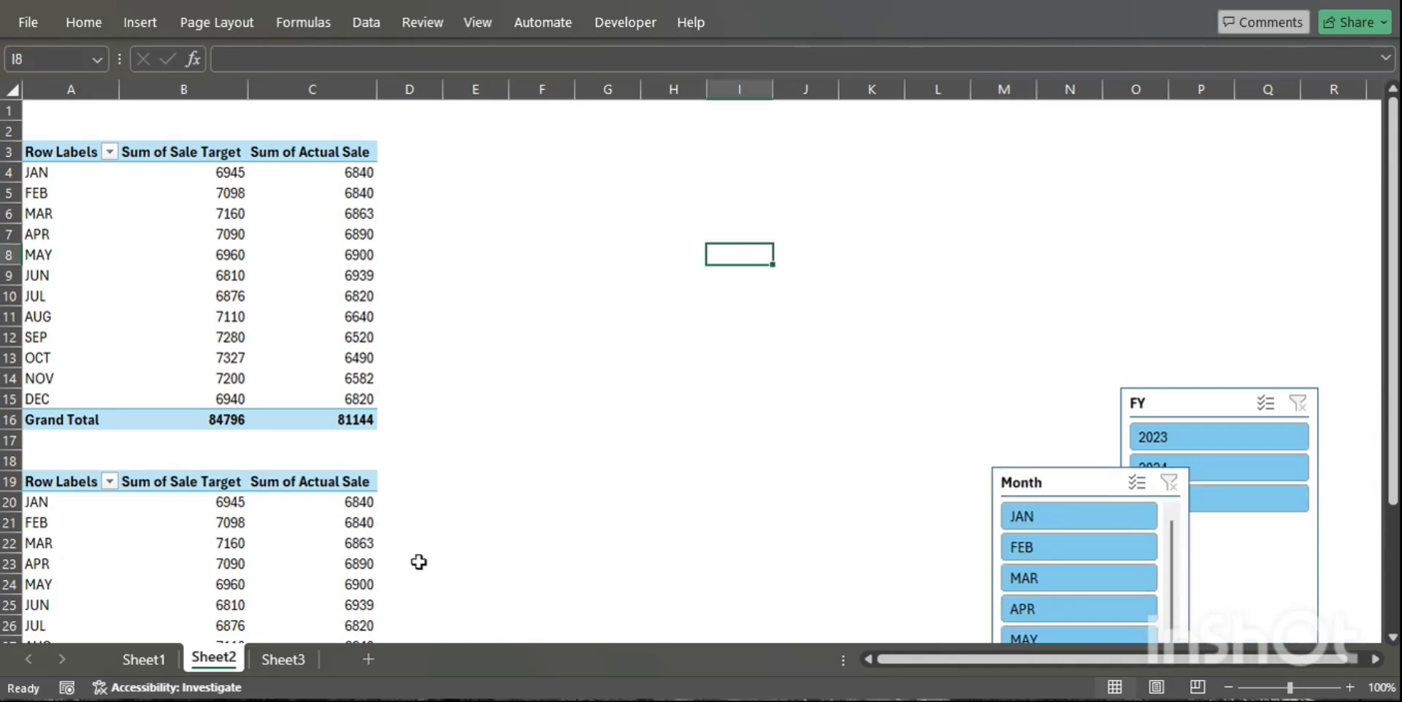
# Copy B1:D13 from Sheet3 to H1 on Sheet2 and clear the pasted sales figures in I2:J13.
pyautogui.click(283, 659)
pyautogui.moveTo(139, 116); pyautogui.dragTo(288, 355)
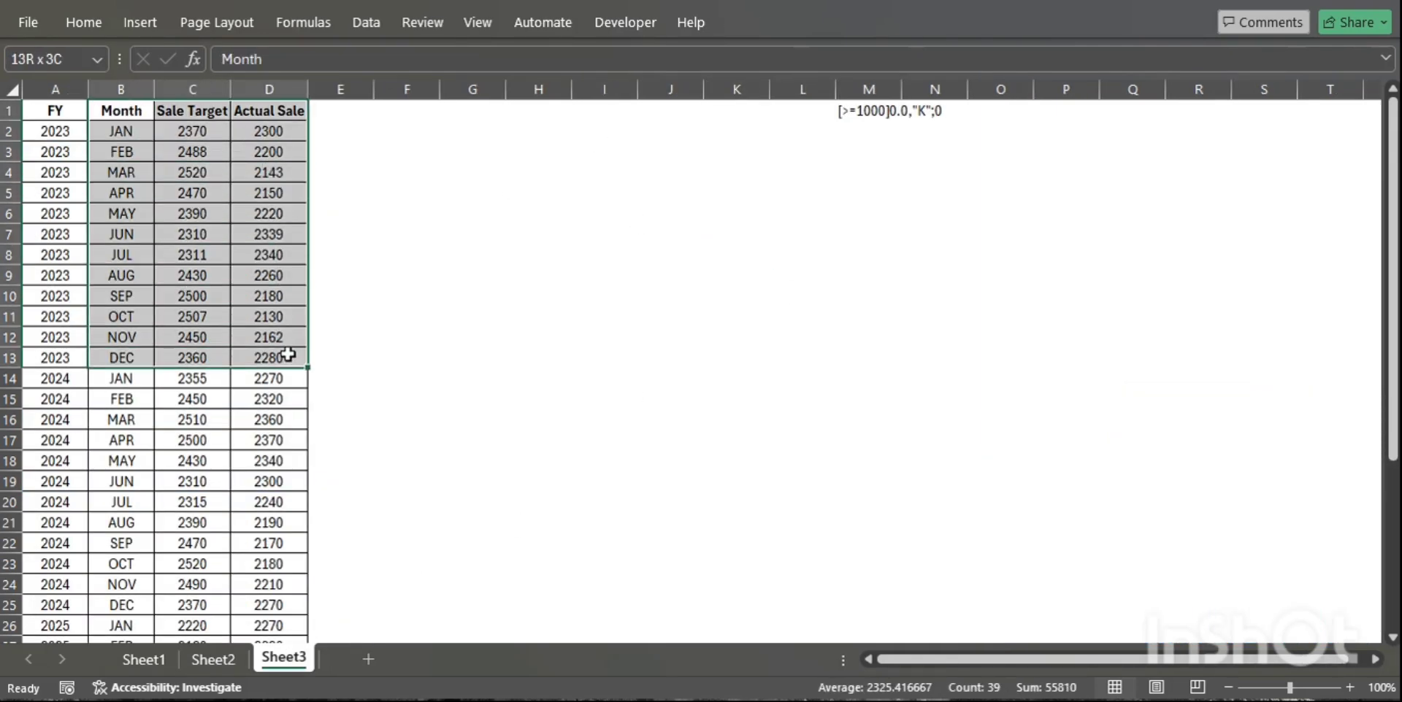
pyautogui.hotkey('ctrl', 'c')
pyautogui.click(213, 659)
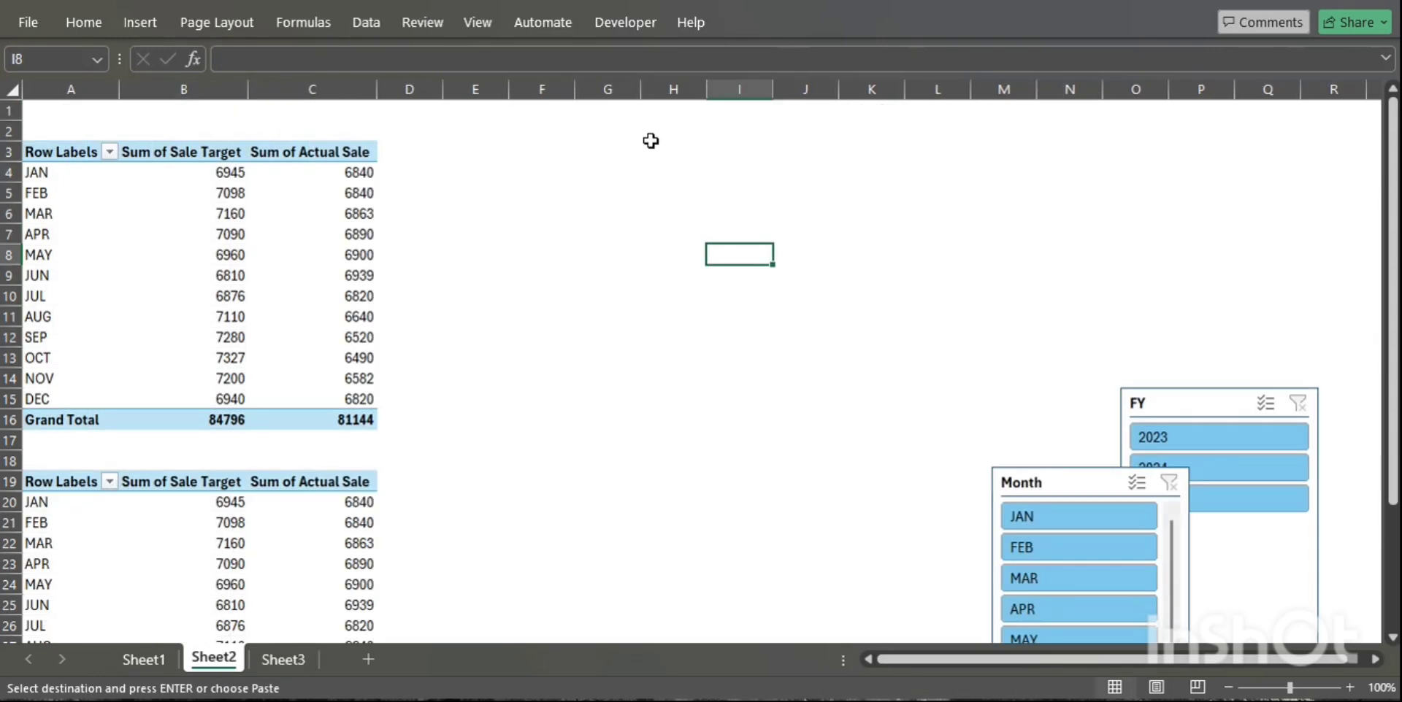
pyautogui.click(684, 107)
pyautogui.hotkey('ctrl', 'v')
pyautogui.press('Escape')
pyautogui.moveTo(739, 131); pyautogui.dragTo(817, 356)
pyautogui.press('Delete')
# Enter a GETPIVOTDATA formula in I2 that references January's Sale Target in B20 of the second pivot table.
pyautogui.click(734, 130)
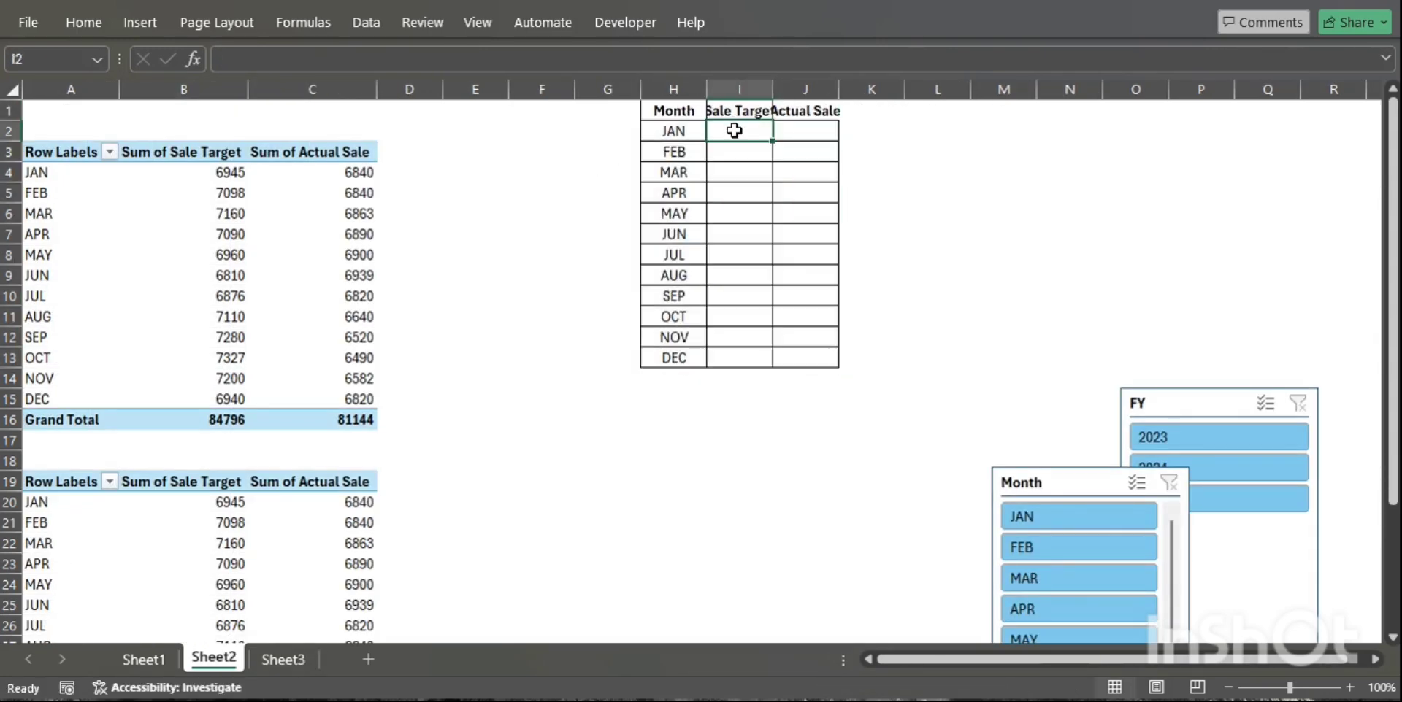
pyautogui.write('=')
pyautogui.click(227, 504)
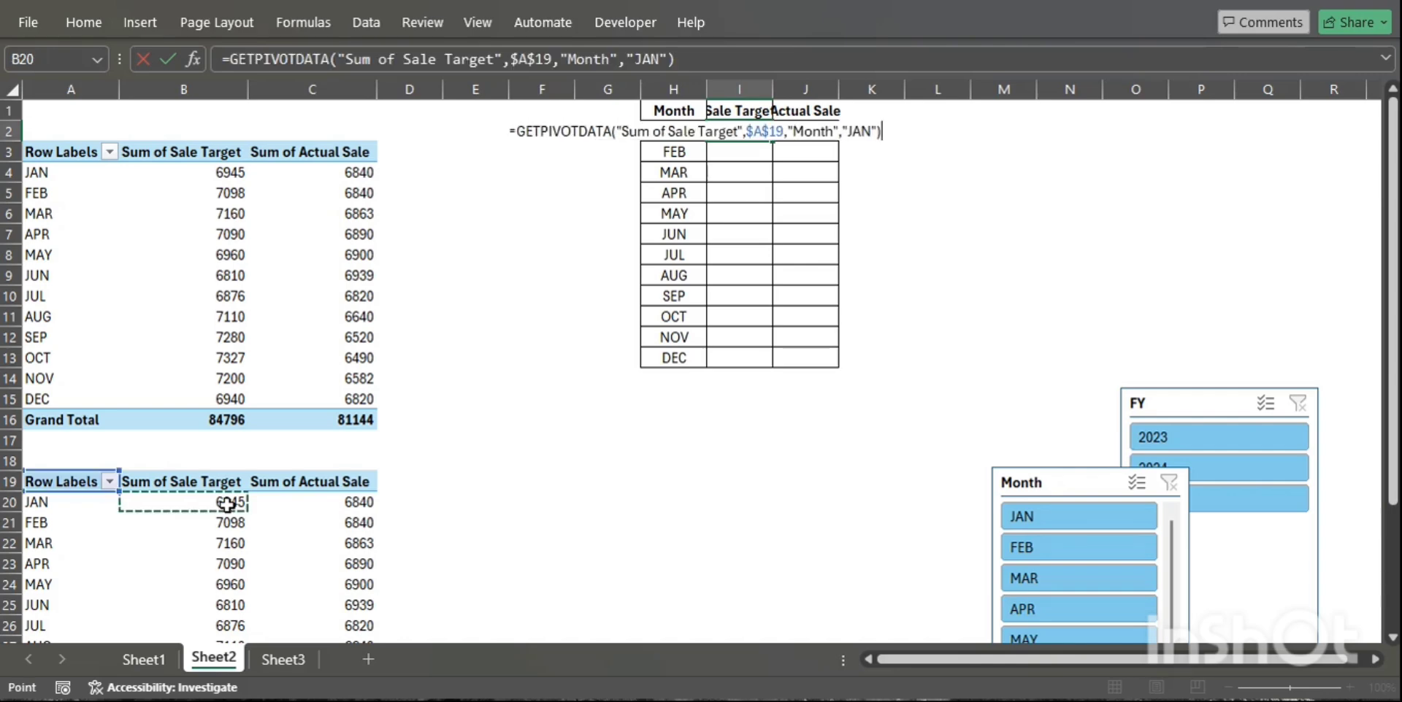
pyautogui.press('Return')
# Replace "Sum of Sale Target" in the I2 formula with the header reference ""&I$1.
pyautogui.click(741, 131)
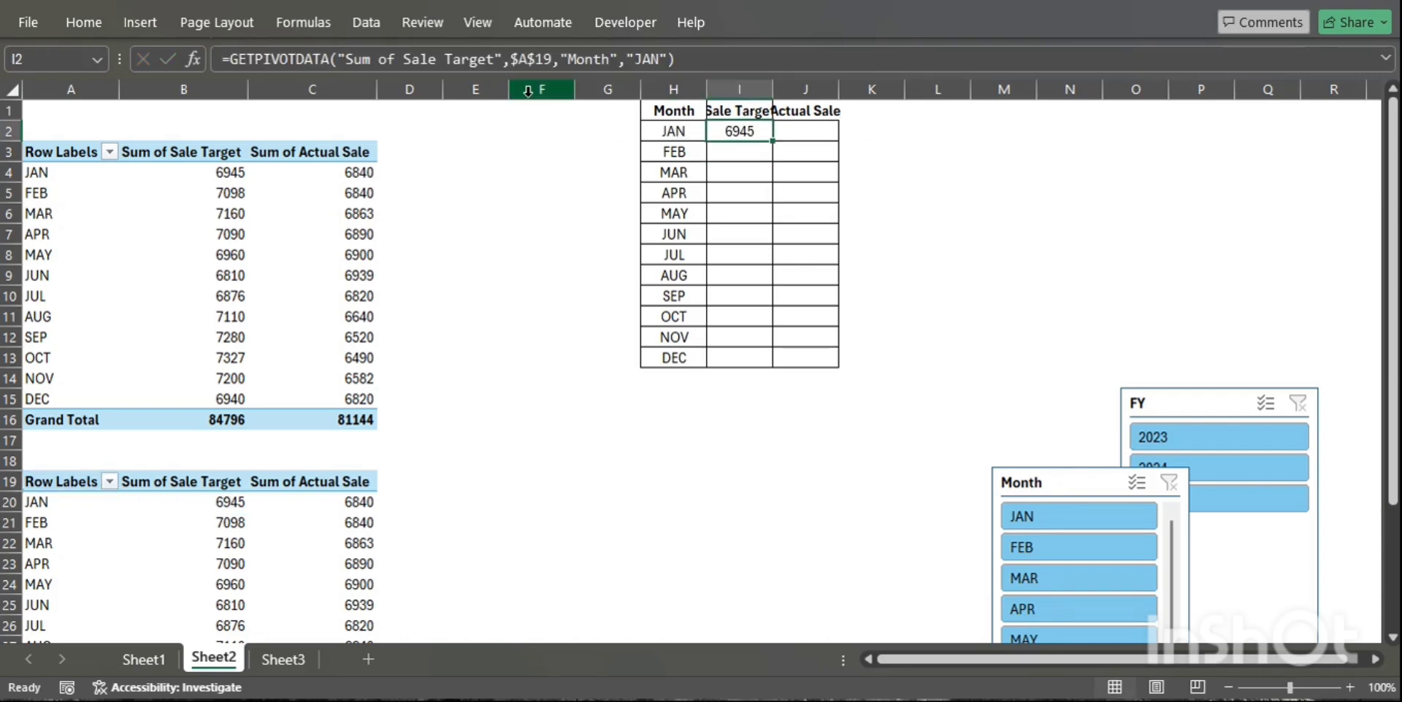
pyautogui.click(395, 58)
pyautogui.moveTo(493, 58); pyautogui.dragTo(345, 58)
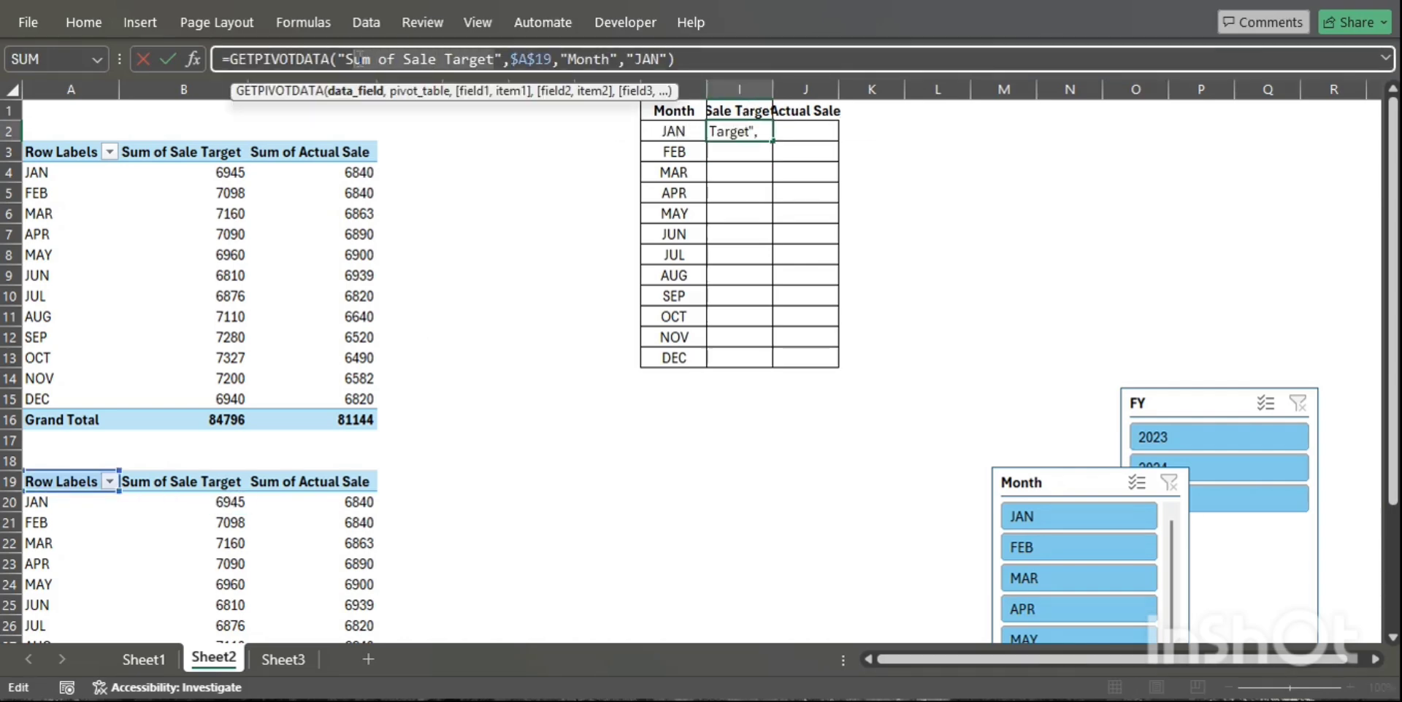
pyautogui.press('BackSpace')
pyautogui.write('&')
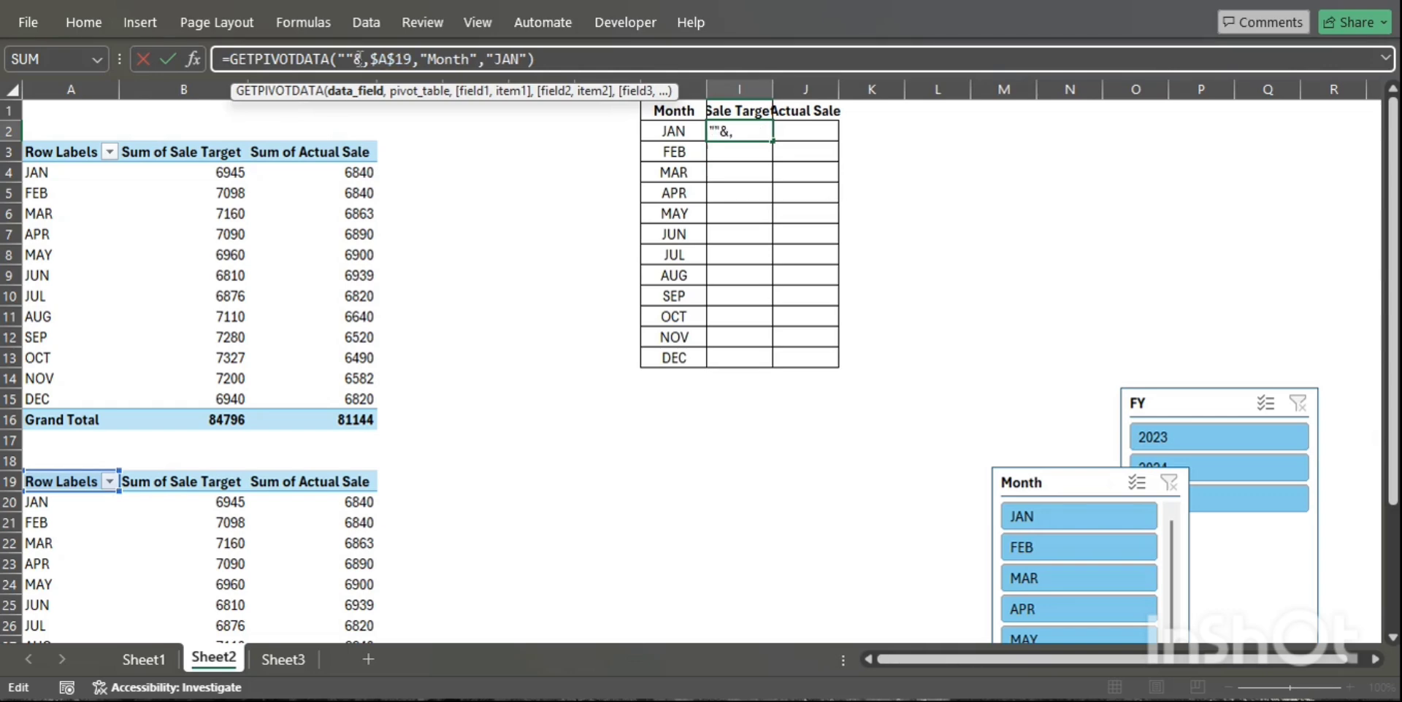
pyautogui.click(751, 112)
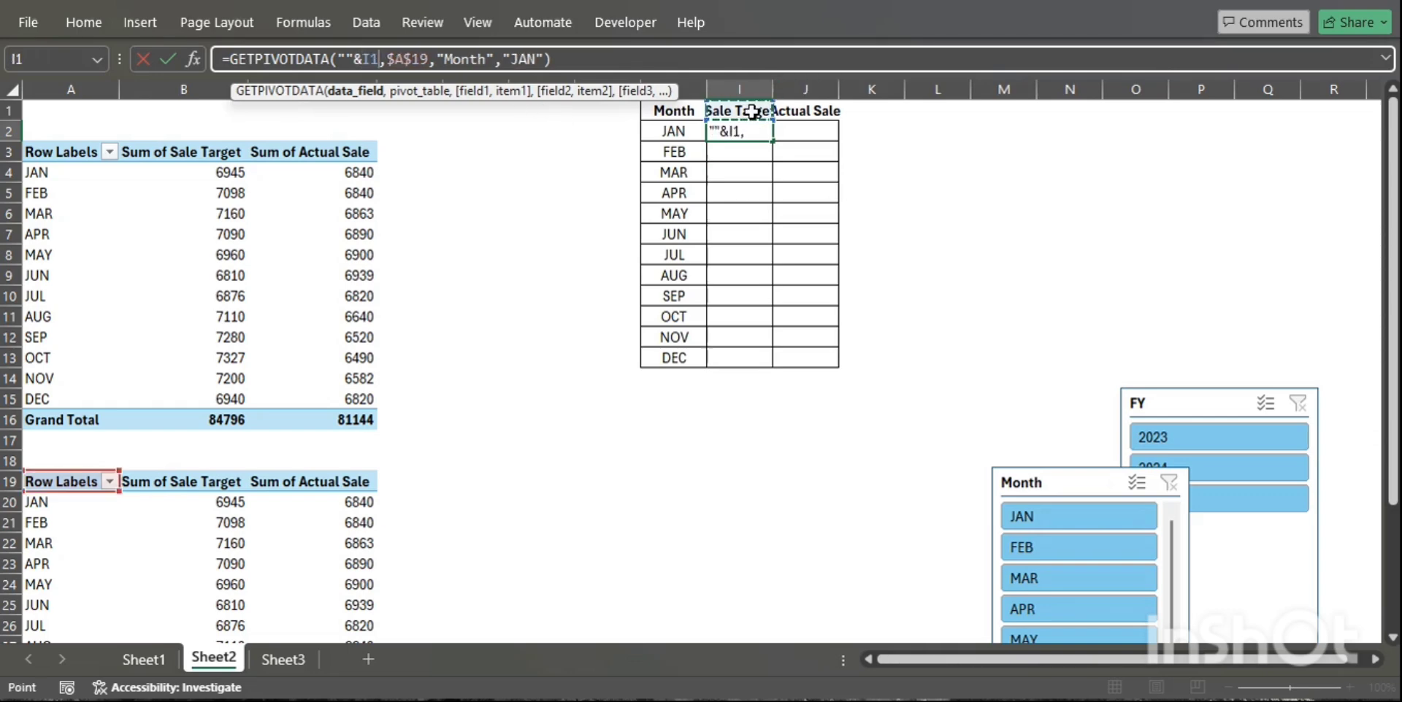
pyautogui.press('F4')
pyautogui.press('F4')
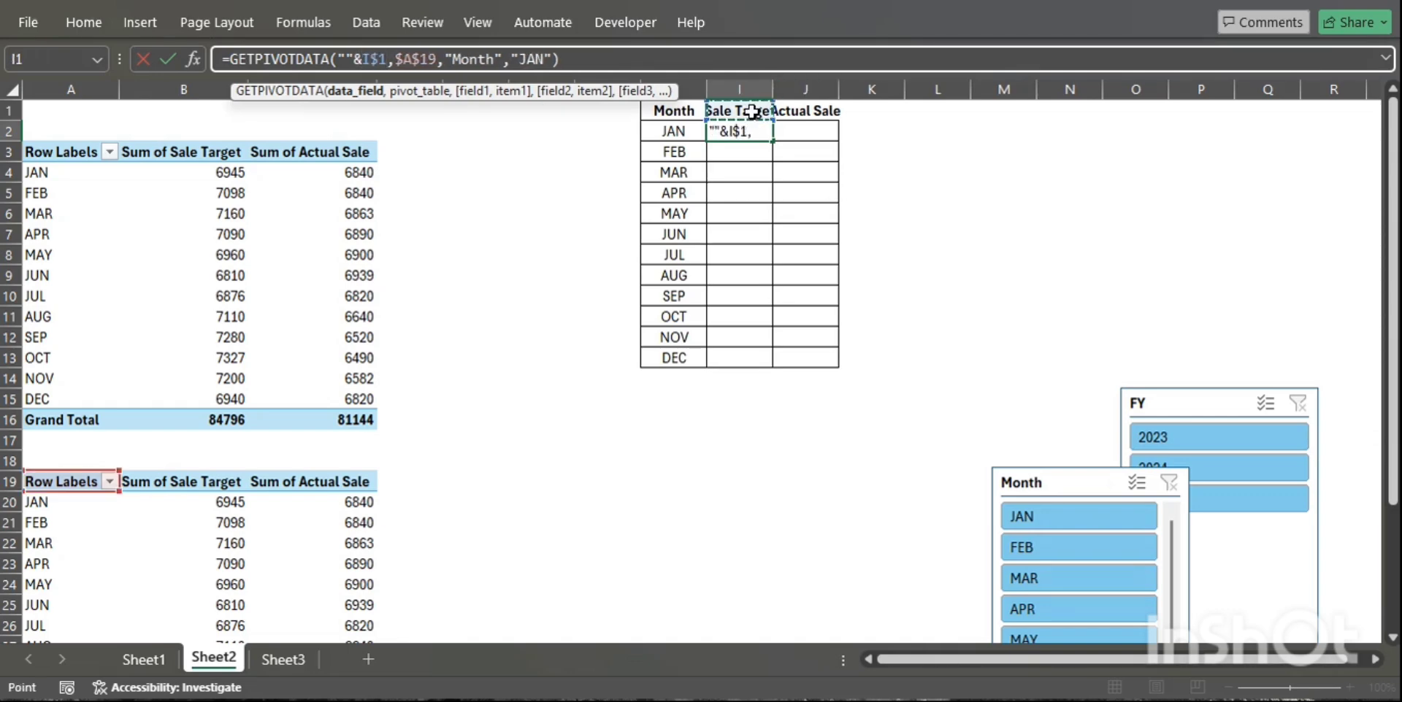
# Replace "JAN" in the I2 formula with the month reference ""&$H2 and enter the formula.
pyautogui.click(544, 58)
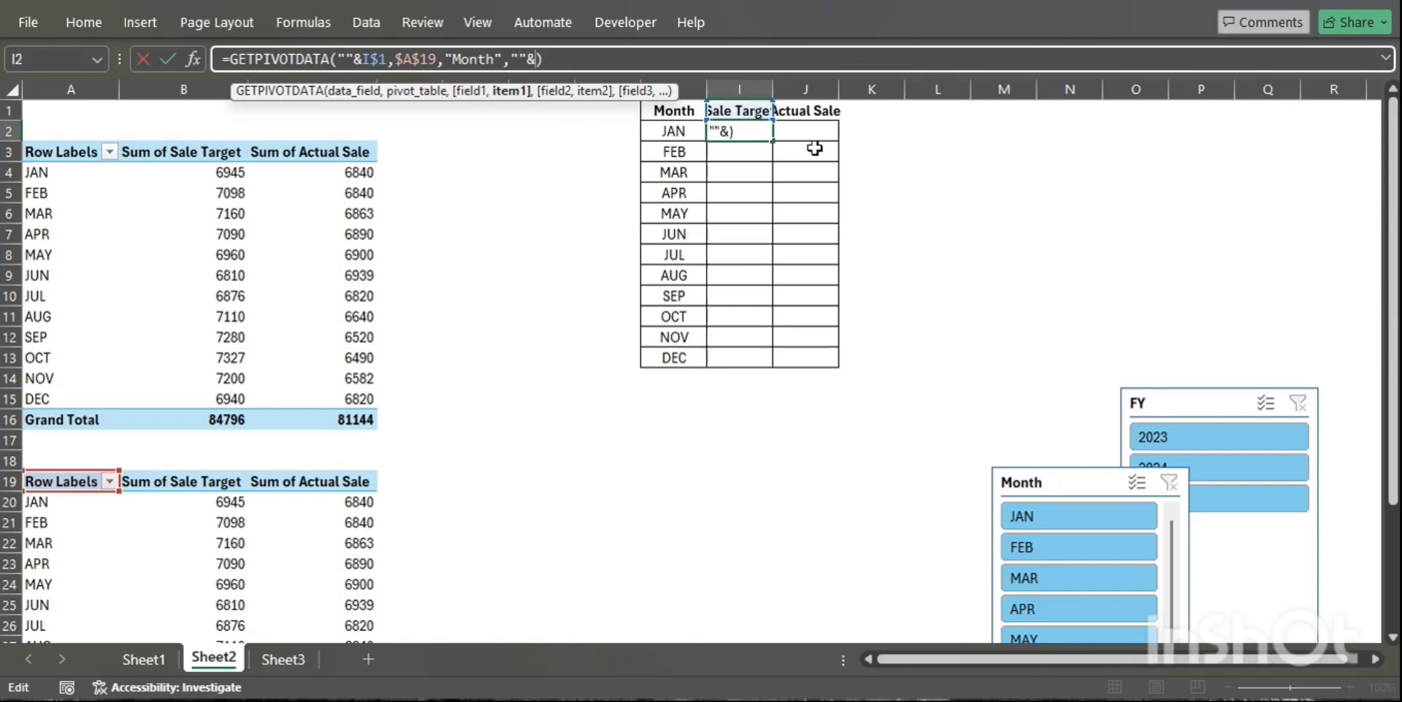
pyautogui.click(670, 131)
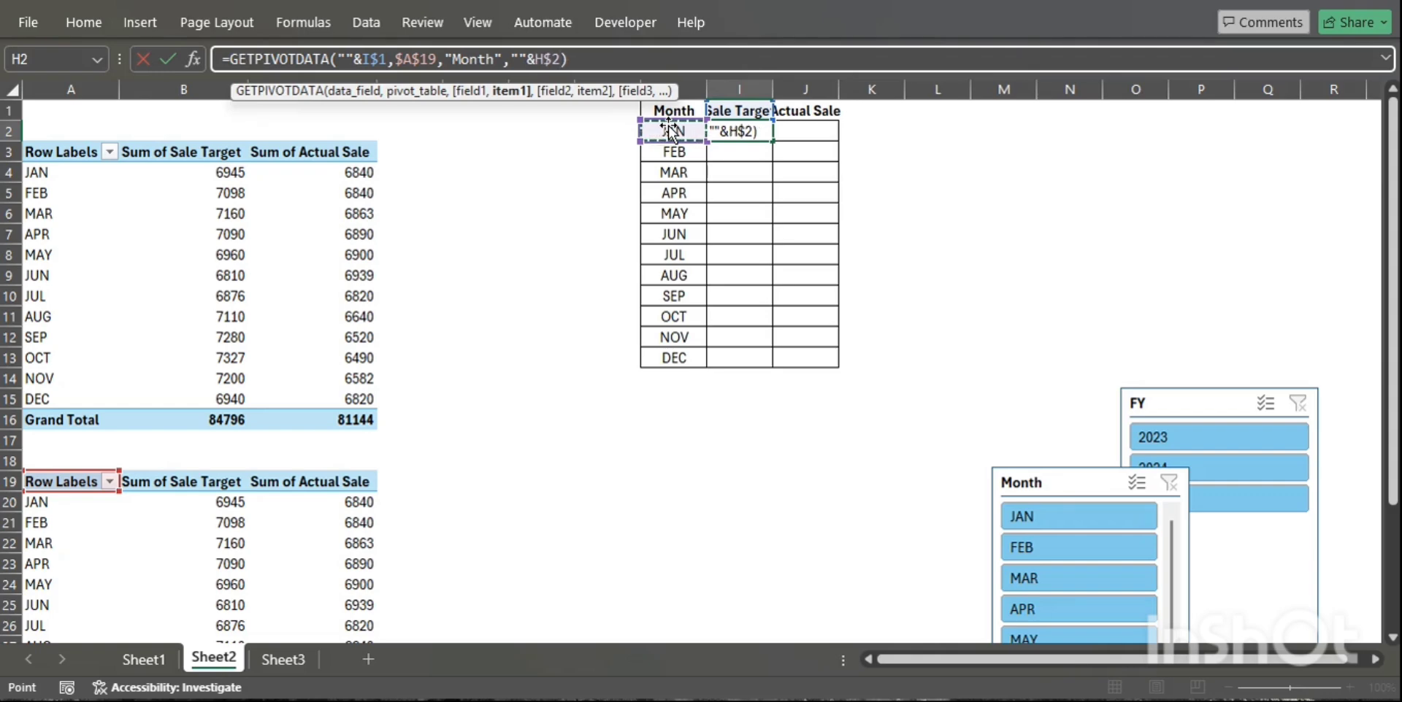
pyautogui.press('Return')
# Fill the I2 formula across to J2 and down both columns to the December row.
pyautogui.click(759, 131)
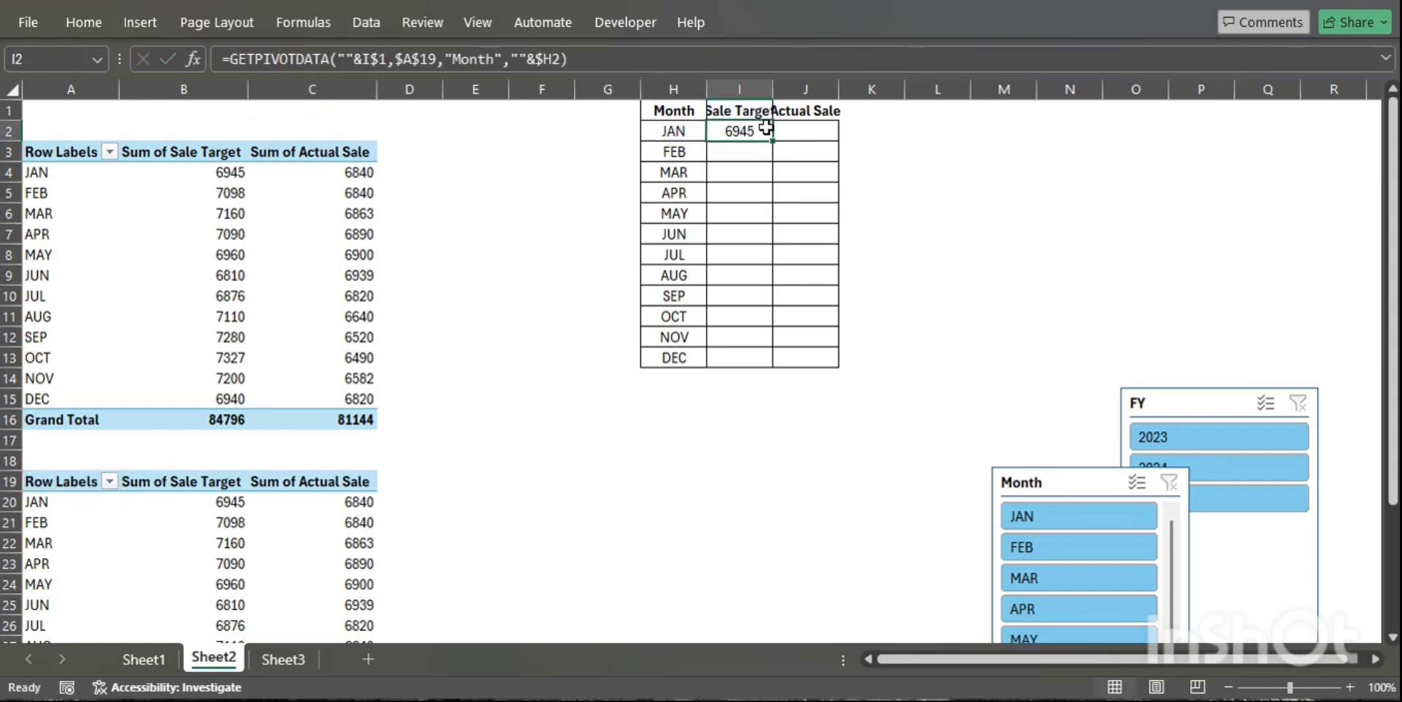
pyautogui.moveTo(772, 140); pyautogui.dragTo(837, 140)
pyautogui.doubleClick(838, 141)
pyautogui.click(805, 191)
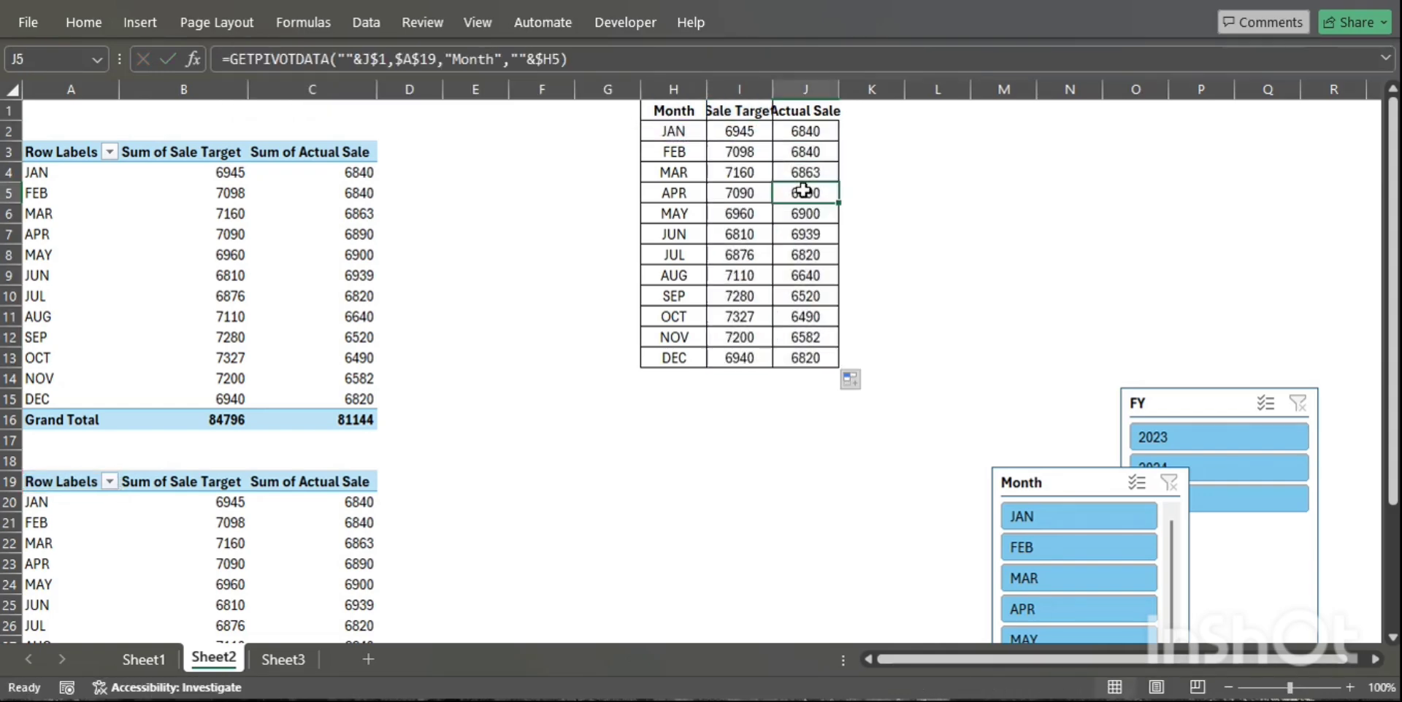
# Copy the Sale Target and Actual Sale columns I1:J13 to K1 and clear the copied figures in K2:L13.
pyautogui.click(737, 110)
pyautogui.hotkey('ctrl', 'c')
pyautogui.moveTo(737, 110); pyautogui.dragTo(801, 357)
pyautogui.press('Escape')
pyautogui.hotkey('ctrl', 'c')
pyautogui.click(883, 107)
pyautogui.hotkey('ctrl', 'v')
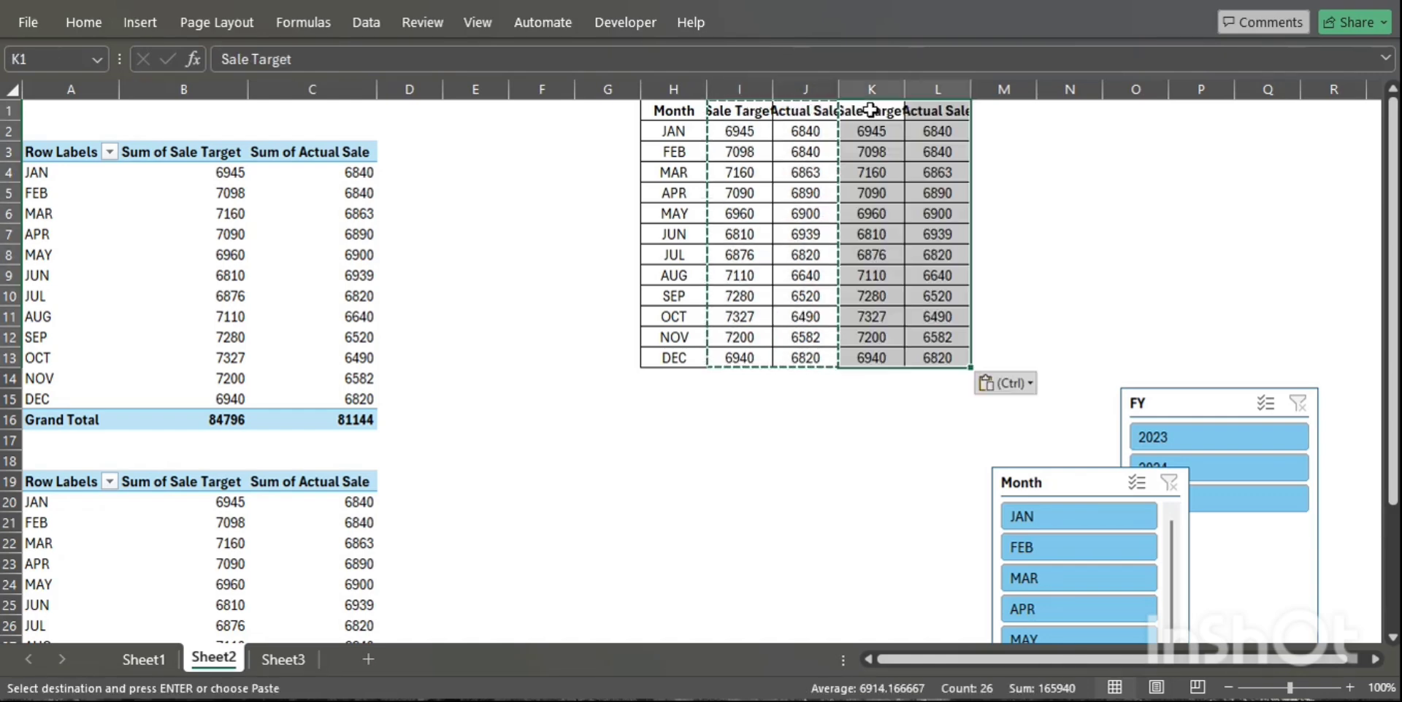
pyautogui.moveTo(879, 132); pyautogui.dragTo(940, 358)
pyautogui.press('Delete')
# Enter a GETPIVOTDATA formula in K2 that references January's Sale Target in B4 of the first pivot table.
pyautogui.click(867, 129)
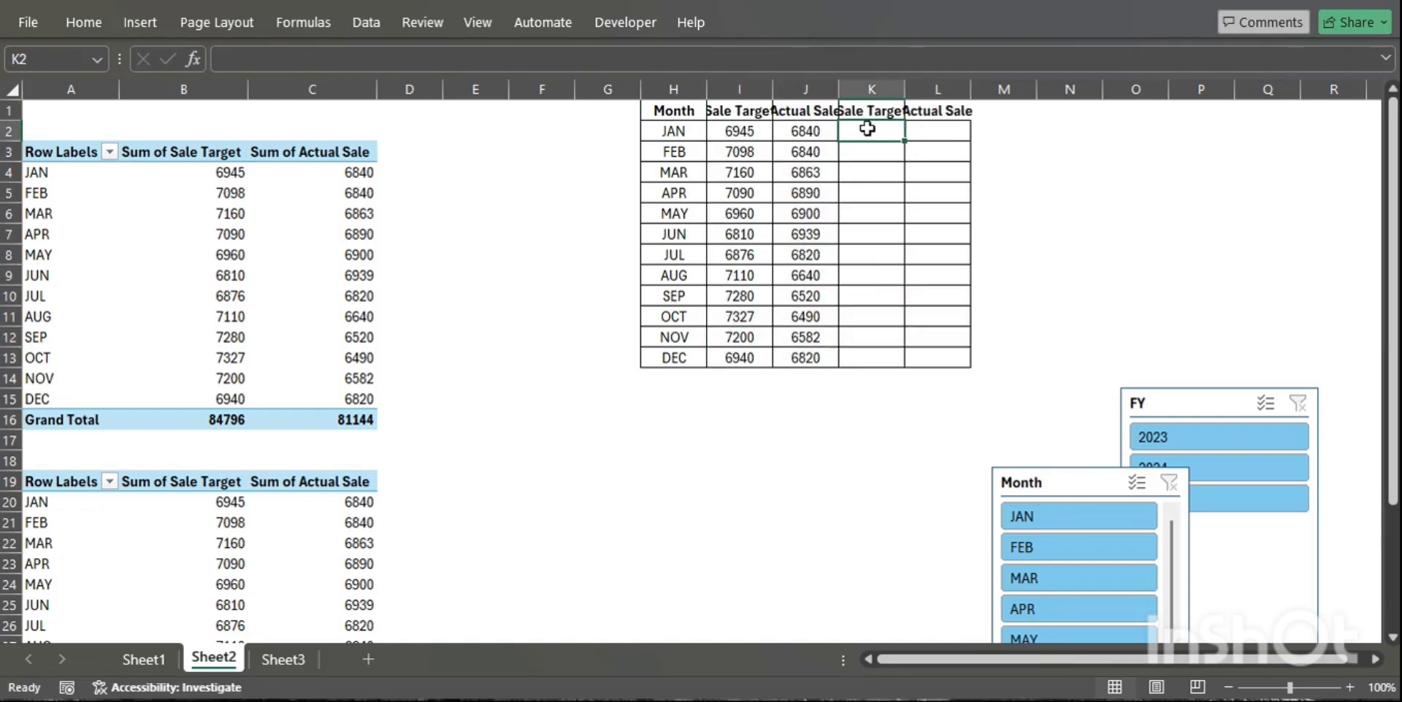
pyautogui.write('=')
pyautogui.click(219, 174)
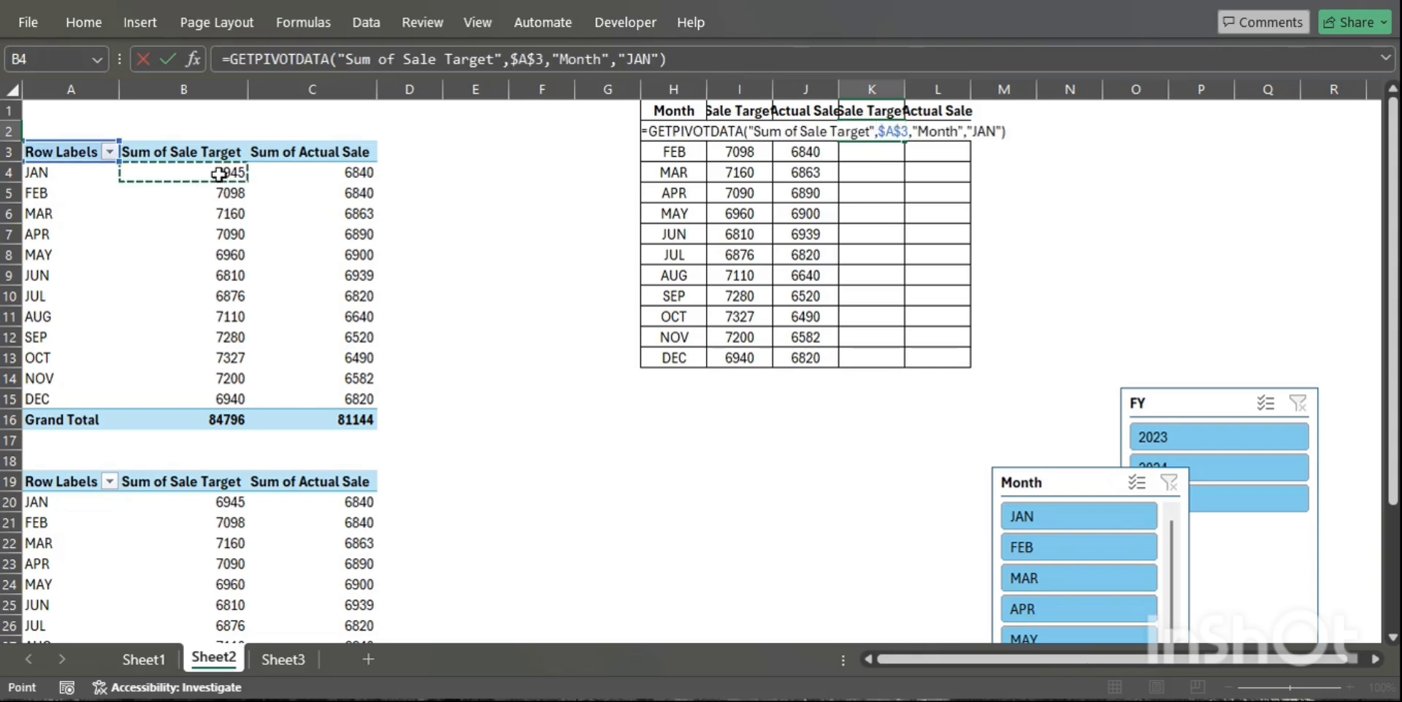
pyautogui.press('Return')
# Replace "Sum of Sale Target" in the K2 formula with the header reference ""&I$1.
pyautogui.click(882, 132)
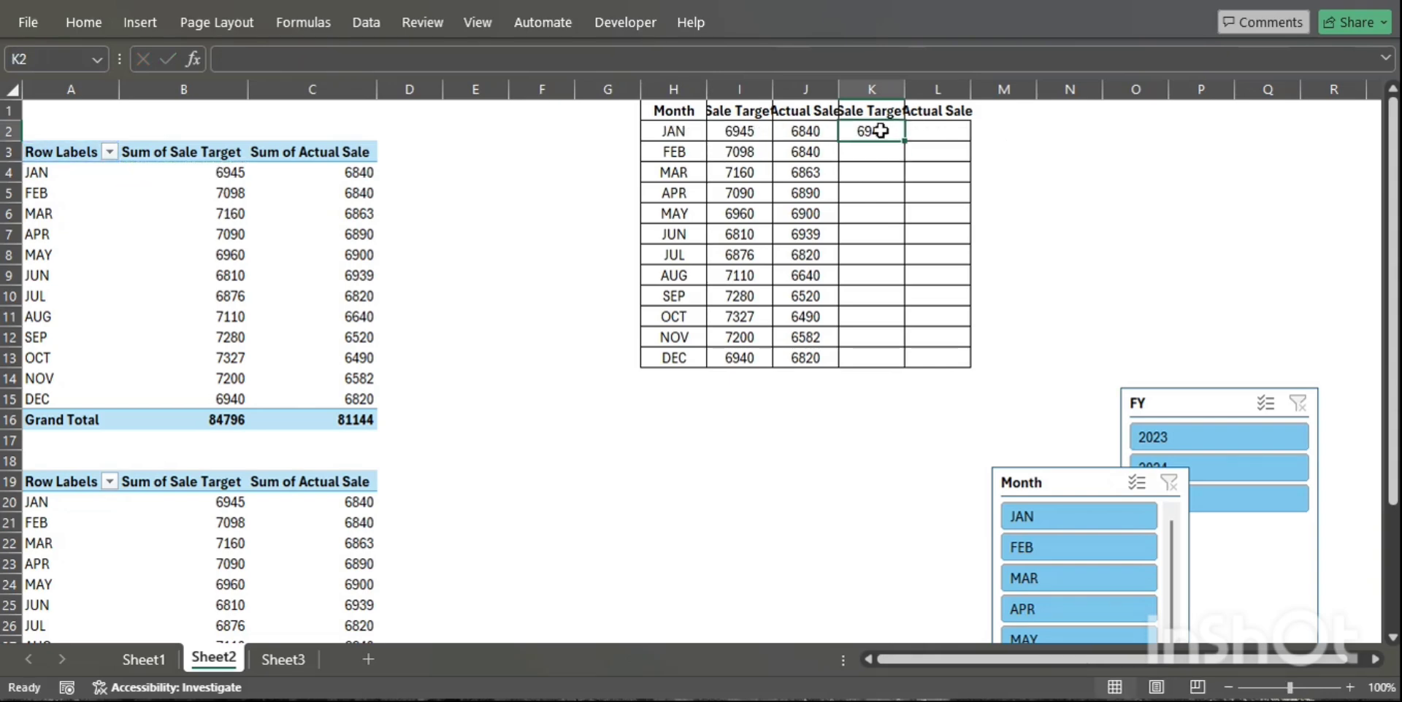
pyautogui.moveTo(499, 59); pyautogui.dragTo(348, 59)
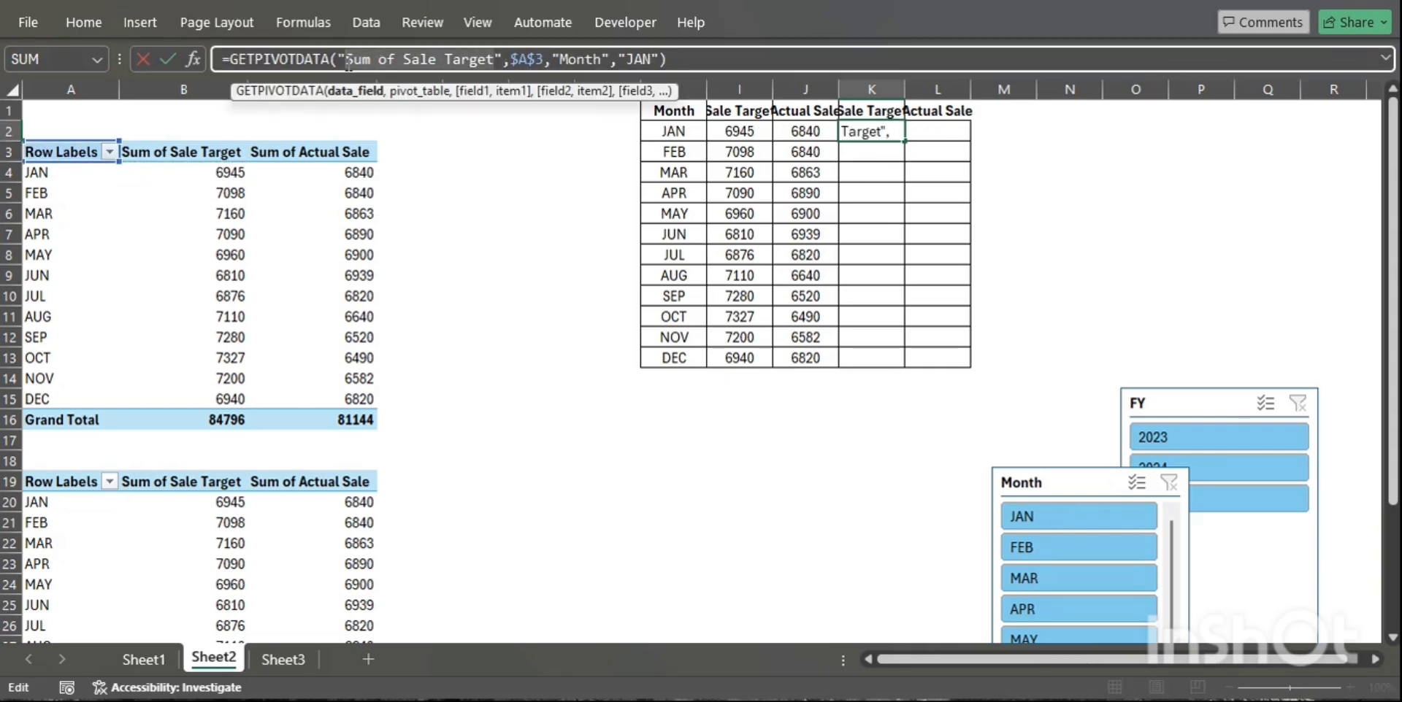
pyautogui.press('BackSpace')
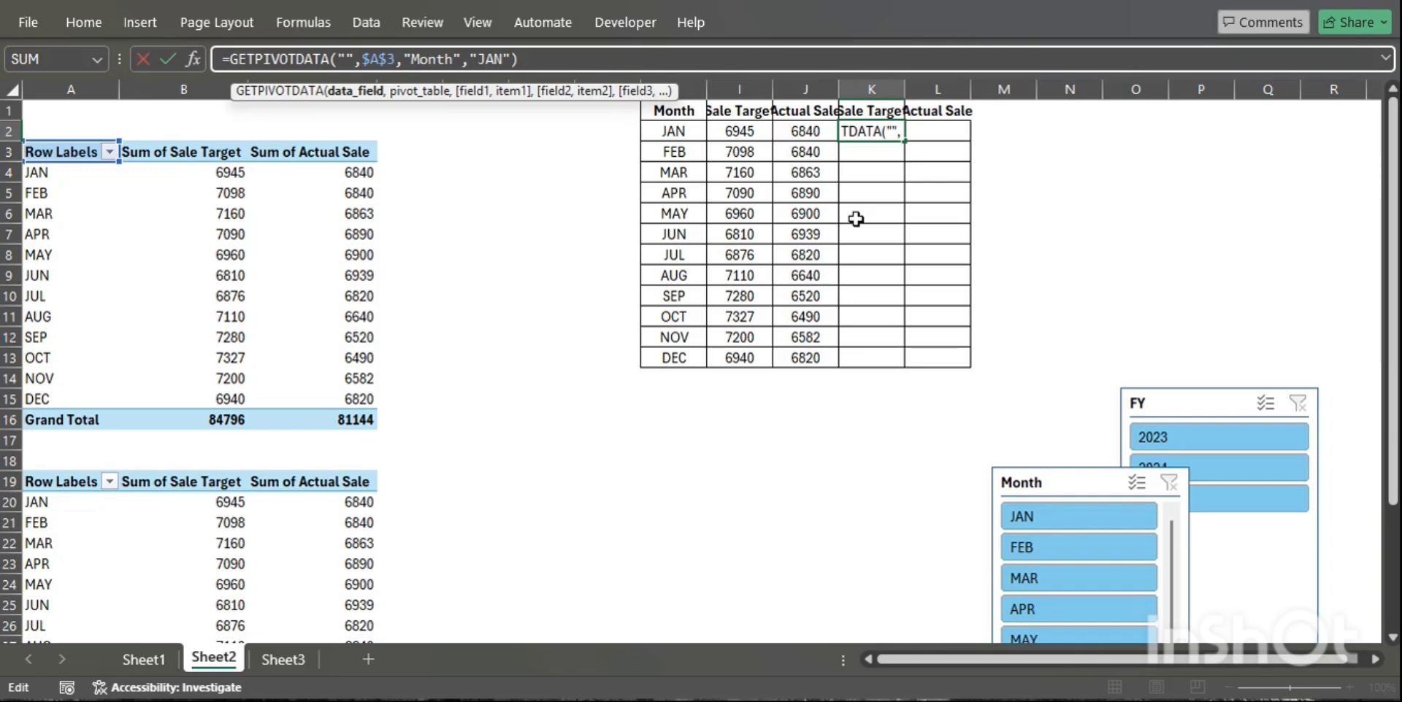
pyautogui.write('&')
pyautogui.click(855, 111)
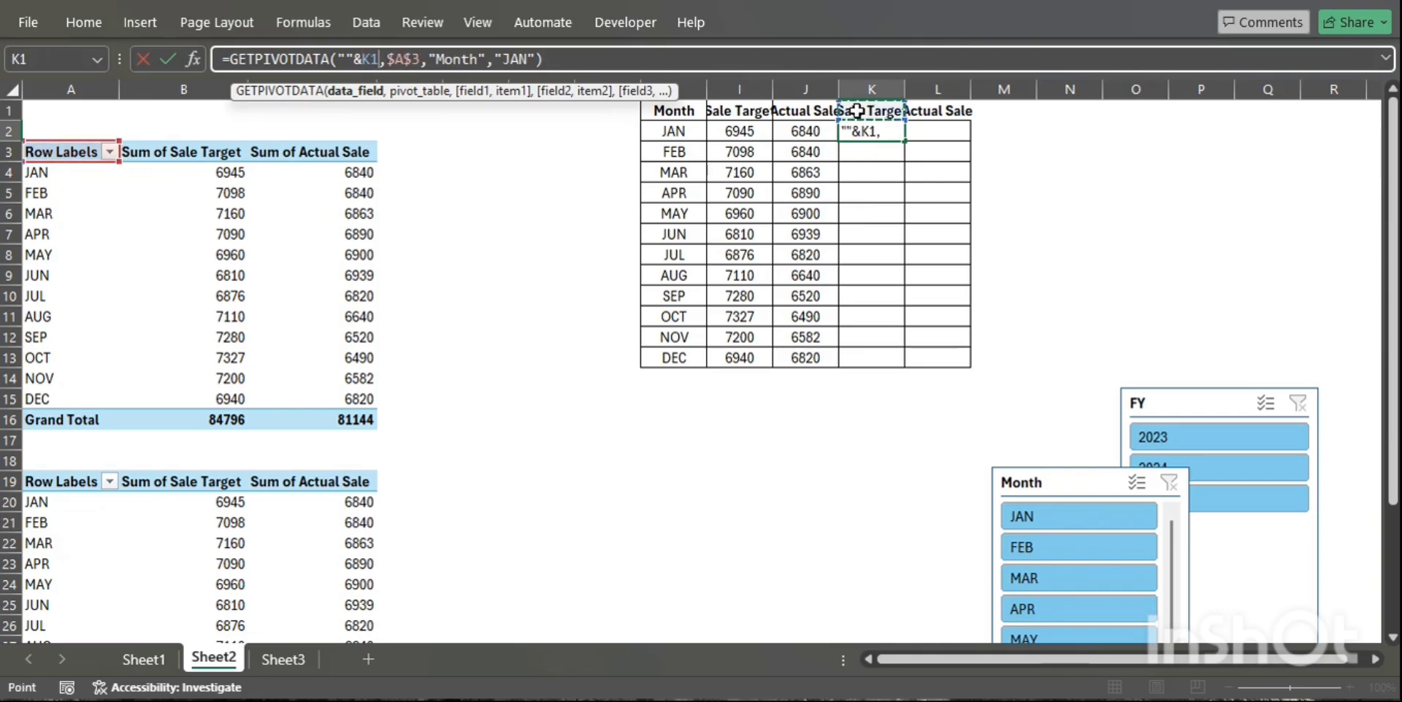
pyautogui.click(759, 113)
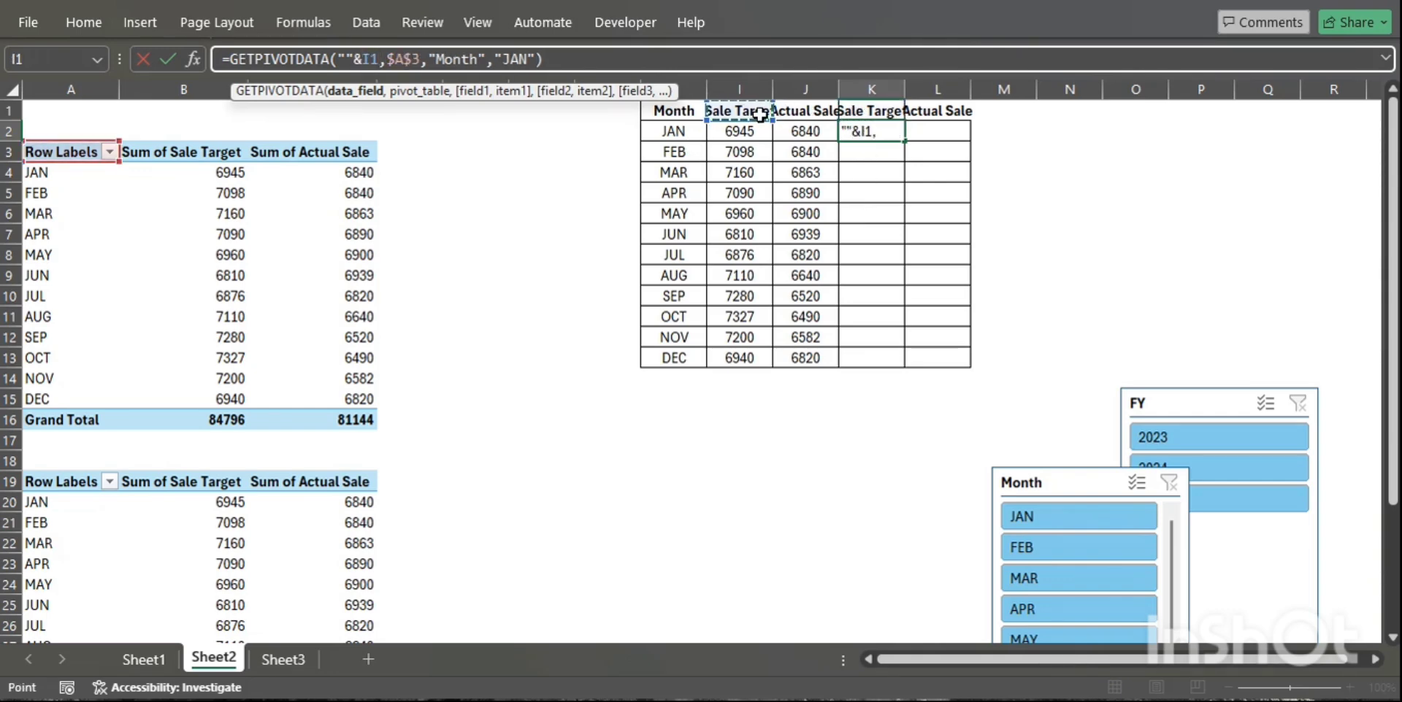
pyautogui.press('F4')
pyautogui.press('F4')
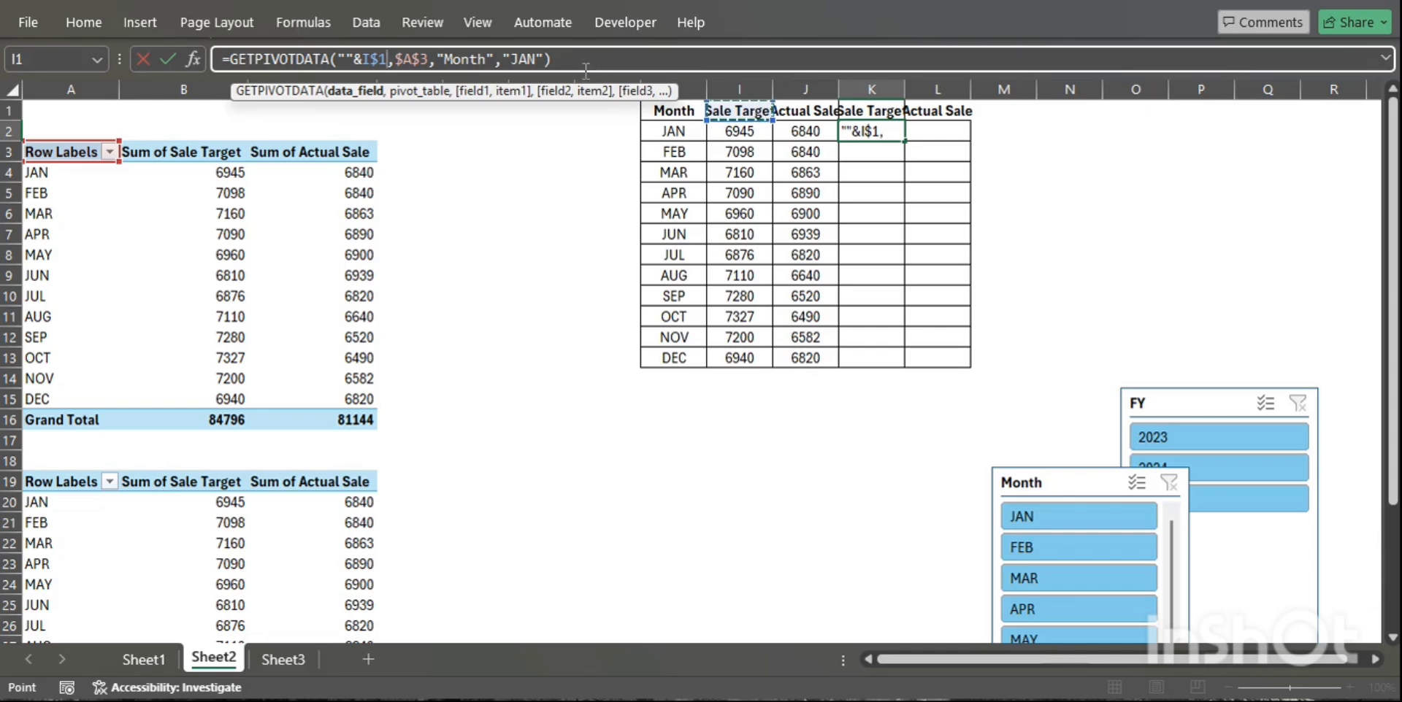
# Replace "JAN" in the K2 formula with the month reference ""&$H2 and enter the formula.
pyautogui.click(535, 58)
pyautogui.press('BackSpace')
pyautogui.press('BackSpace')
pyautogui.press('BackSpace')
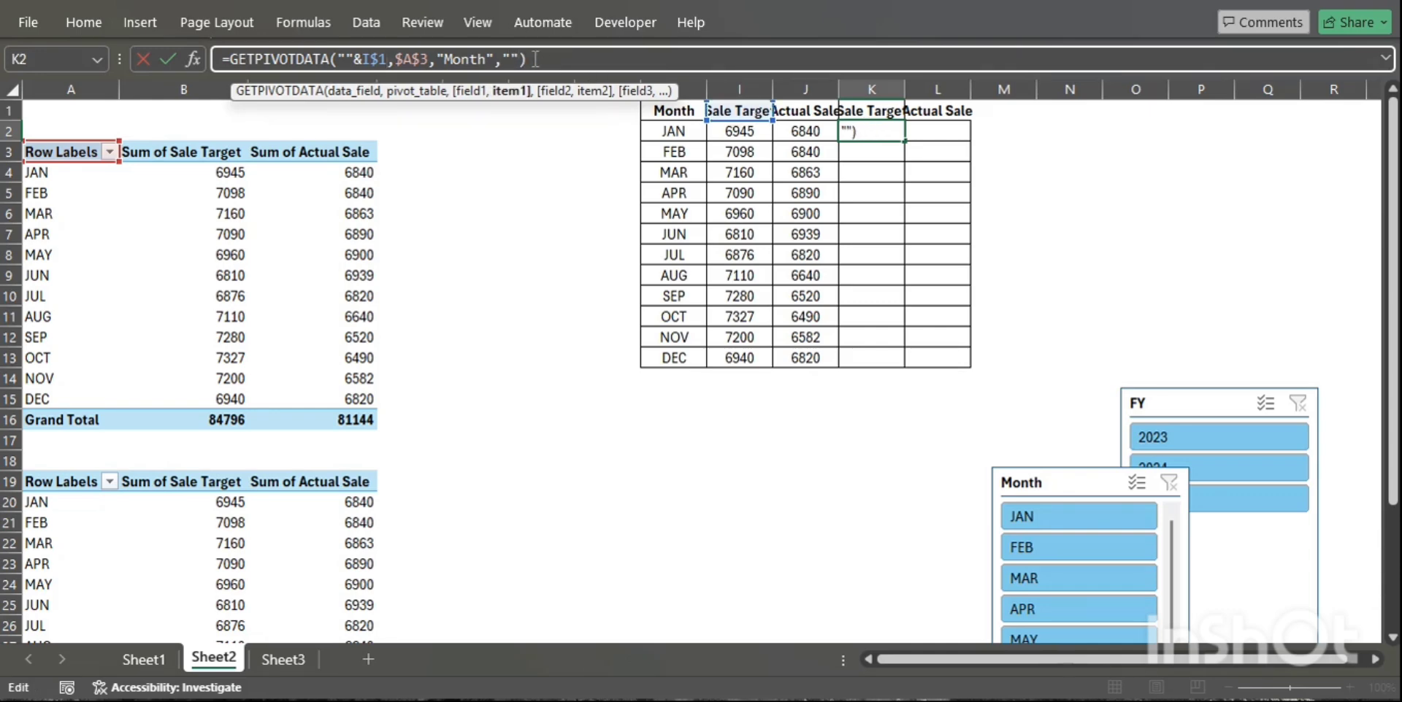
pyautogui.click(679, 133)
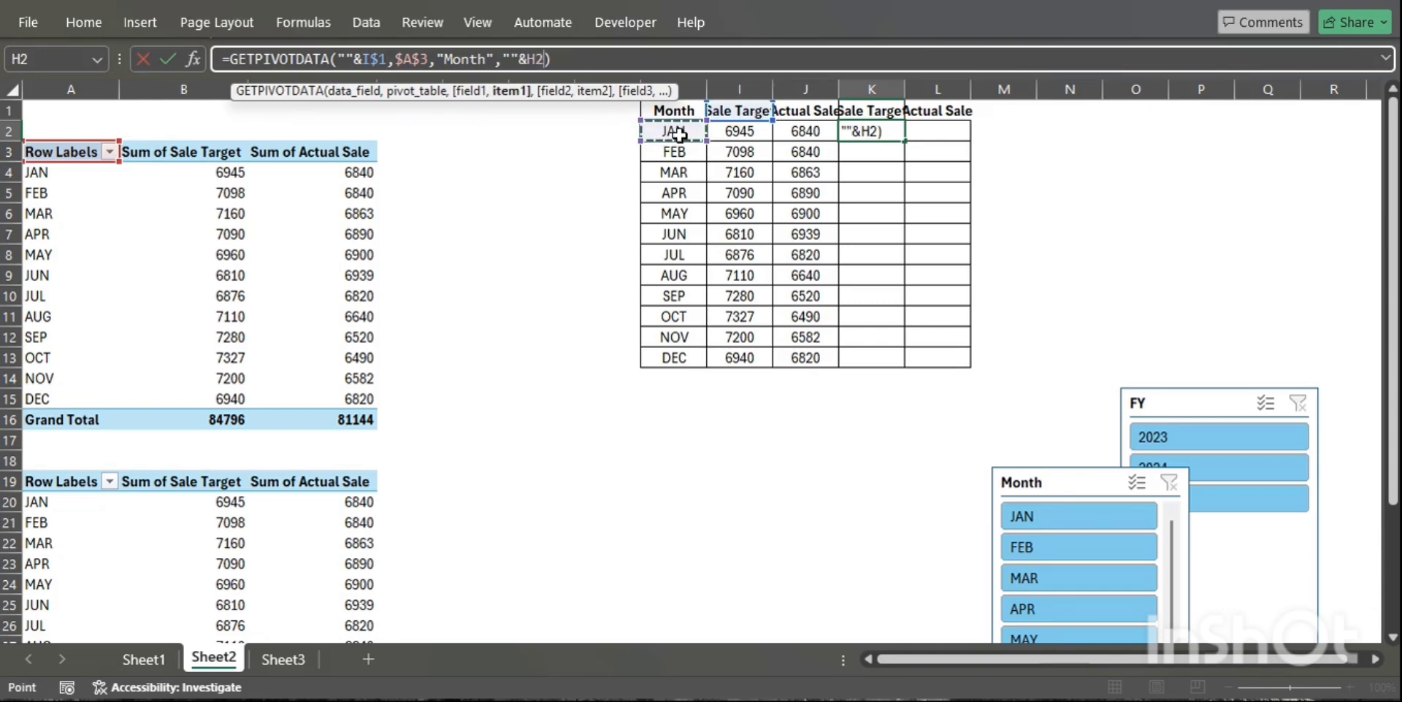
pyautogui.press('F3')
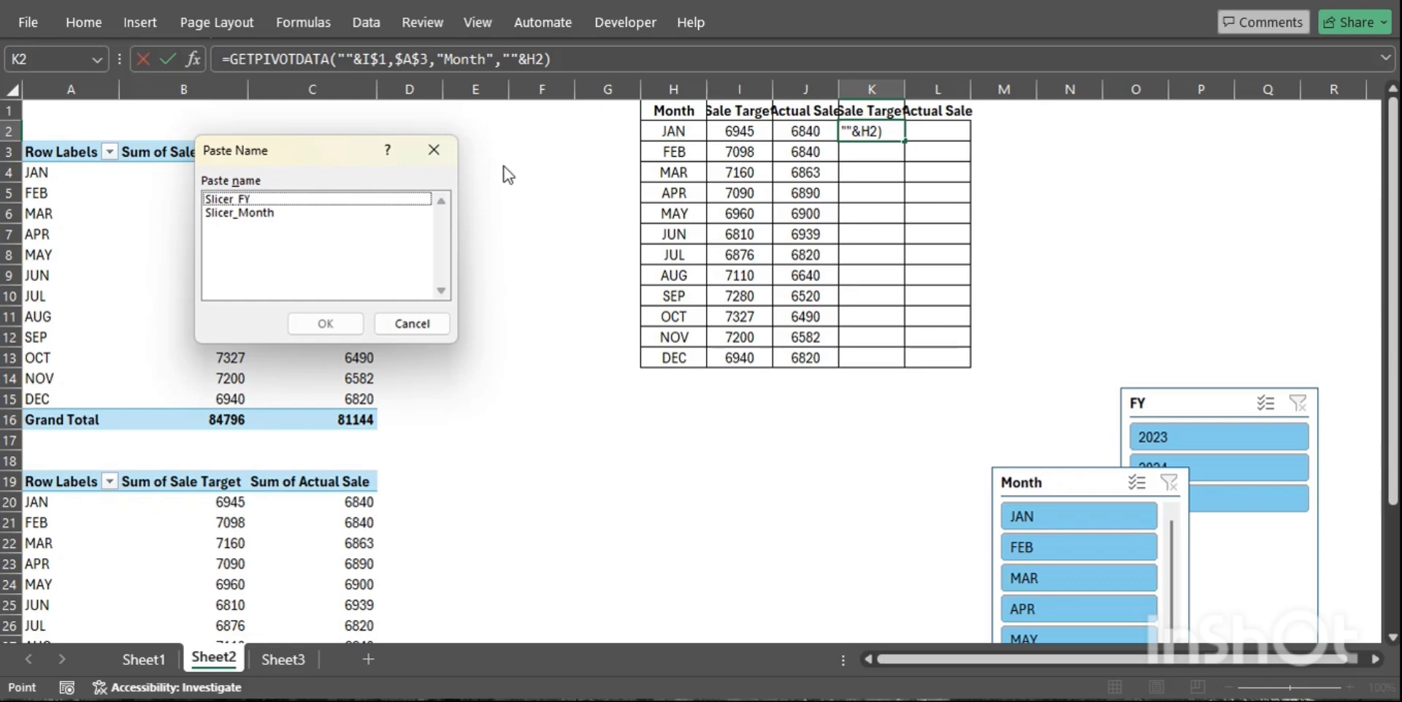
pyautogui.press('Escape')
pyautogui.press('F4')
pyautogui.press('F4')
pyautogui.press('F4')
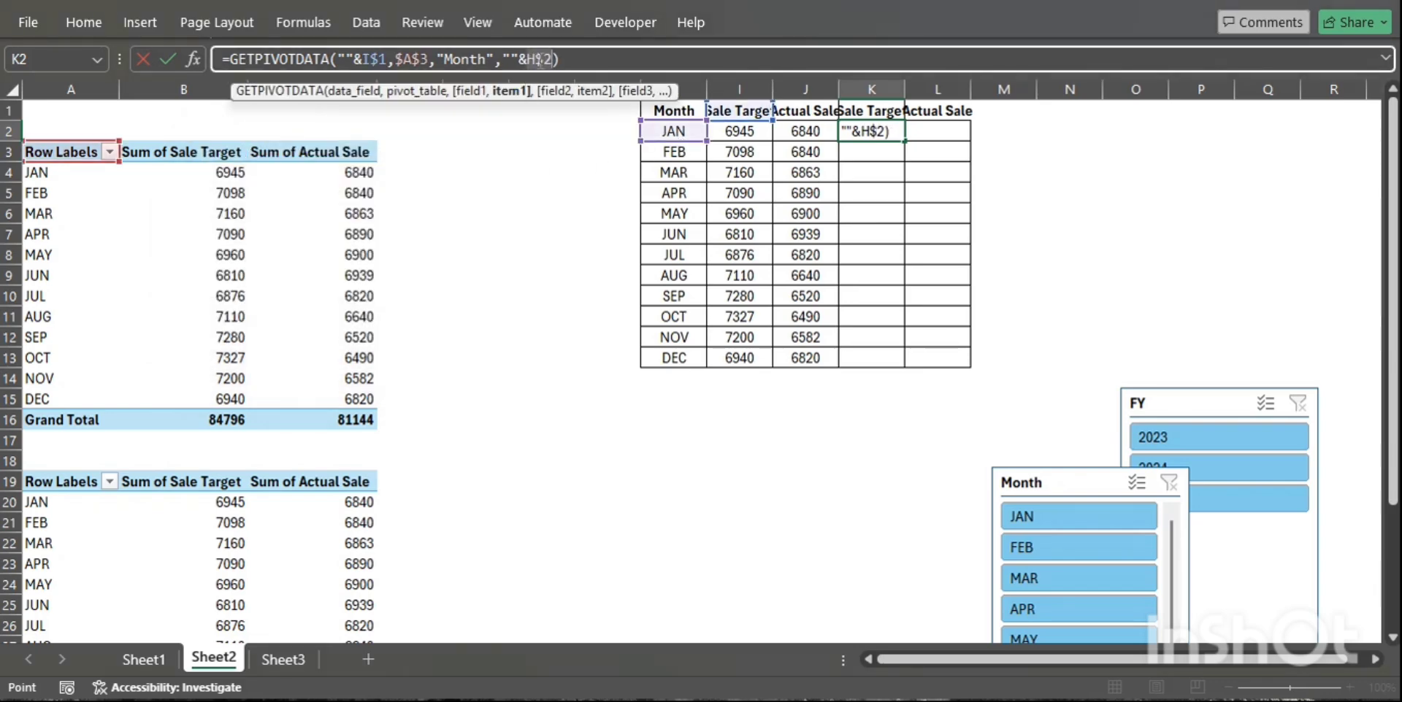
pyautogui.press('Return')
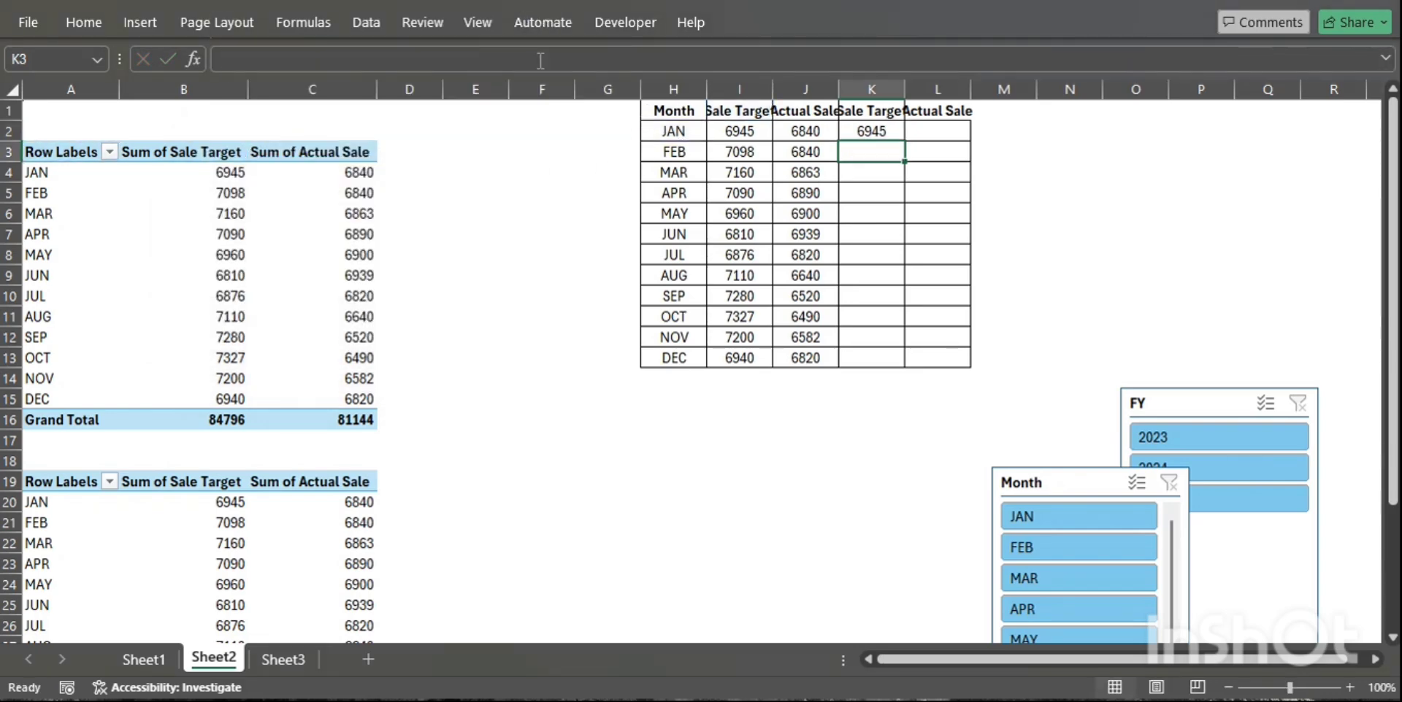
# Copy the K2 formula across to L2, and wrap the K2 formula in IFERROR with NA() as the error value.
pyautogui.click(902, 124)
pyautogui.moveTo(904, 140); pyautogui.dragTo(962, 146)
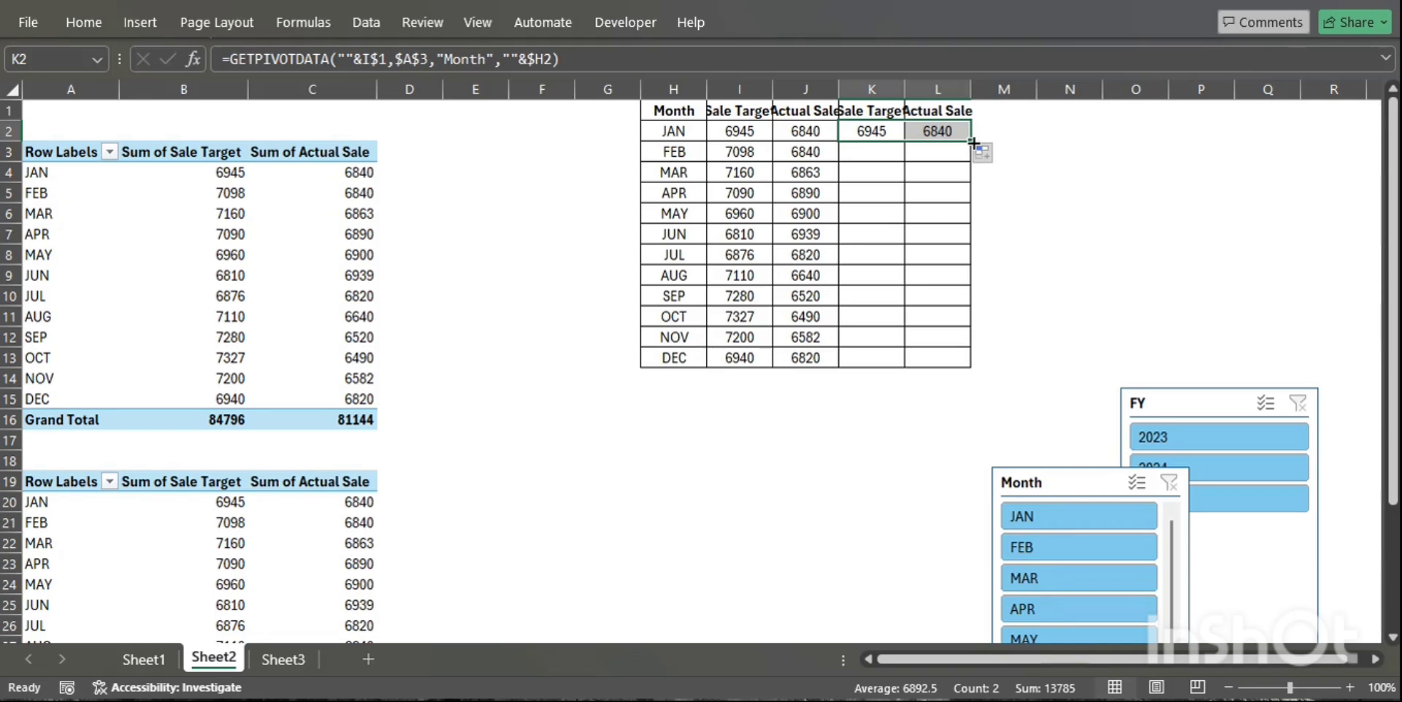
pyautogui.click(871, 127)
pyautogui.click(230, 58)
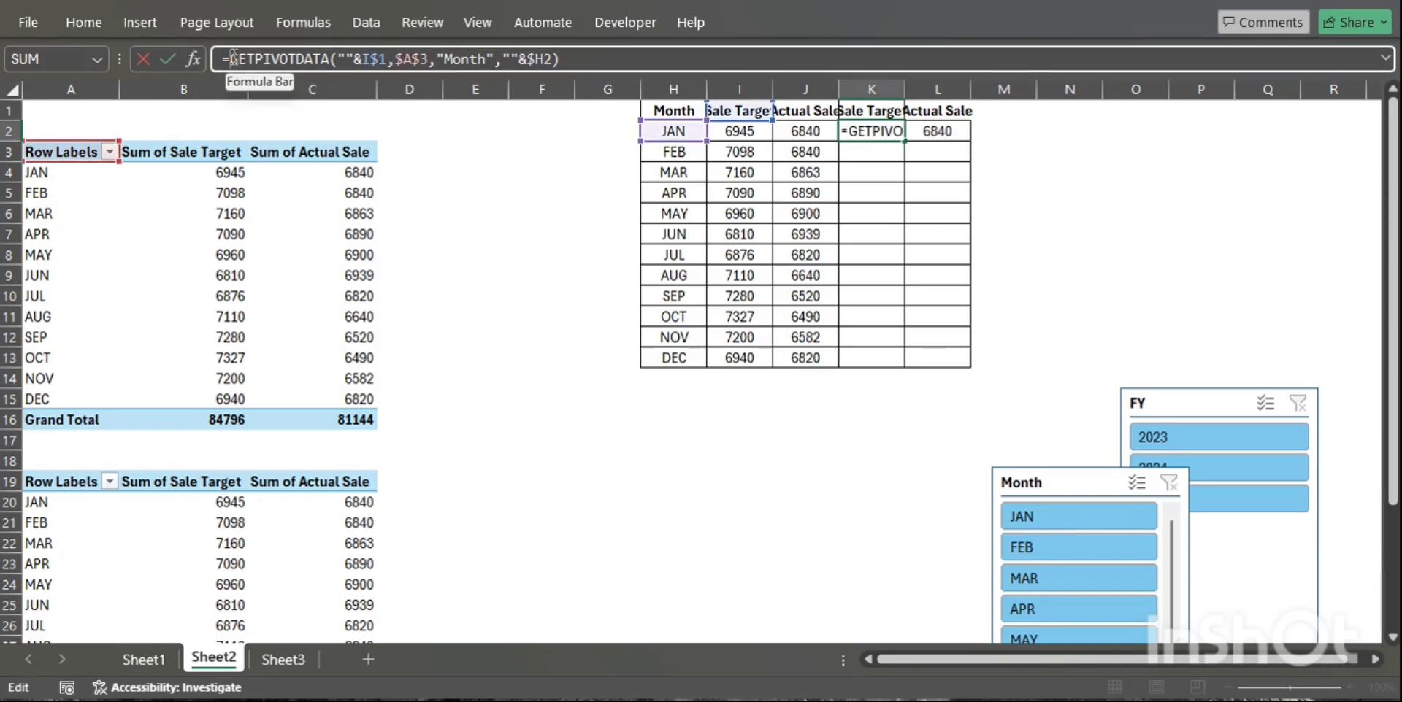
pyautogui.write('ifer')
pyautogui.press('Tab')
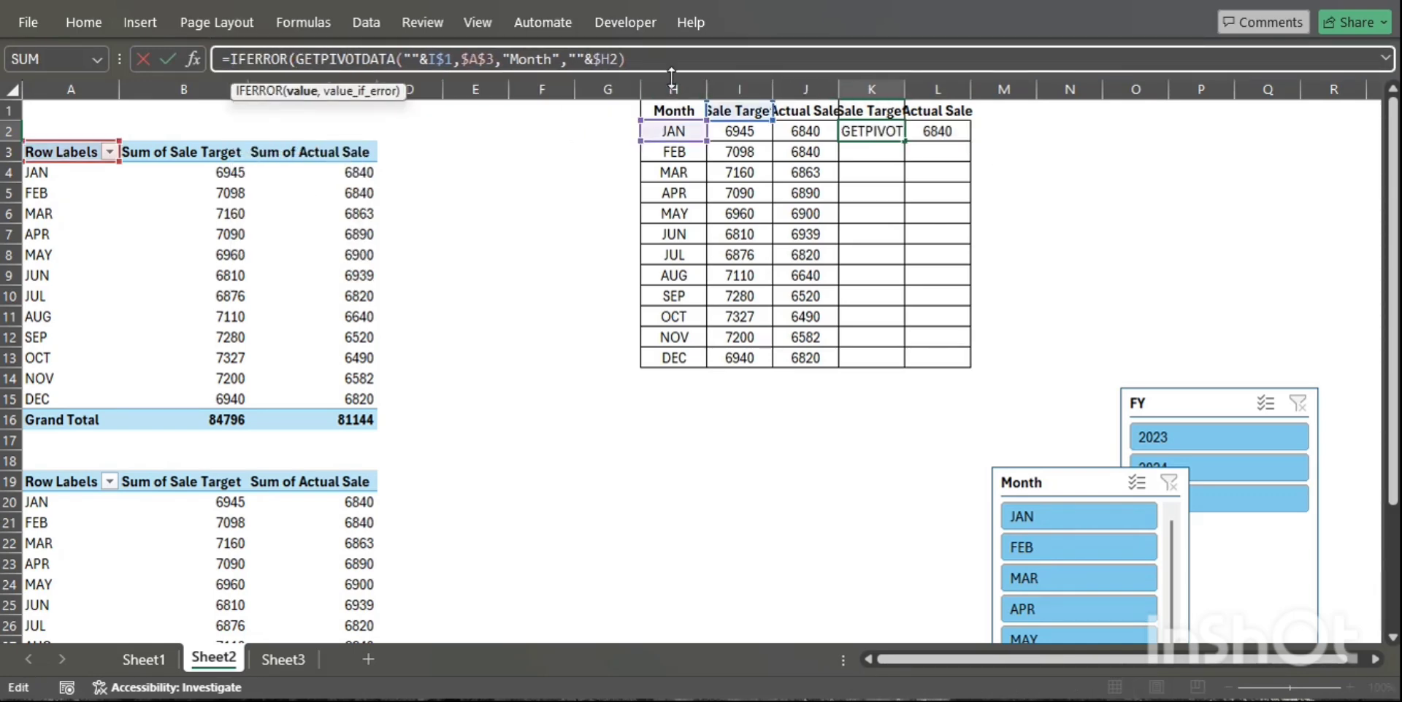
pyautogui.click(652, 65)
pyautogui.write(',NA()')
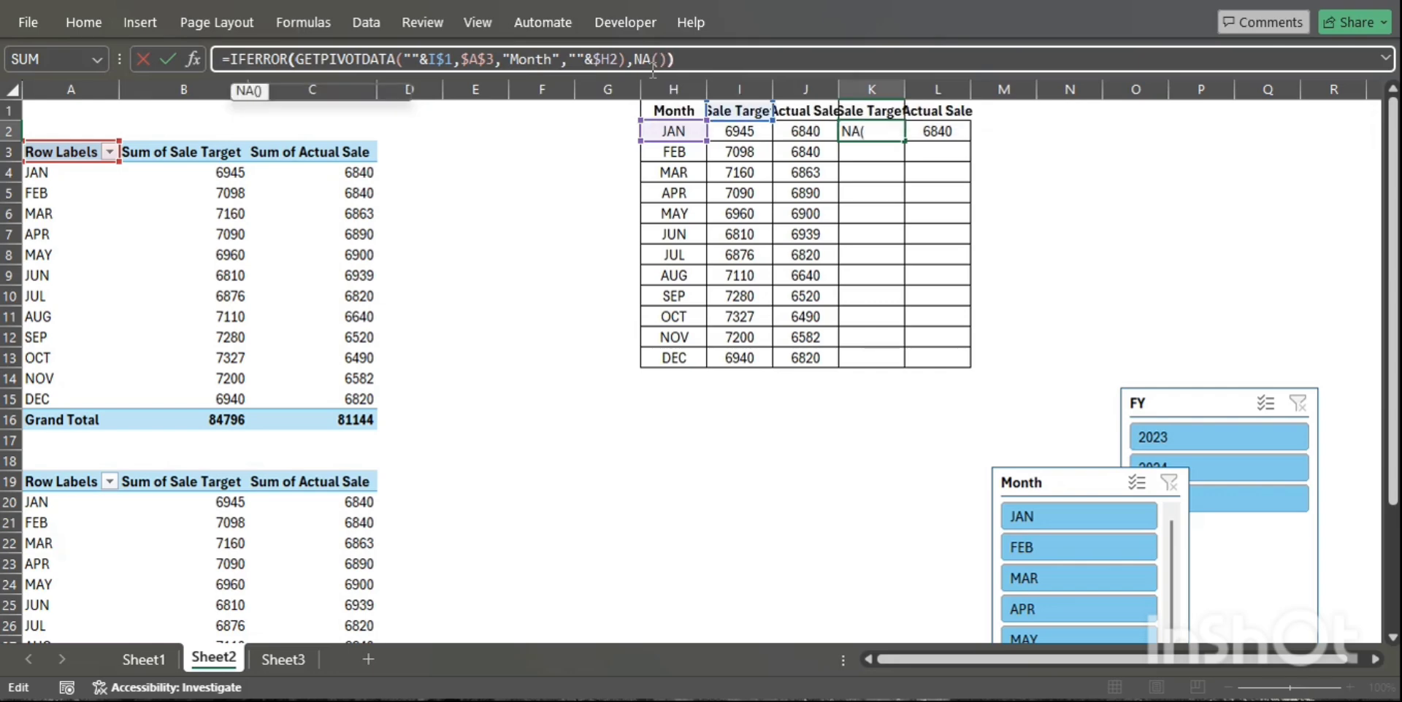
pyautogui.press('Return')
# Fill the IFERROR formula from K2 across to L2 and down both columns to the DEC row.
pyautogui.click(894, 134)
pyautogui.moveTo(904, 141); pyautogui.dragTo(958, 140)
pyautogui.doubleClick(969, 140)
pyautogui.click(941, 193)
# Test the helper formulas by filtering the Month slicer to MAR and to the range FEB to APR.
pyautogui.click(1051, 578)
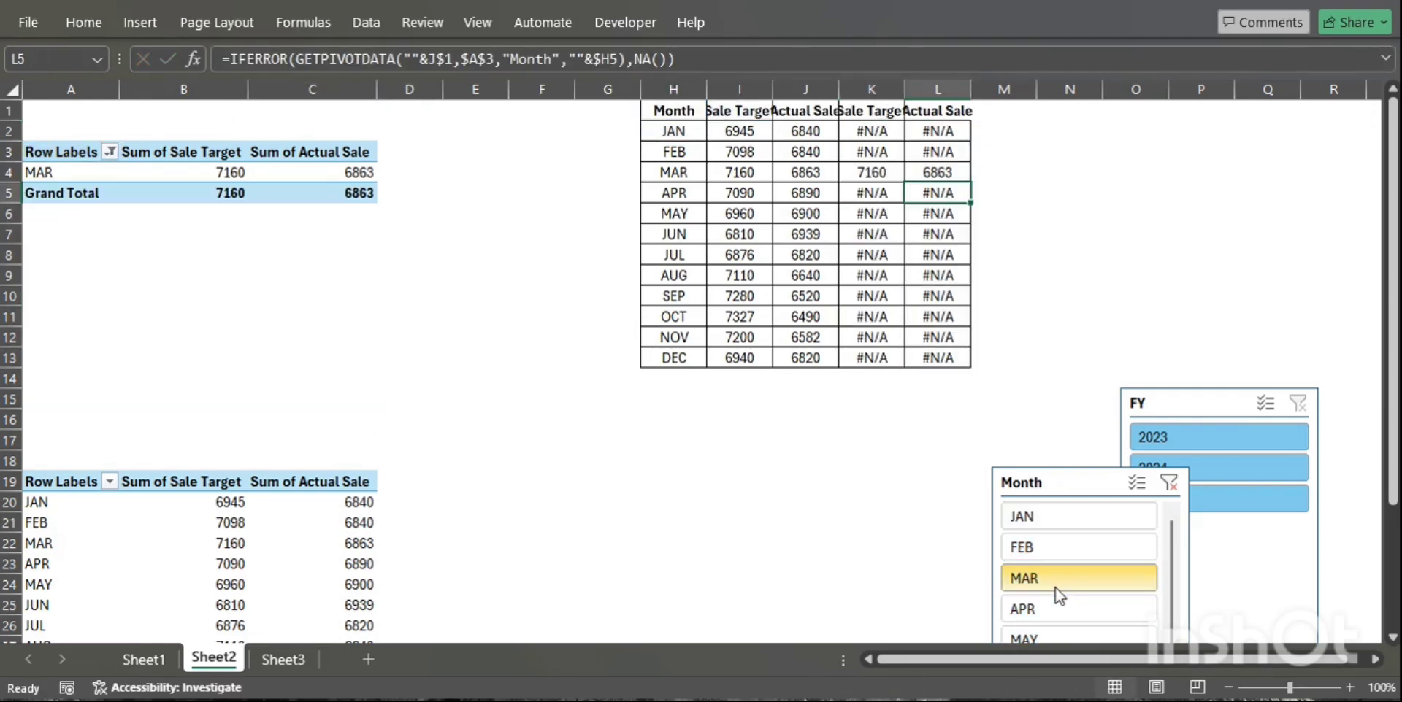
pyautogui.click(1075, 607)
pyautogui.keyDown('shift'); pyautogui.click(1062, 547); pyautogui.keyUp('shift')
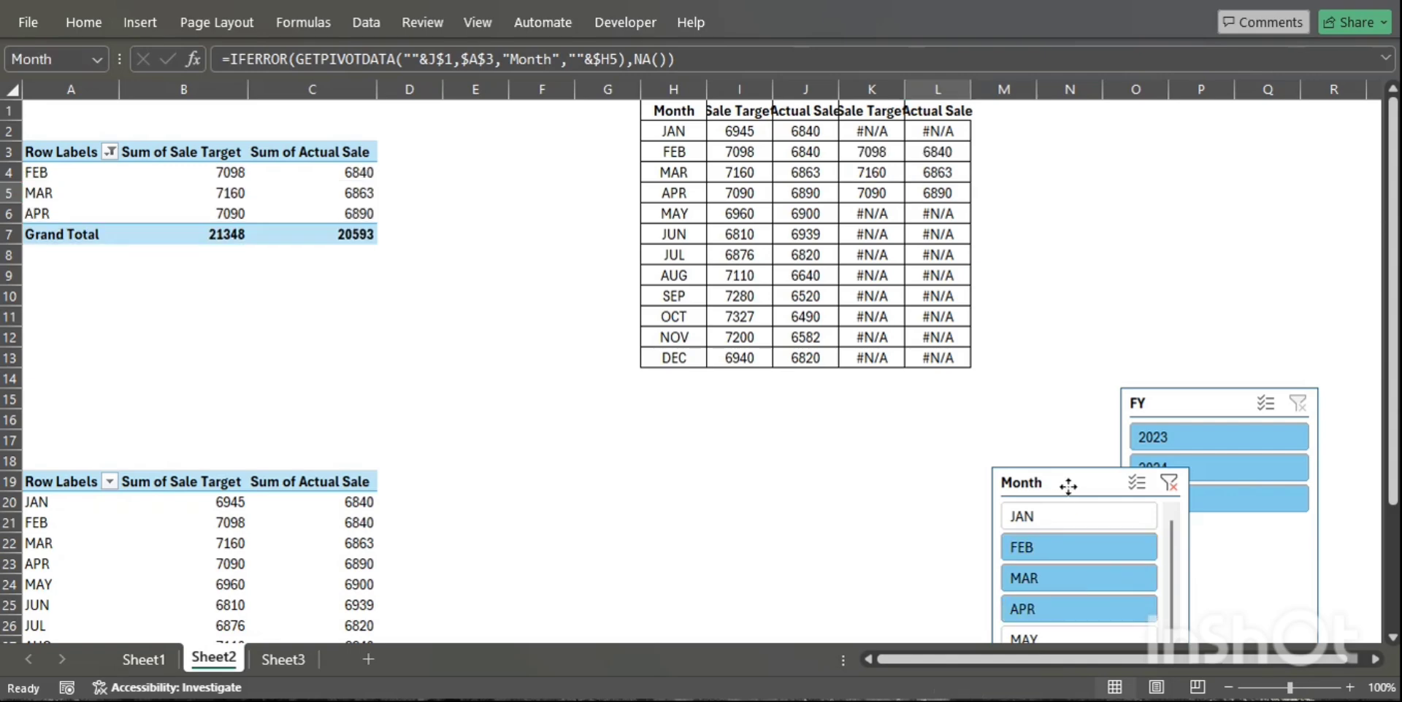
# Move the Month slicer up beside the helper table and filter it to MAR through MAY, ending on FEB only.
pyautogui.moveTo(1064, 485); pyautogui.dragTo(1103, 340)
pyautogui.click(1115, 434)
pyautogui.keyDown('shift'); pyautogui.click(1114, 495); pyautogui.keyUp('shift')
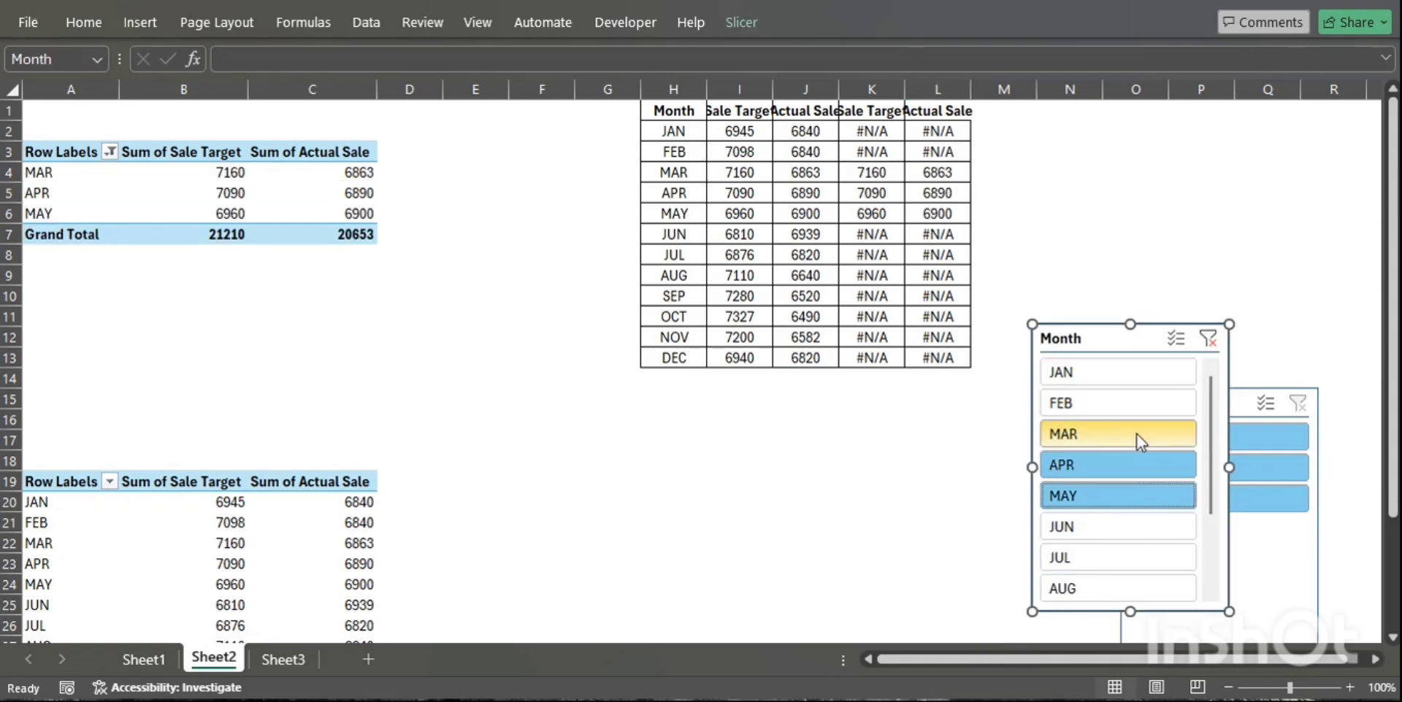
pyautogui.click(1128, 414)
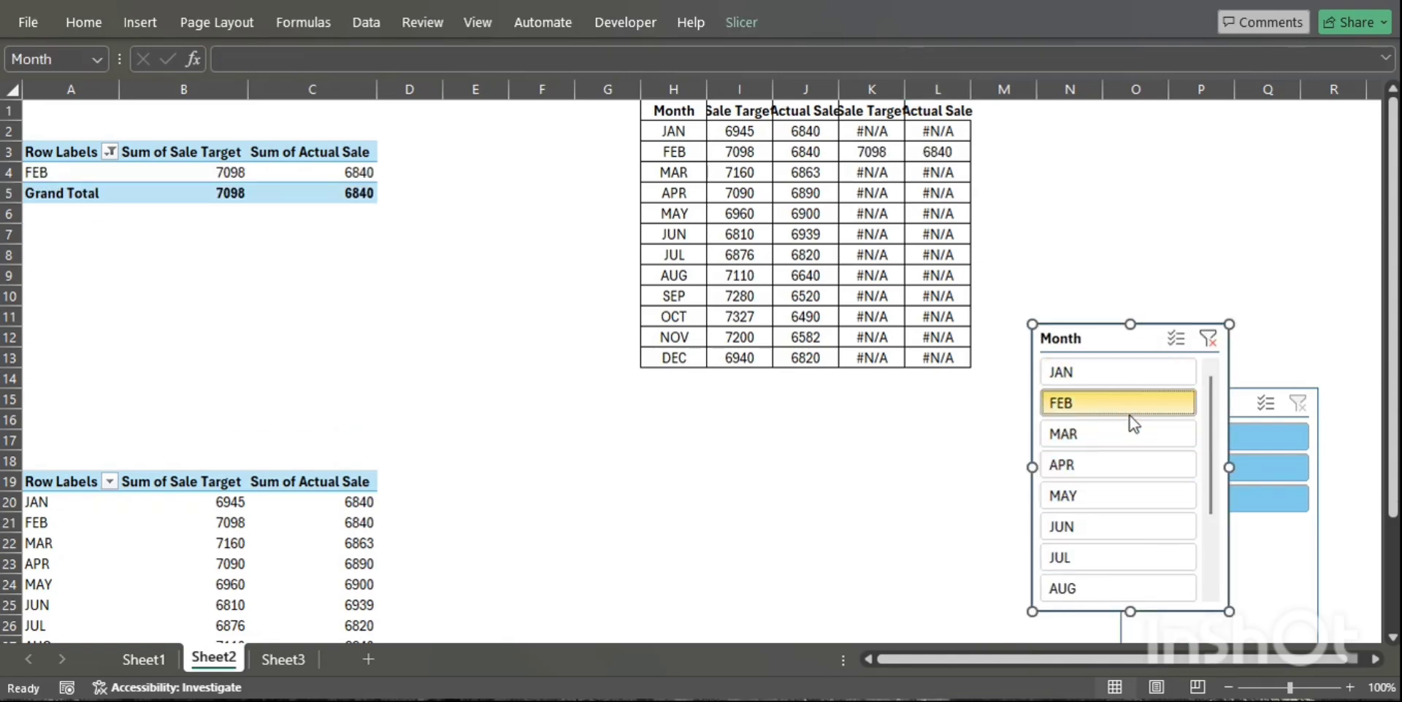
# Insert a basic 2-D line chart from the helper table H1:L13.
pyautogui.moveTo(673, 111); pyautogui.dragTo(938, 362)
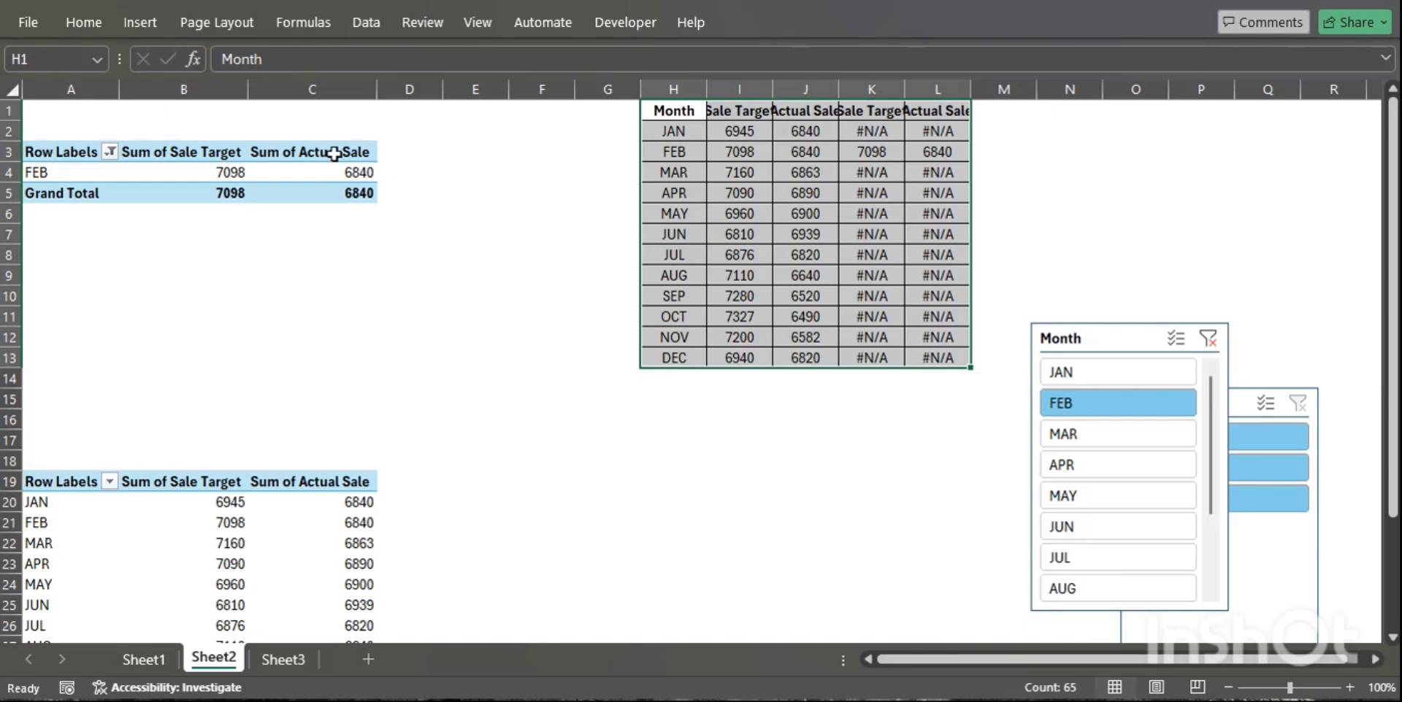
pyautogui.click(133, 20)
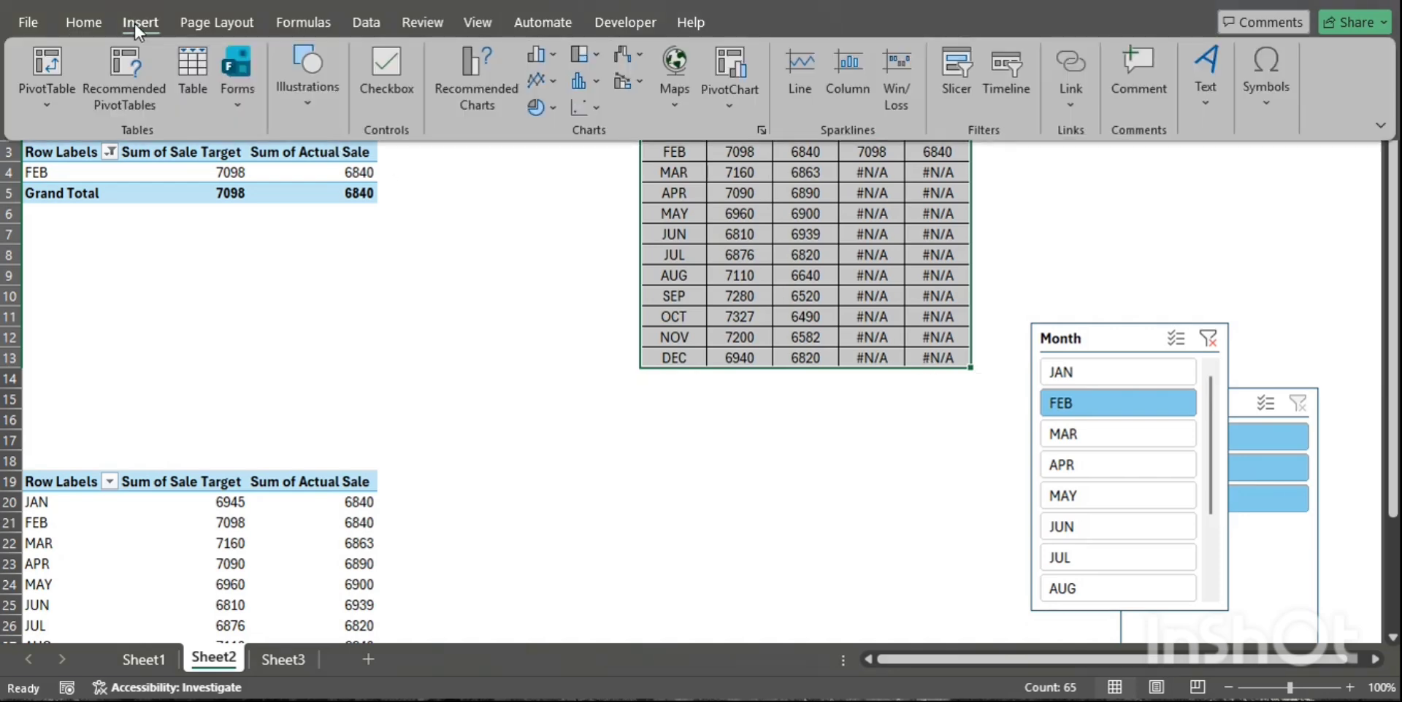
pyautogui.click(541, 80)
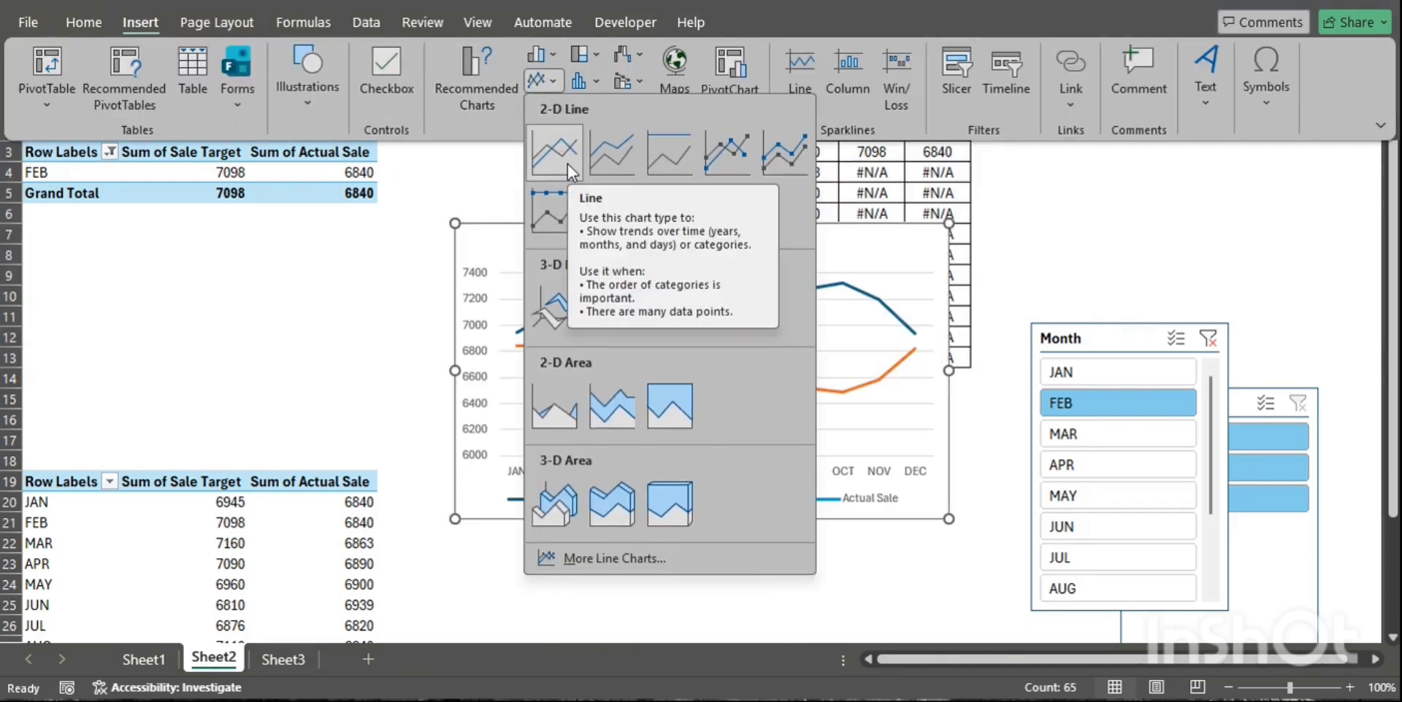
pyautogui.click(567, 163)
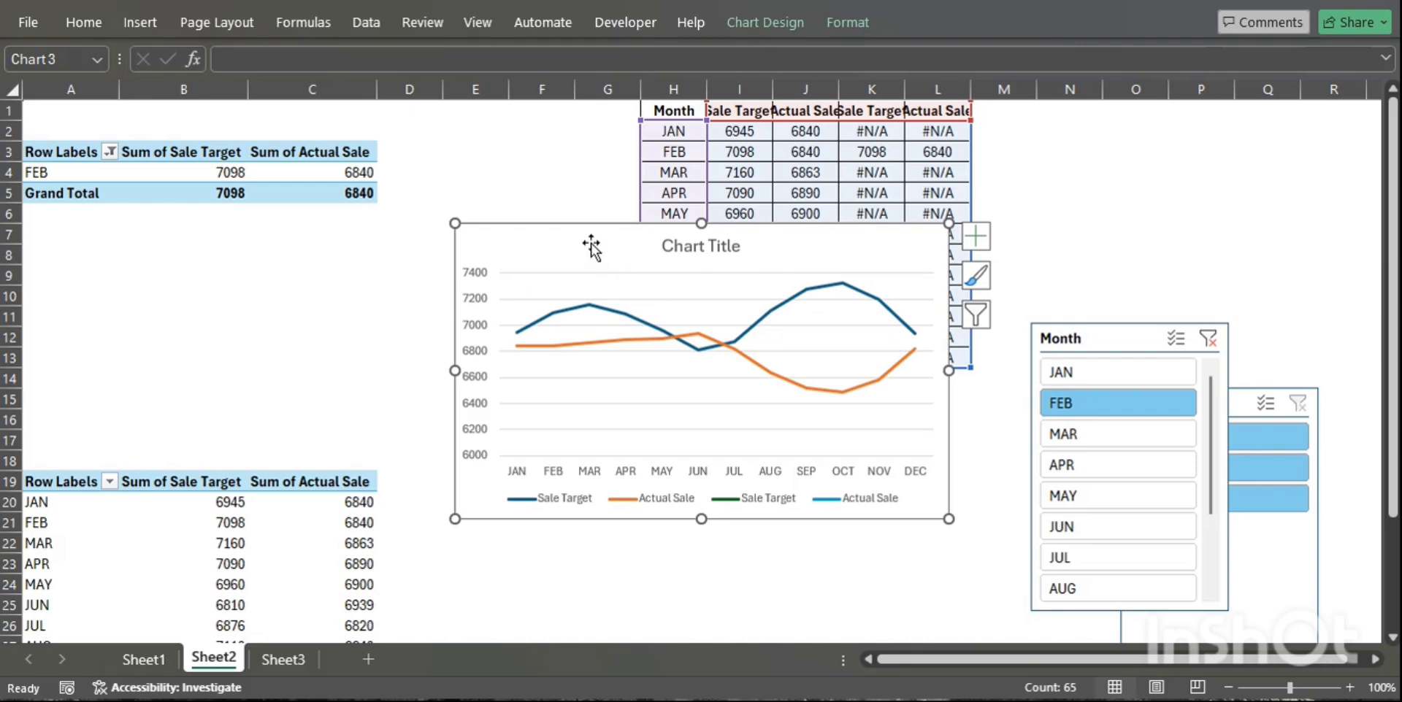
# Fill every cell of Sheet1 with black.
pyautogui.click(156, 664)
pyautogui.click(13, 90)
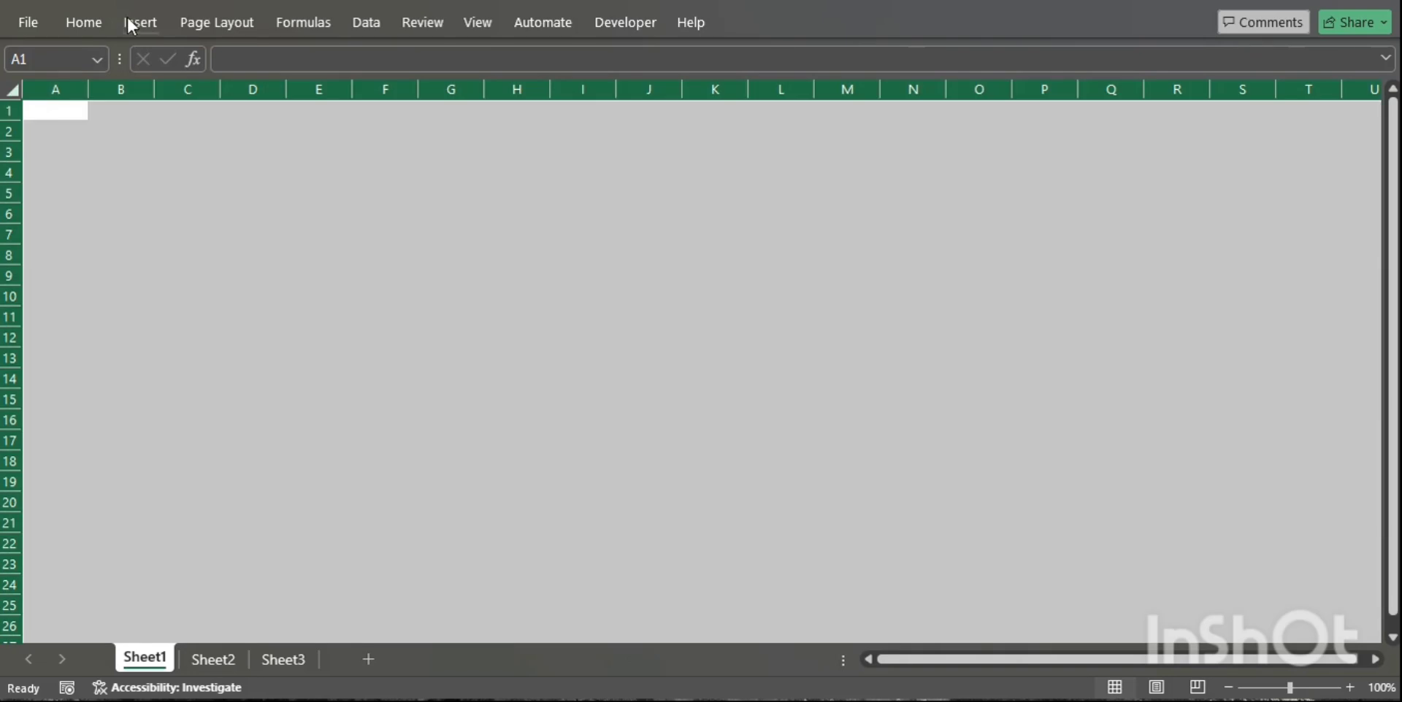
pyautogui.click(92, 24)
pyautogui.click(303, 95)
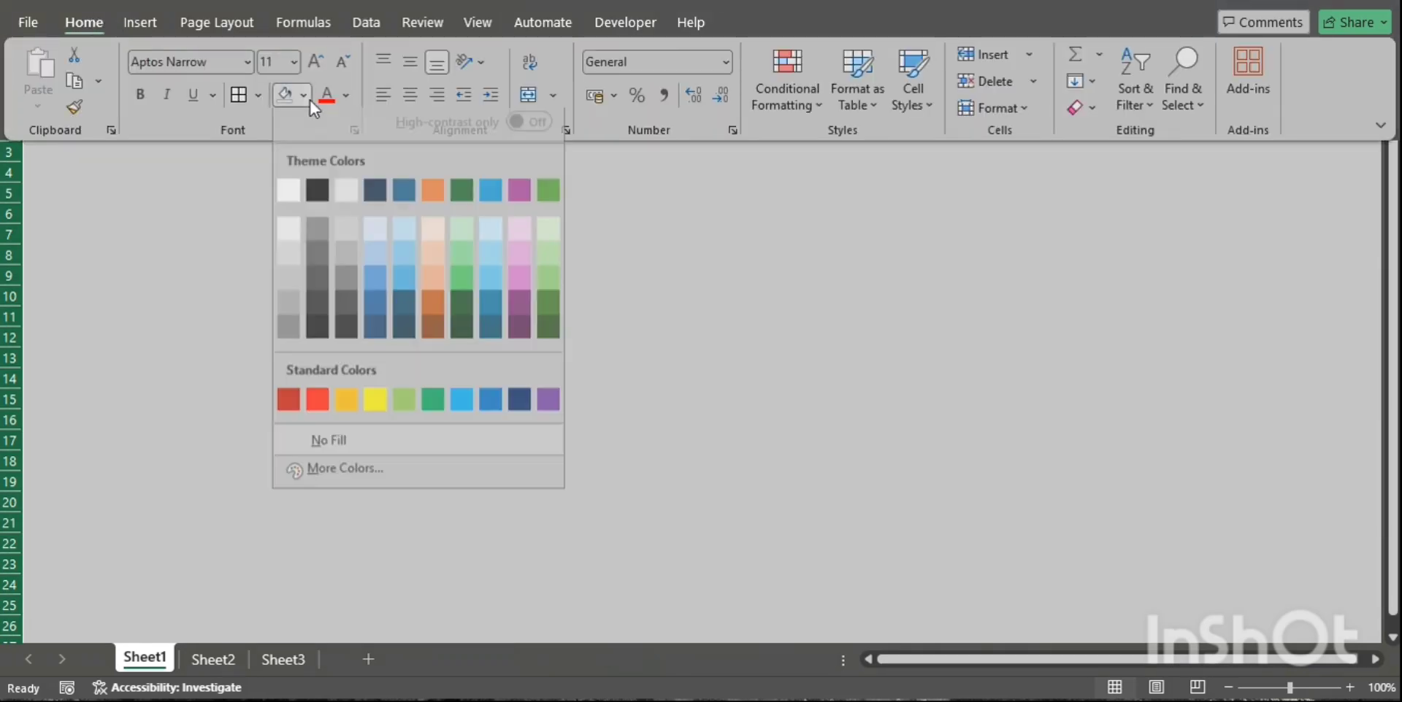
pyautogui.click(318, 200)
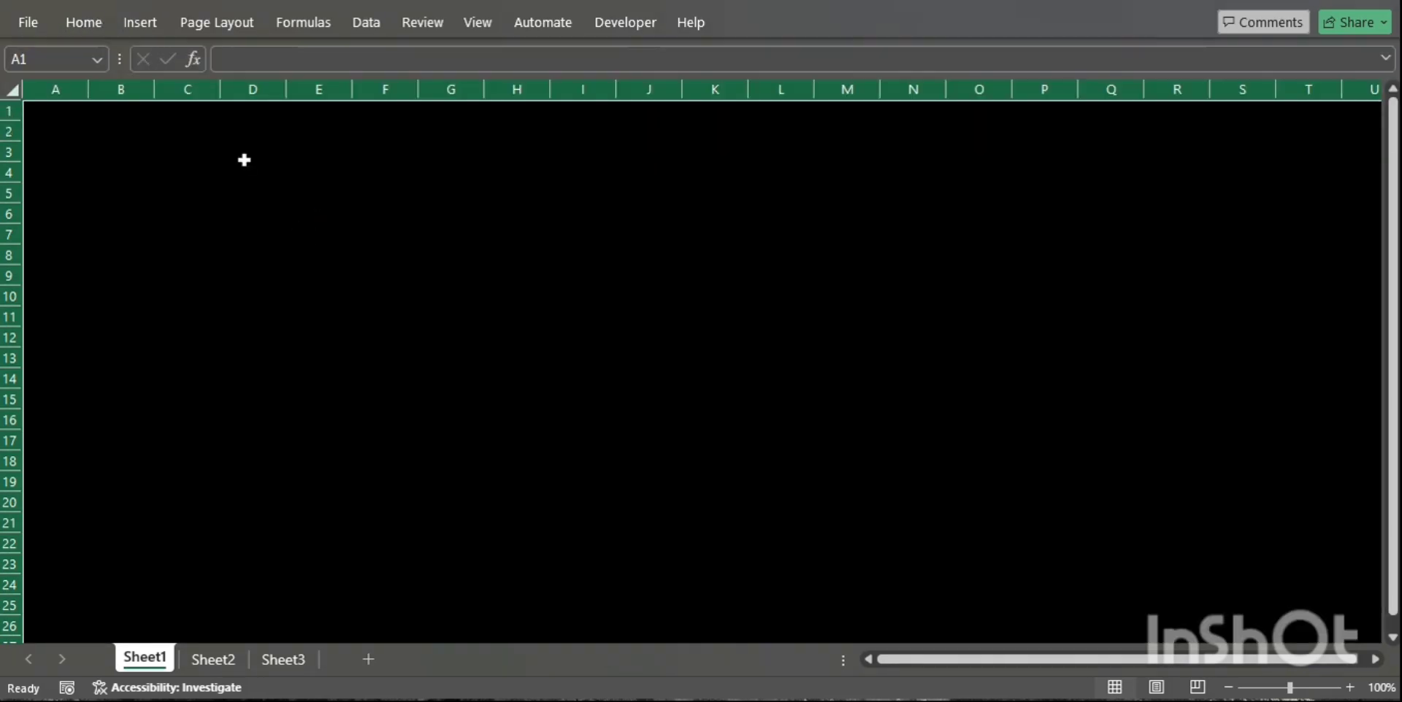
# Draw a large rounded rectangle over about E5:P25 on Sheet1 and slightly reduce its corner rounding.
pyautogui.click(126, 31)
pyautogui.click(333, 95)
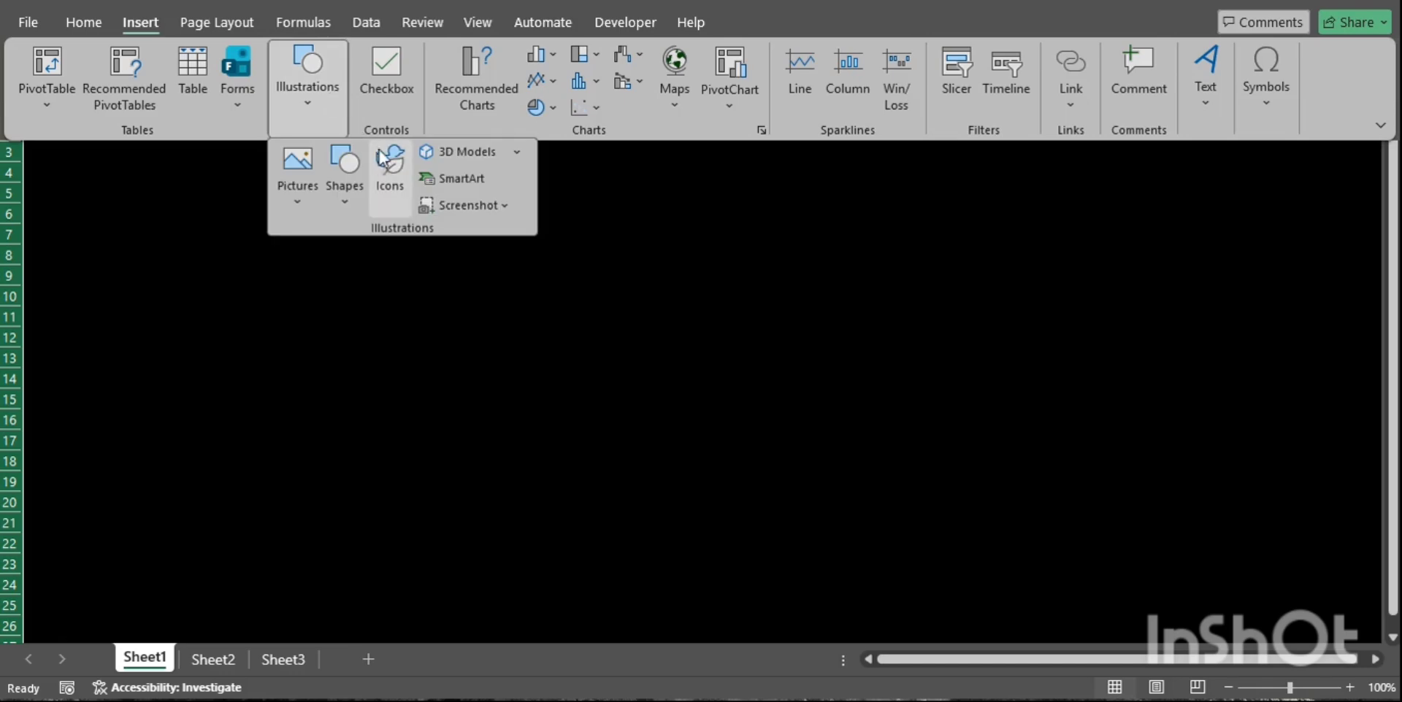
pyautogui.click(358, 179)
pyautogui.click(453, 269)
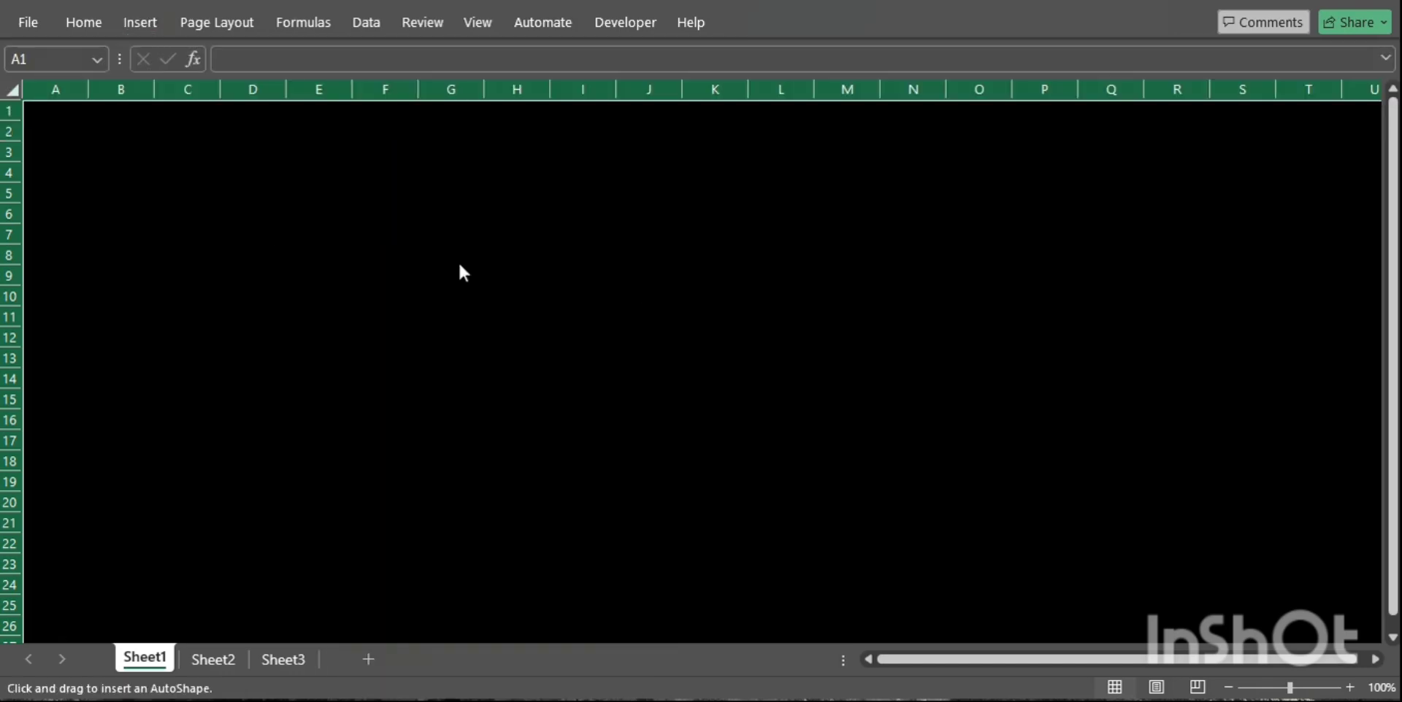
pyautogui.click(394, 257)
pyautogui.moveTo(392, 256); pyautogui.dragTo(363, 183)
pyautogui.moveTo(493, 377); pyautogui.dragTo(1055, 611)
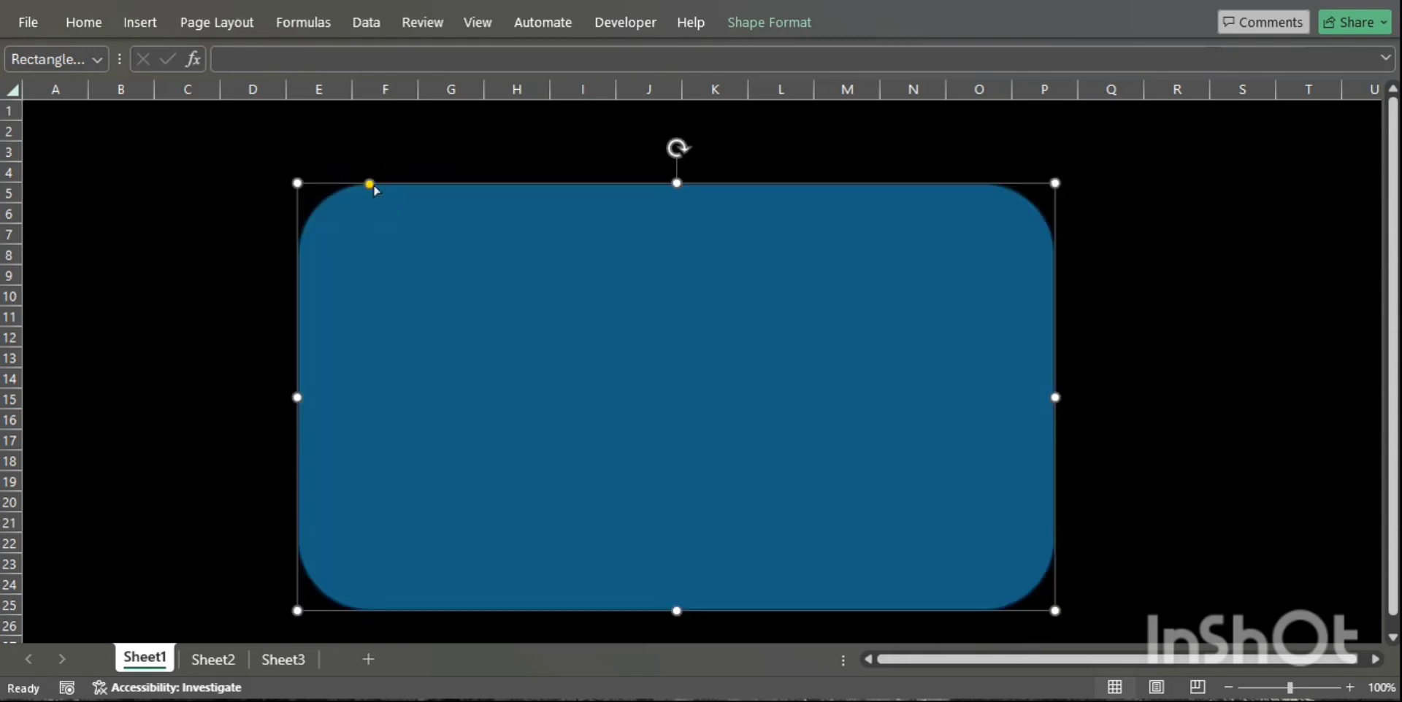
pyautogui.moveTo(370, 185); pyautogui.dragTo(352, 187)
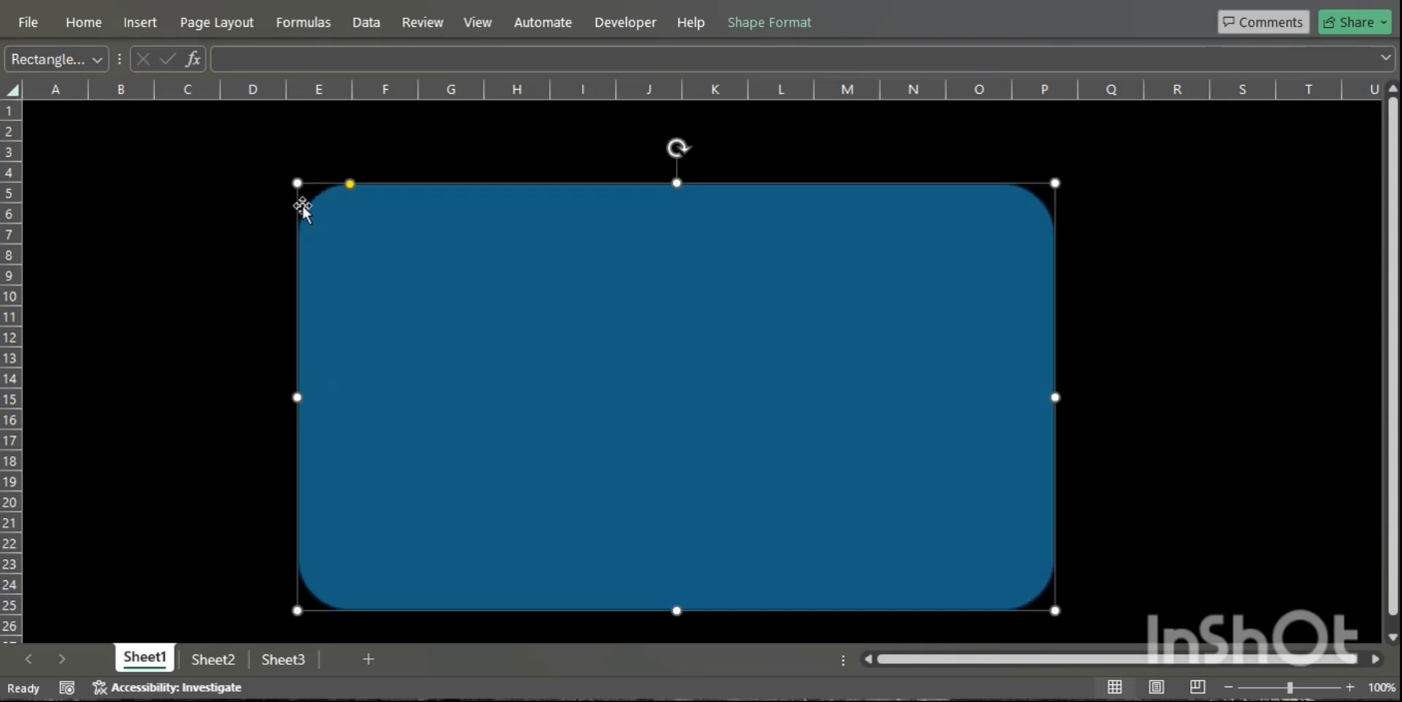
# Fill the rounded rectangle with white.
pyautogui.click(134, 23)
pyautogui.click(84, 23)
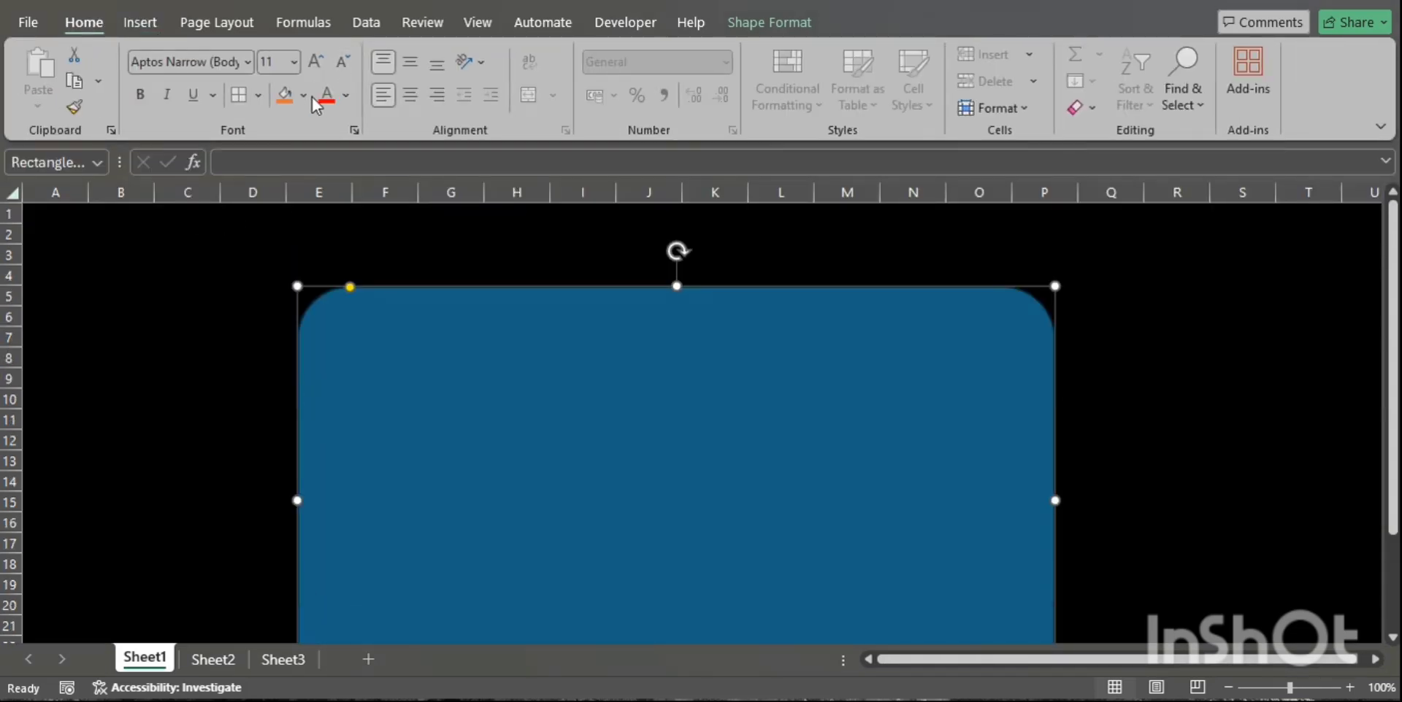
pyautogui.click(304, 95)
pyautogui.click(291, 228)
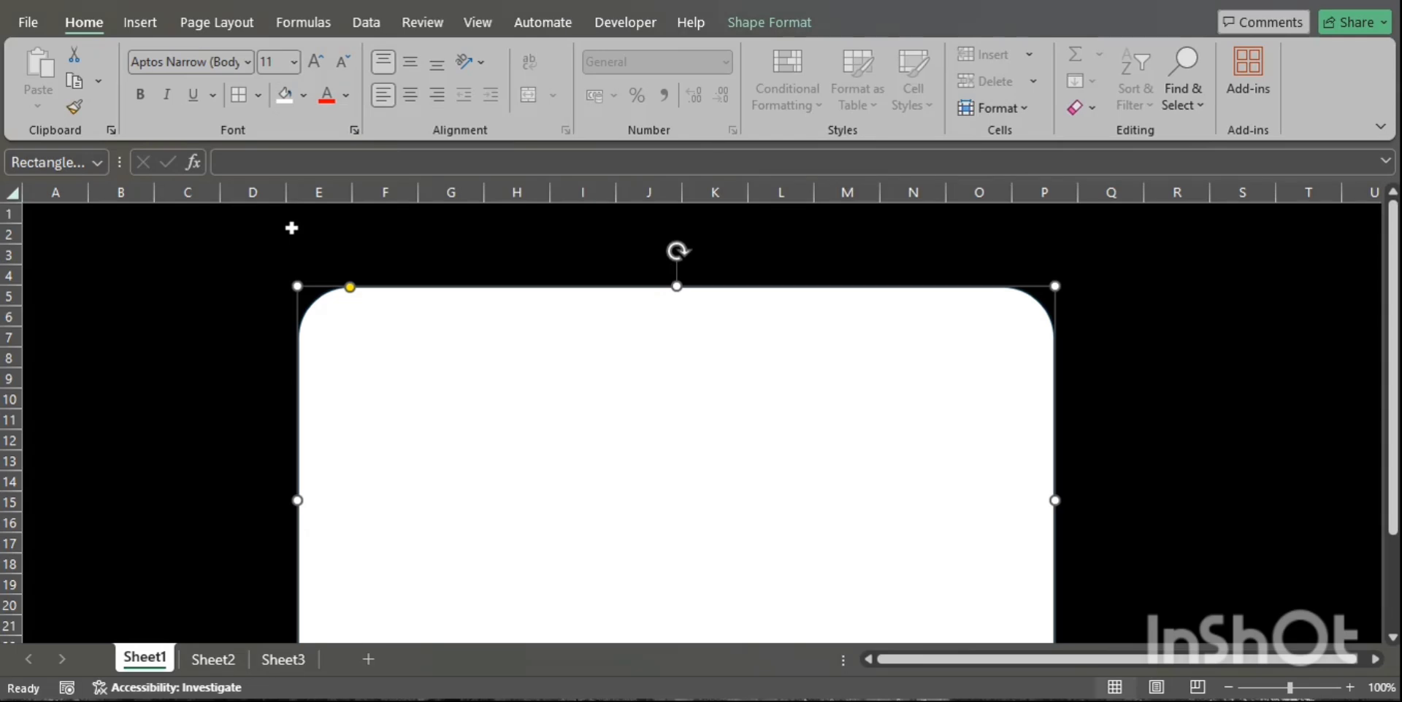
# Give the rounded rectangle a solid white outline.
pyautogui.rightClick(785, 317)
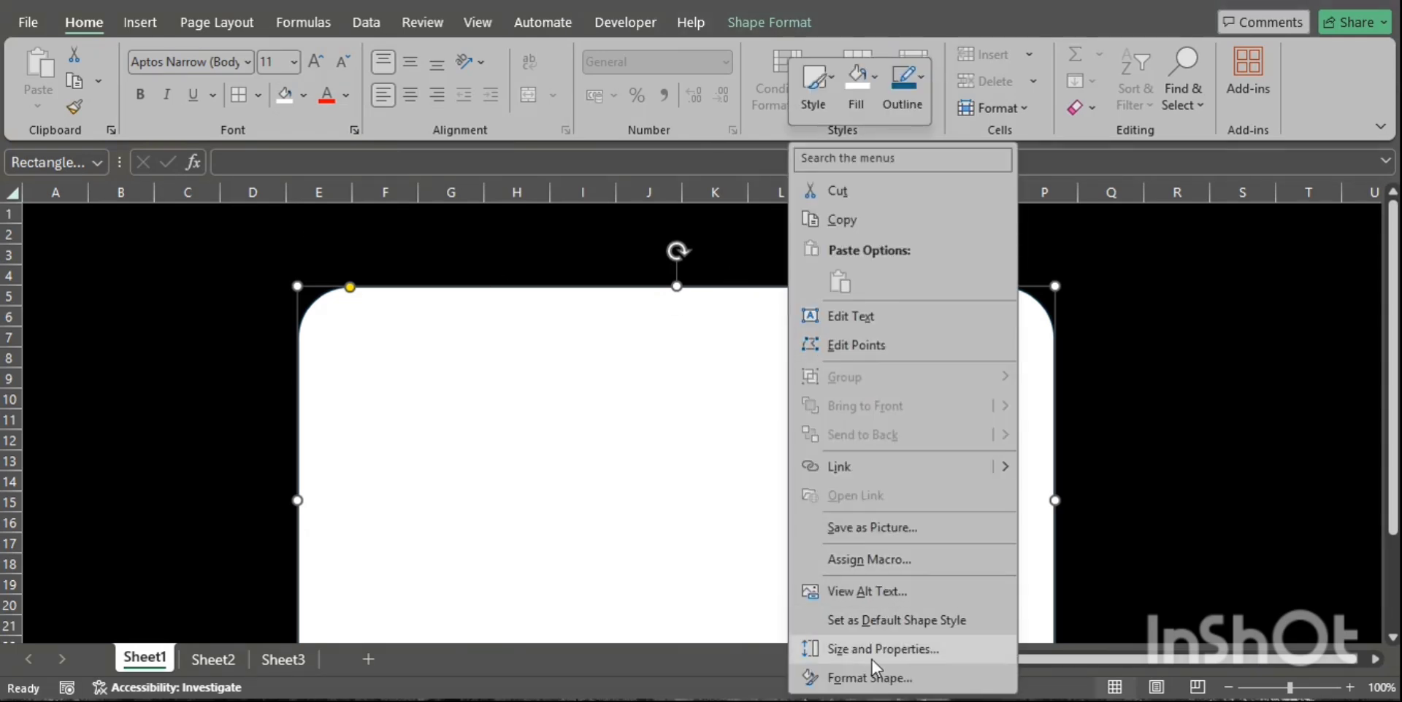
pyautogui.click(898, 670)
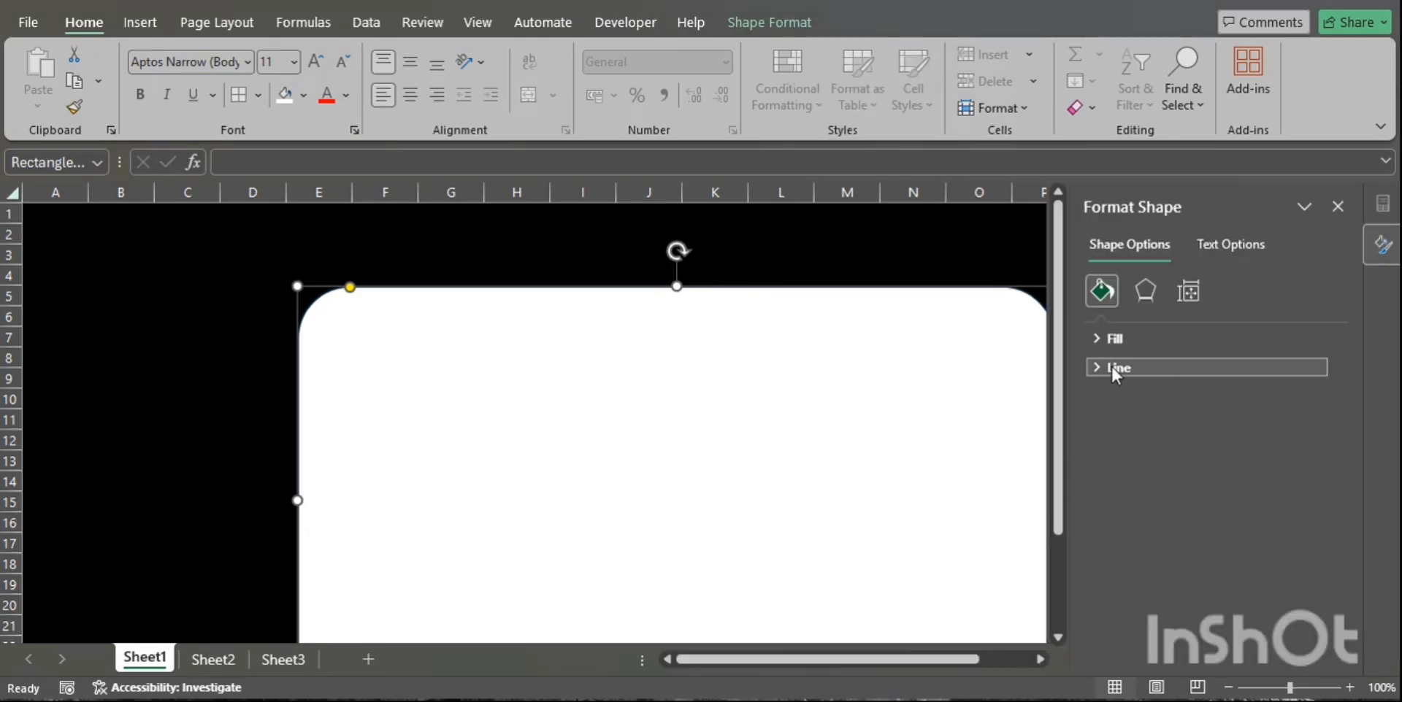
pyautogui.click(1112, 368)
pyautogui.click(1143, 404)
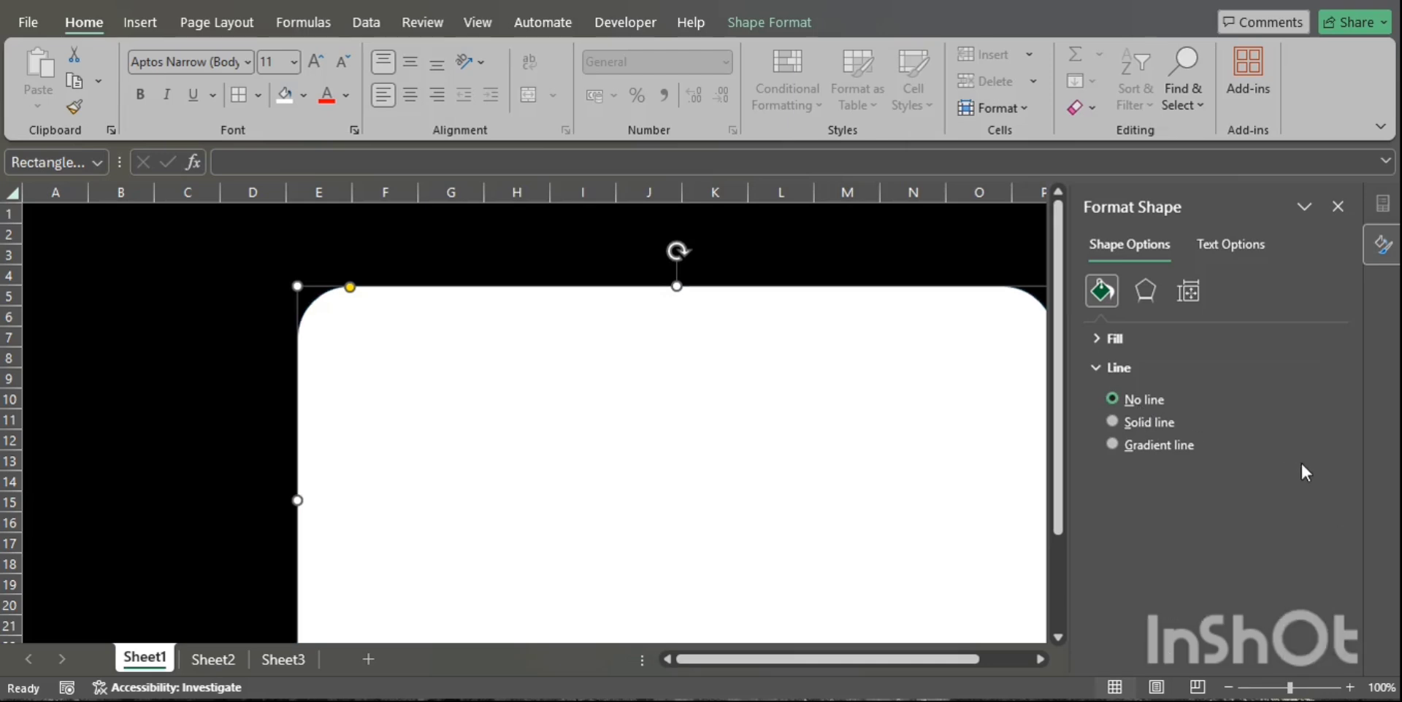
pyautogui.click(1152, 422)
pyautogui.click(1313, 483)
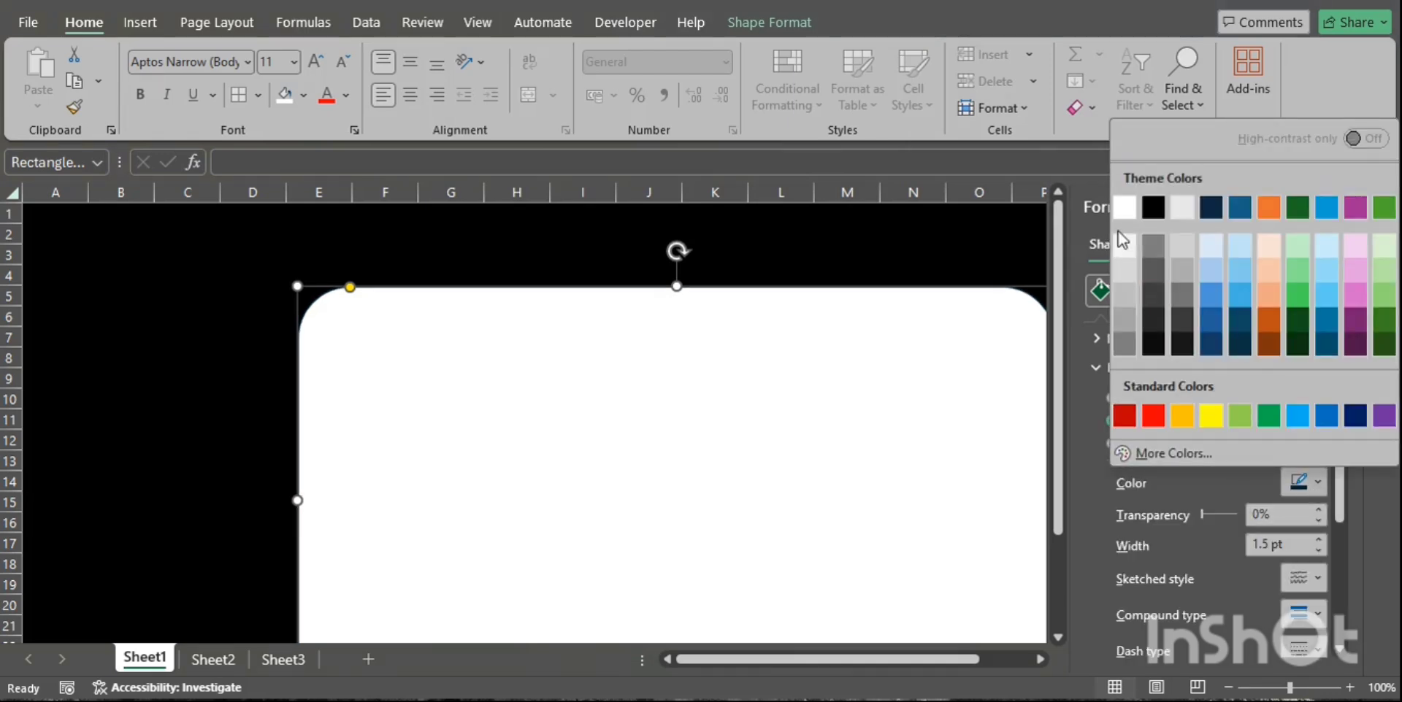
pyautogui.click(1121, 212)
pyautogui.click(1128, 368)
# Apply a centered outer shadow preset to the rounded rectangle, colour it red, and close the shape formatting options.
pyautogui.click(1145, 292)
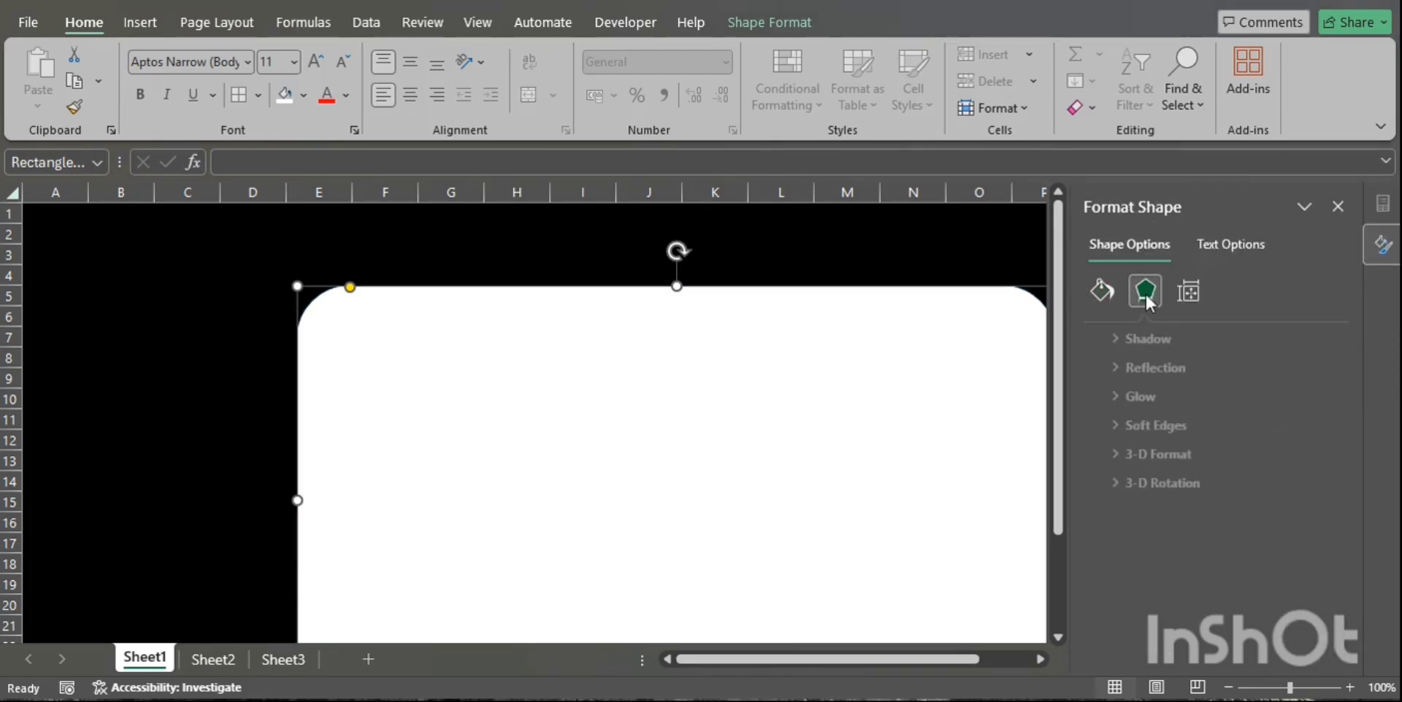
pyautogui.click(1142, 340)
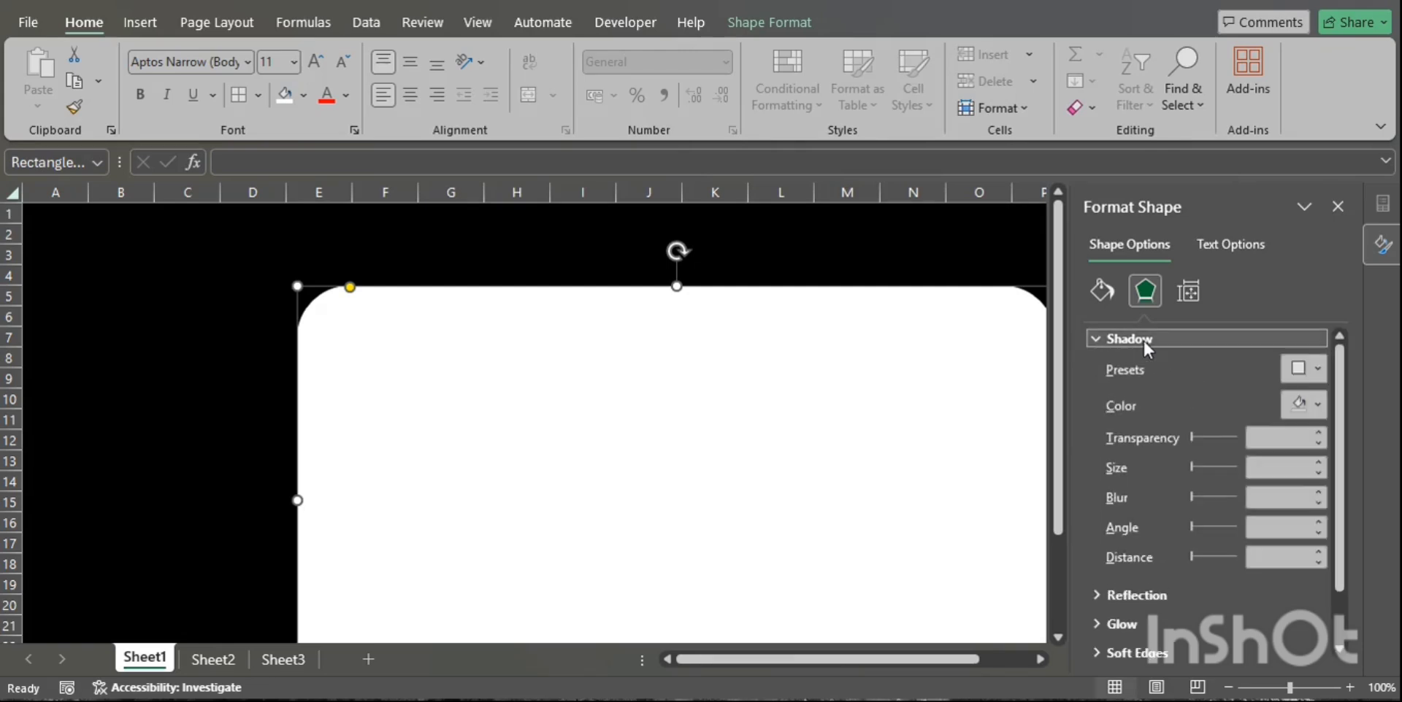
pyautogui.click(1301, 370)
pyautogui.click(1294, 177)
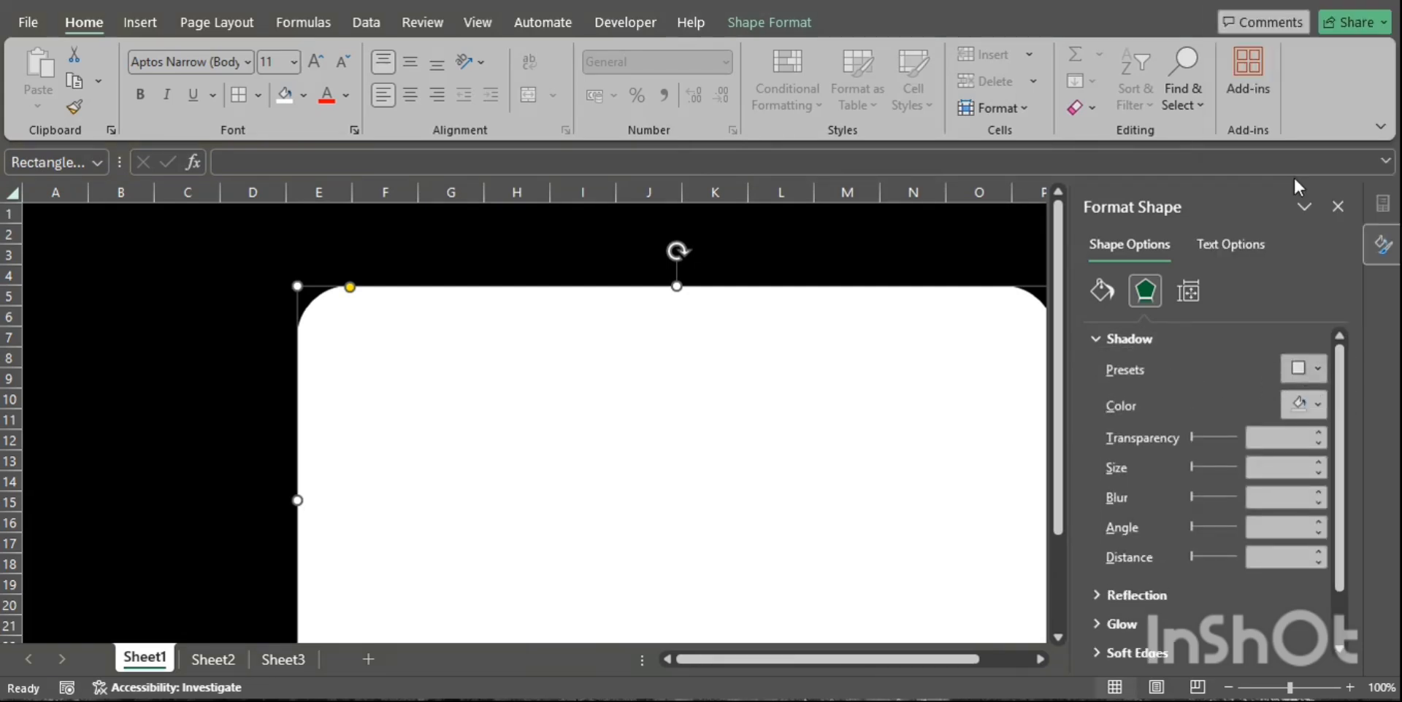
pyautogui.click(1304, 406)
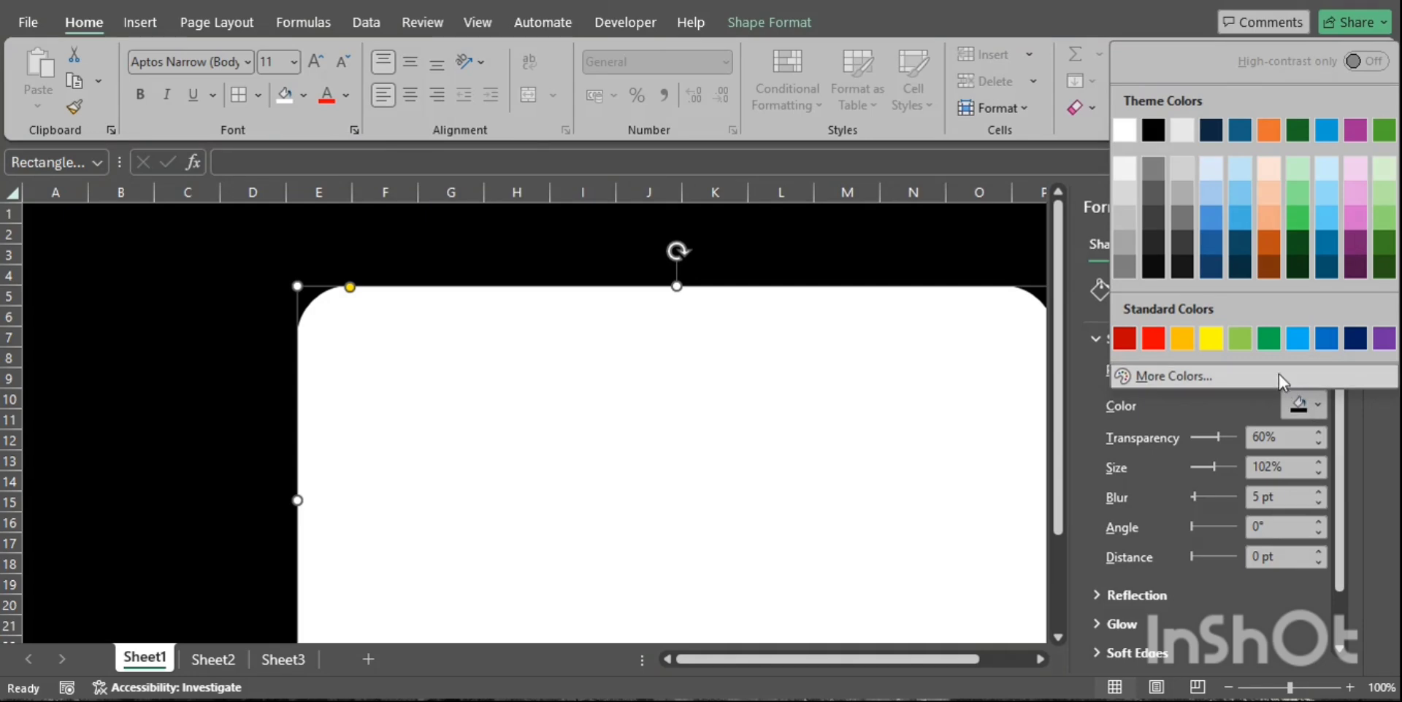
pyautogui.click(1157, 341)
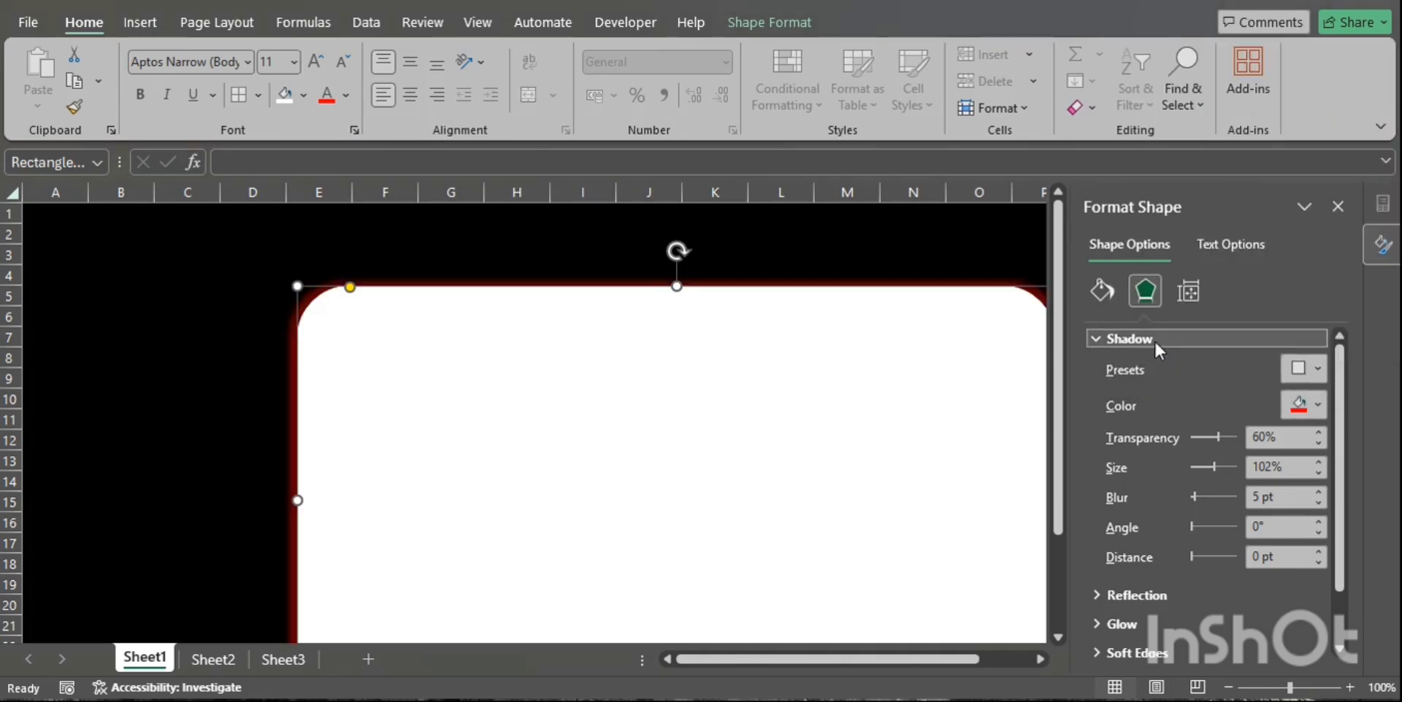
pyautogui.click(978, 234)
pyautogui.click(1338, 206)
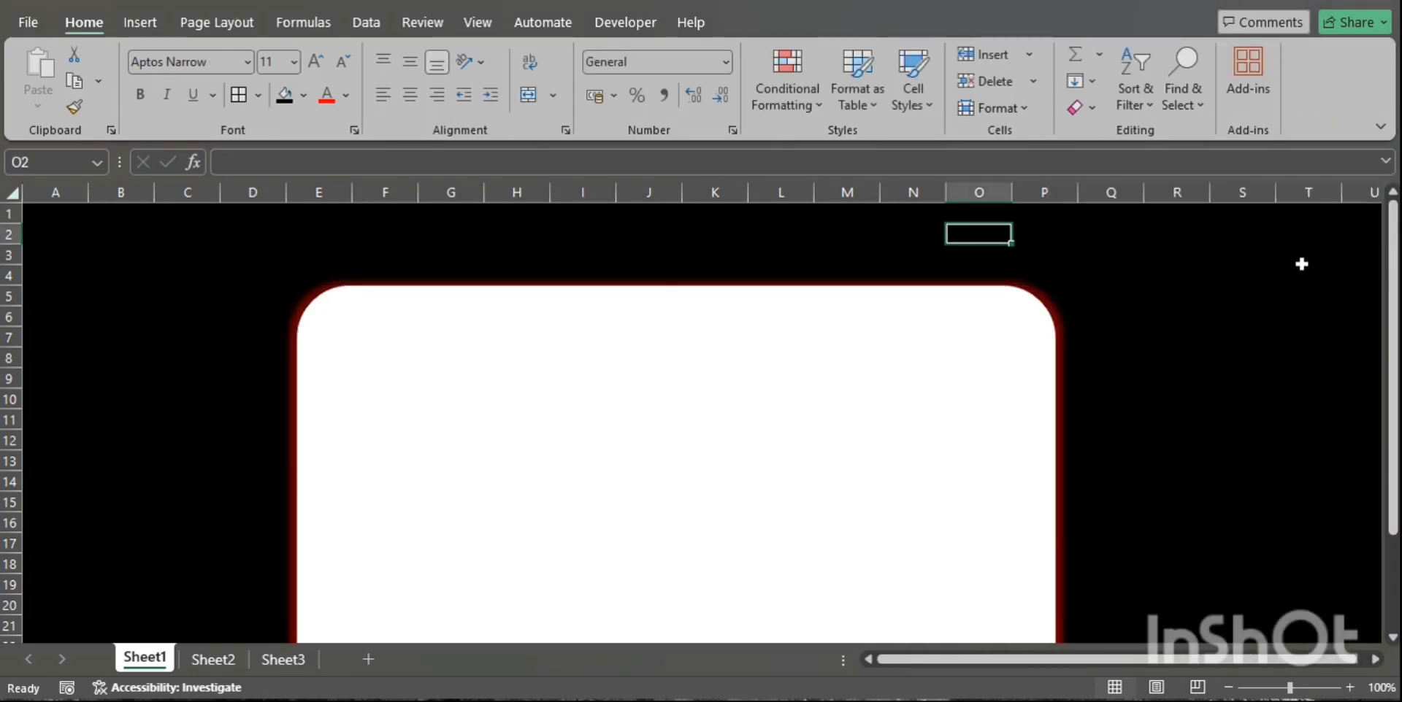
# Try full-screen mode for the worksheet and set the ribbon display to Show tabs only.
pyautogui.click(1224, 308)
pyautogui.click(1379, 127)
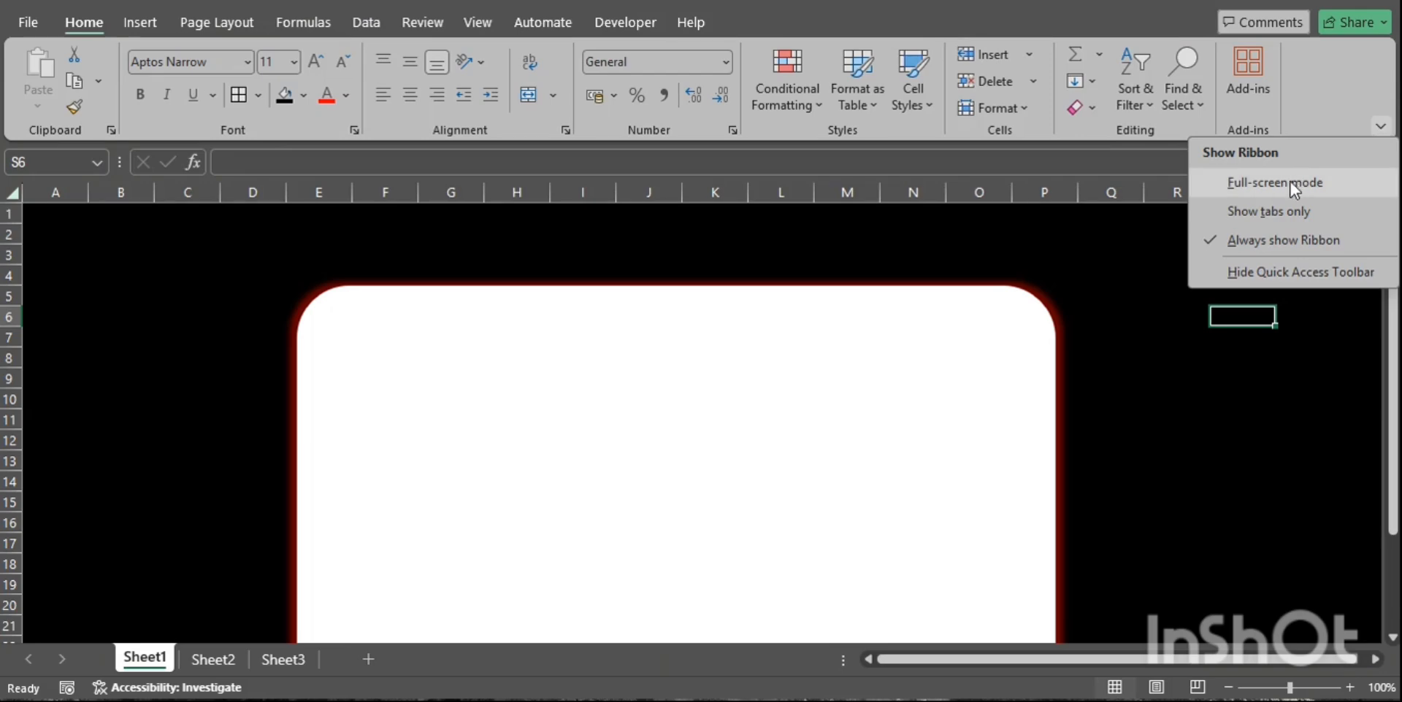
pyautogui.click(1290, 182)
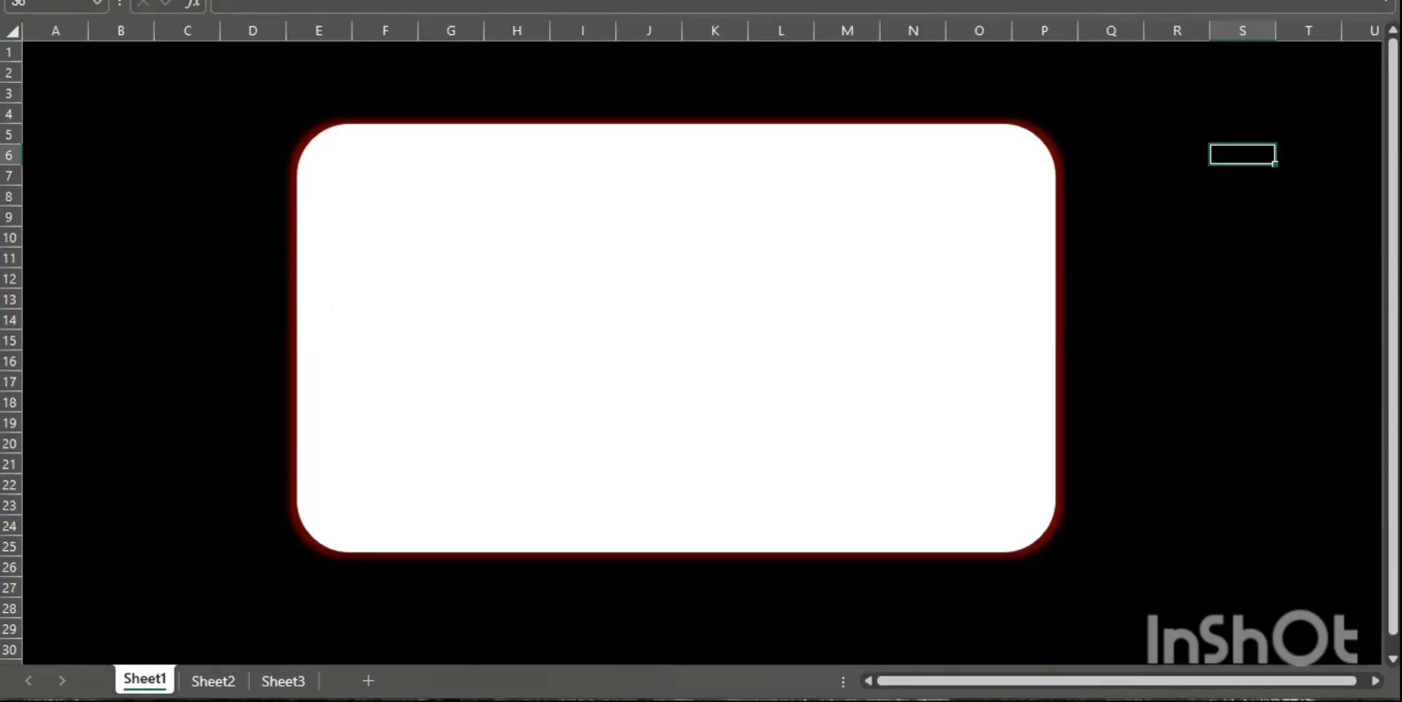
pyautogui.moveTo(1307, 5)
pyautogui.click(1379, 126)
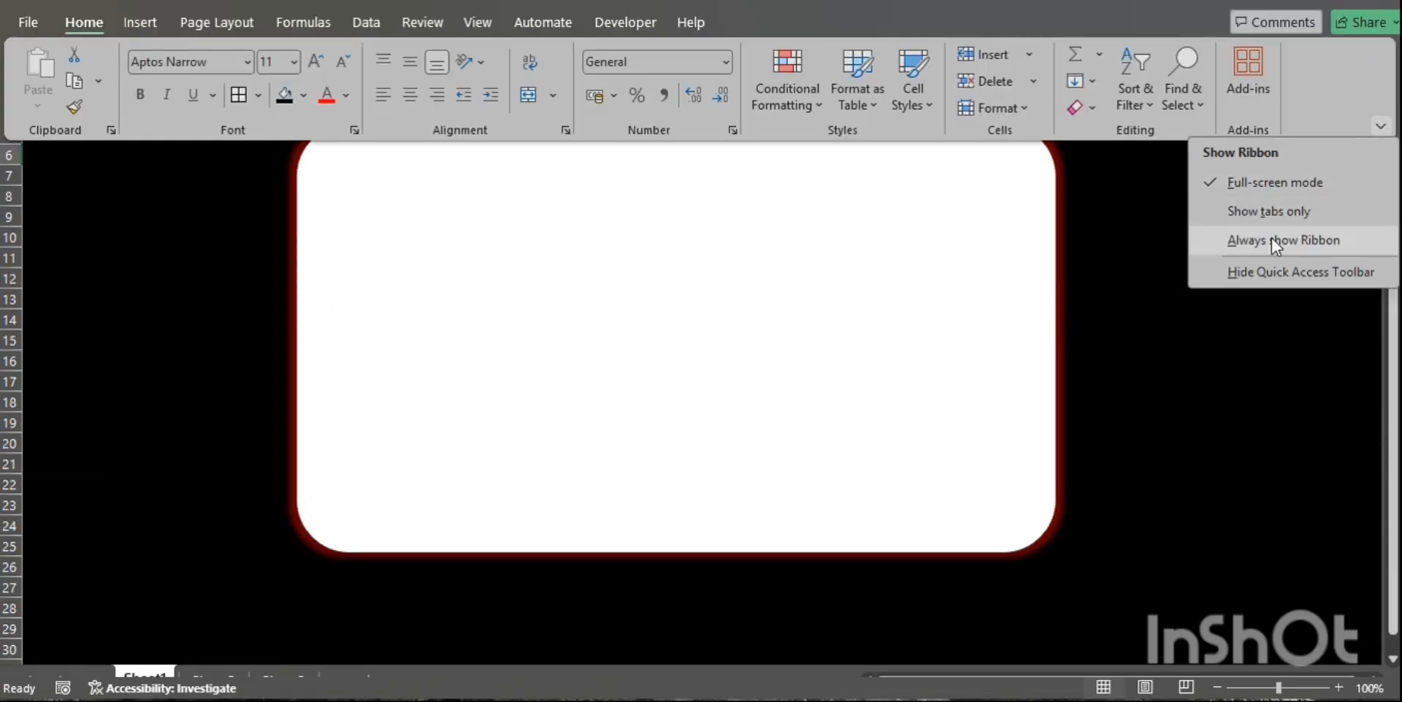
pyautogui.click(1270, 213)
pyautogui.click(1230, 248)
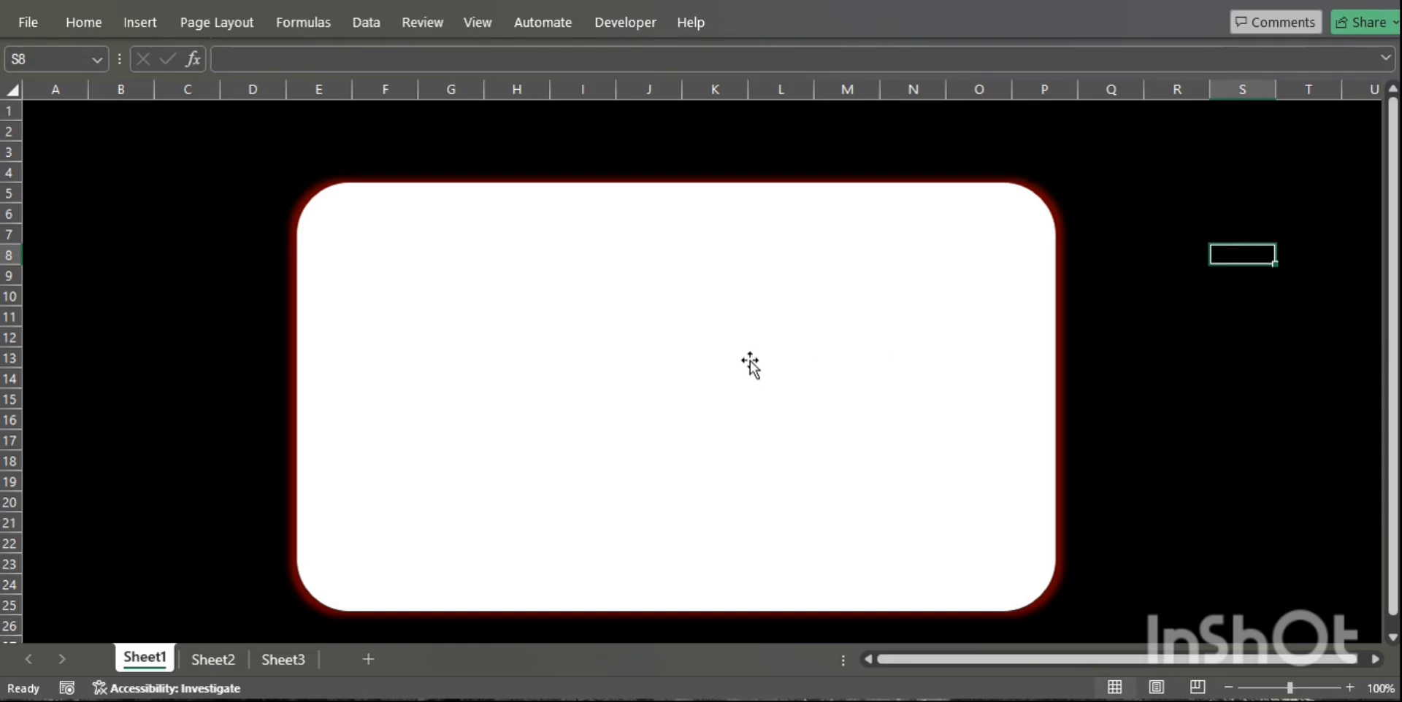
# Nudge the white rounded rectangle slightly left and move the line chart and Month slicer from Sheet2 to Sheet1 at cell R16.
pyautogui.moveTo(750, 363); pyautogui.dragTo(746, 362)
pyautogui.click(1177, 417)
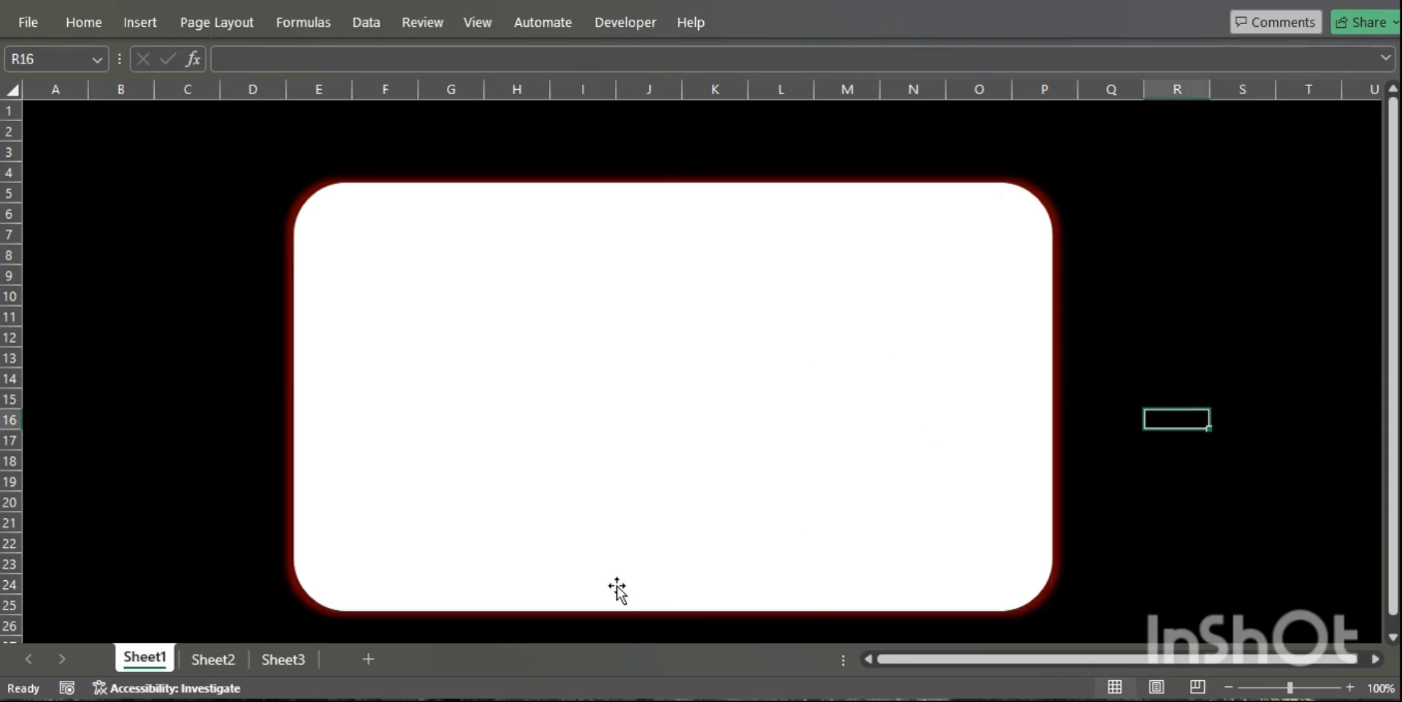
pyautogui.click(214, 660)
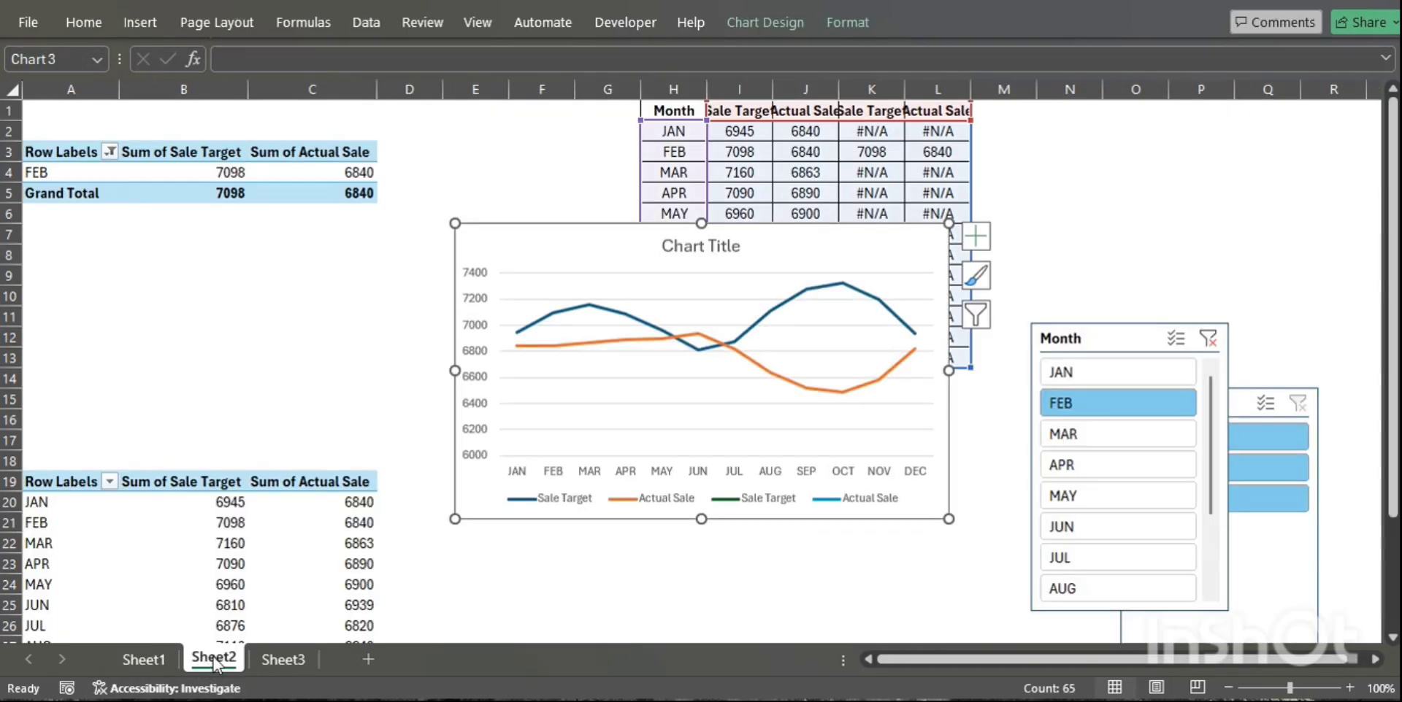
pyautogui.keyDown('ctrl'); pyautogui.click(1094, 339); pyautogui.keyUp('ctrl')
pyautogui.rightClick(1099, 339)
pyautogui.click(1170, 278)
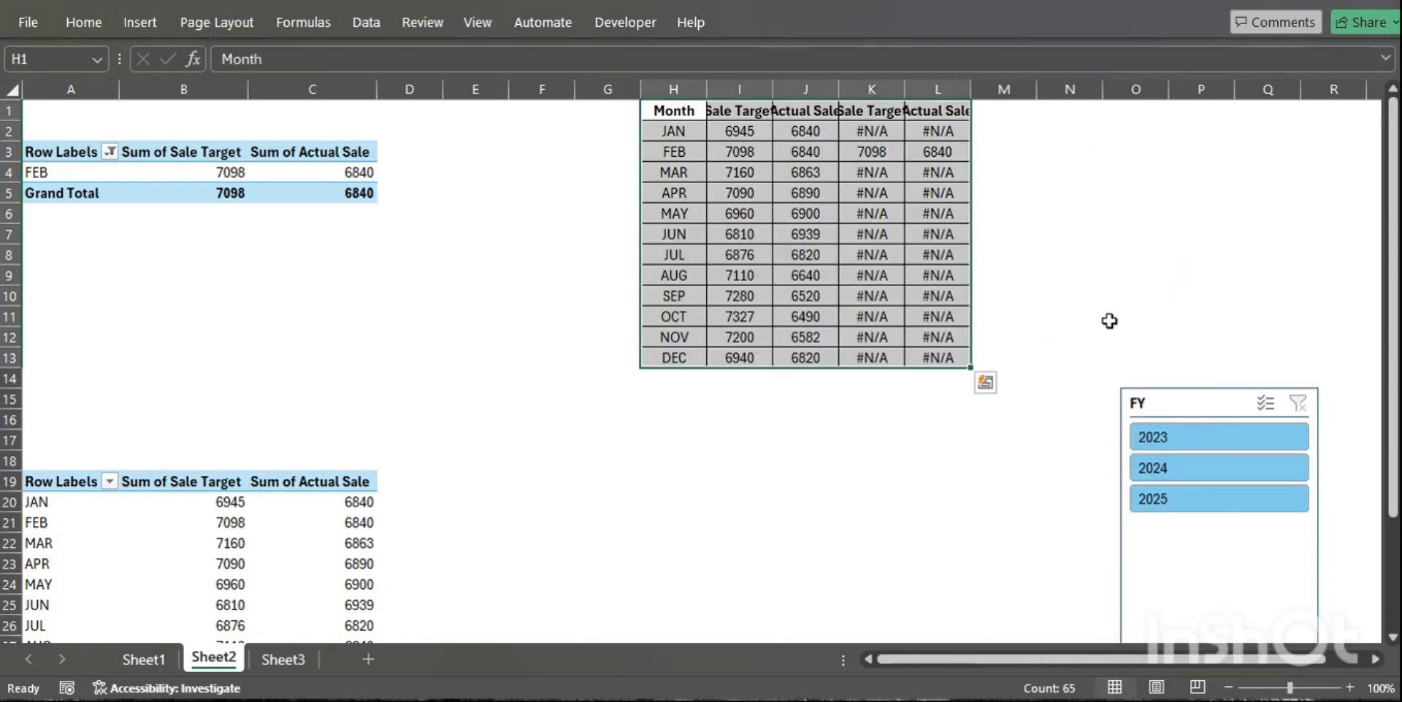
pyautogui.click(146, 659)
pyautogui.hotkey('ctrl', 'v')
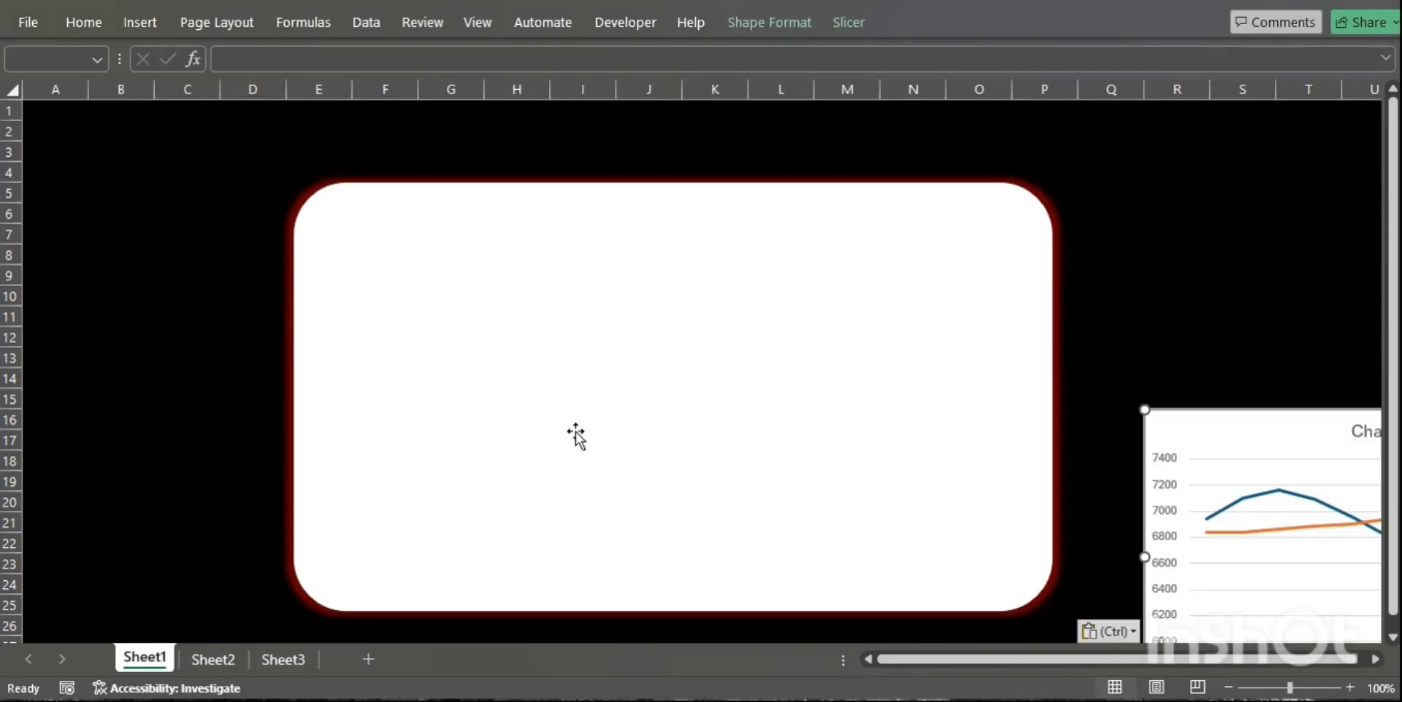
# Move the pasted line chart onto the white rounded rectangle and place the Month slicer to the right of the rectangle.
pyautogui.moveTo(1215, 430); pyautogui.dragTo(548, 283)
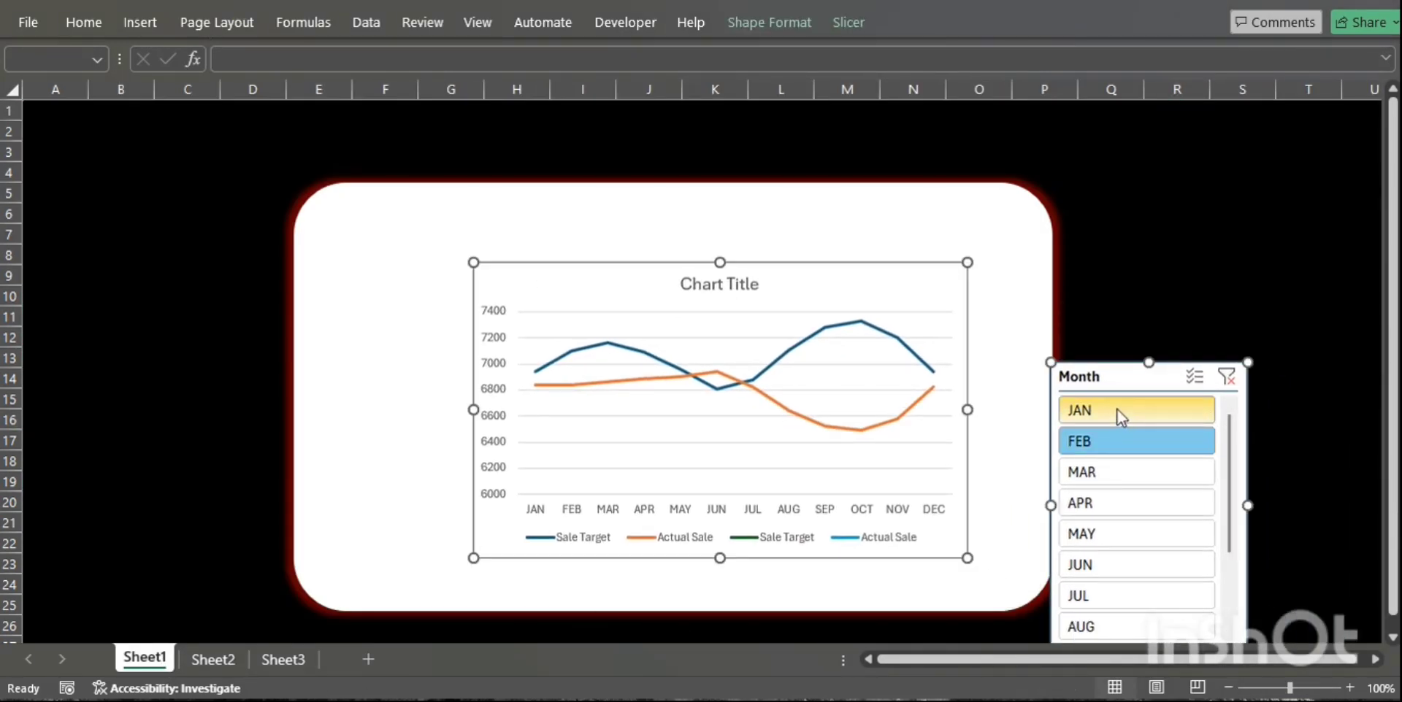
pyautogui.click(1096, 371)
pyautogui.moveTo(1098, 369); pyautogui.dragTo(1186, 233)
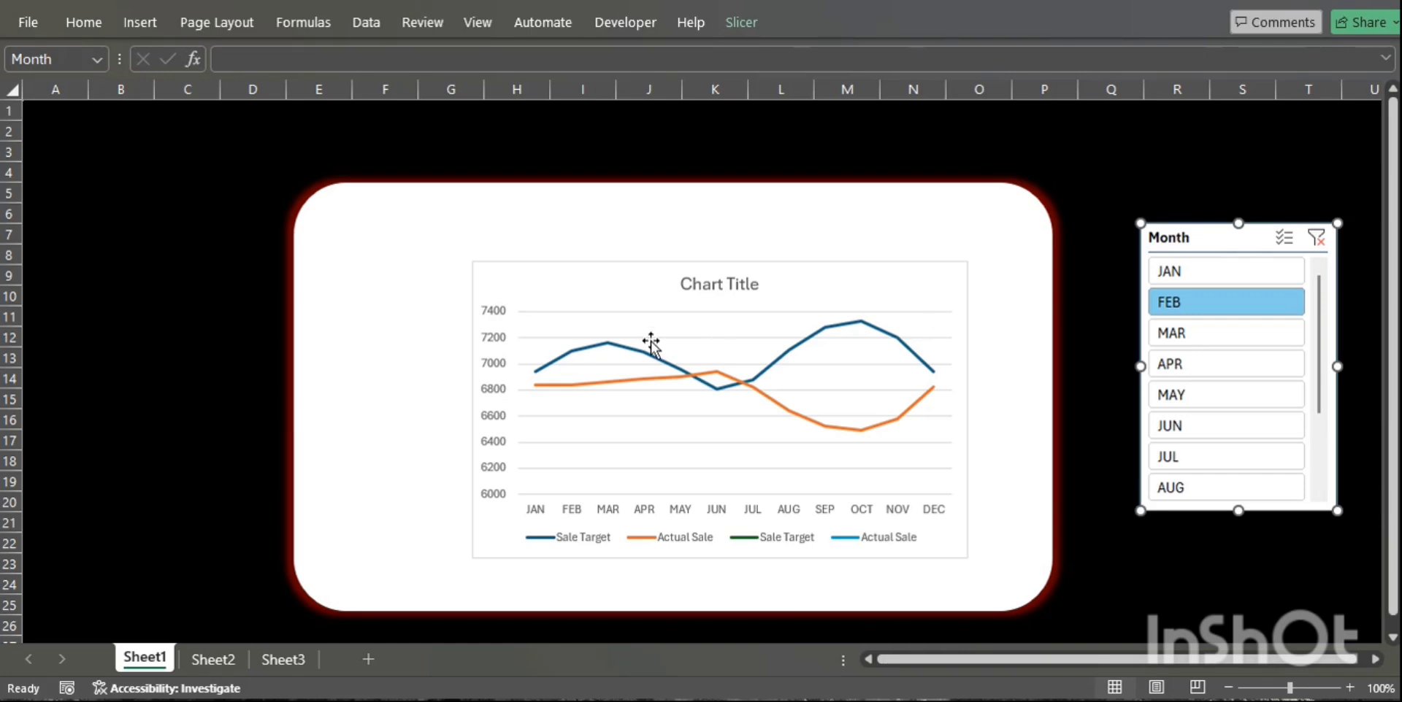
# Shift the chart toward the rectangle's left edge and stretch its width and height to nearly fill the white panel.
pyautogui.moveTo(572, 267); pyautogui.dragTo(433, 251)
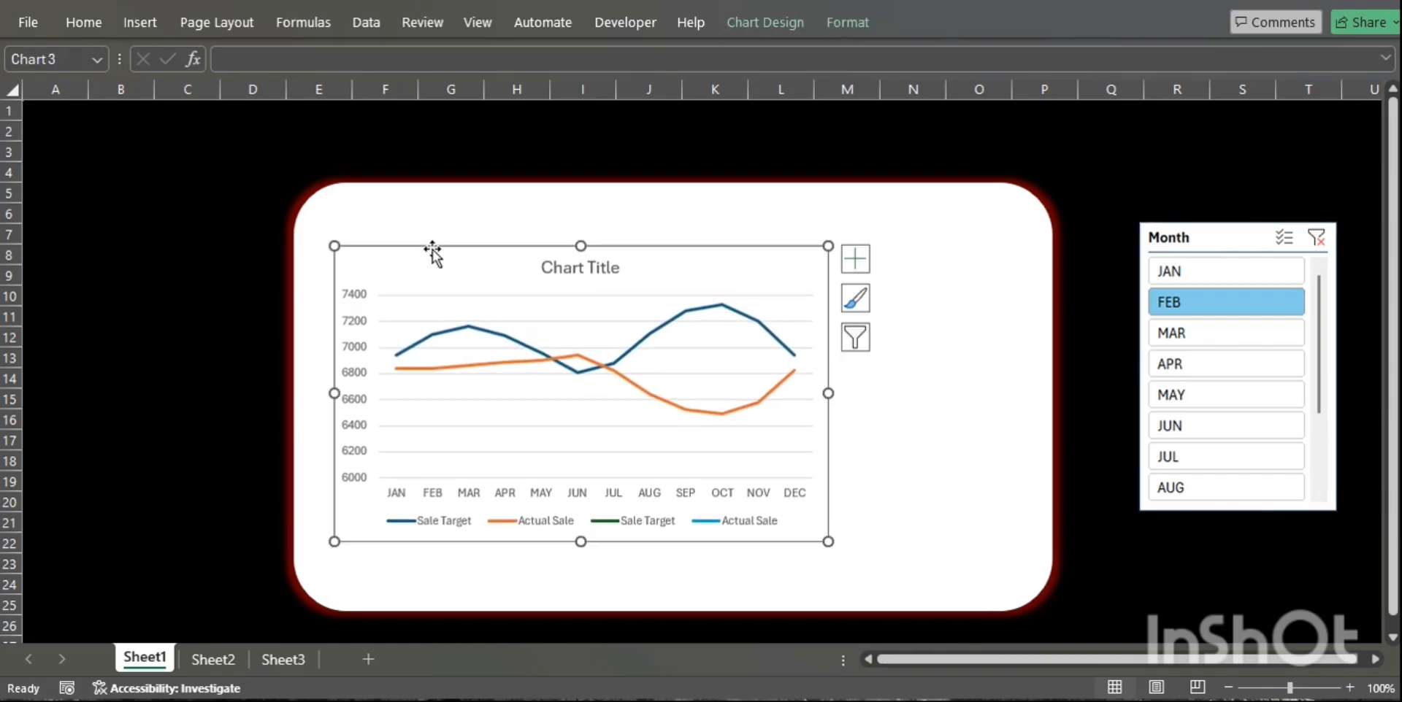
pyautogui.moveTo(828, 395); pyautogui.dragTo(1032, 429)
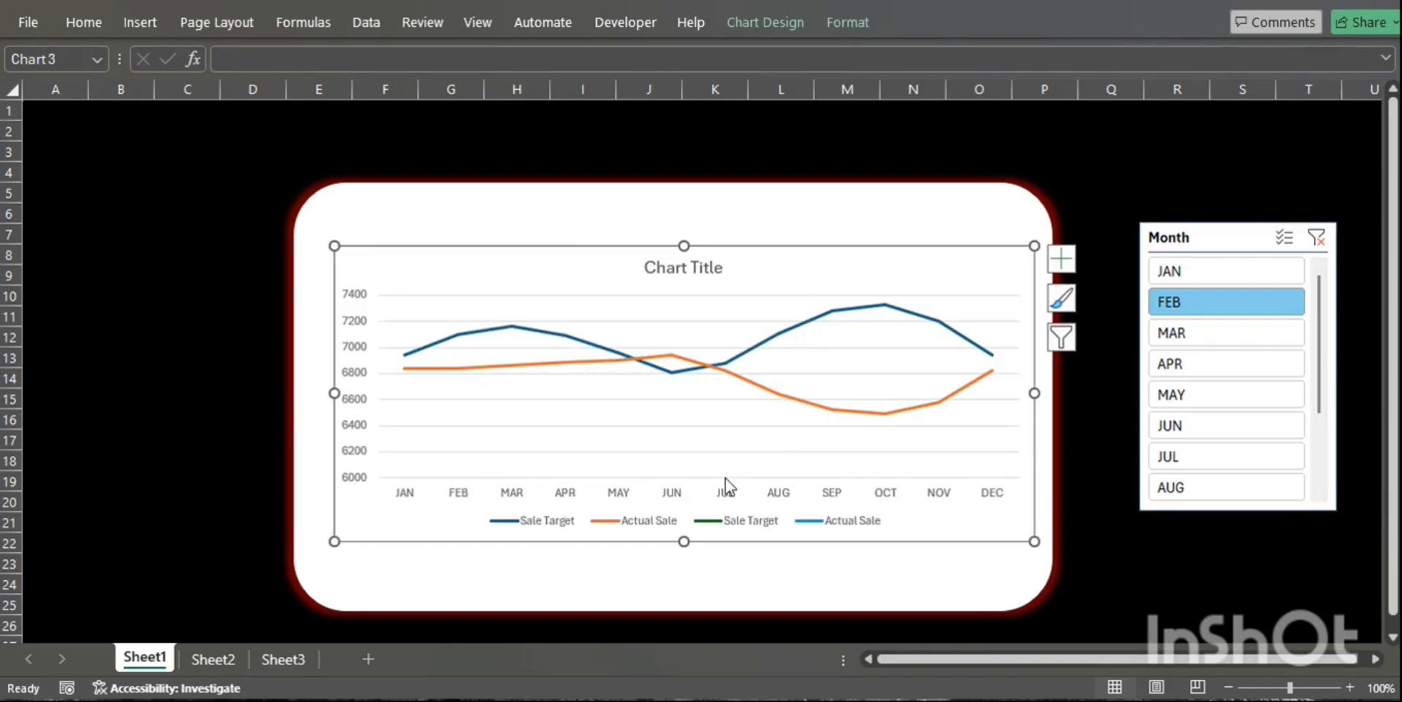
pyautogui.moveTo(683, 541); pyautogui.dragTo(684, 565)
# Delete the chart's title, gridlines, legend and horizontal month axis.
pyautogui.click(663, 273)
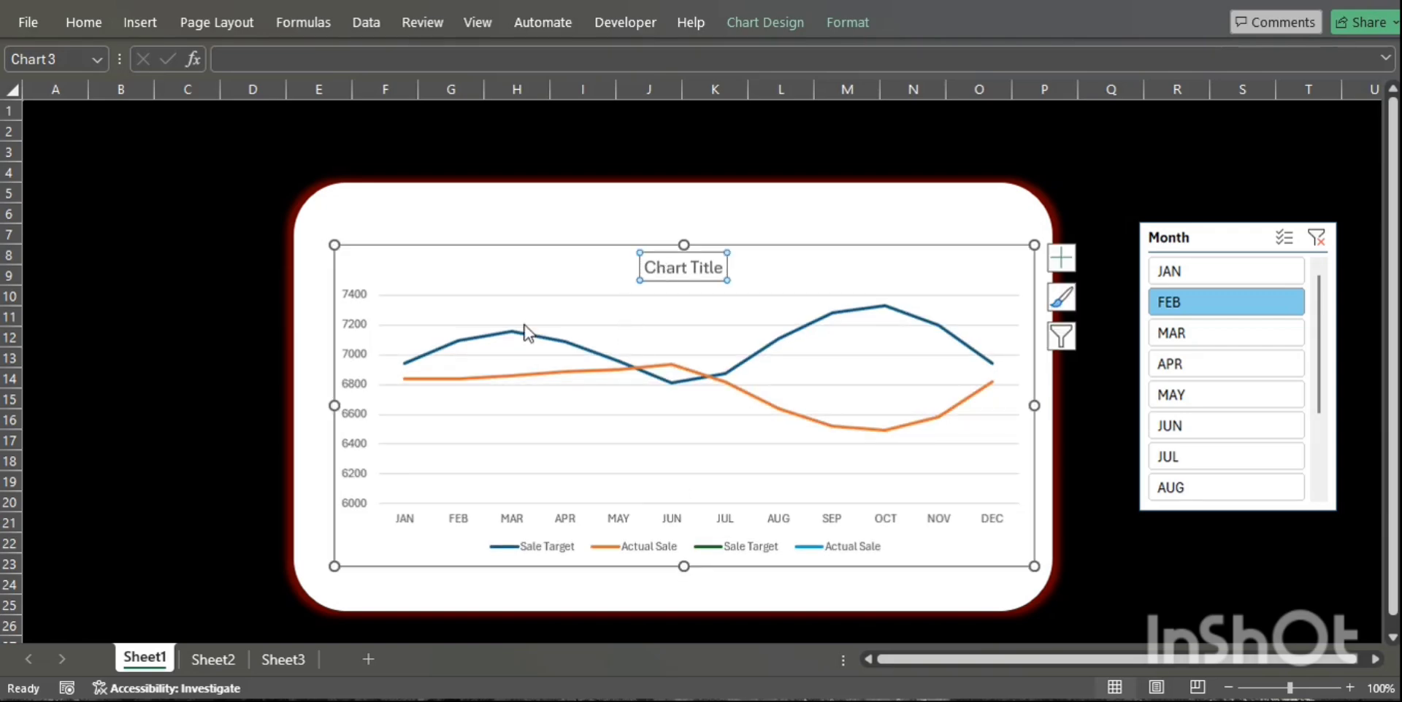
pyautogui.press('Delete')
pyautogui.click(555, 549)
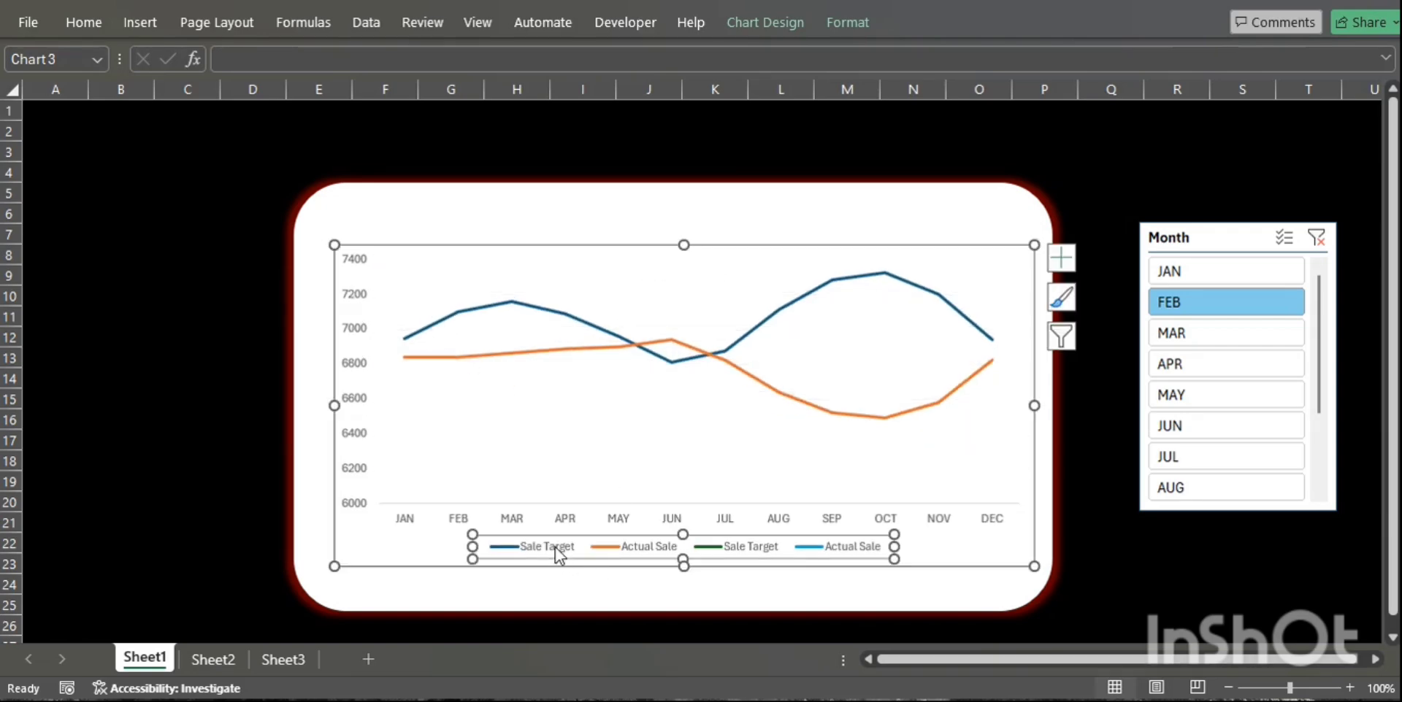
pyautogui.press('Delete')
pyautogui.click(558, 546)
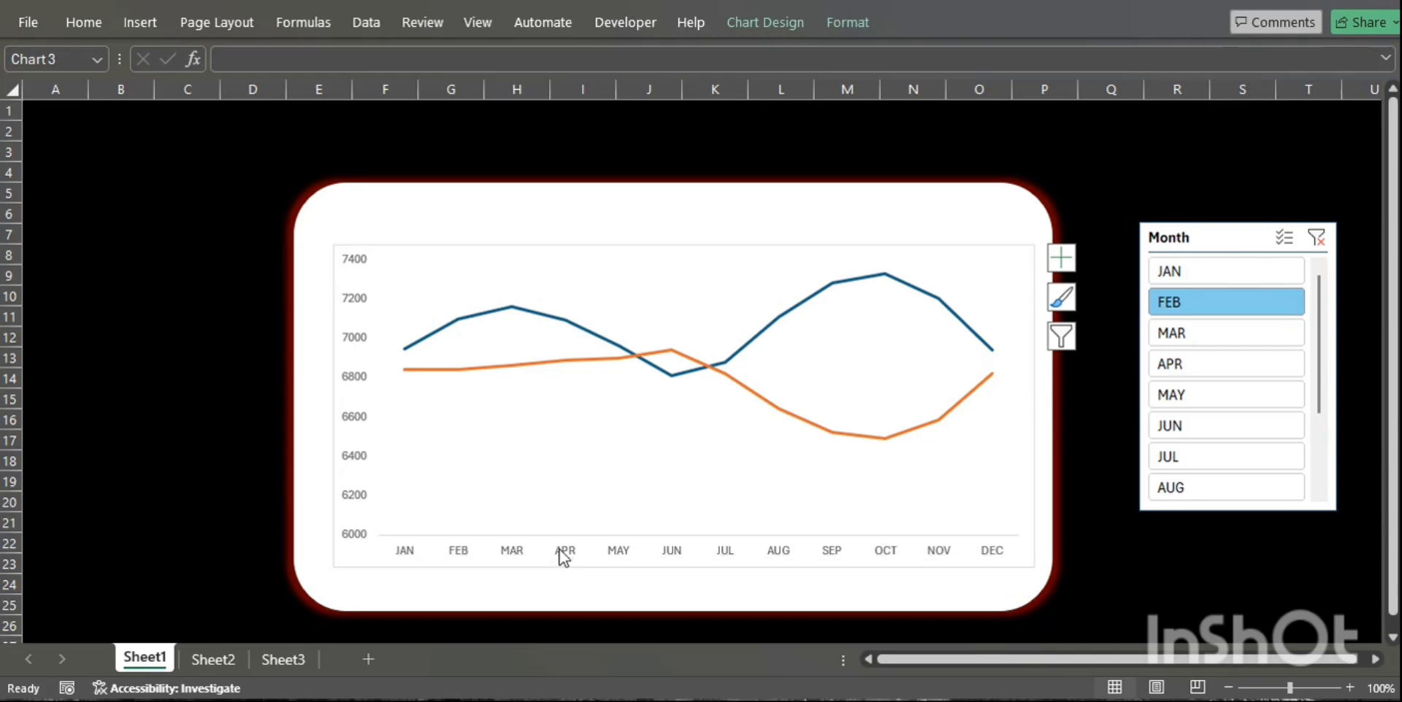
pyautogui.press('Delete')
# Open the data series formatting options for the Sale Target line and check the list of chart series.
pyautogui.click(866, 279)
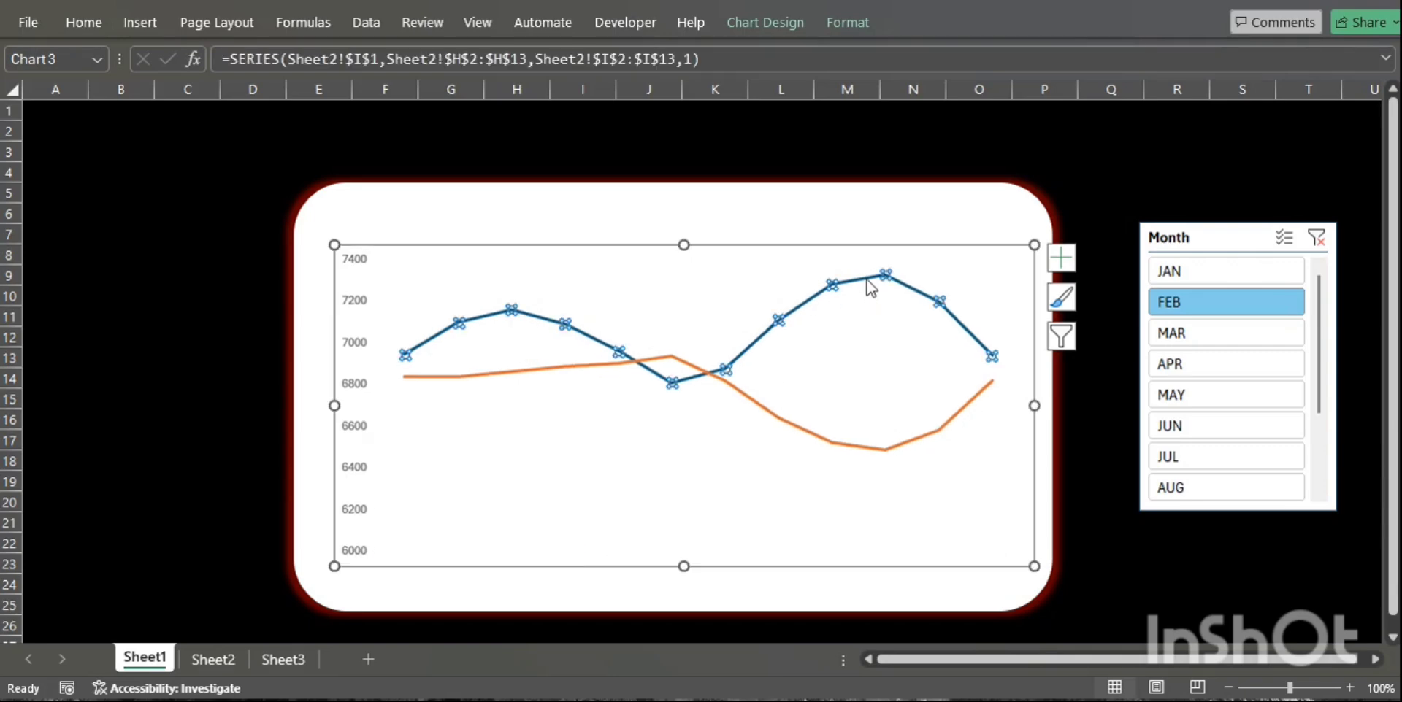
pyautogui.rightClick(866, 279)
pyautogui.click(958, 511)
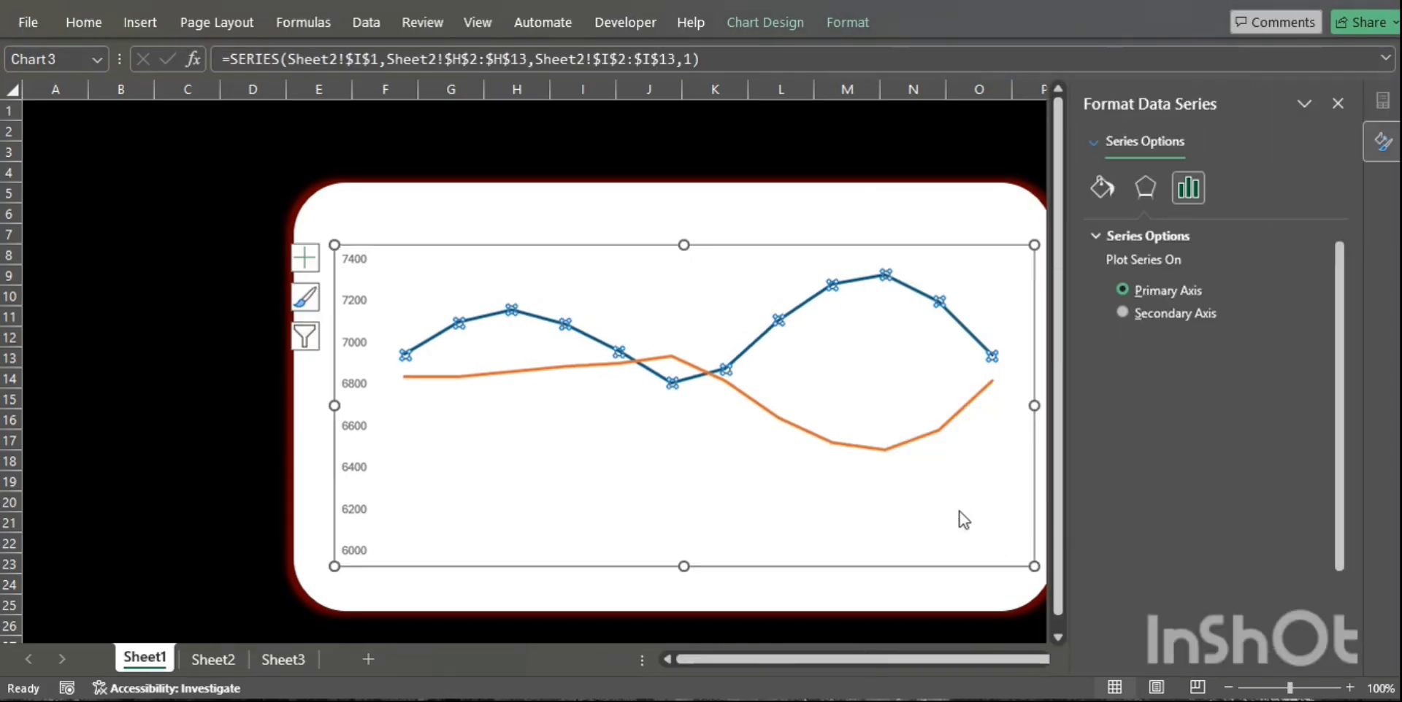
pyautogui.click(1097, 194)
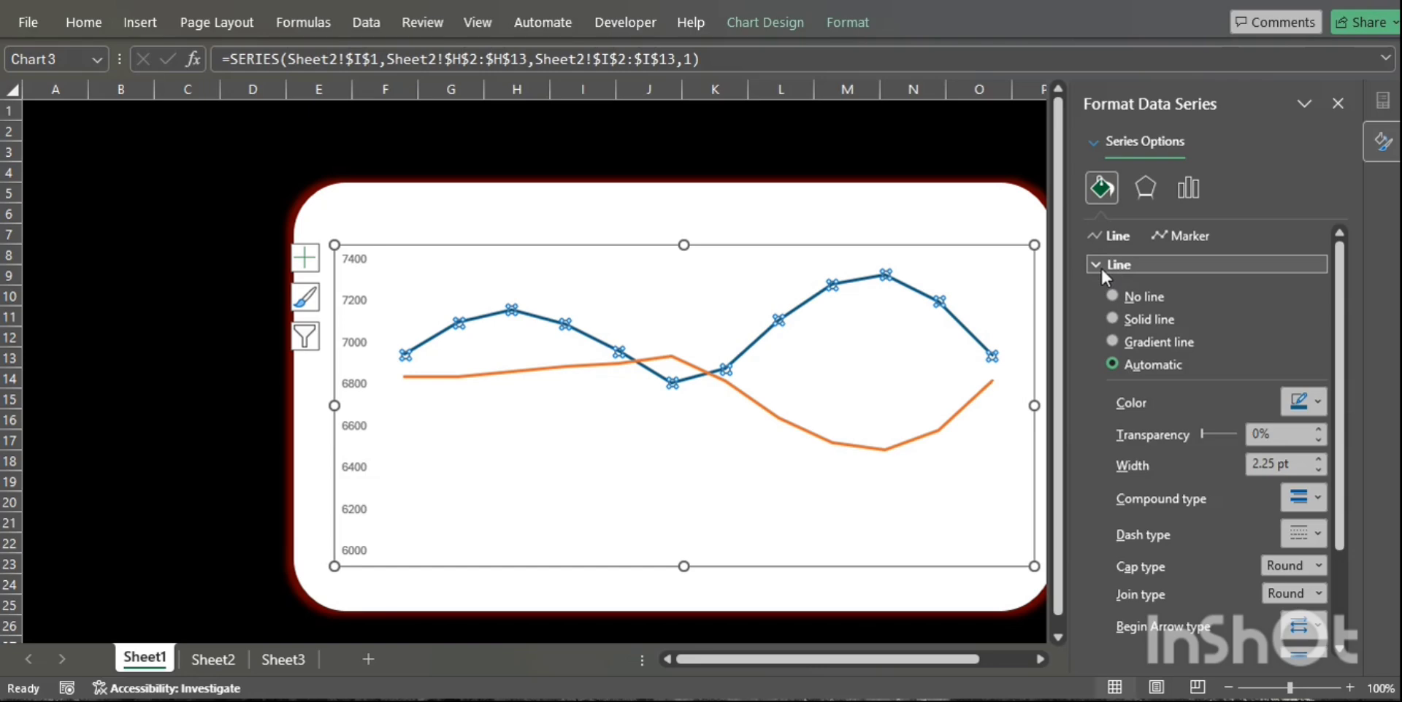
pyautogui.click(1093, 143)
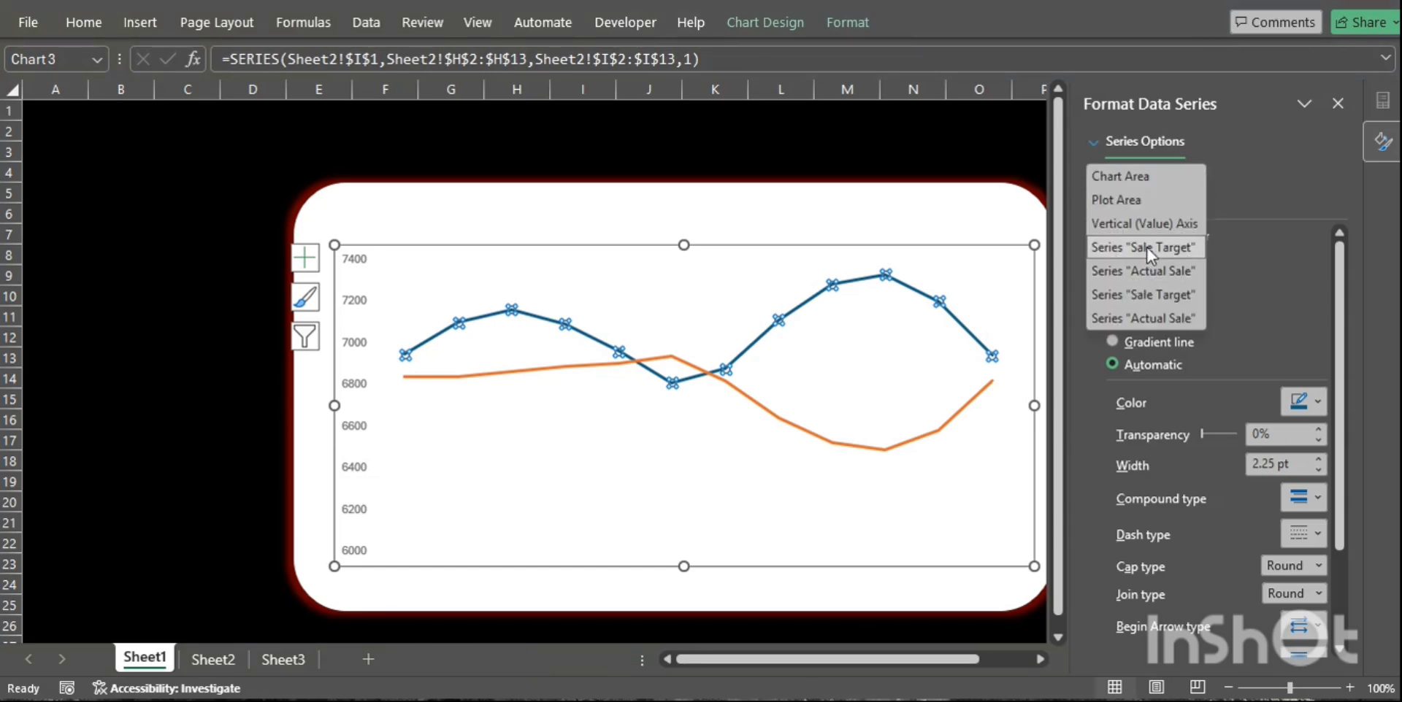
pyautogui.click(893, 137)
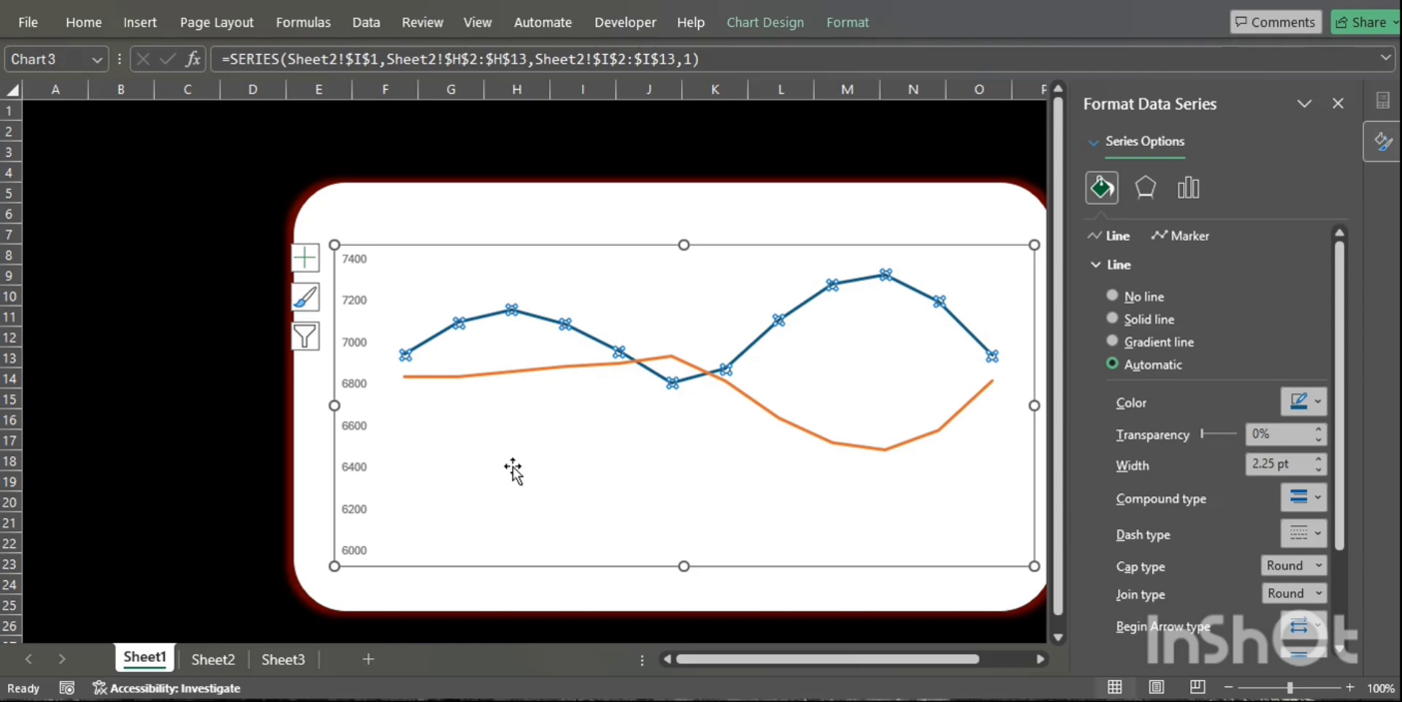
# On Sheet2, rename the helper table headers in K1 and L1 as Cursor T and Cursor S.
pyautogui.click(209, 662)
pyautogui.click(873, 110)
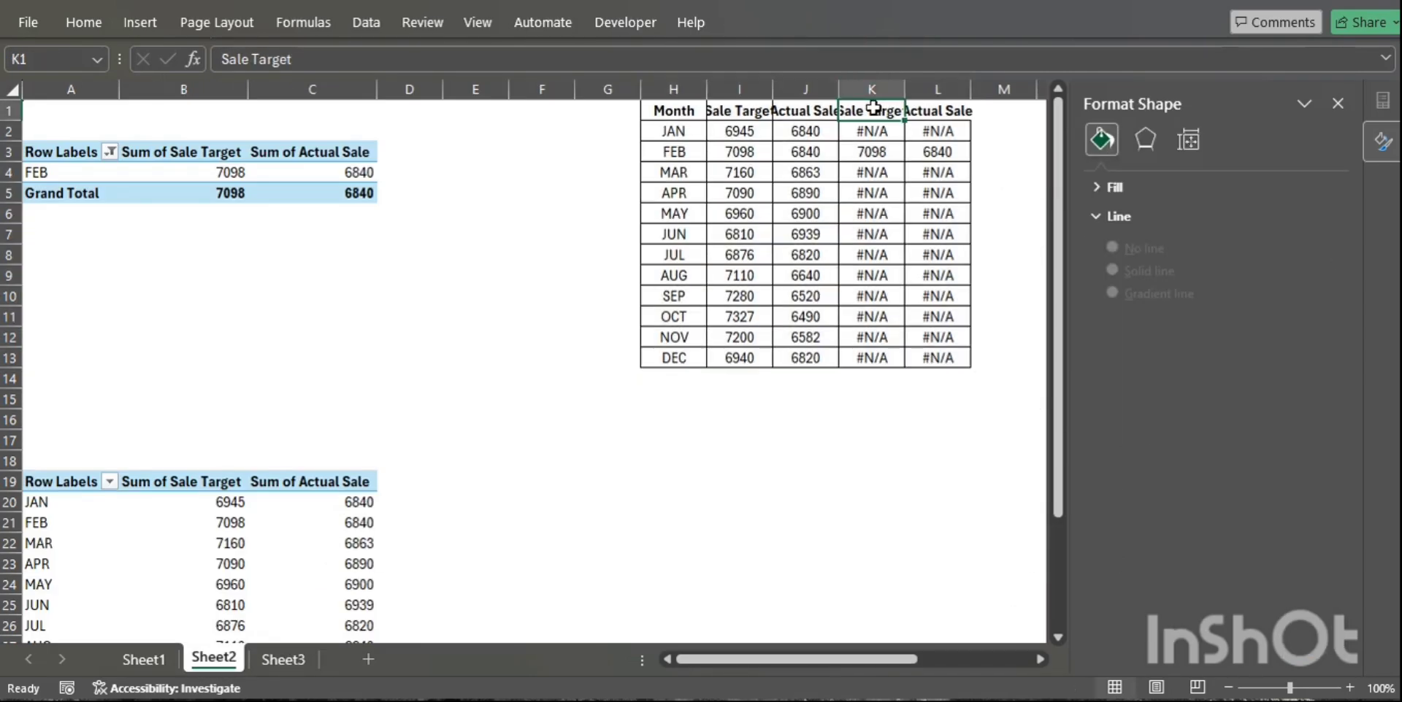
pyautogui.write('Cursor')
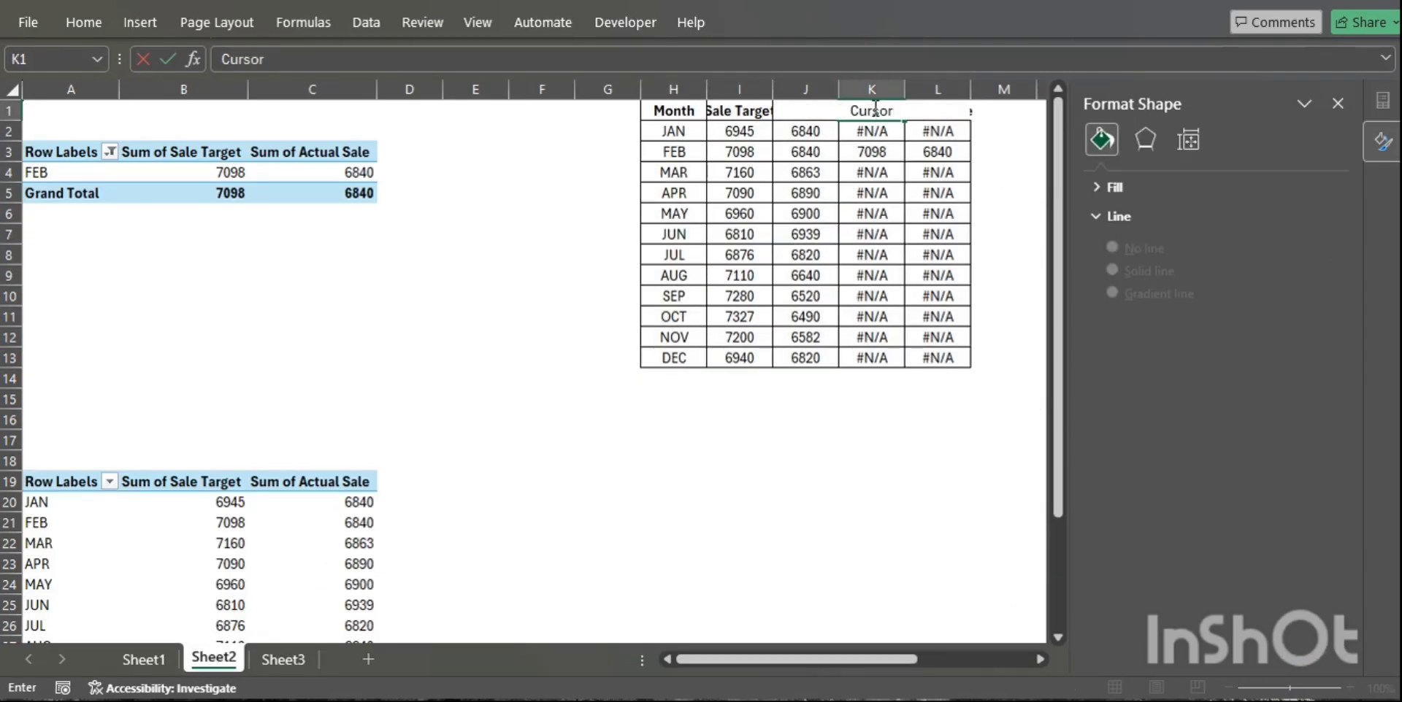
pyautogui.write(' Target')
pyautogui.press('Tab')
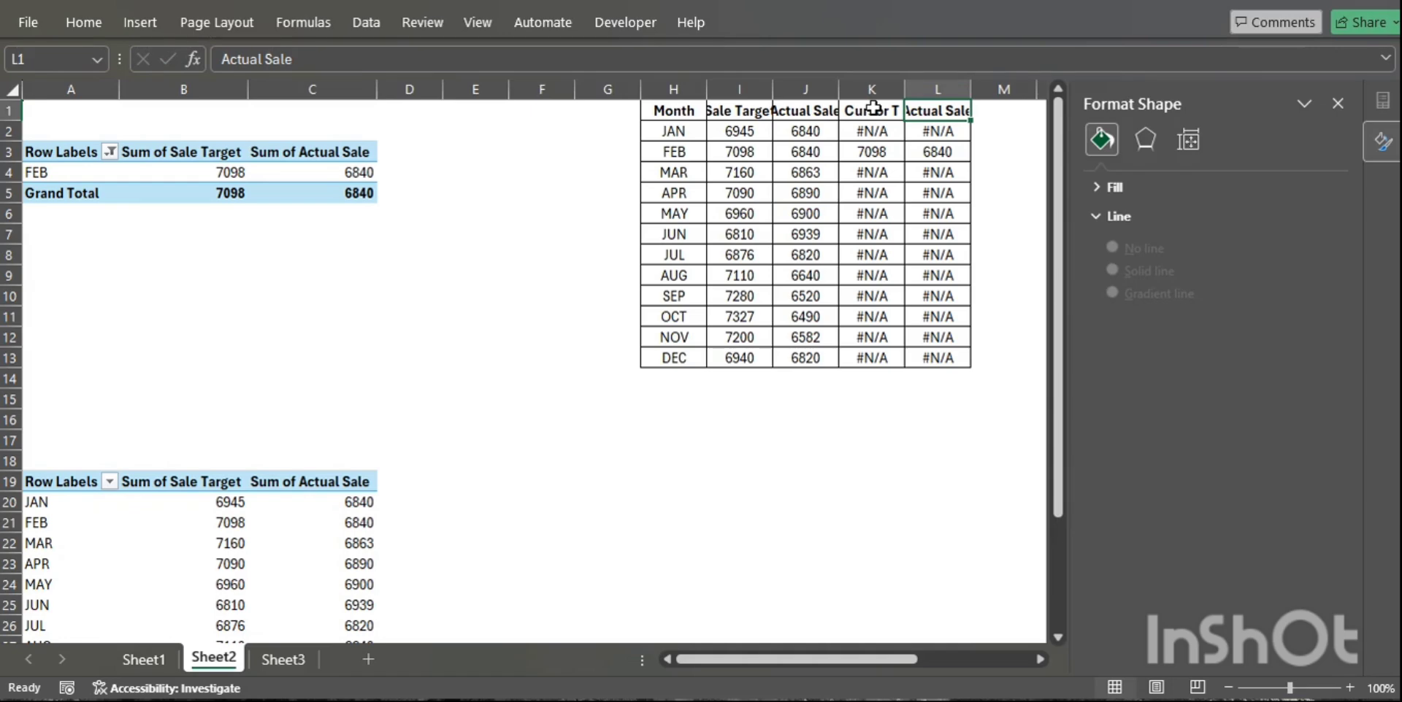
pyautogui.write('Cure')
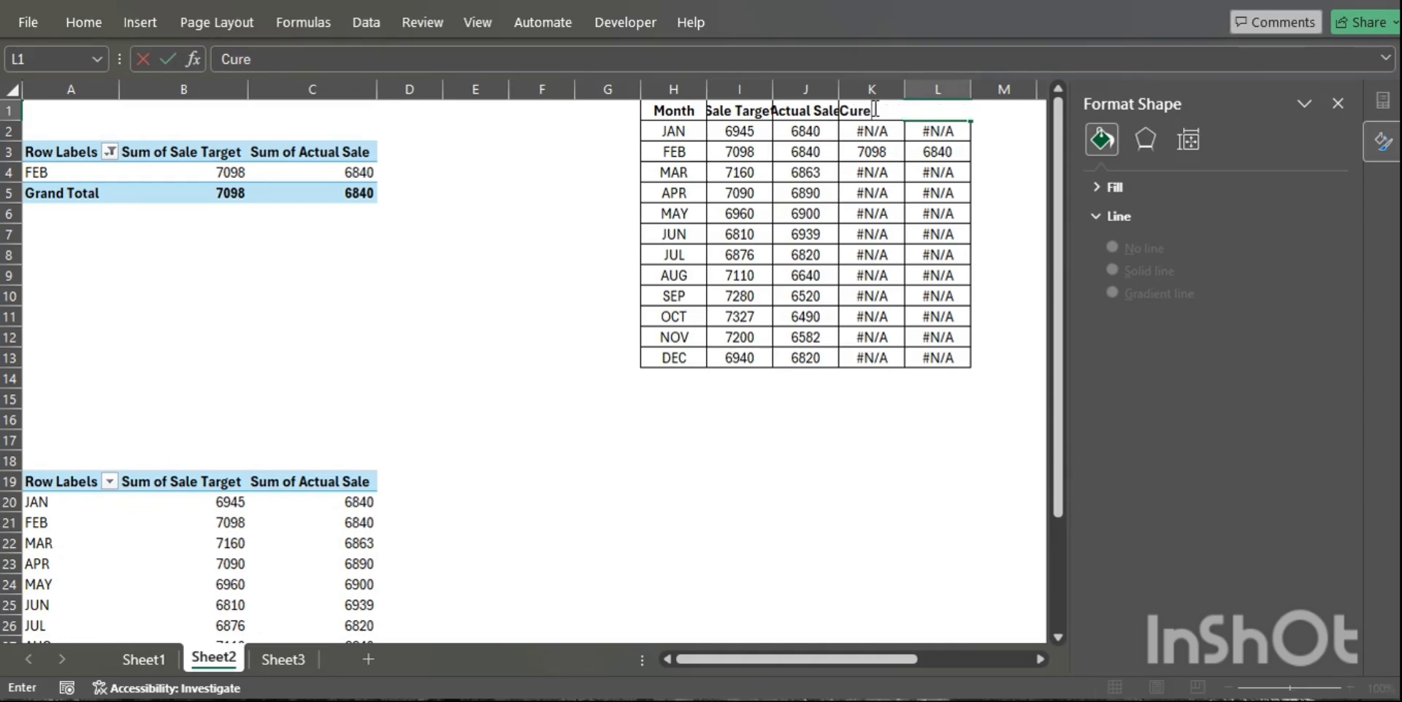
pyautogui.press('BackSpace')
pyautogui.write('sor S')
pyautogui.press('Return')
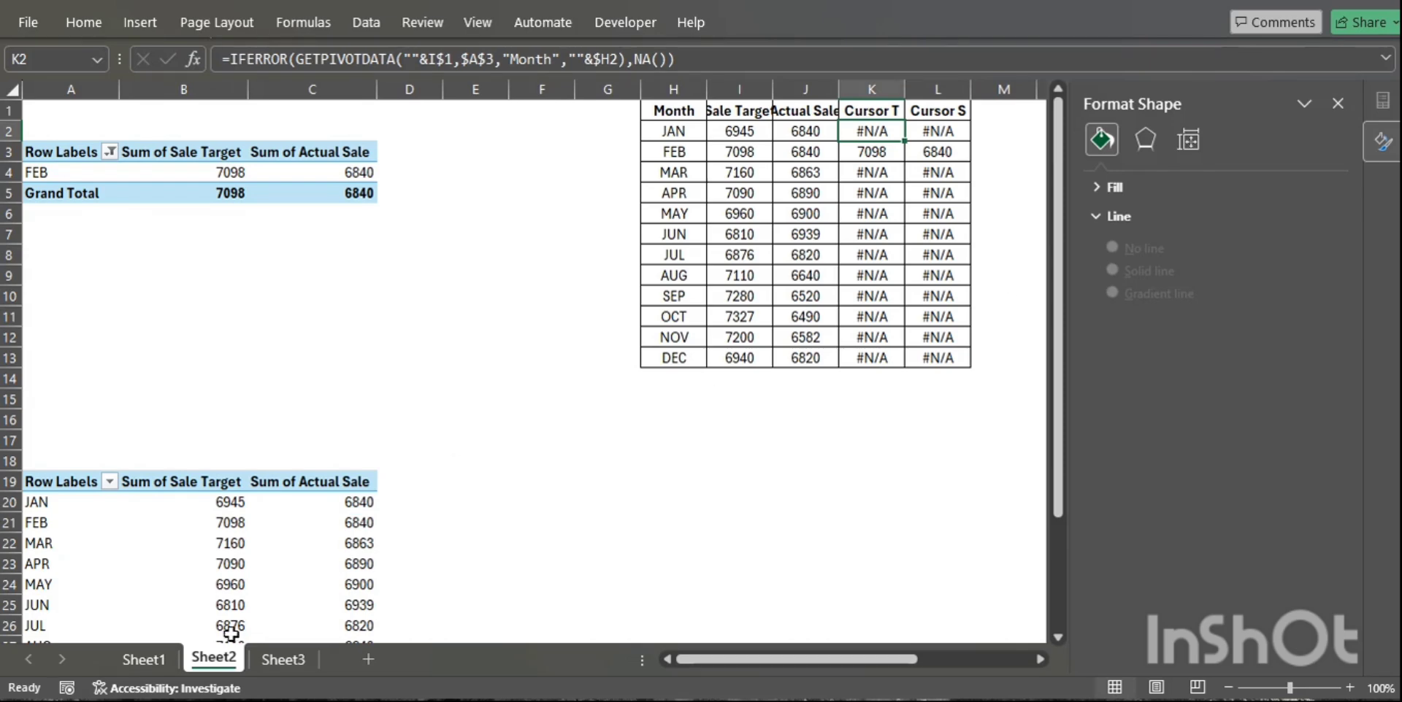
# Change the Cursor T series in the Sheet1 chart to a markers-only scatter chart.
pyautogui.hotkey('ctrl', 'pageup')
pyautogui.click(1093, 141)
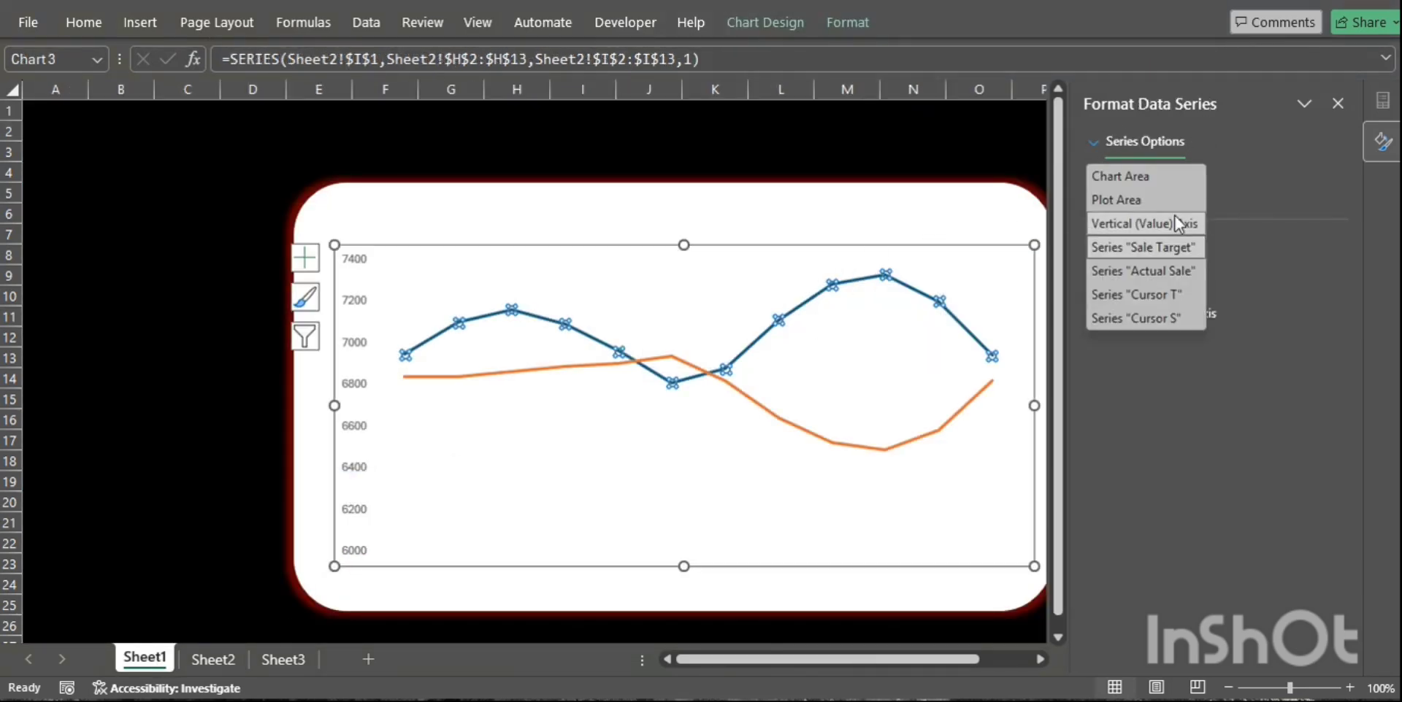
pyautogui.click(1167, 295)
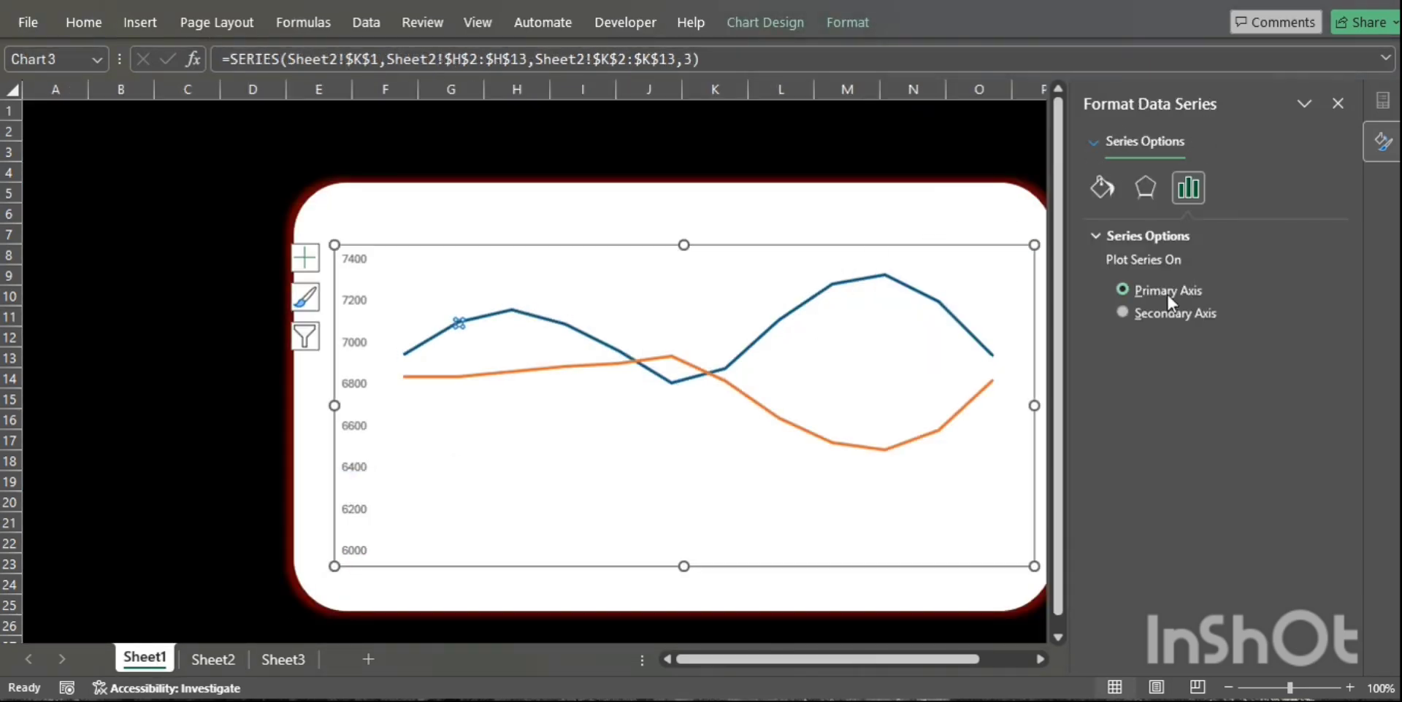
pyautogui.click(139, 24)
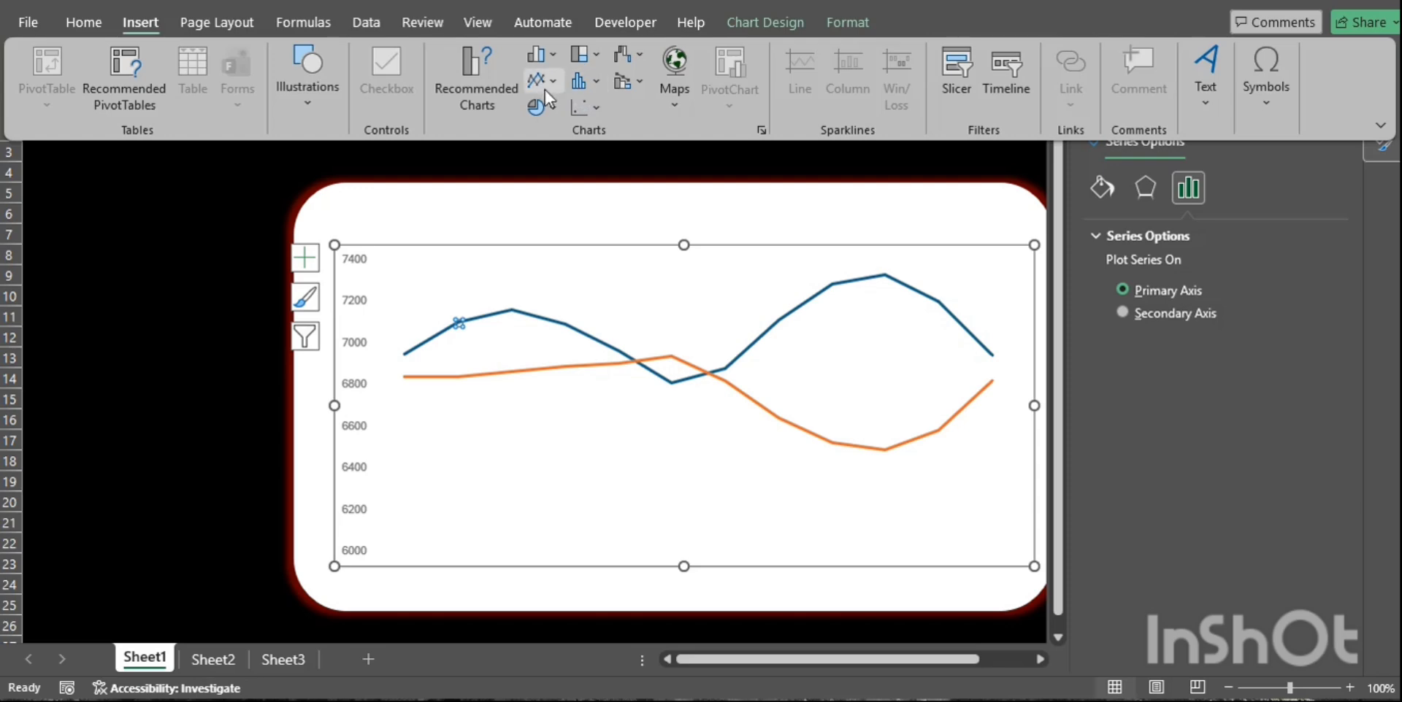
pyautogui.click(591, 107)
pyautogui.click(590, 190)
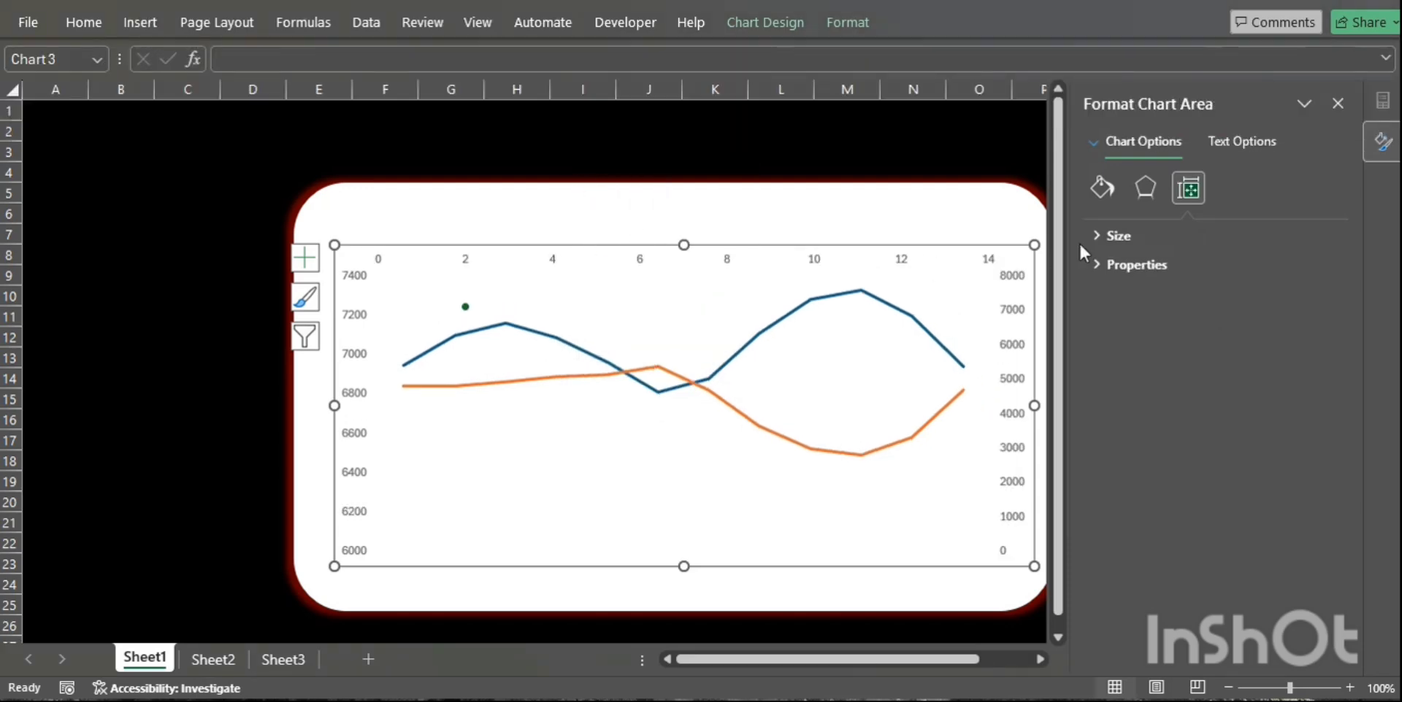
# Change the chart's Cursor S series to a markers-only scatter chart.
pyautogui.click(1090, 141)
pyautogui.click(1165, 363)
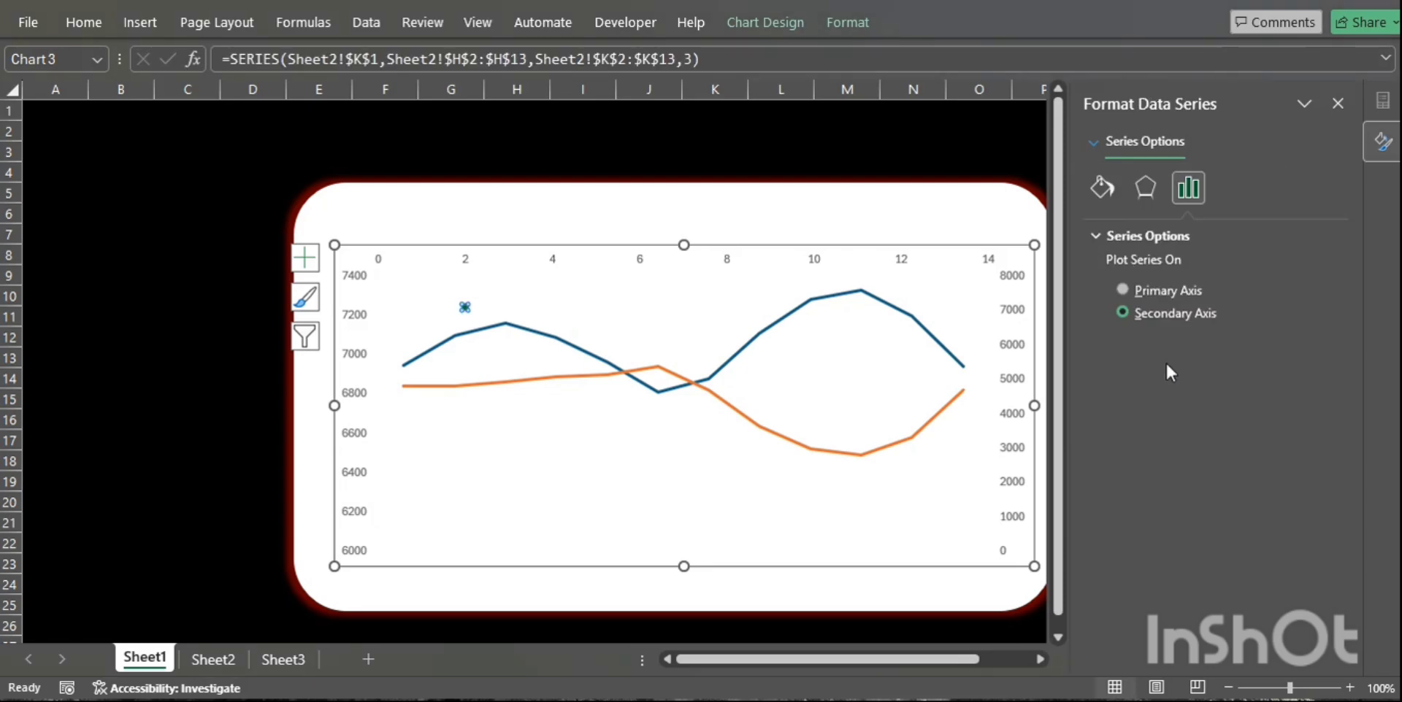
pyautogui.click(1095, 142)
pyautogui.click(1161, 367)
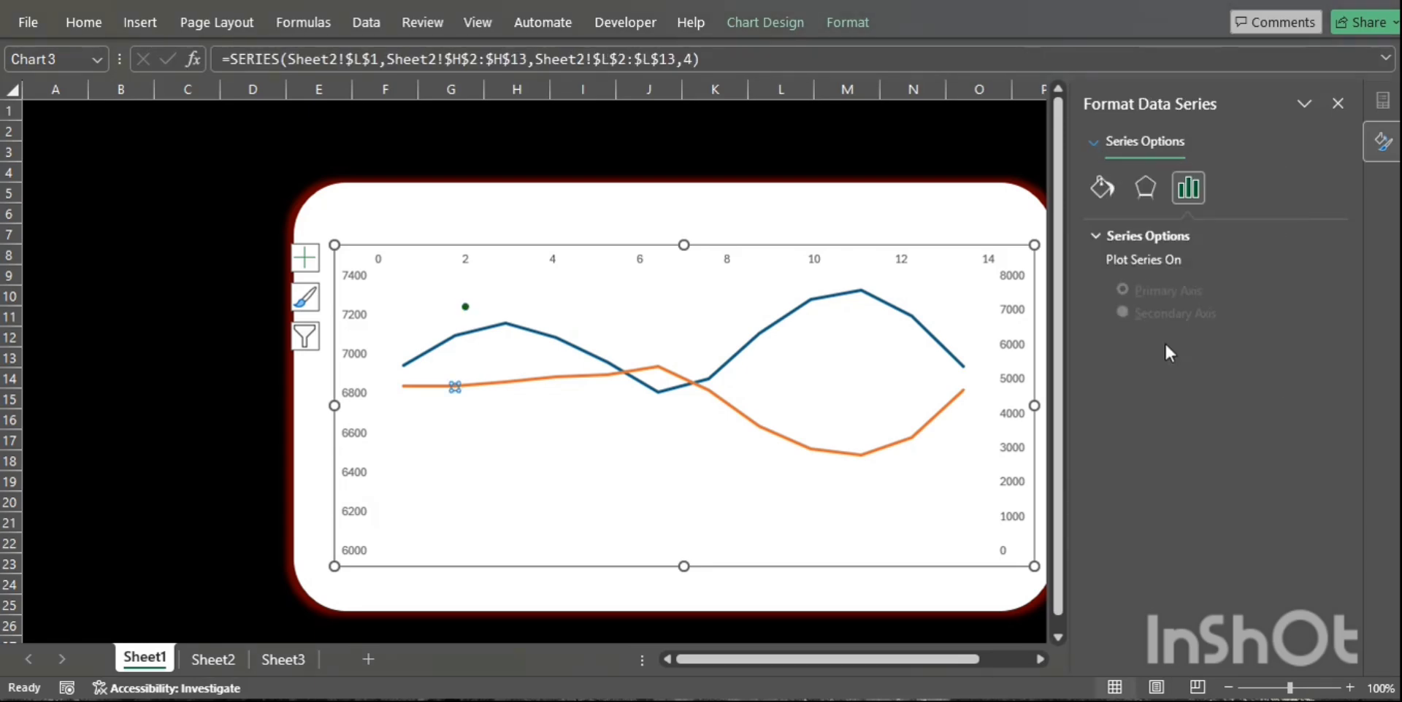
pyautogui.click(140, 22)
pyautogui.click(587, 108)
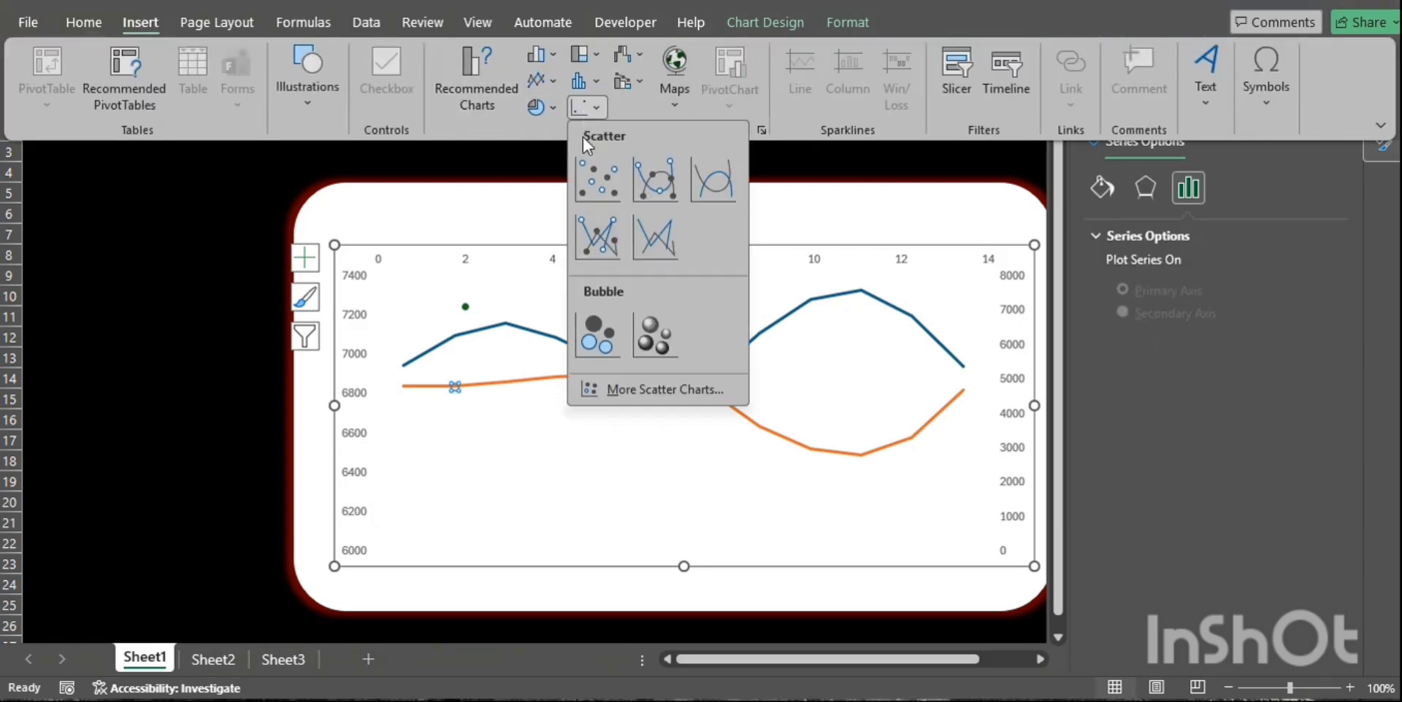
pyautogui.click(601, 186)
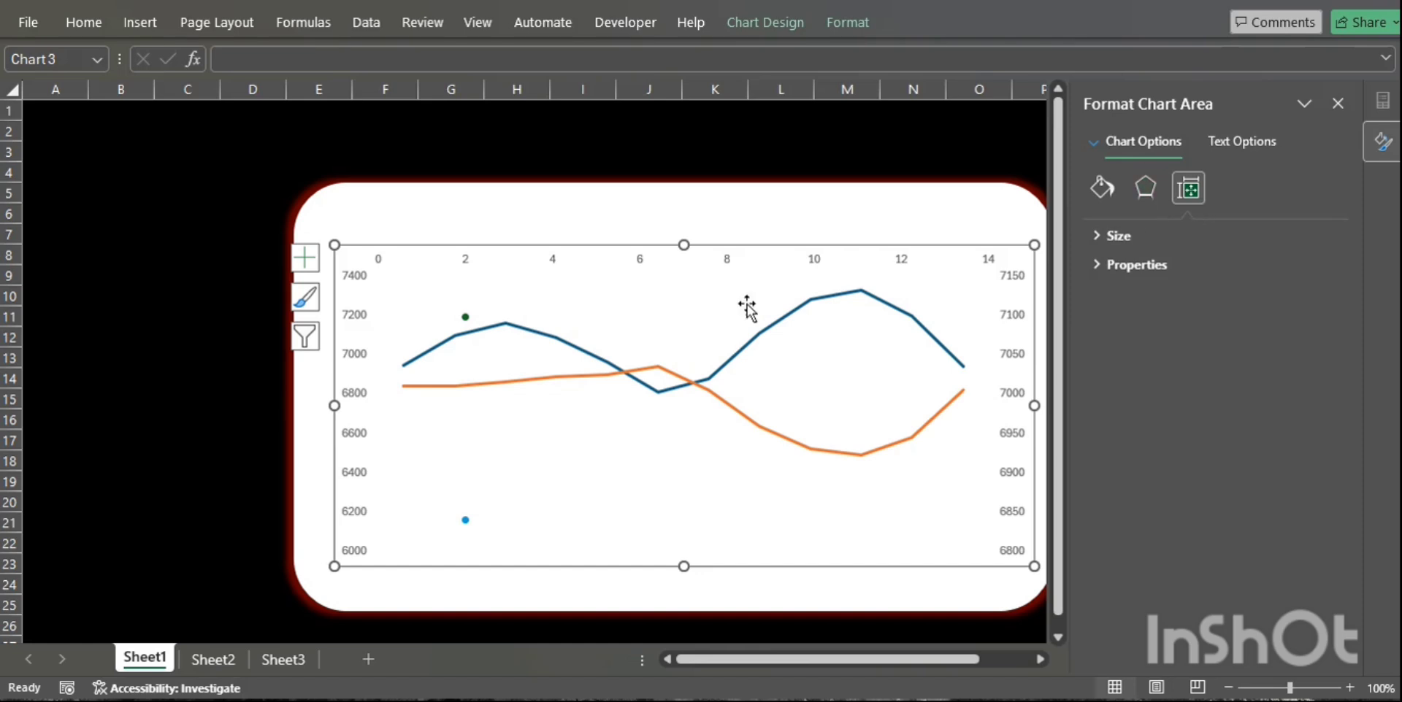
# Plot the Cursor T and Cursor S scatter series on the primary axis.
pyautogui.click(465, 317)
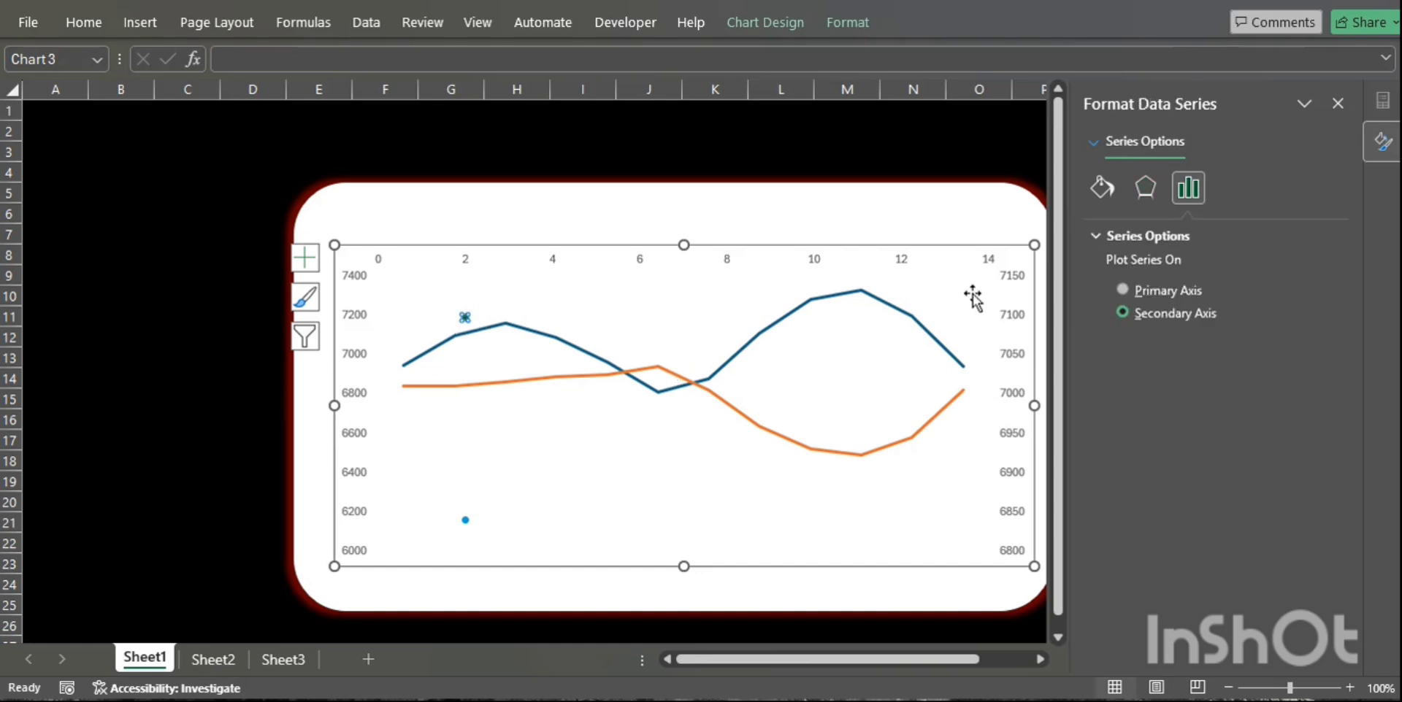
pyautogui.click(1168, 313)
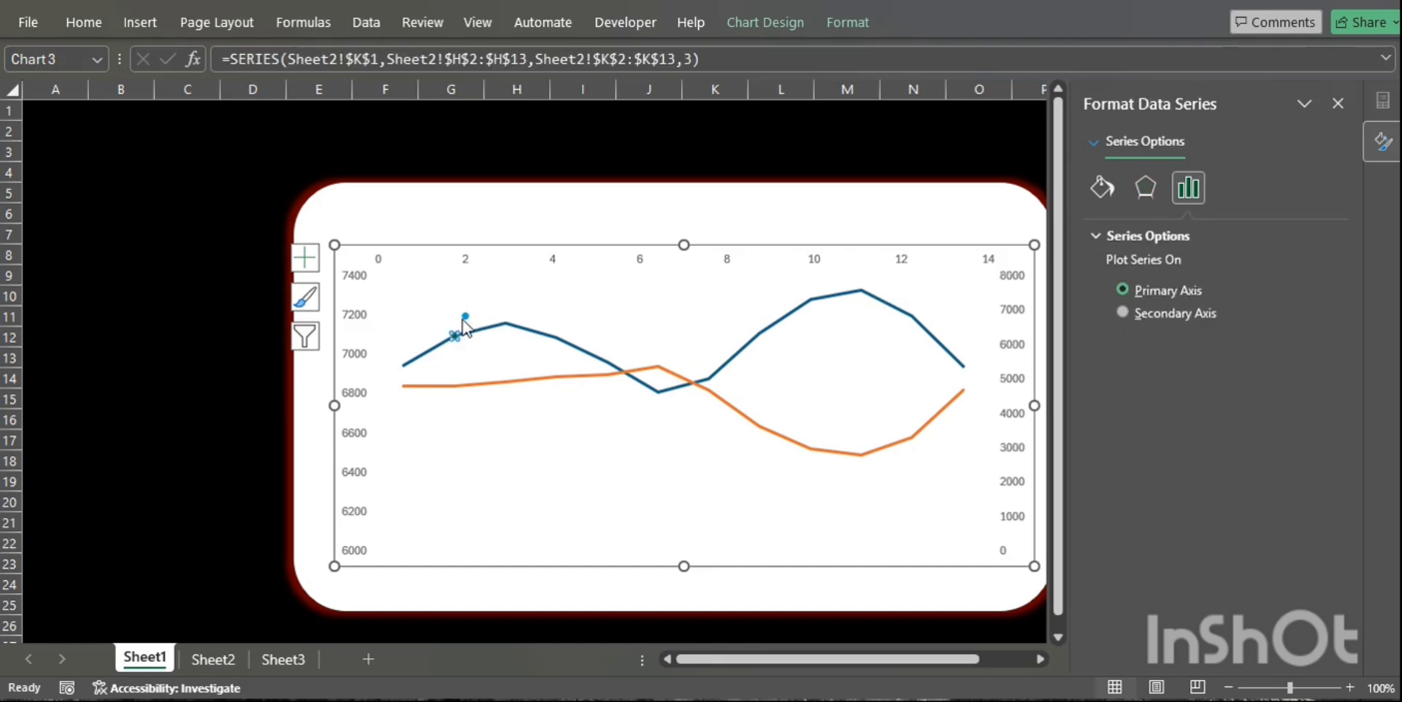
pyautogui.click(1172, 286)
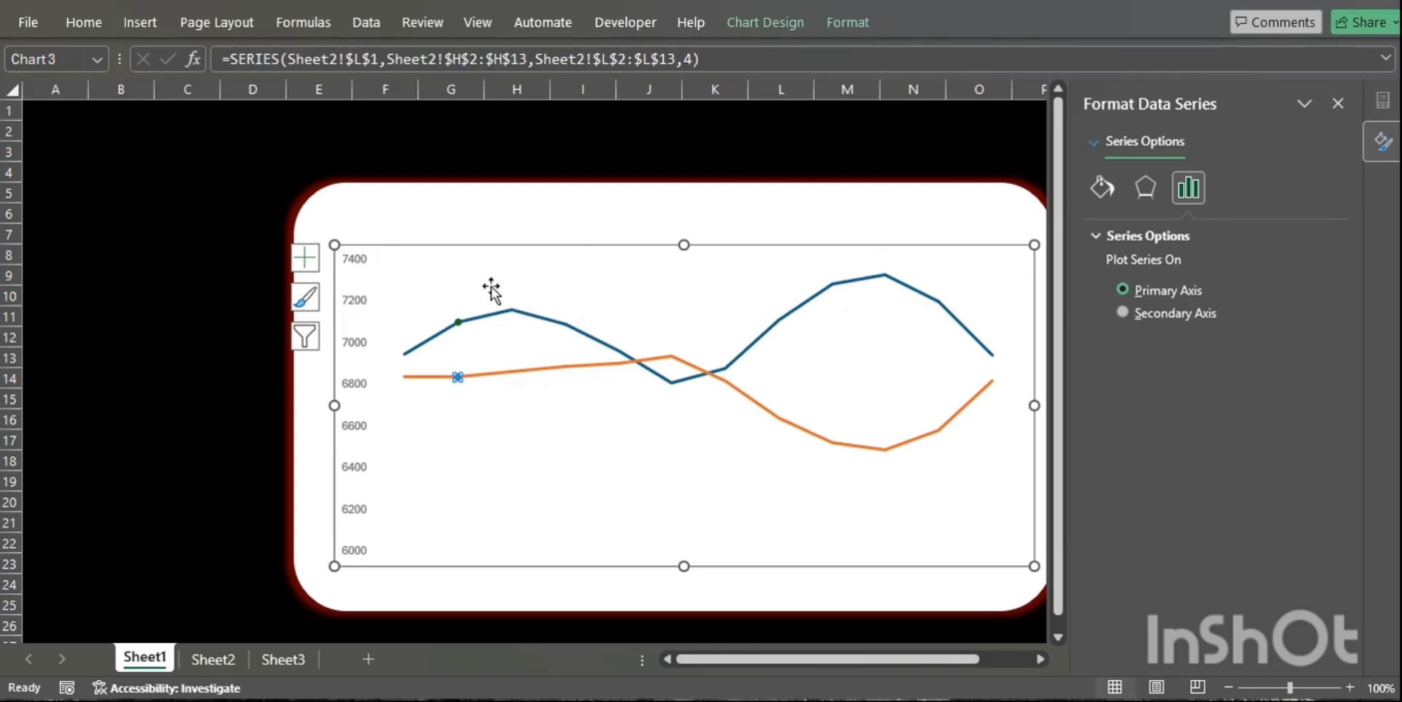
# Turn on the smoothed line option for both the Sale Target and Actual Sale lines.
pyautogui.click(816, 296)
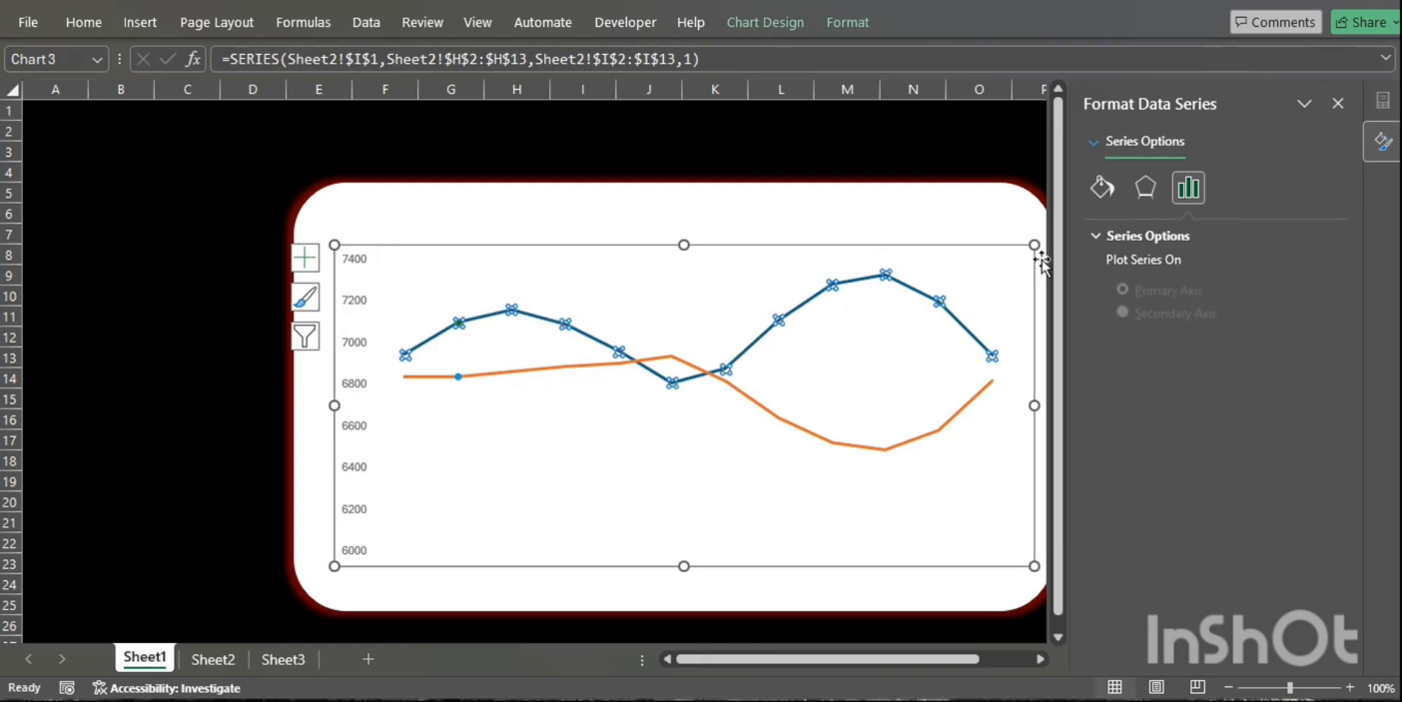
pyautogui.click(1102, 187)
pyautogui.scroll(-3, 1120, 260)
pyautogui.click(1168, 641)
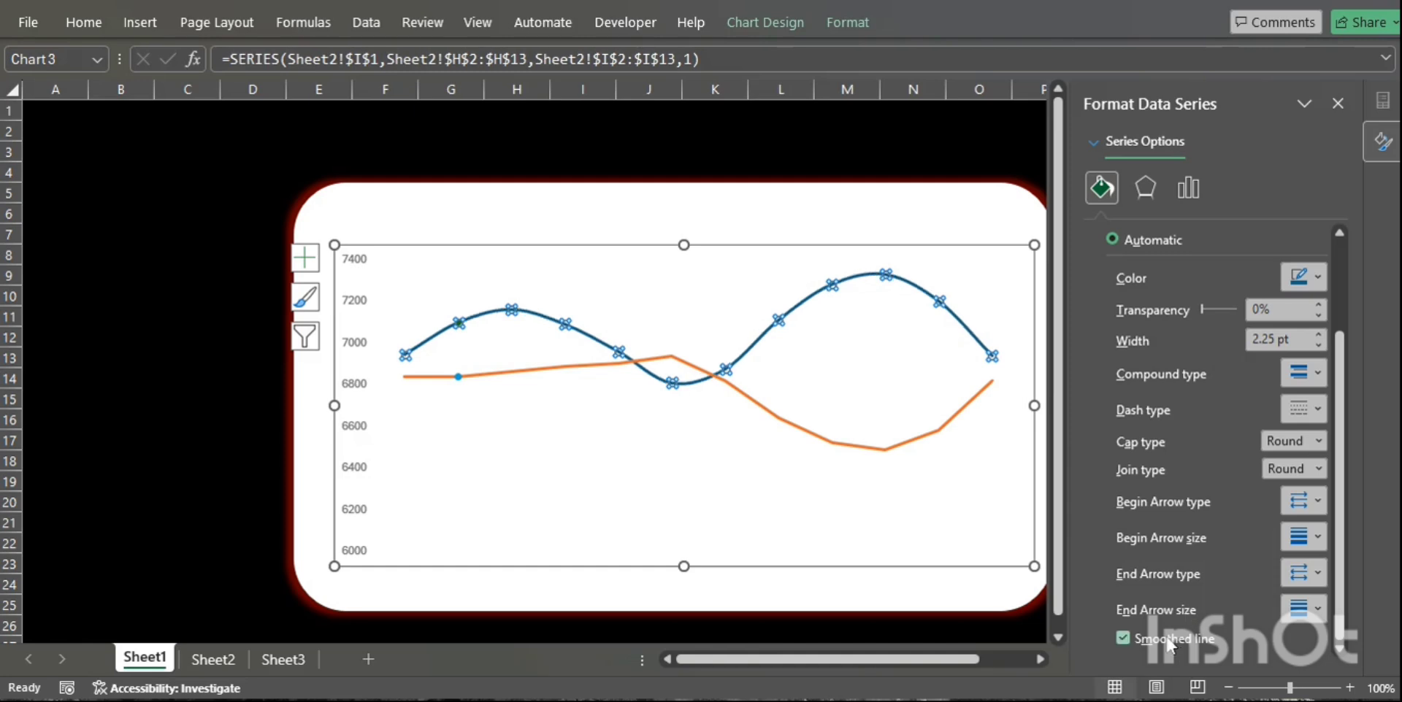
pyautogui.click(898, 447)
pyautogui.click(1148, 646)
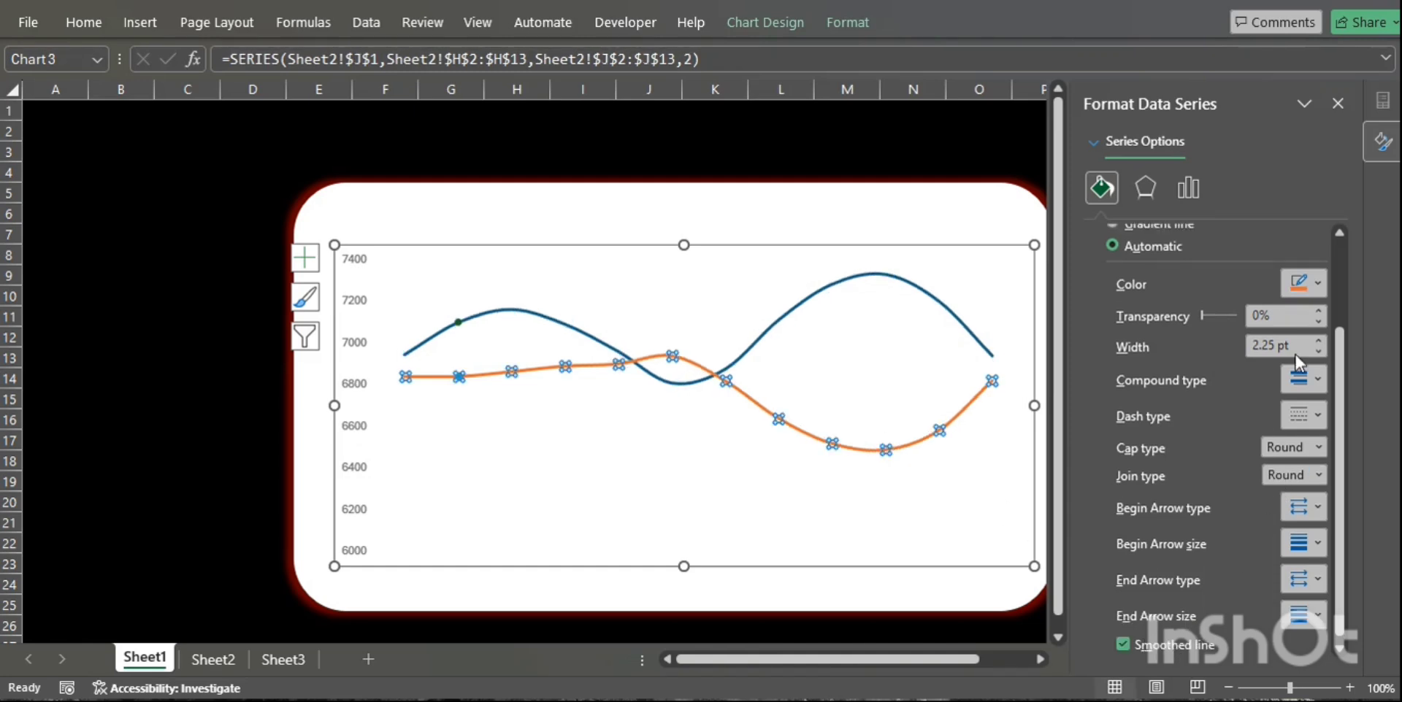
# Set the Actual Sale line's width to 2.75 pt and copy the teal color code #3BC1A8 from Color Hunt in the browser.
pyautogui.doubleClick(1318, 340)
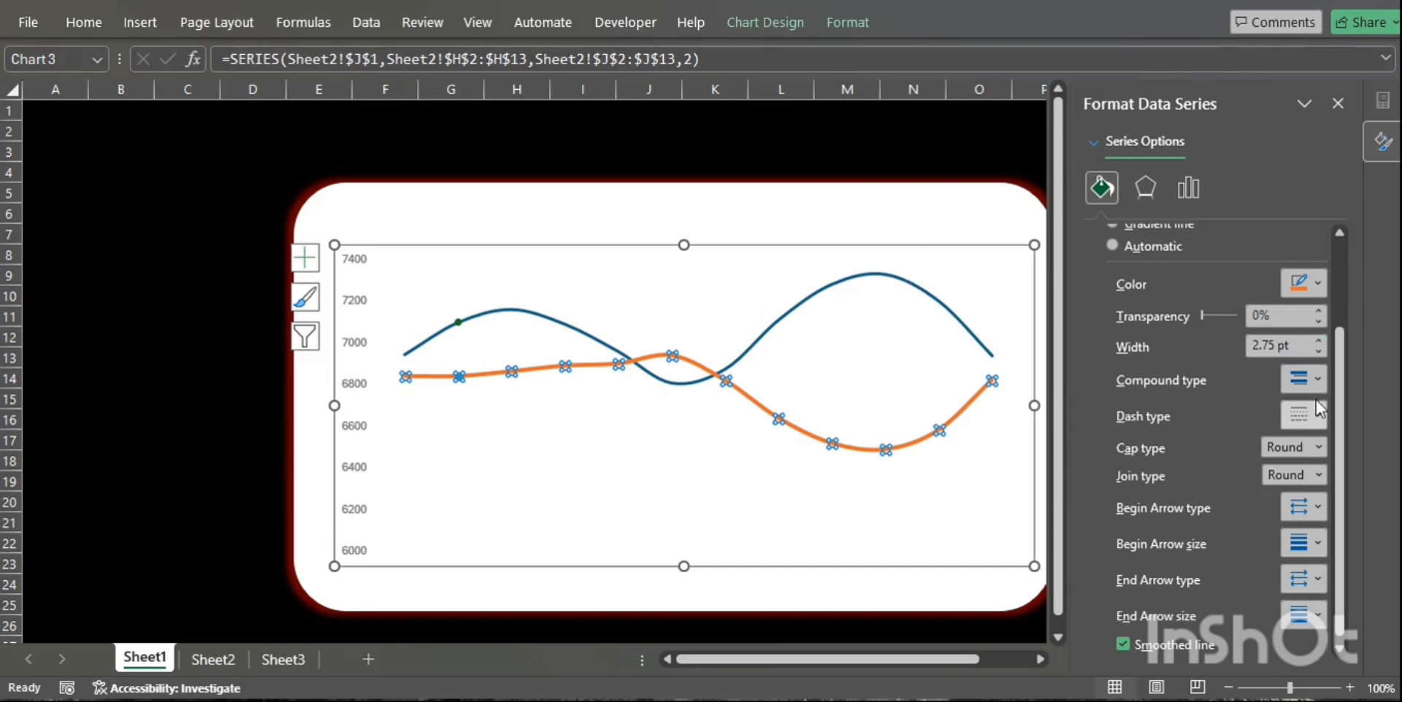
pyautogui.scroll(3, 1140, 282)
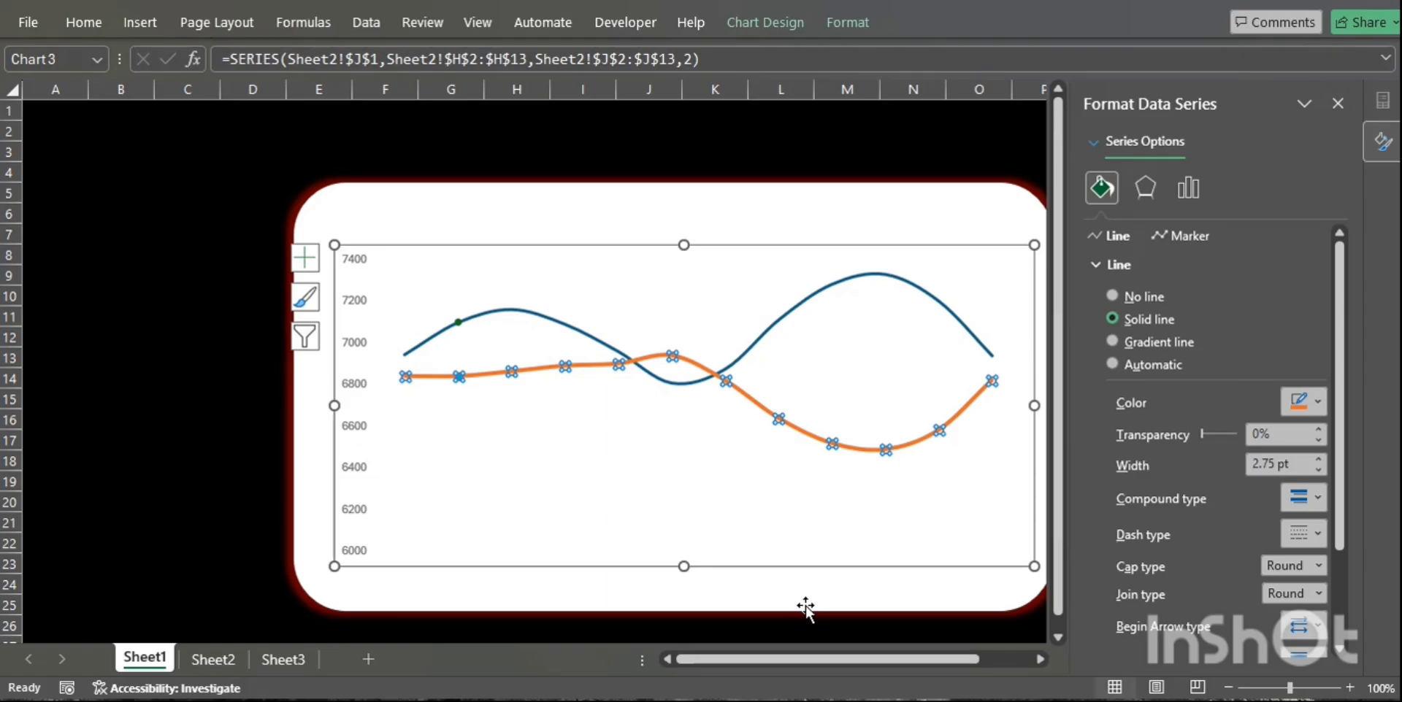
pyautogui.hotkey('alt', 'Tab')
pyautogui.click(833, 299)
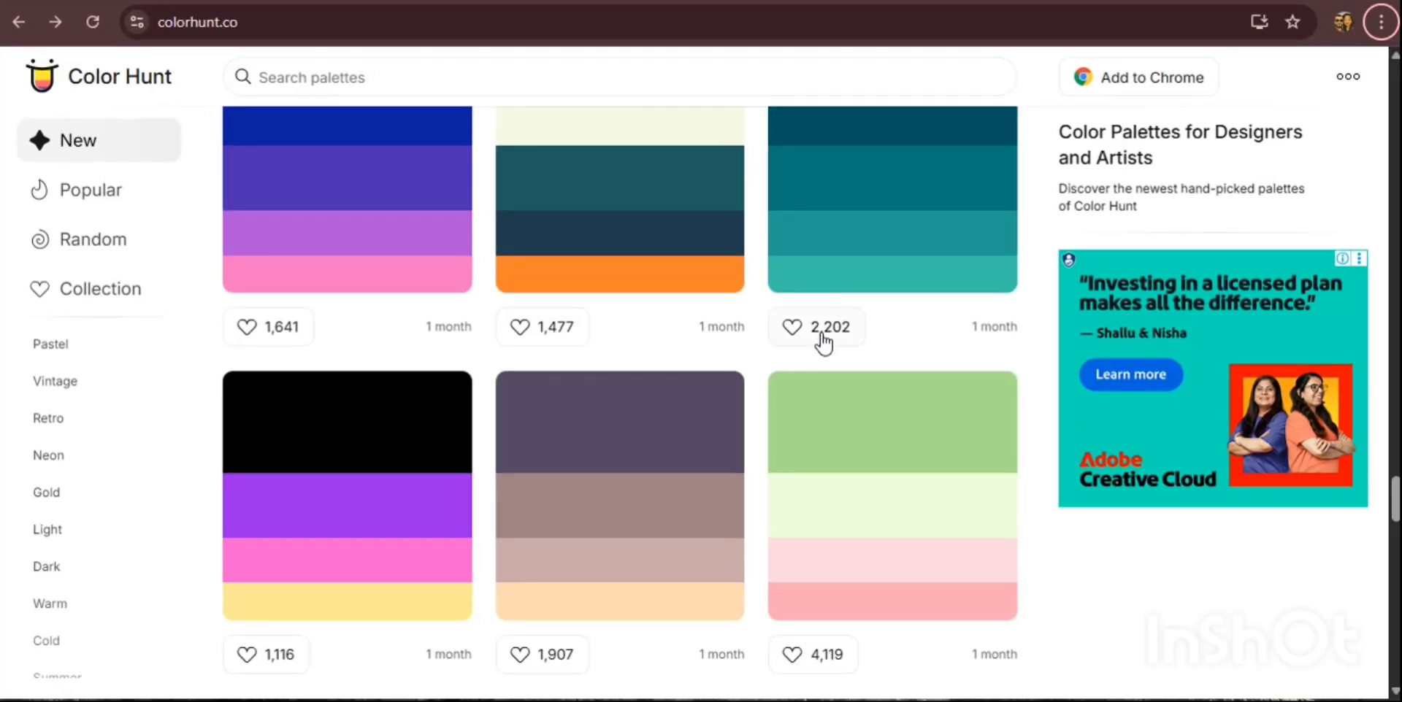
pyautogui.click(832, 276)
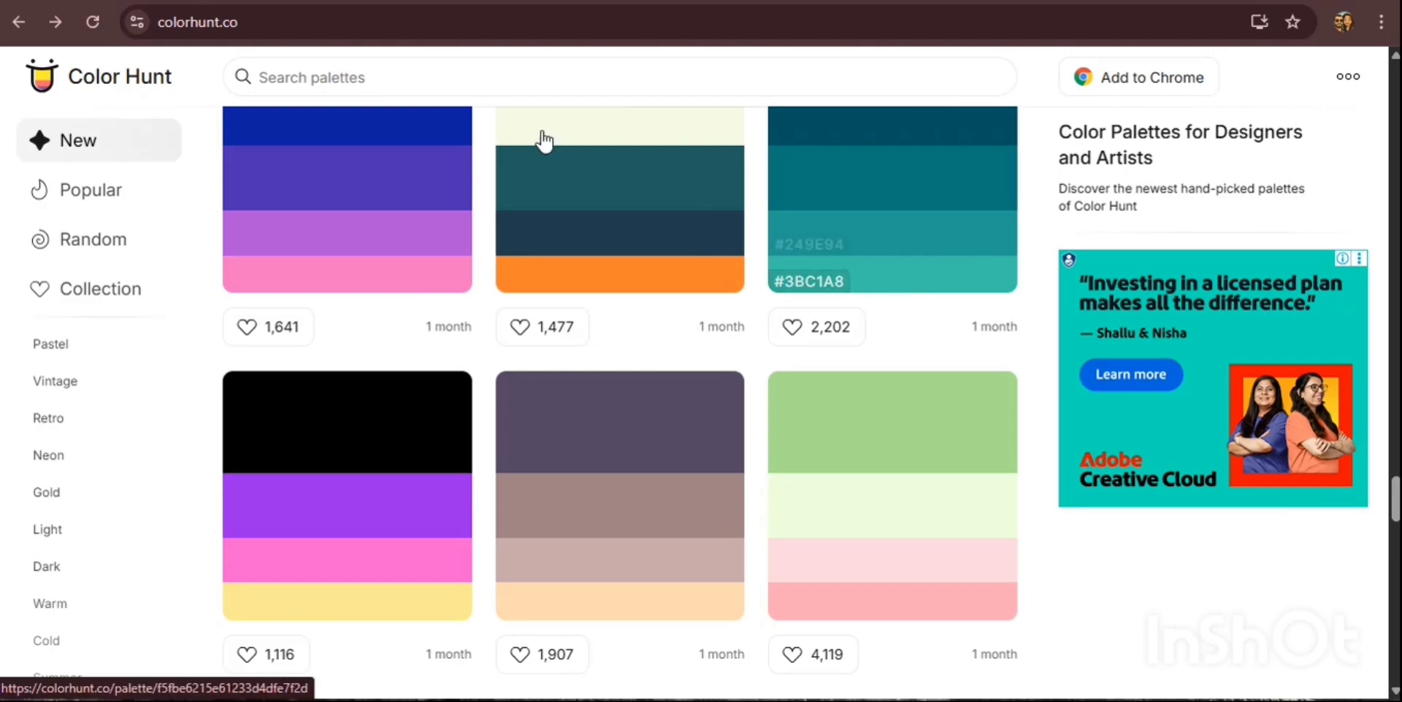
# Return to the Excel chart and recolor the Actual Sale line with the copied custom hex color #3BC1A8.
pyautogui.hotkey('alt', 'Tab')
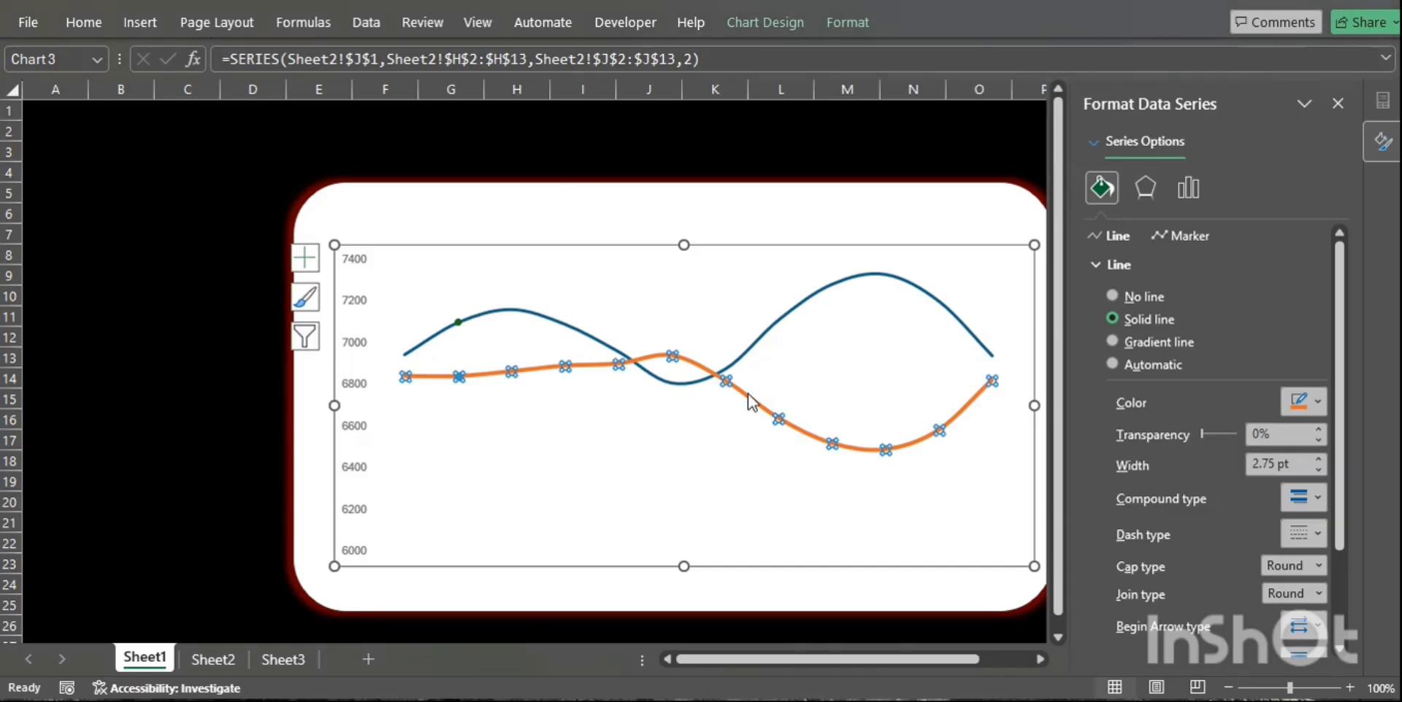
pyautogui.click(1303, 401)
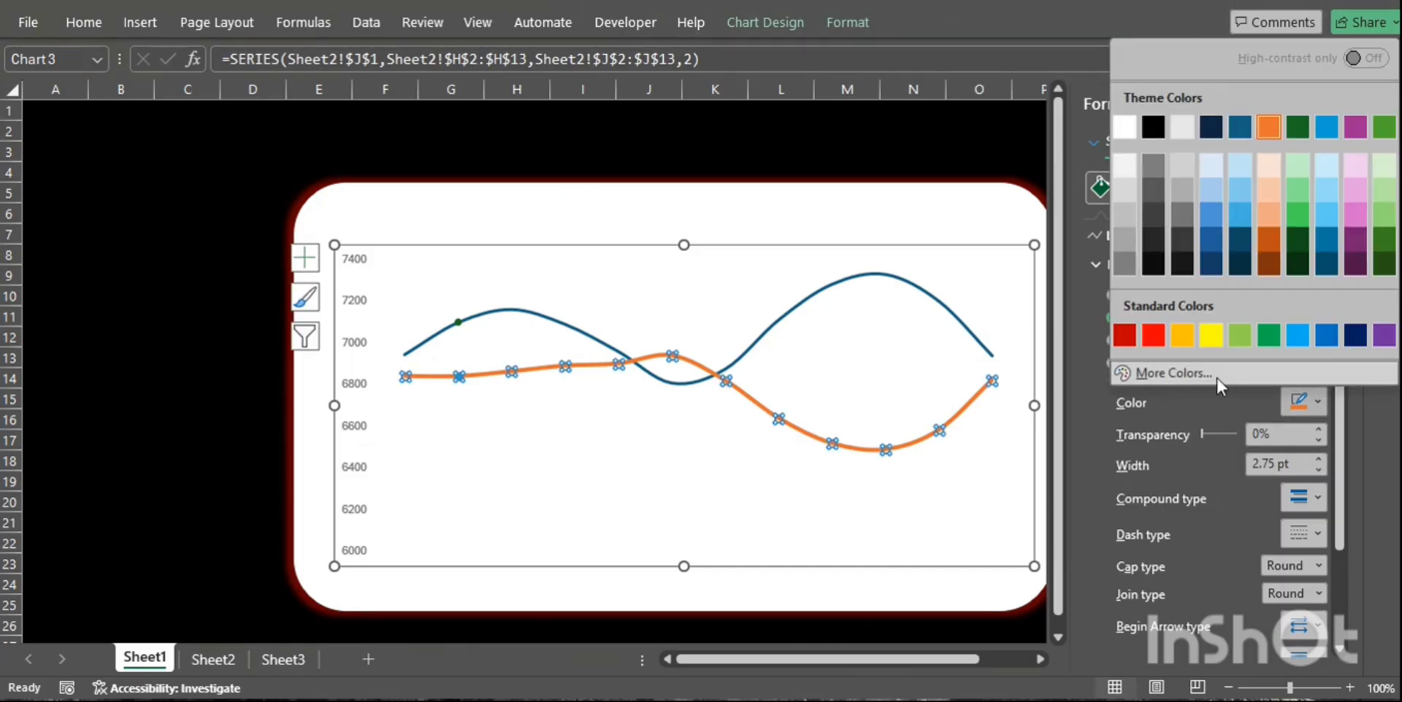
pyautogui.click(1212, 378)
pyautogui.doubleClick(292, 373)
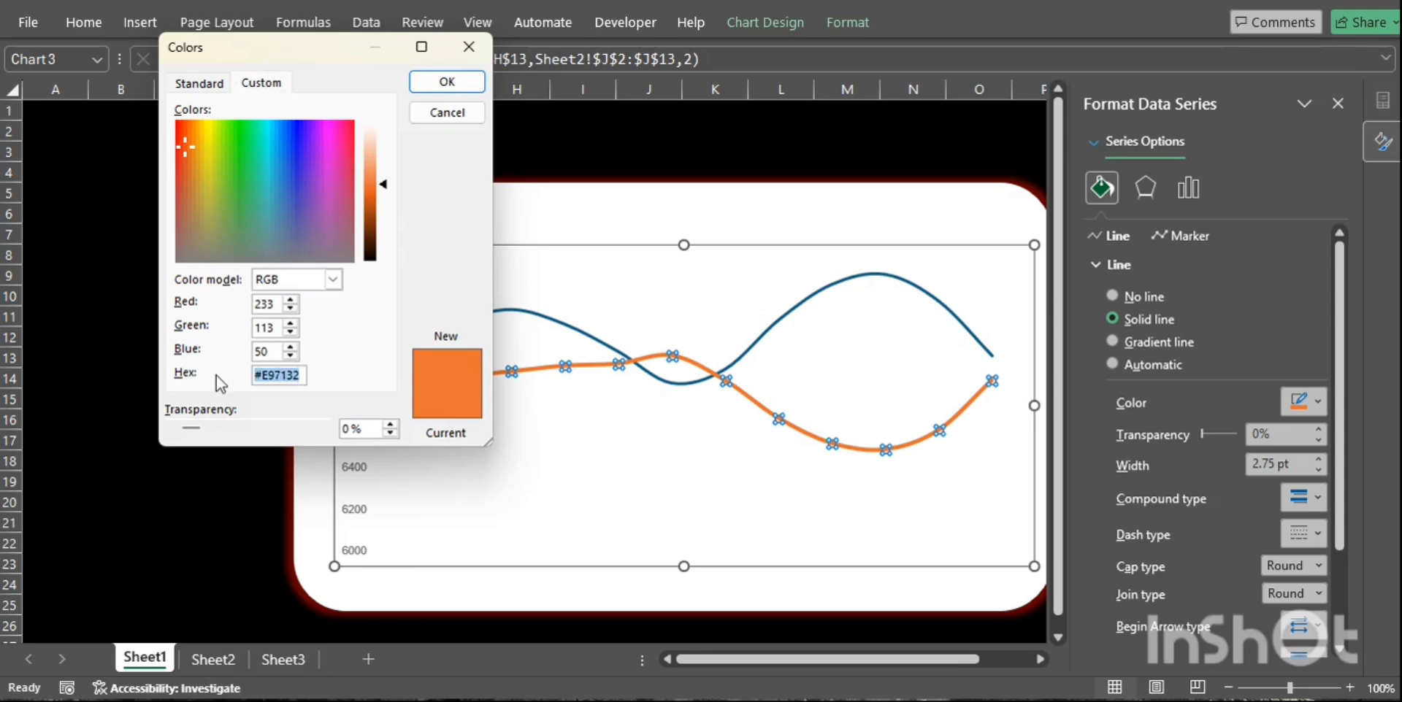
pyautogui.hotkey('ctrl', 'v')
pyautogui.click(447, 82)
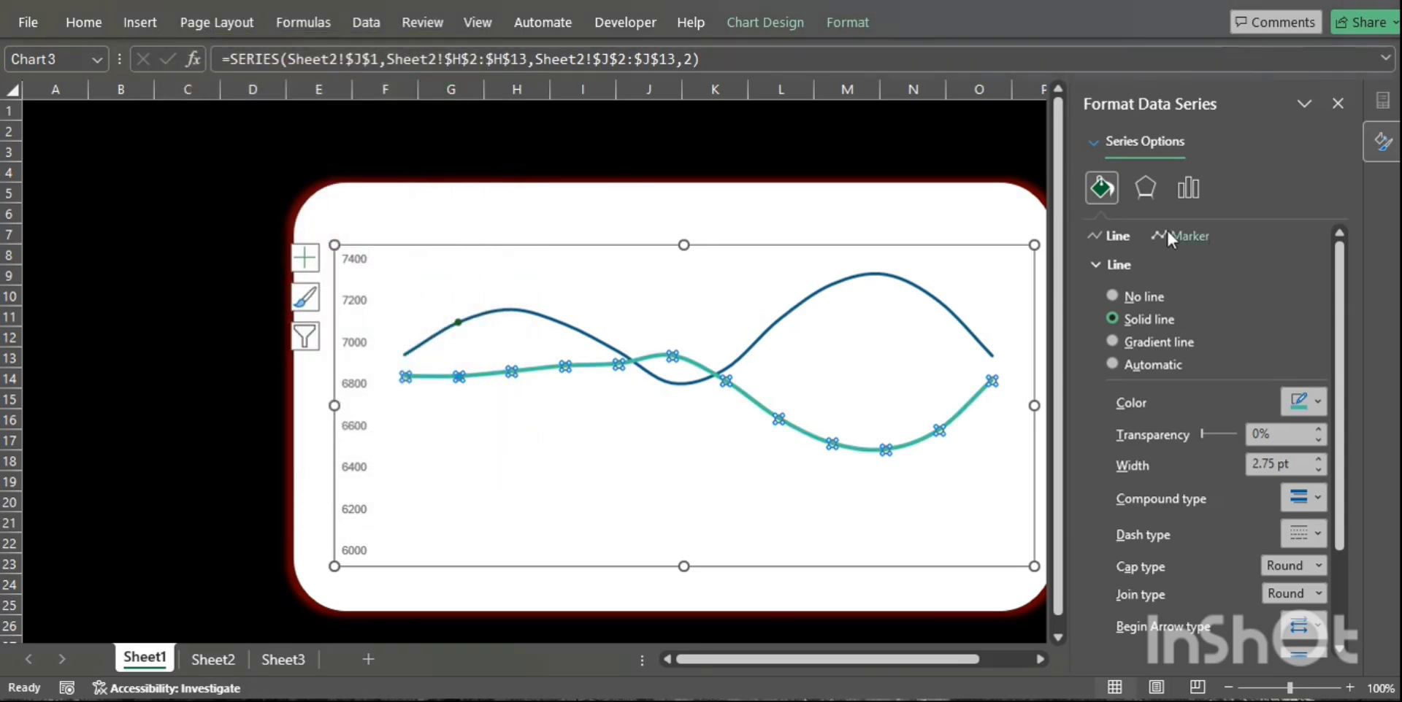
# Apply the centered outer shadow preset to the Actual Sale line.
pyautogui.click(1109, 266)
pyautogui.click(1143, 188)
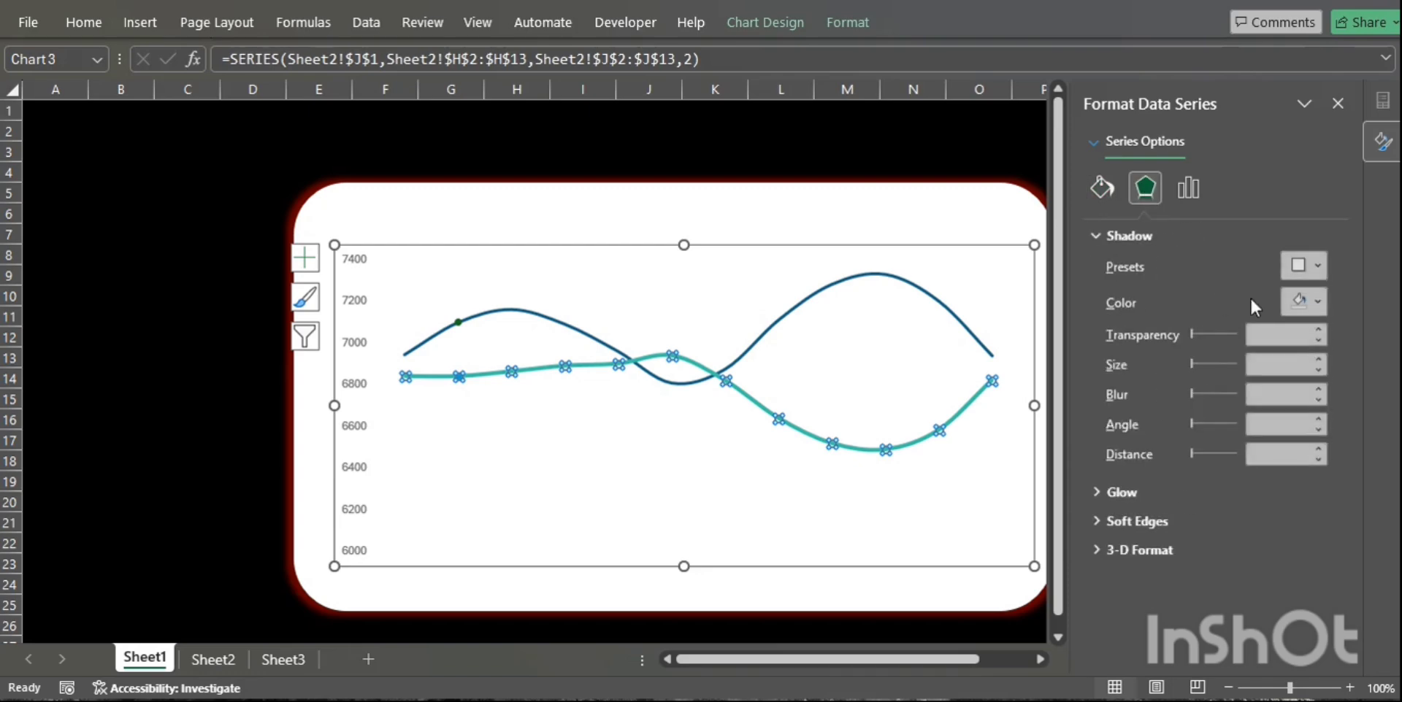
pyautogui.click(1301, 268)
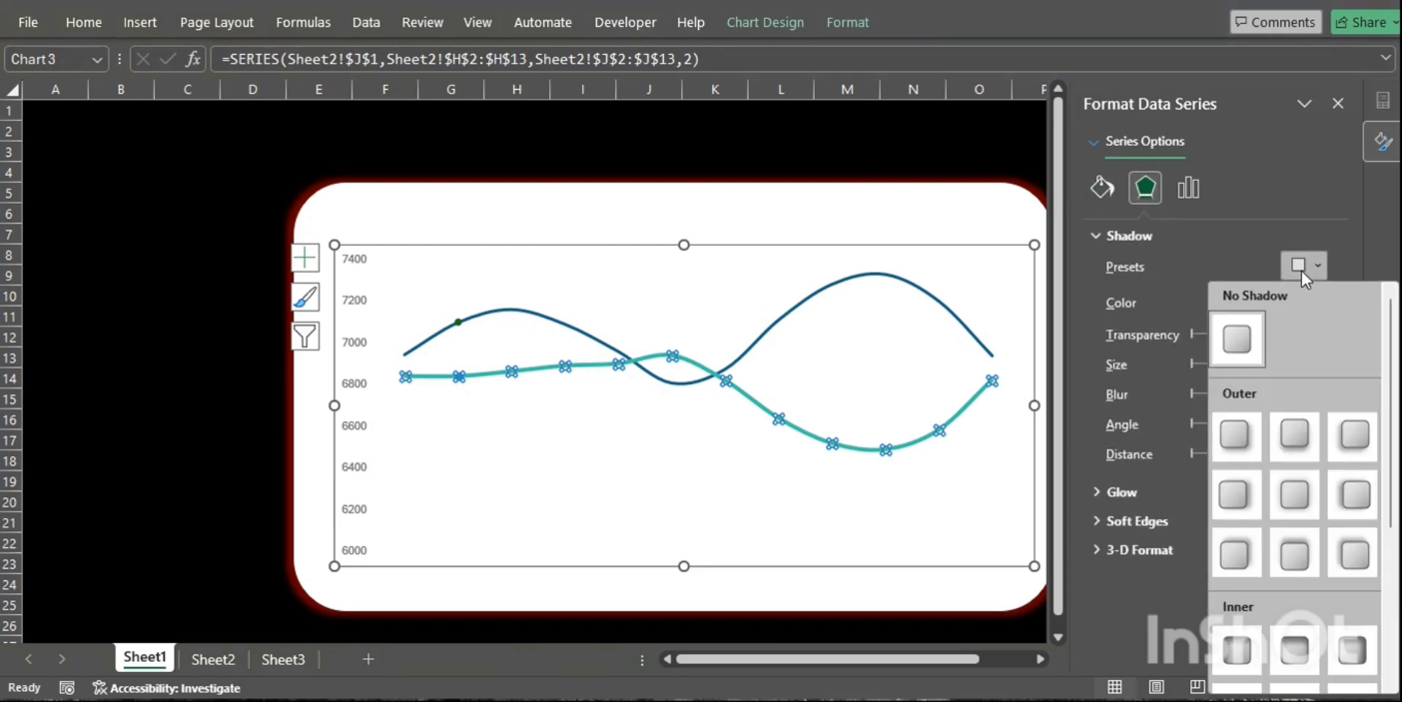
pyautogui.click(1293, 496)
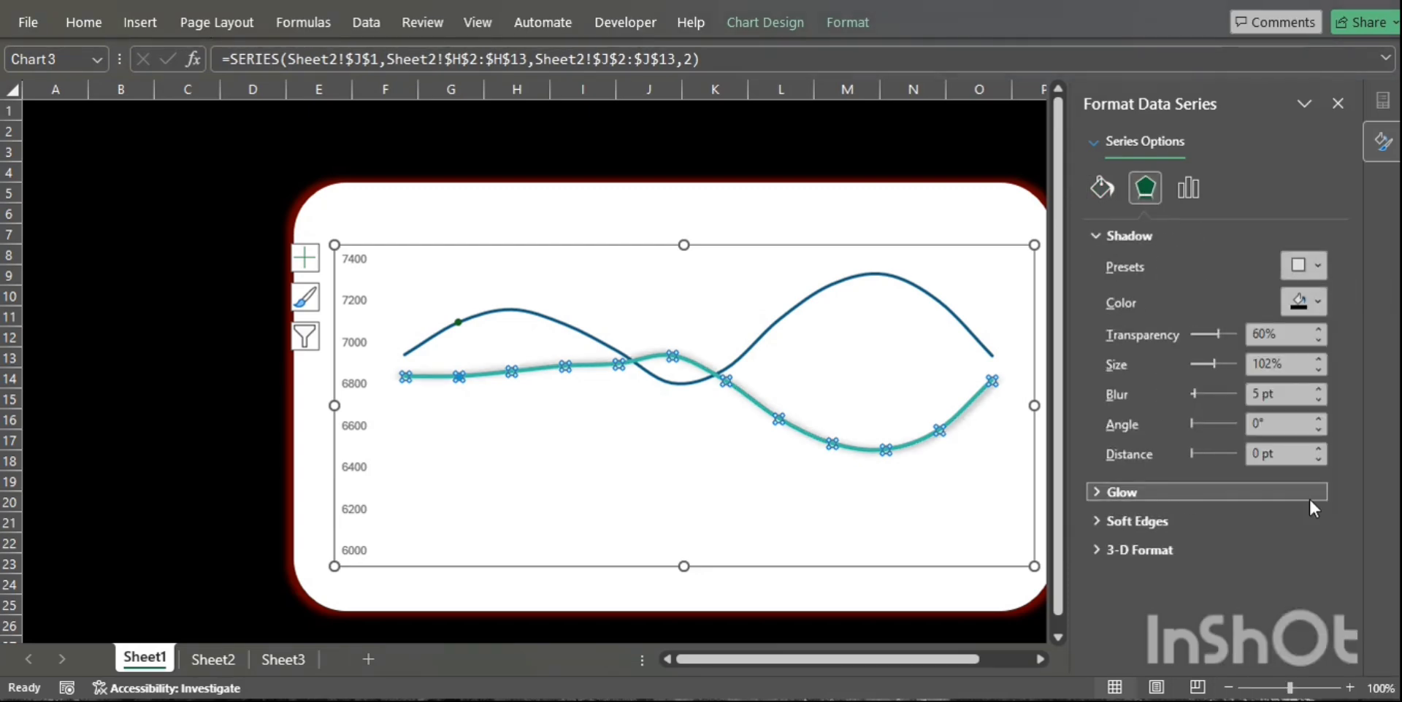
# Add a light blue glow preset to the Actual Sale line and reduce the glow size to 1 pt.
pyautogui.click(1132, 235)
pyautogui.click(1124, 263)
pyautogui.click(1314, 297)
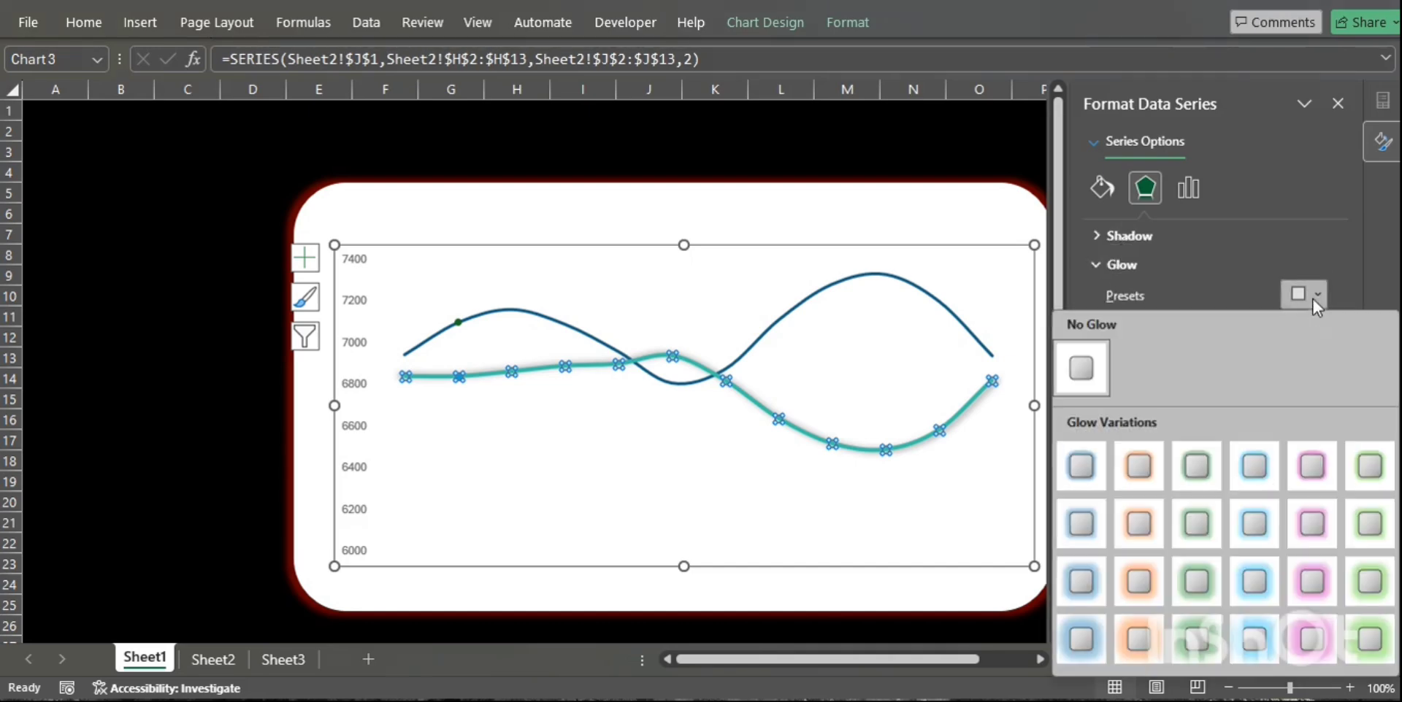
pyautogui.click(1263, 464)
pyautogui.click(1318, 369)
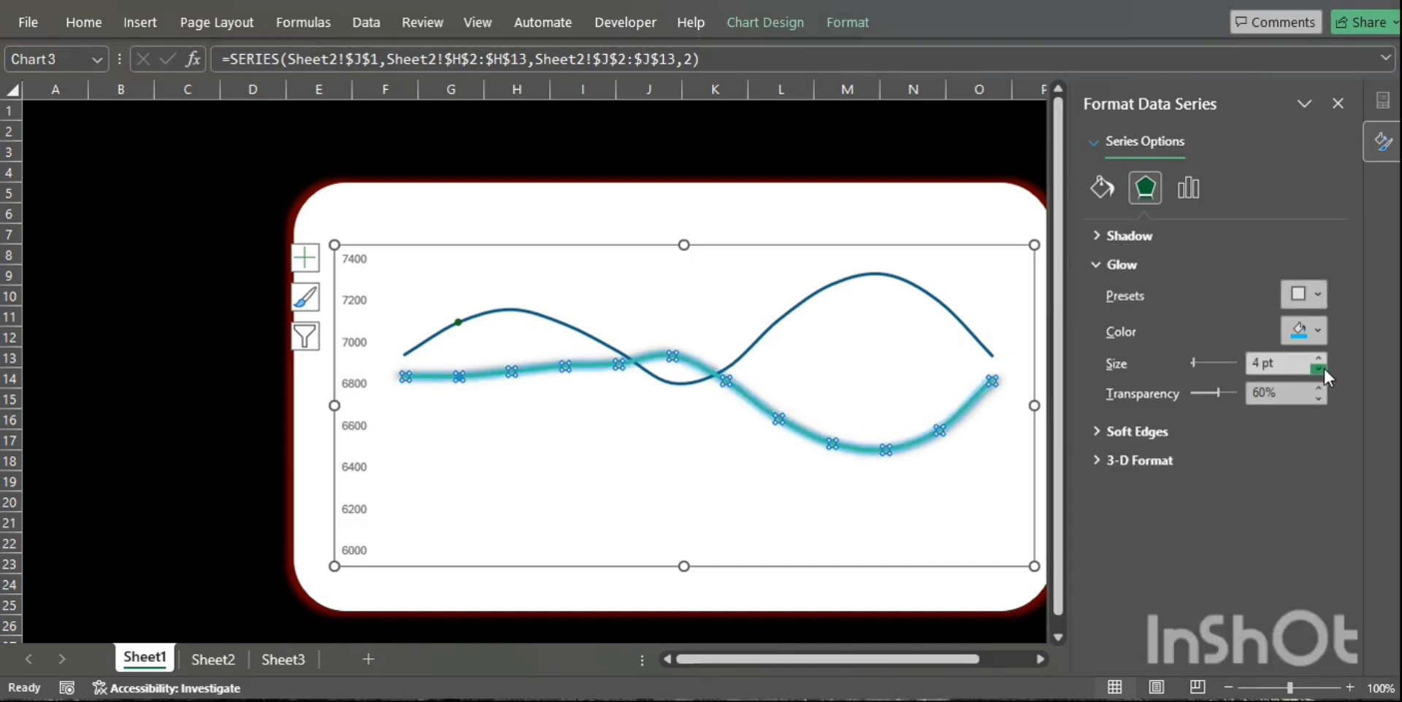
pyautogui.click(1319, 369)
pyautogui.click(1319, 369)
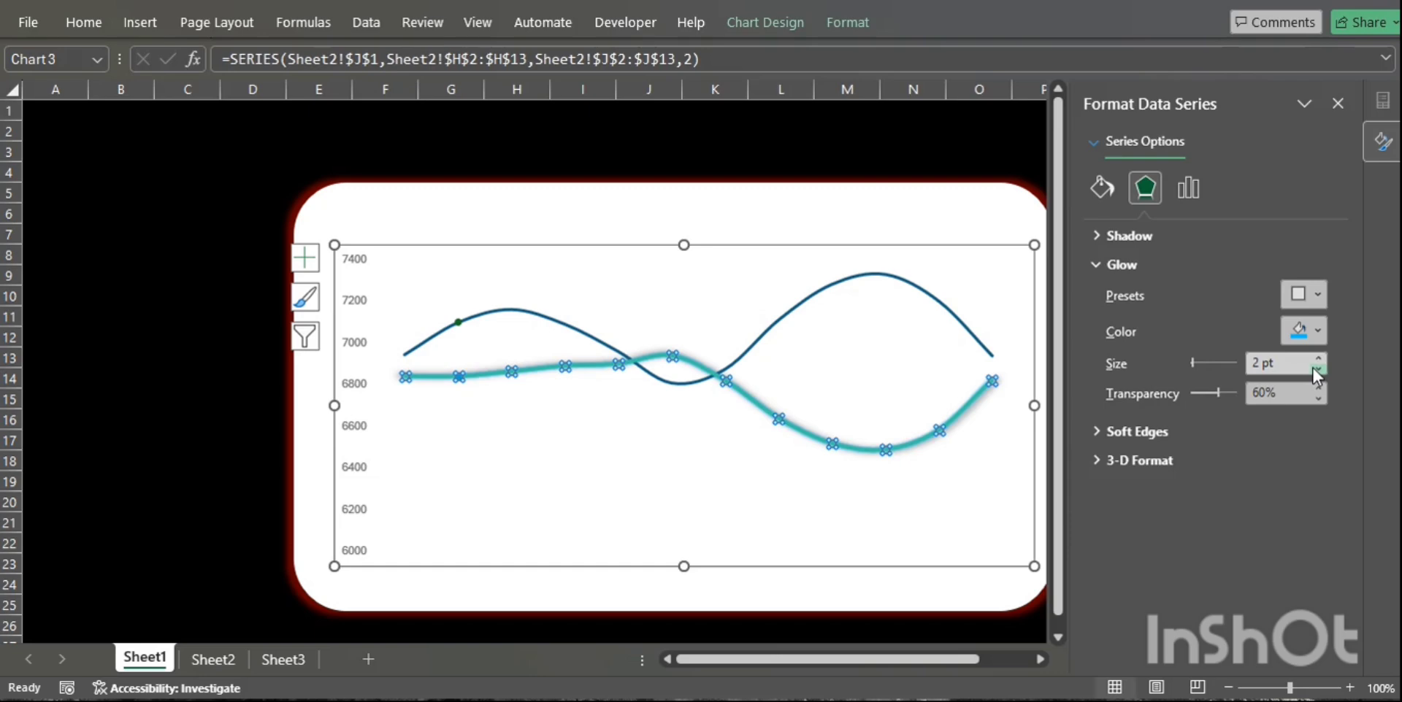
pyautogui.click(1303, 333)
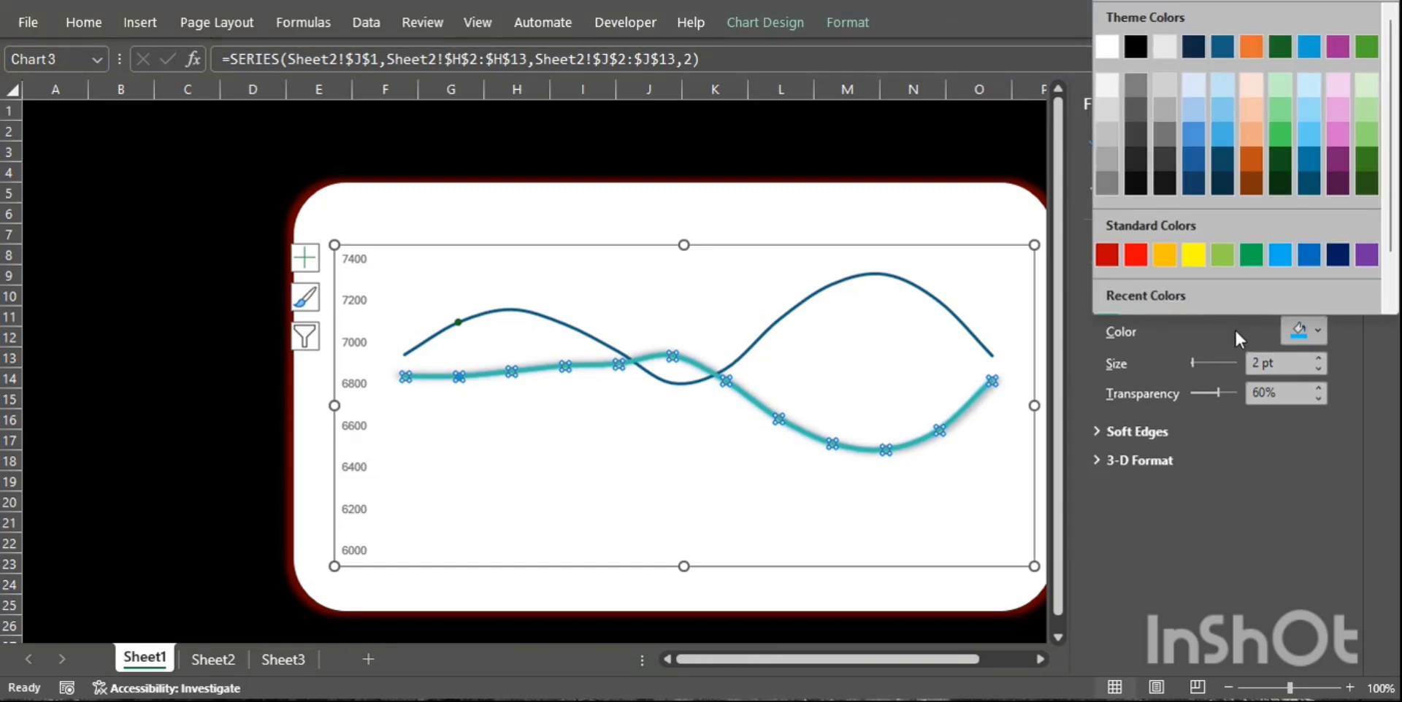
pyautogui.click(1359, 352)
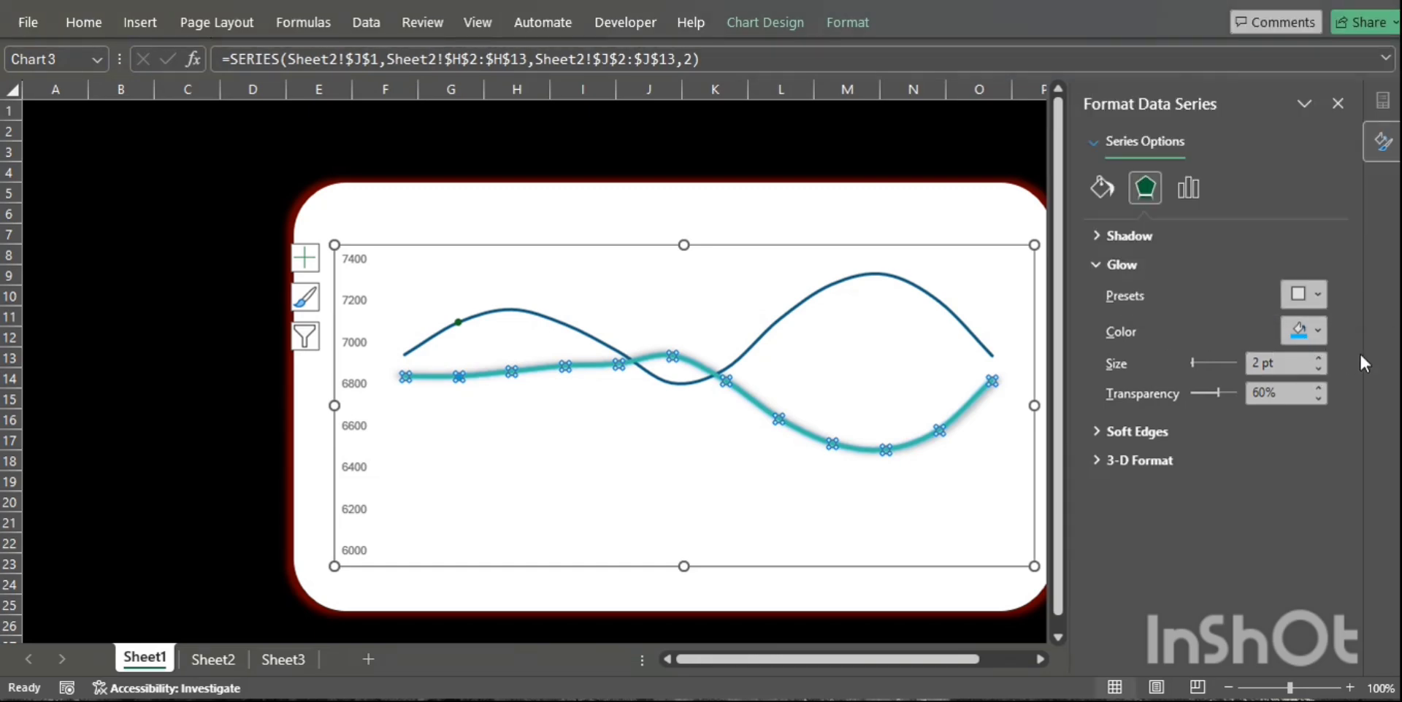
pyautogui.click(1318, 369)
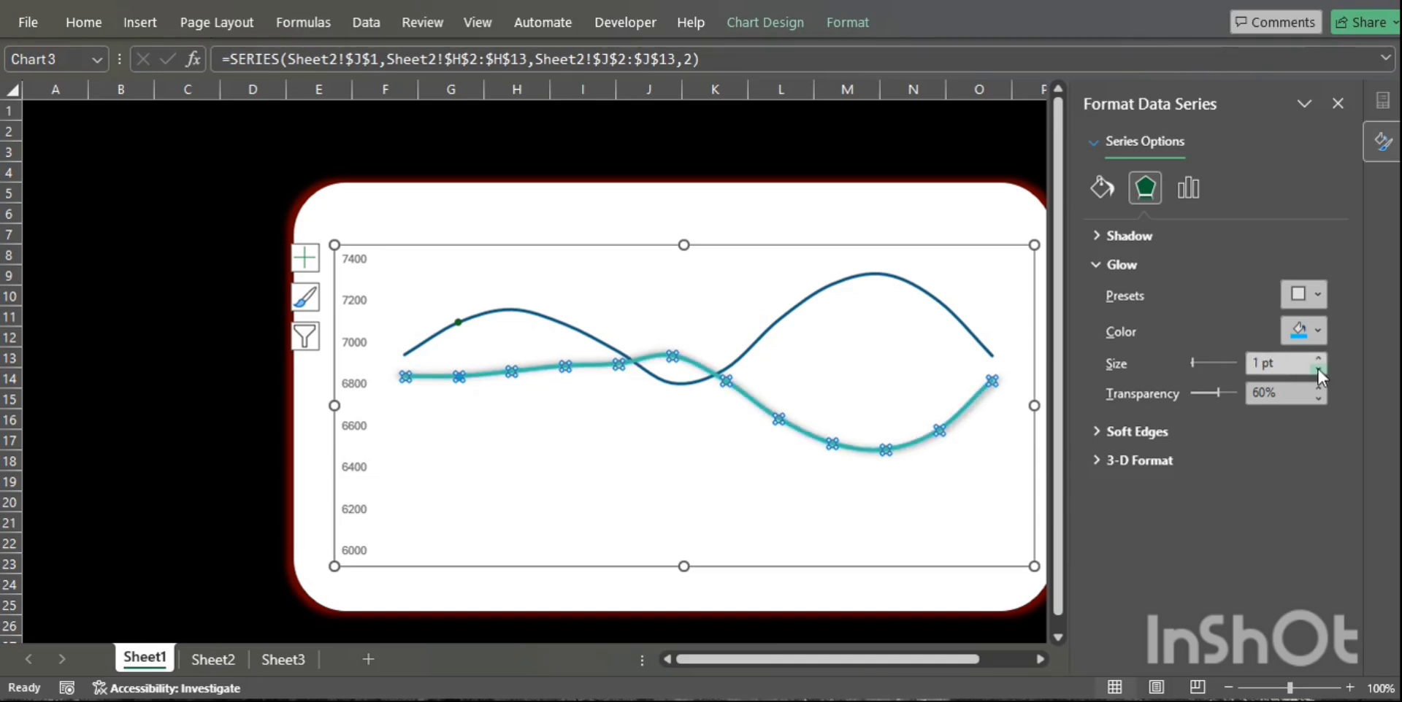
# Set the Sale Target line's width to 2.75 pt and copy the dark purple color code #574964 from Color Hunt in the browser.
pyautogui.click(886, 276)
pyautogui.click(1100, 189)
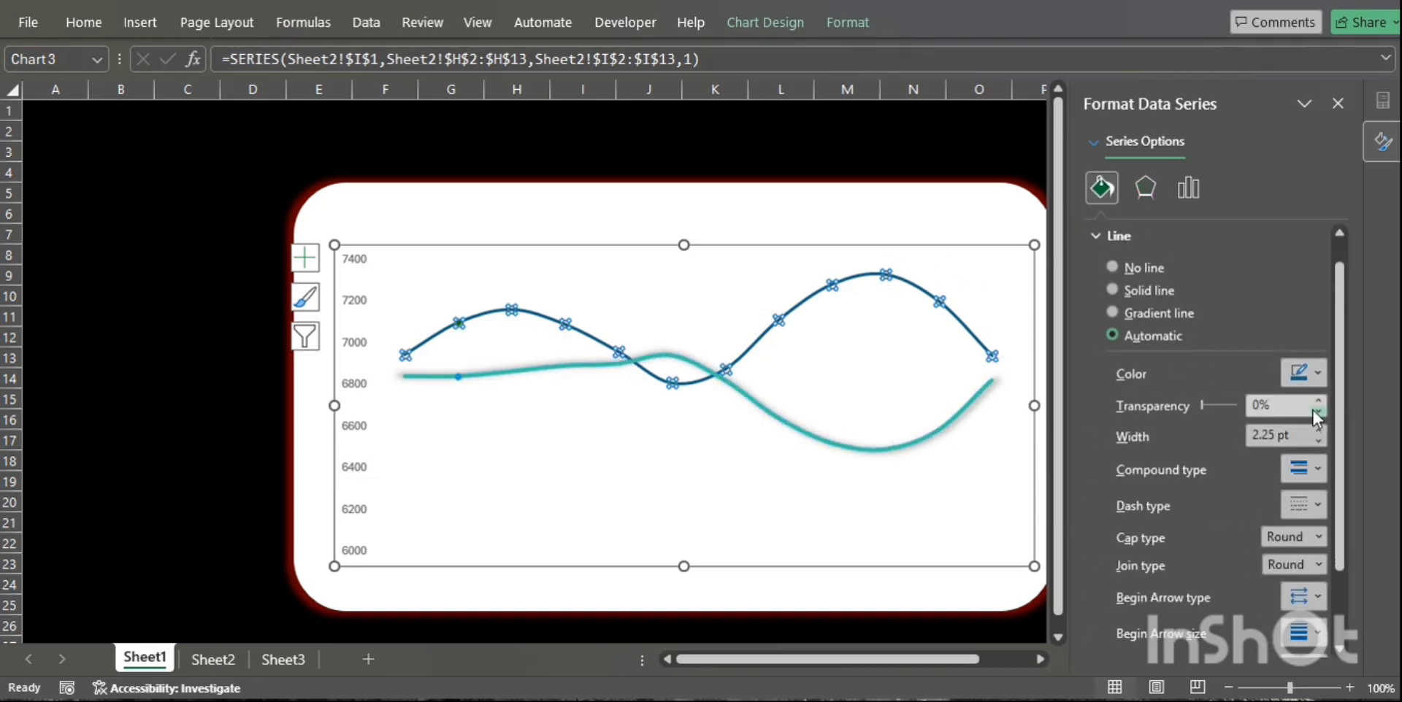
pyautogui.click(1319, 431)
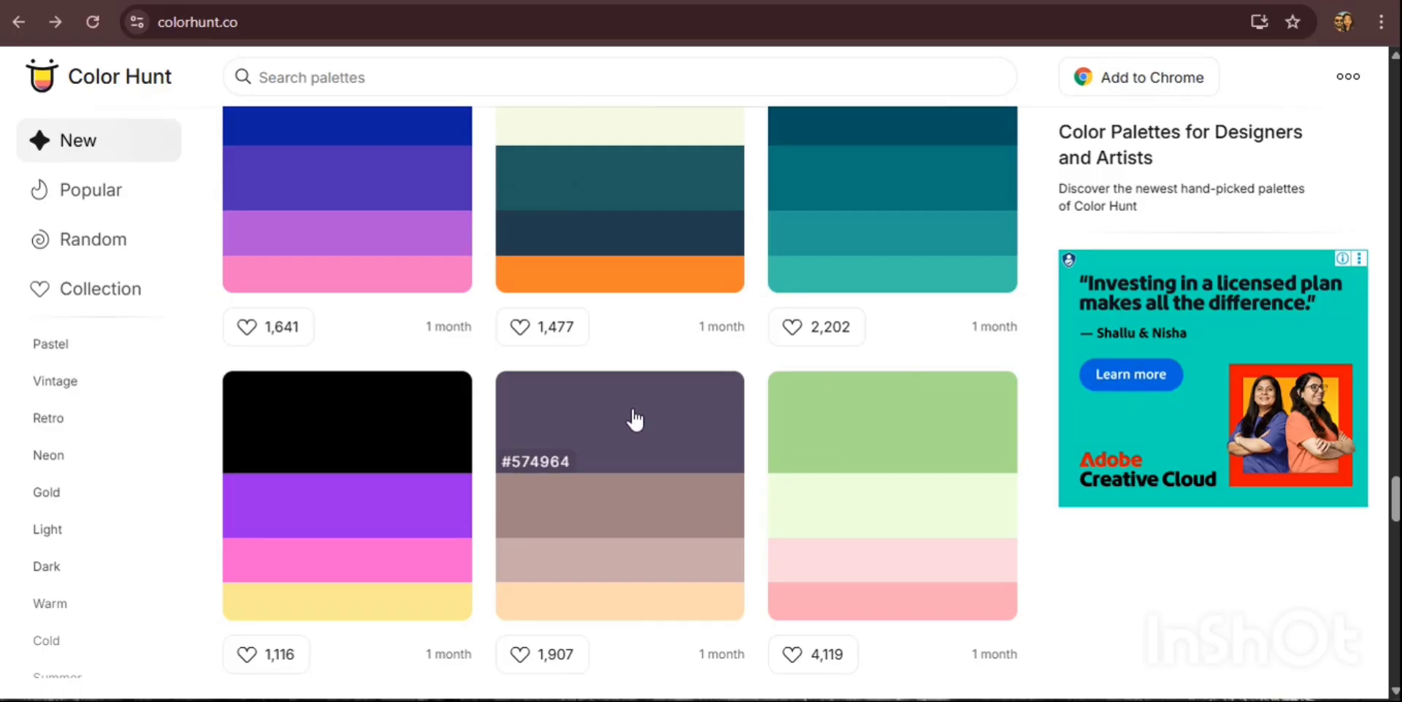
pyautogui.click(560, 466)
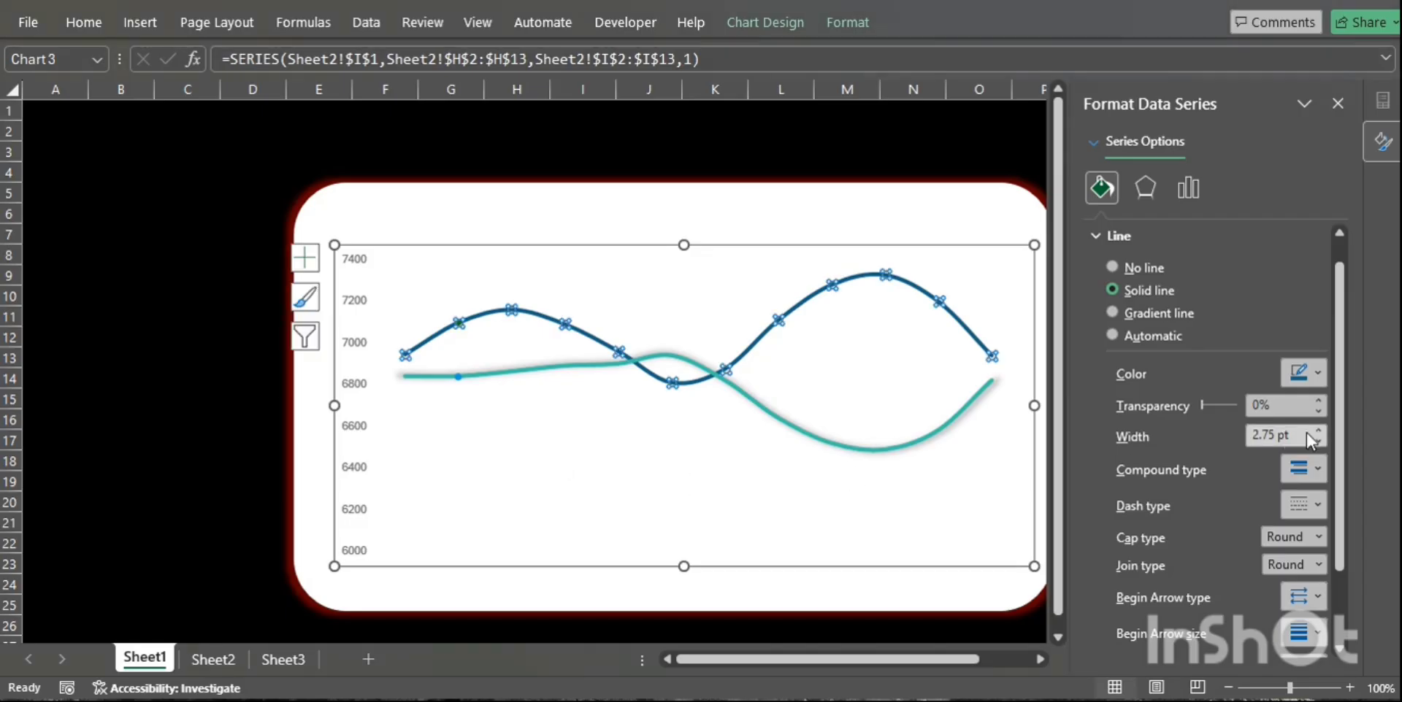
# Recolor the Sale Target line with the copied custom hex color #574964.
pyautogui.click(1315, 371)
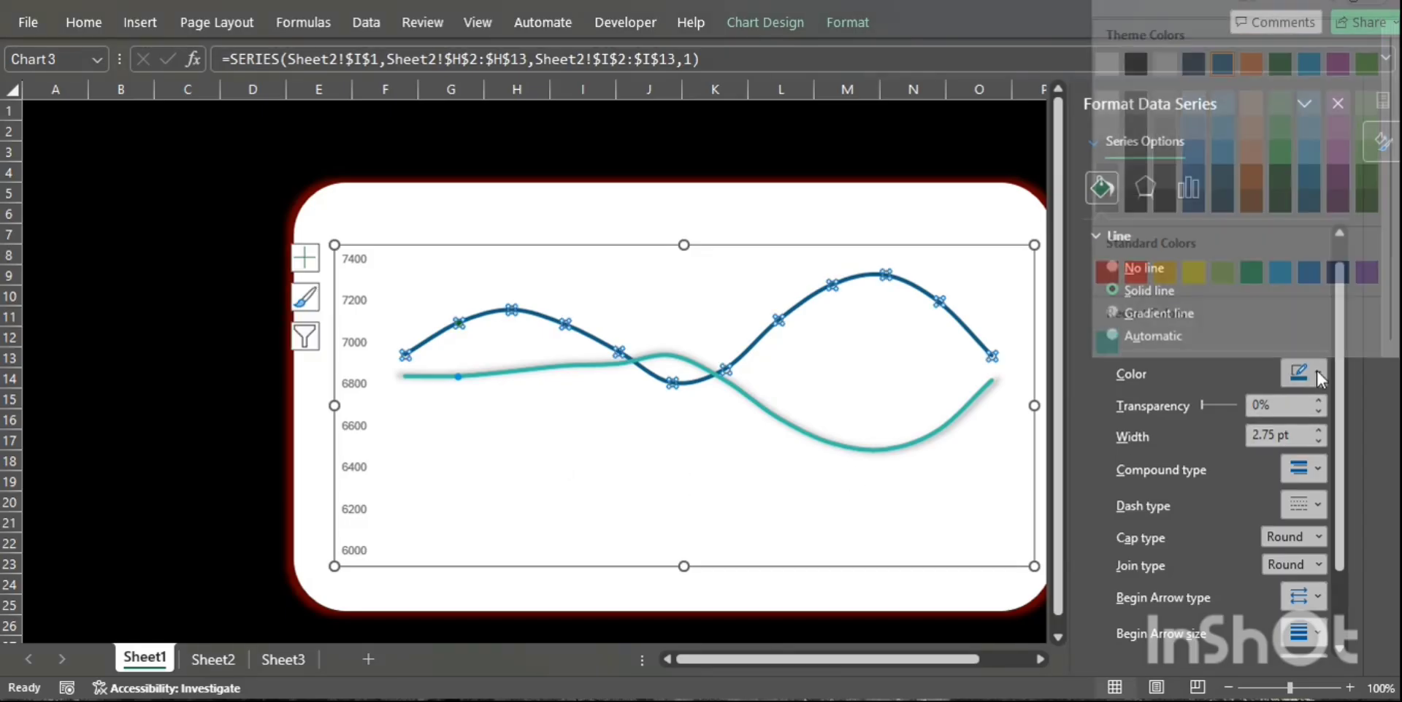
pyautogui.click(1149, 344)
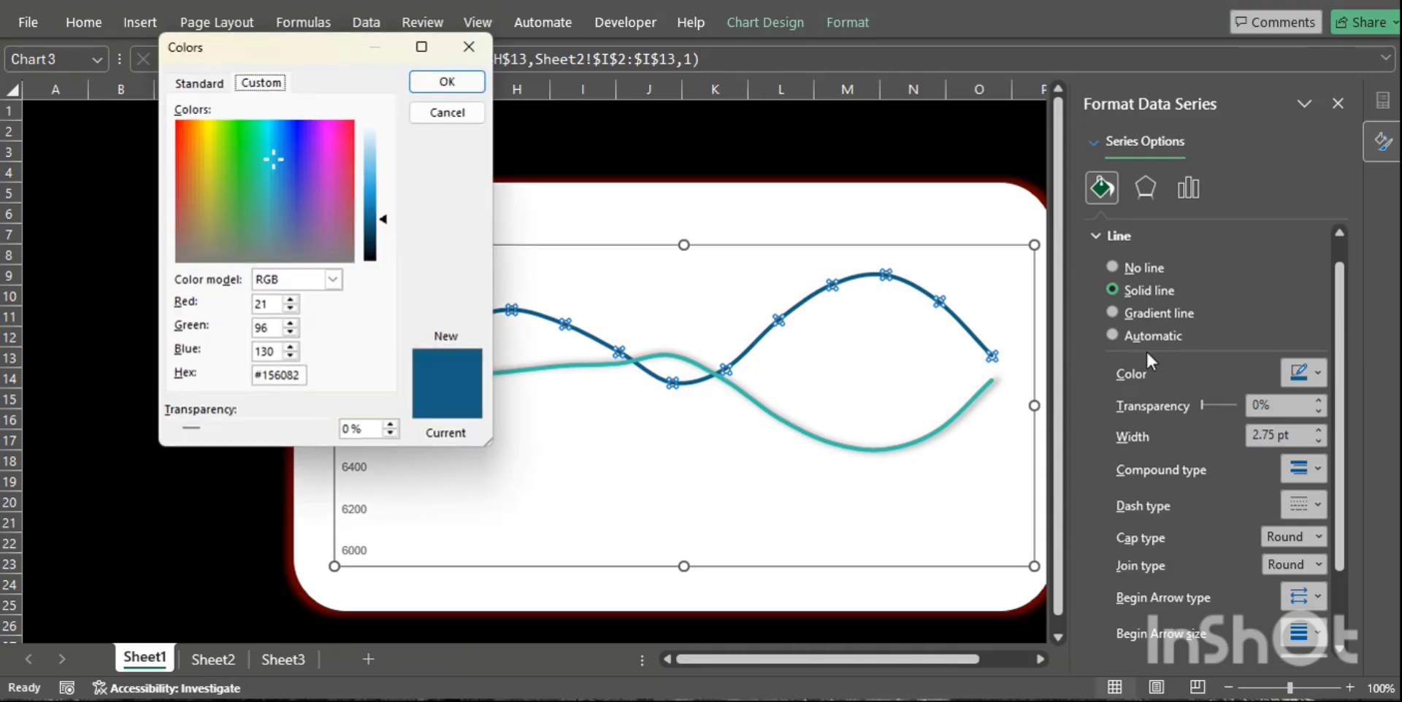
pyautogui.moveTo(304, 376); pyautogui.dragTo(187, 385)
pyautogui.hotkey('ctrl', 'v')
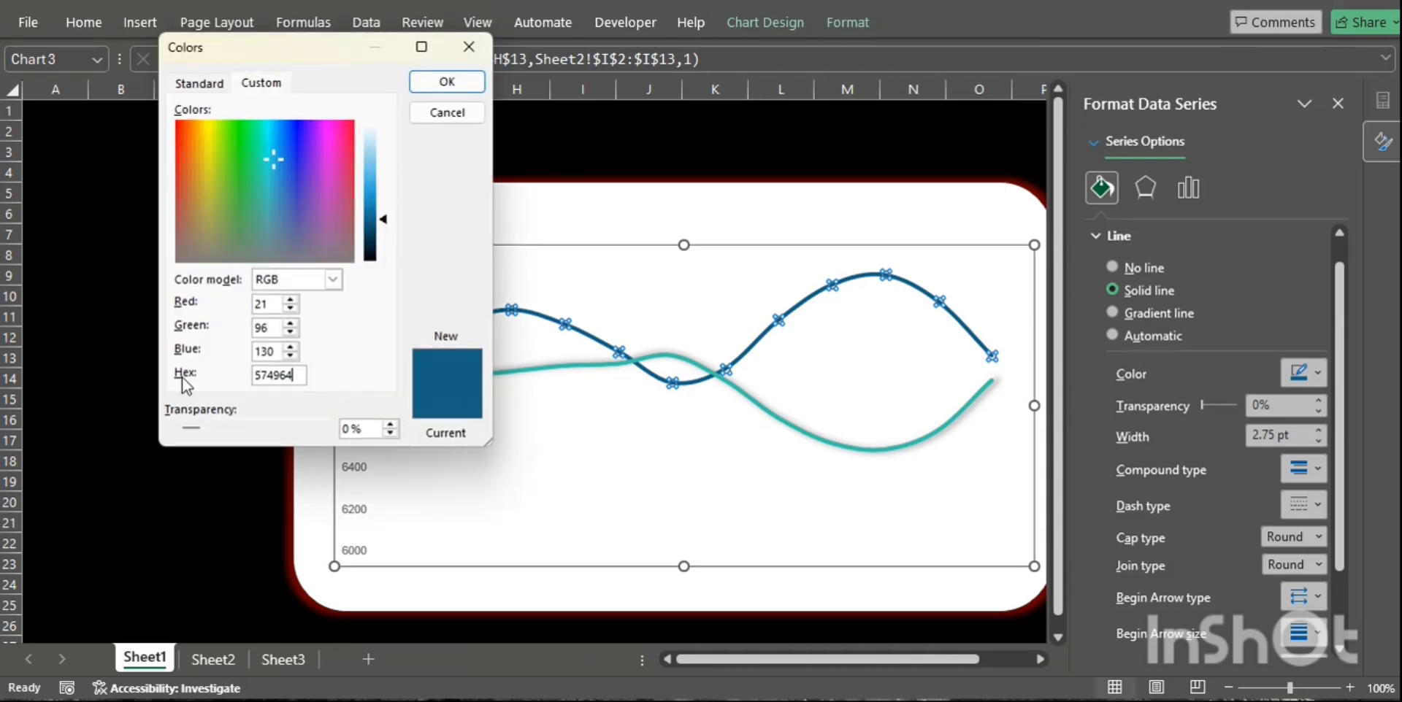
pyautogui.click(445, 82)
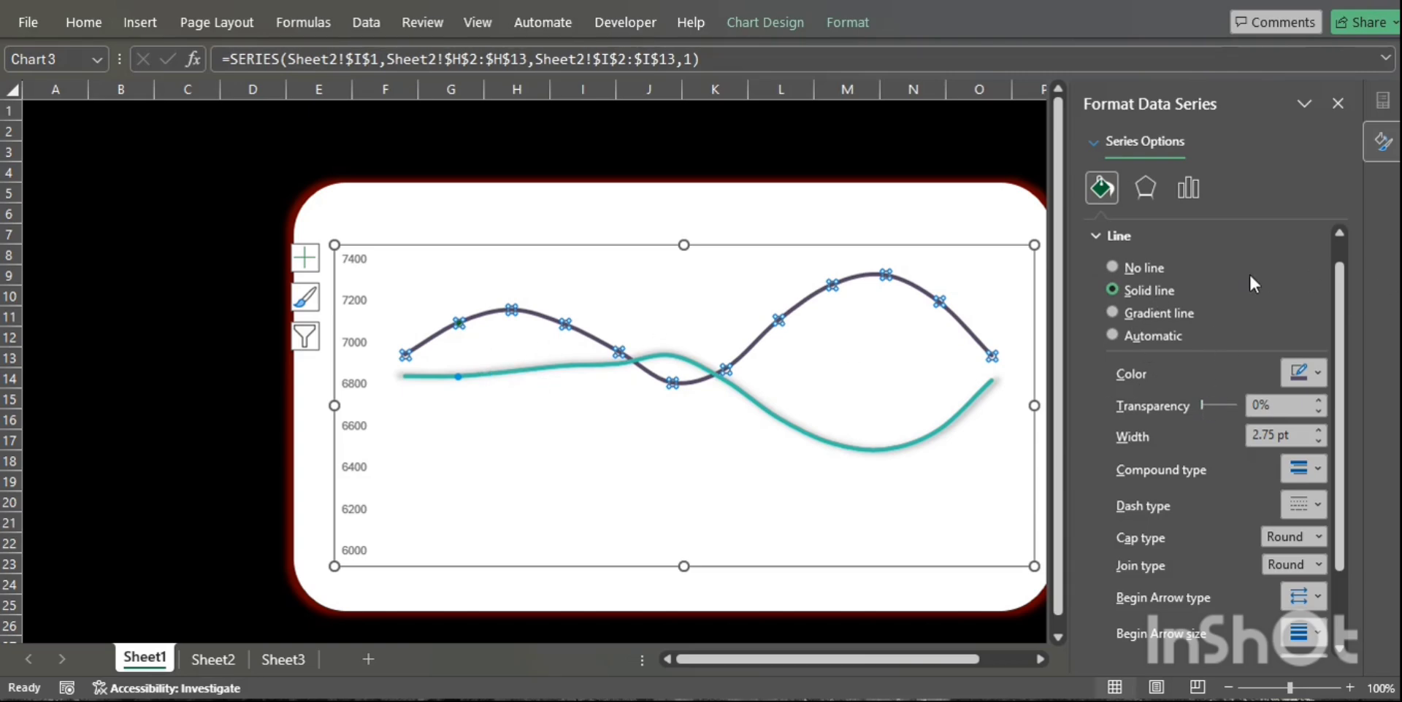
# Add a glow to the Sale Target line, recolor the glow to the recent dark purple and set its size to 2 pt.
pyautogui.click(1104, 232)
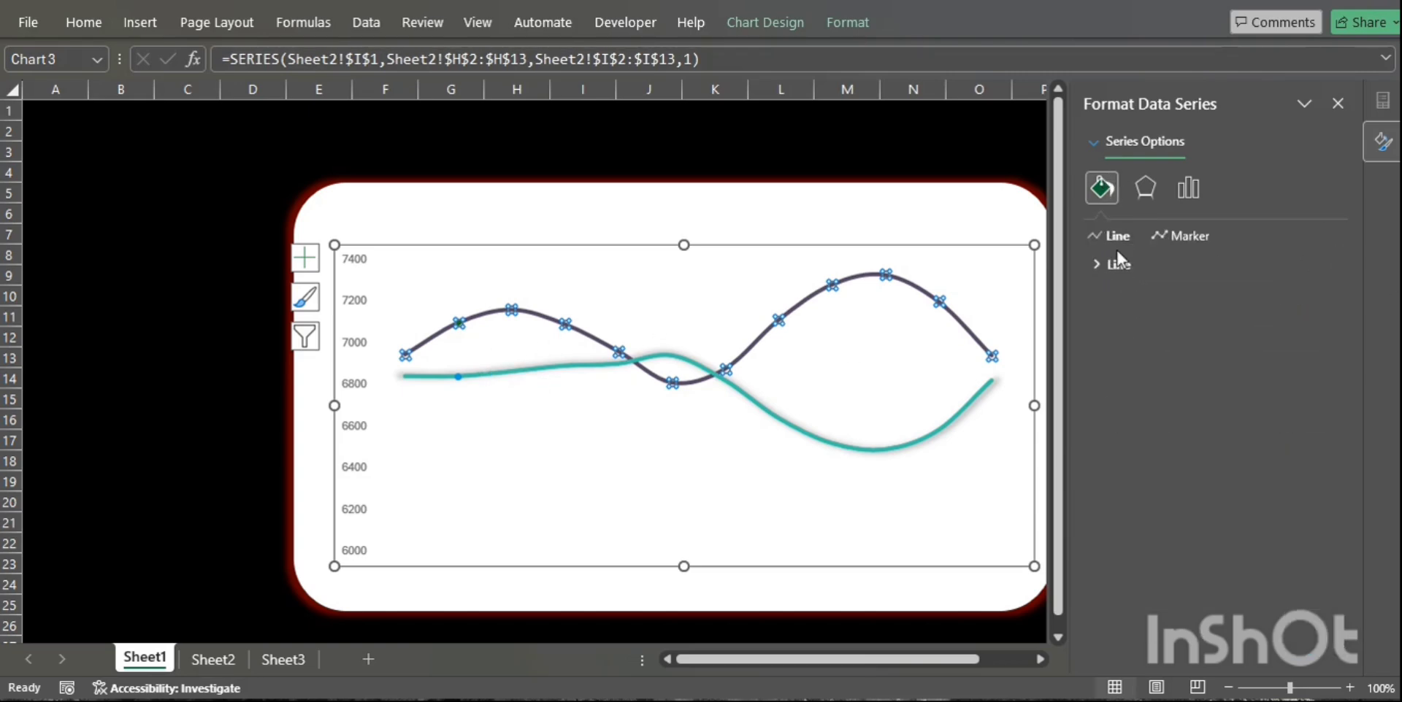
pyautogui.click(1144, 188)
pyautogui.click(1304, 294)
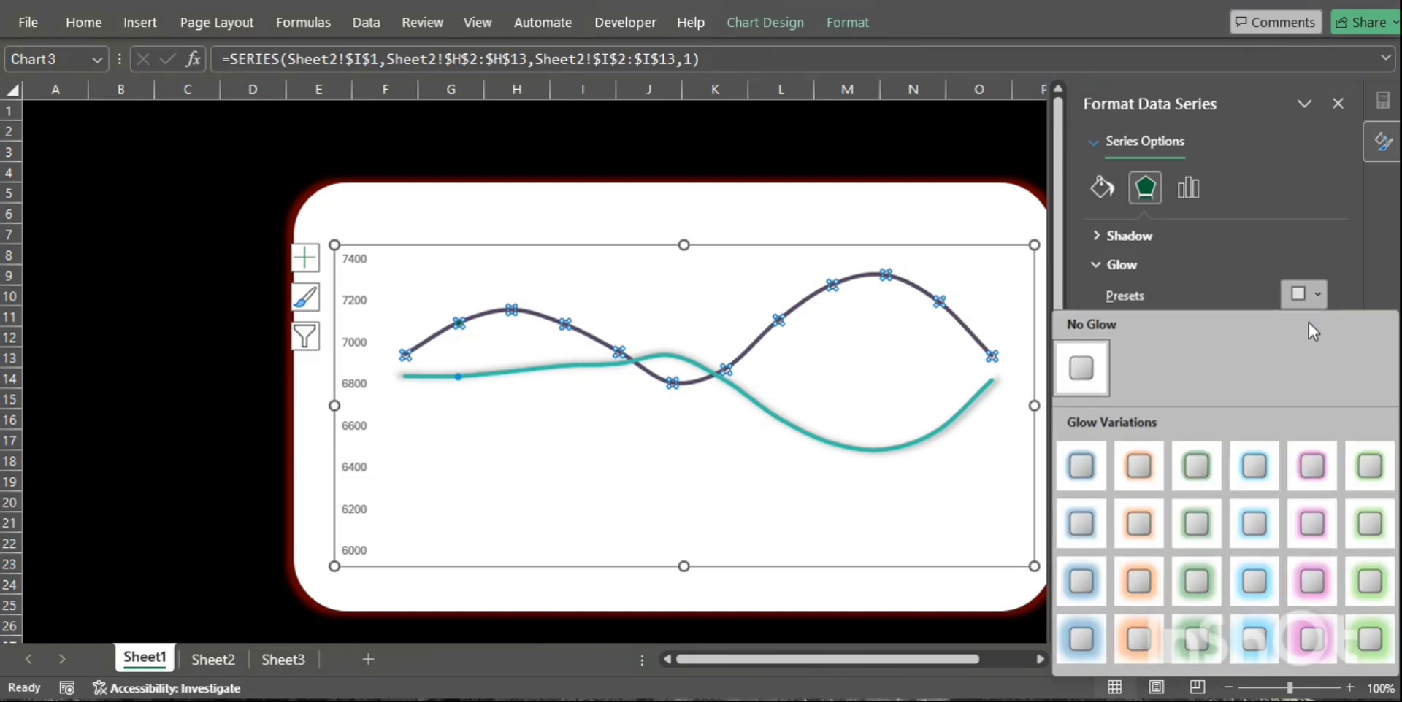
pyautogui.click(1083, 466)
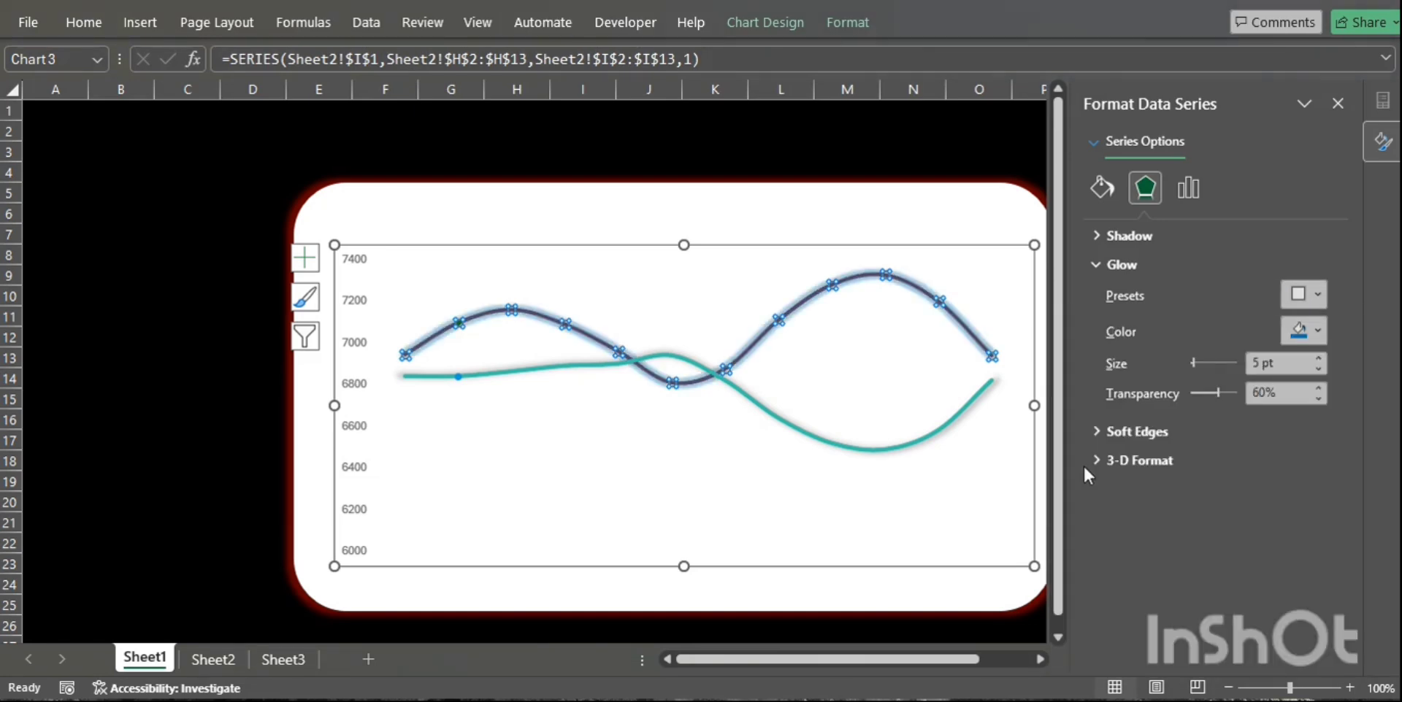
pyautogui.click(1318, 369)
pyautogui.click(1319, 368)
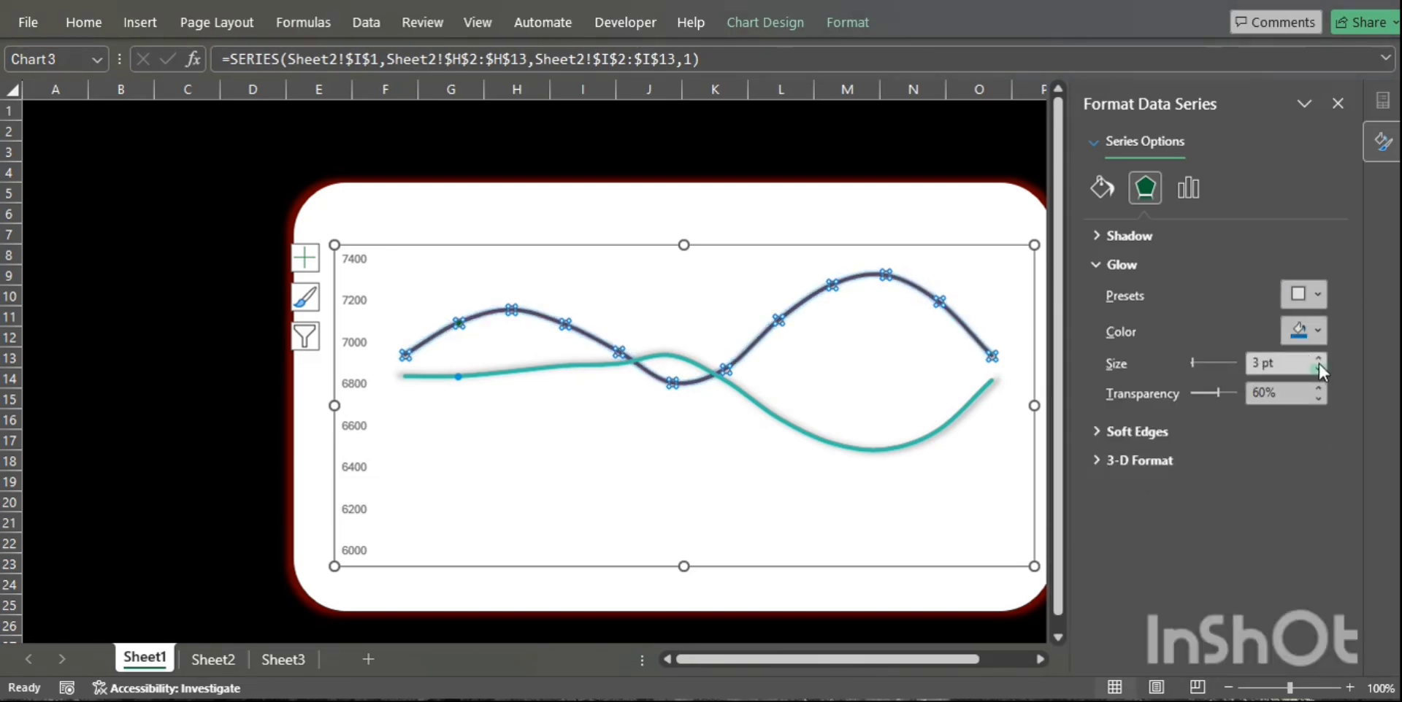
pyautogui.click(1304, 330)
pyautogui.click(1137, 278)
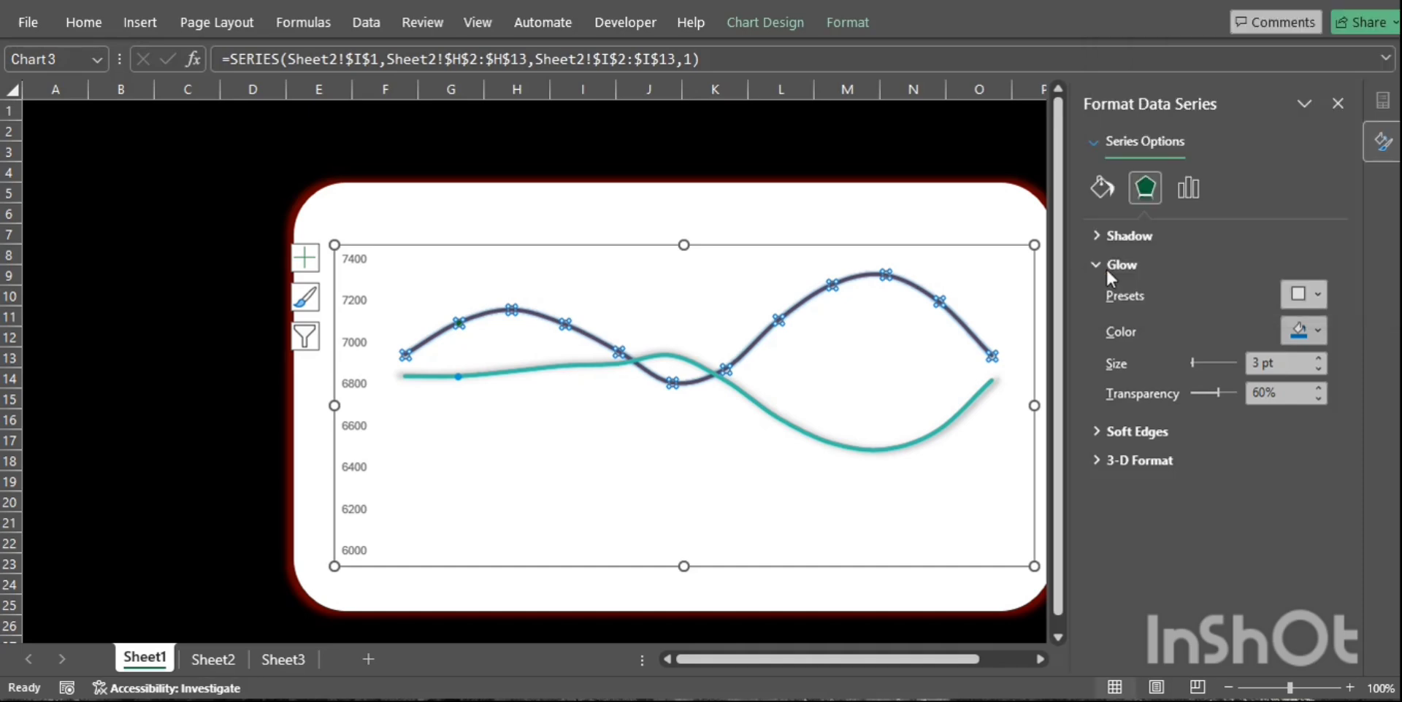
pyautogui.click(1317, 370)
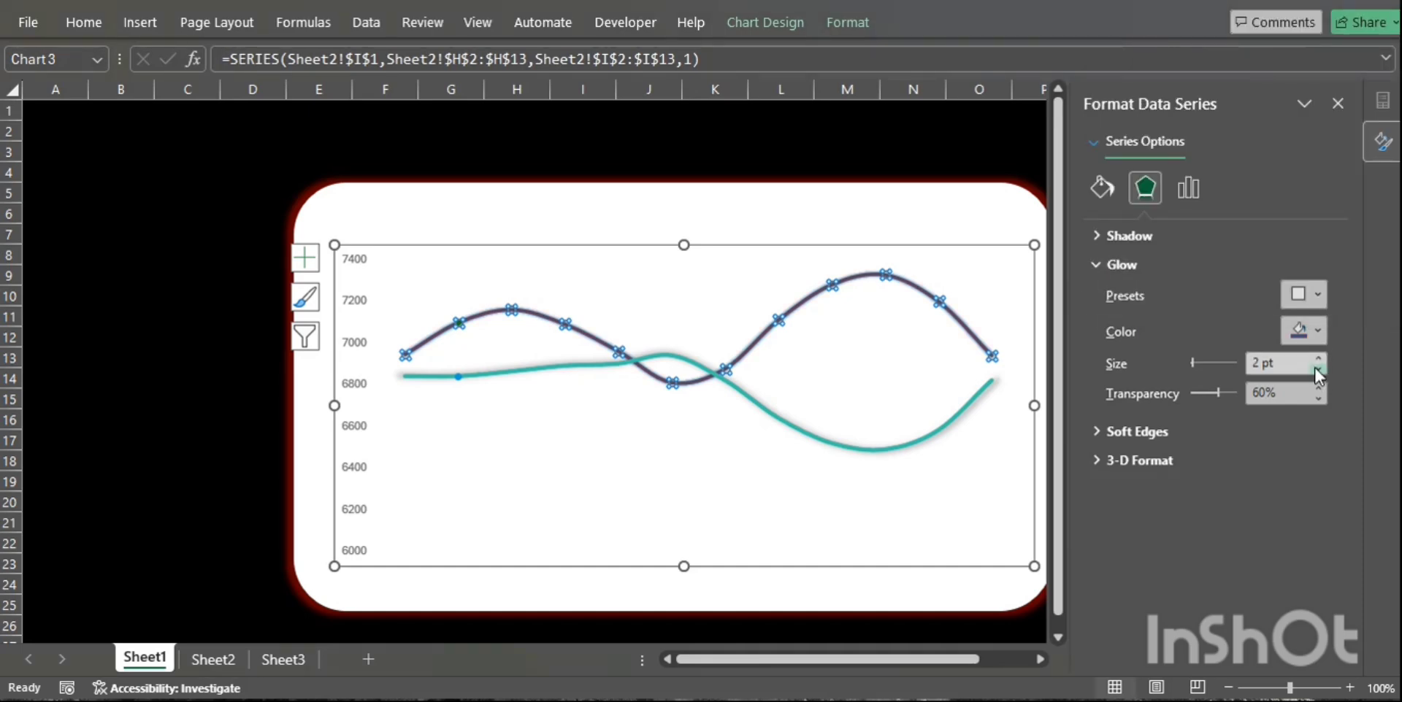
pyautogui.click(1137, 267)
# Give the Cursor T series a built-in round marker with size 8.
pyautogui.click(1097, 143)
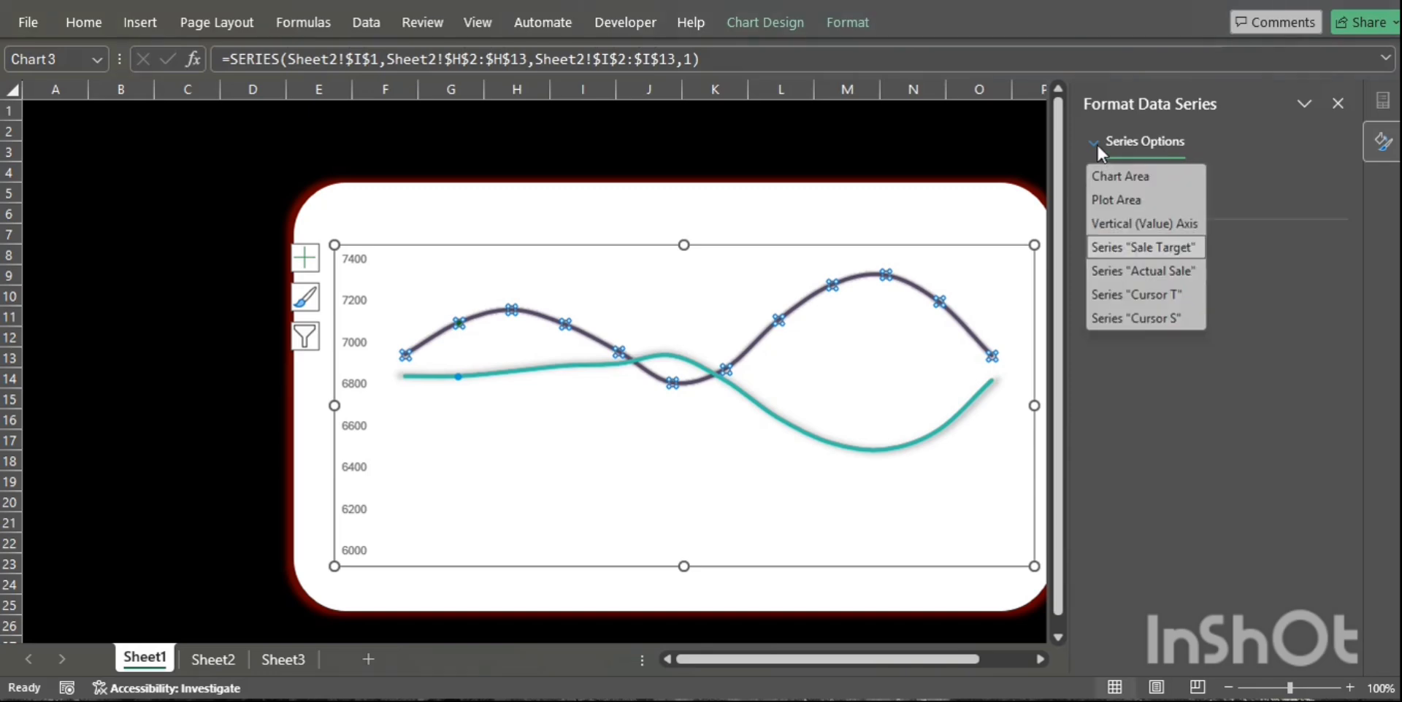
pyautogui.click(1146, 292)
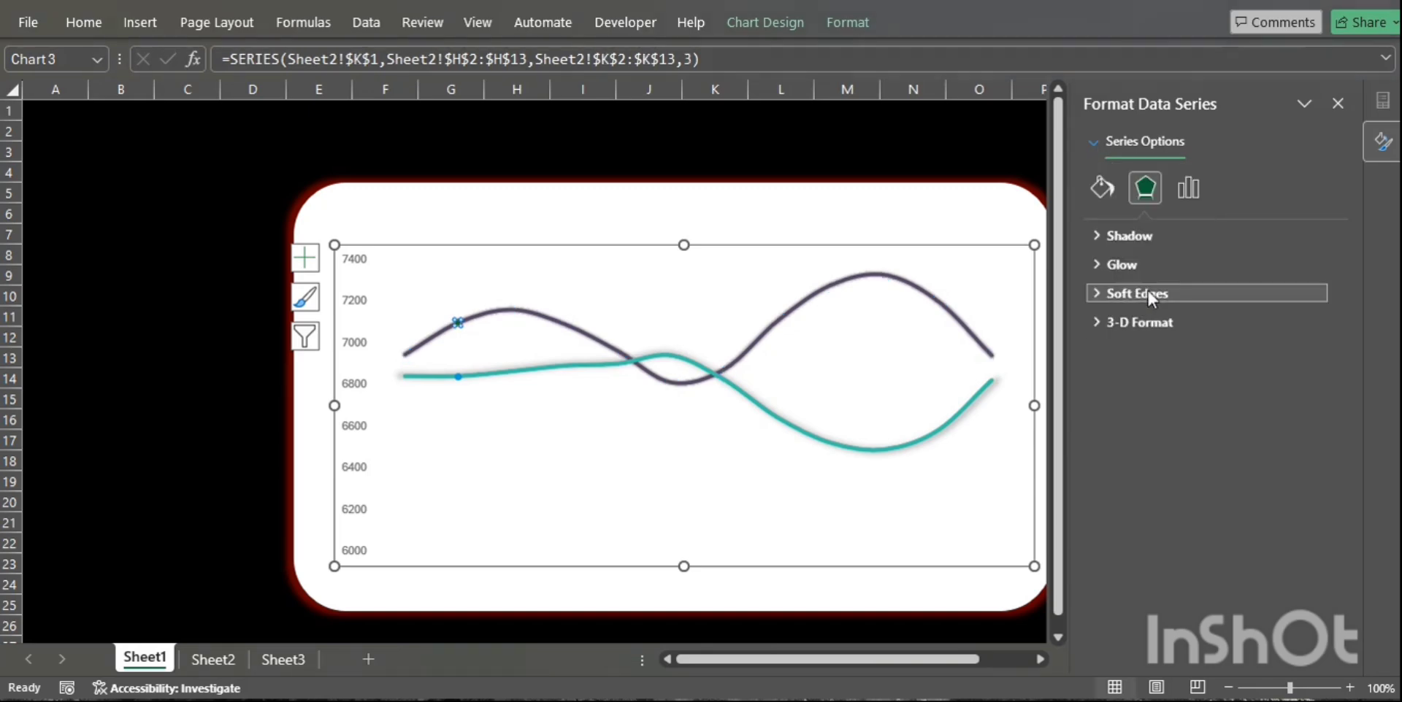
pyautogui.click(1102, 189)
pyautogui.click(1171, 237)
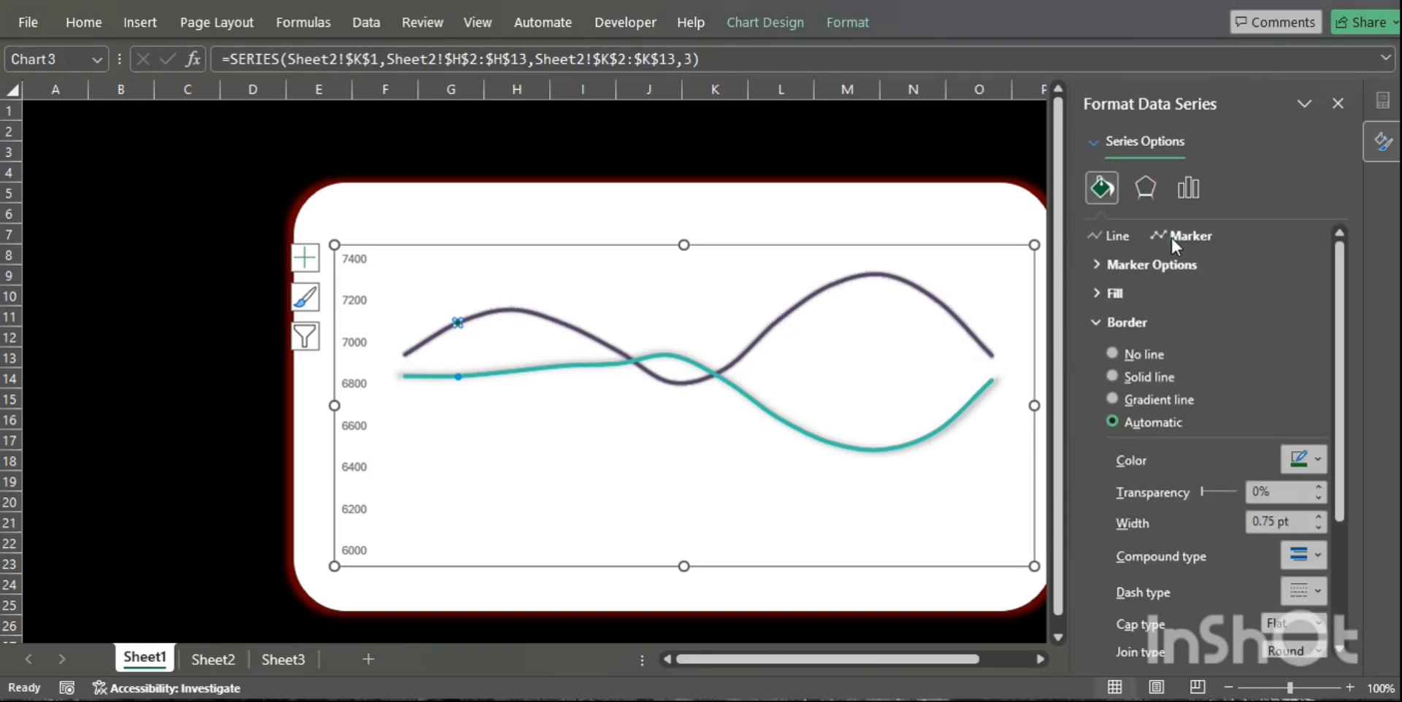
pyautogui.click(1120, 317)
pyautogui.click(1123, 263)
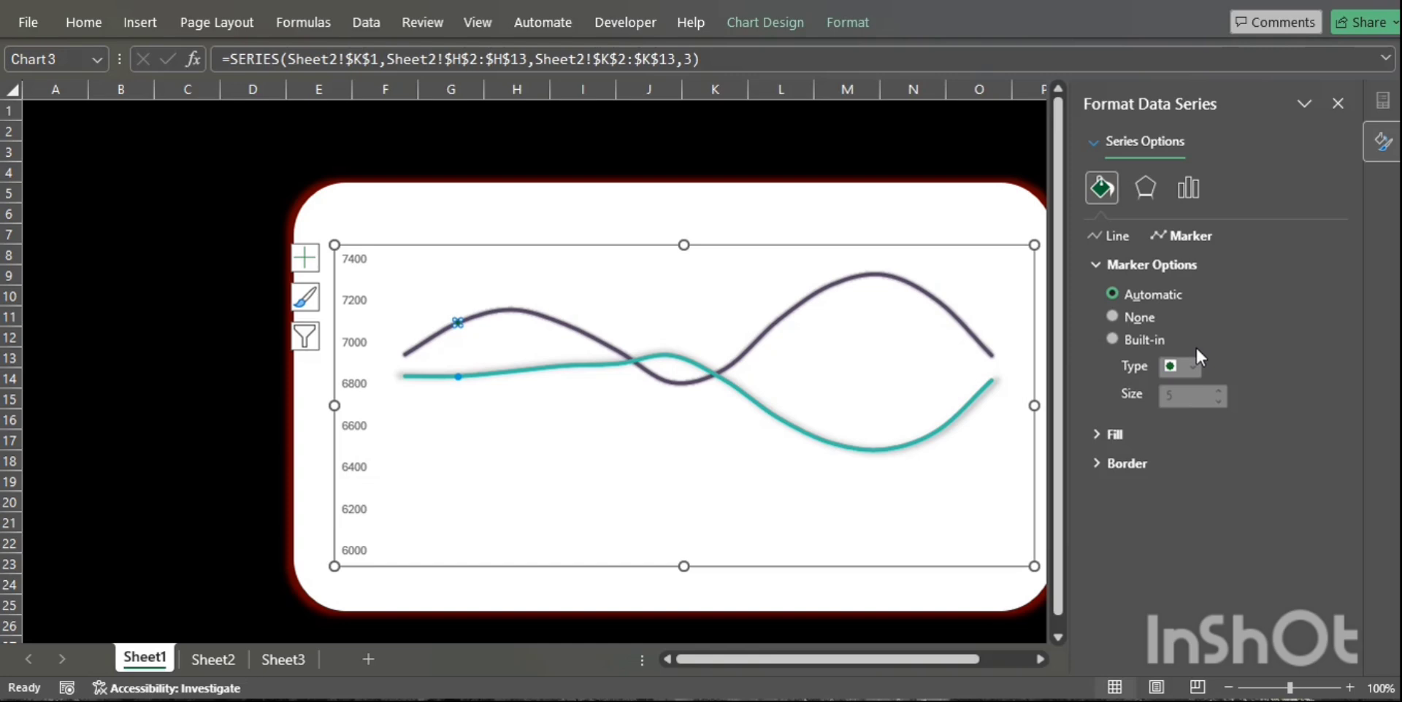
pyautogui.click(1150, 340)
pyautogui.click(1218, 390)
pyautogui.click(1219, 390)
pyautogui.click(1219, 391)
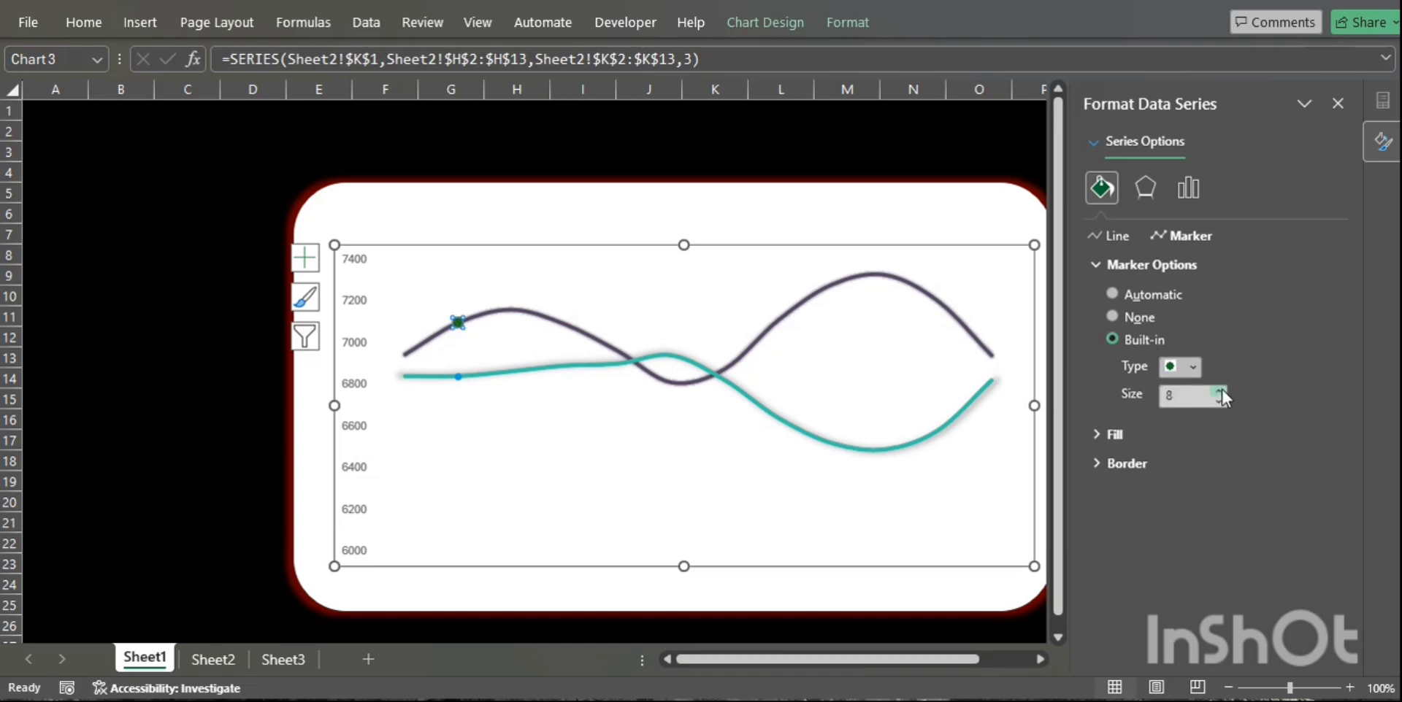
# Give the Cursor T marker a solid white fill.
pyautogui.click(1124, 266)
pyautogui.click(1115, 292)
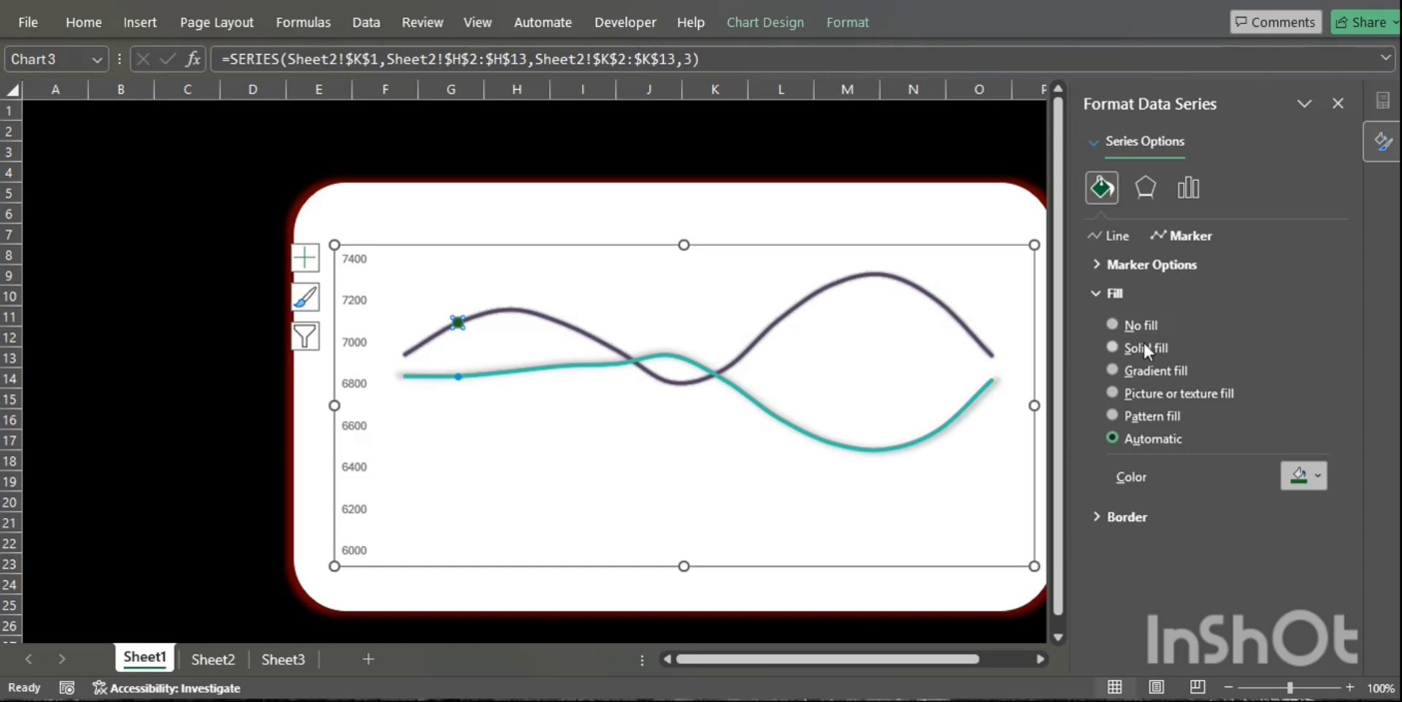
pyautogui.click(1145, 348)
pyautogui.click(1314, 476)
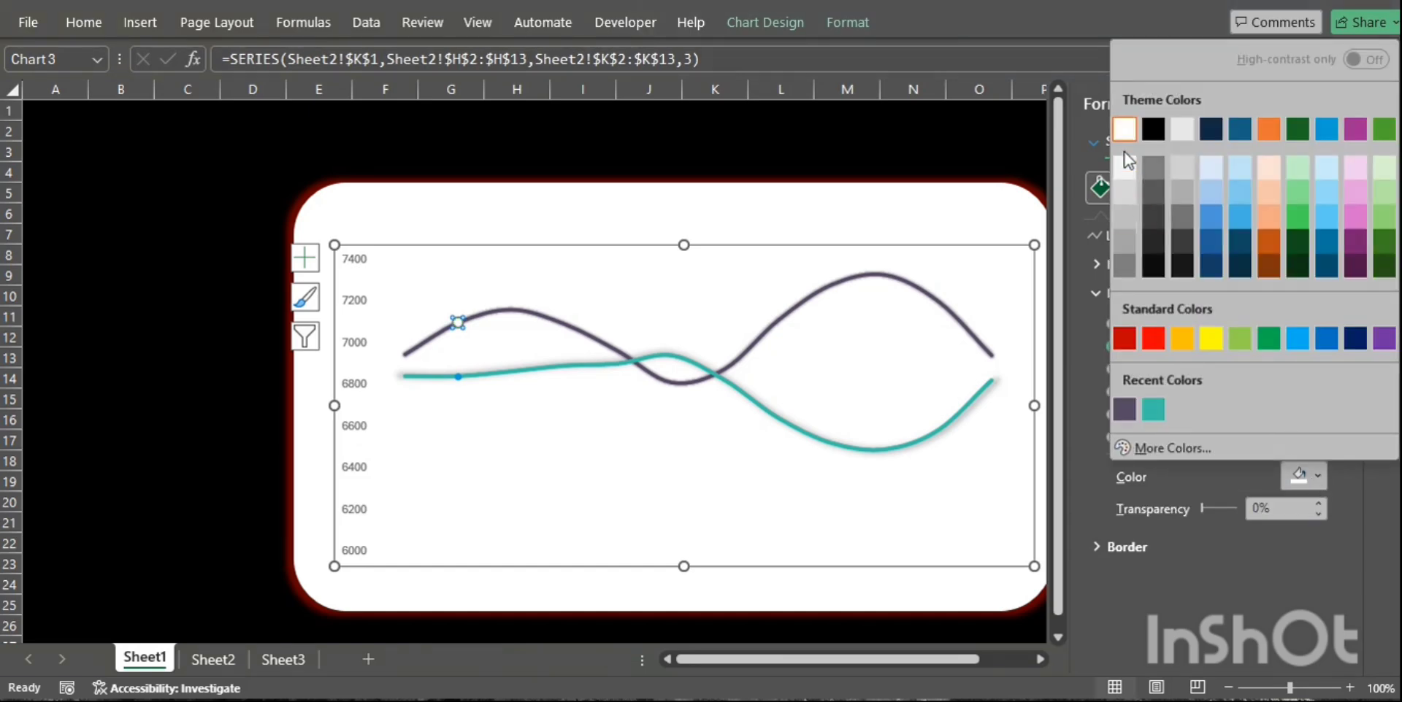
pyautogui.click(1124, 129)
pyautogui.click(1119, 292)
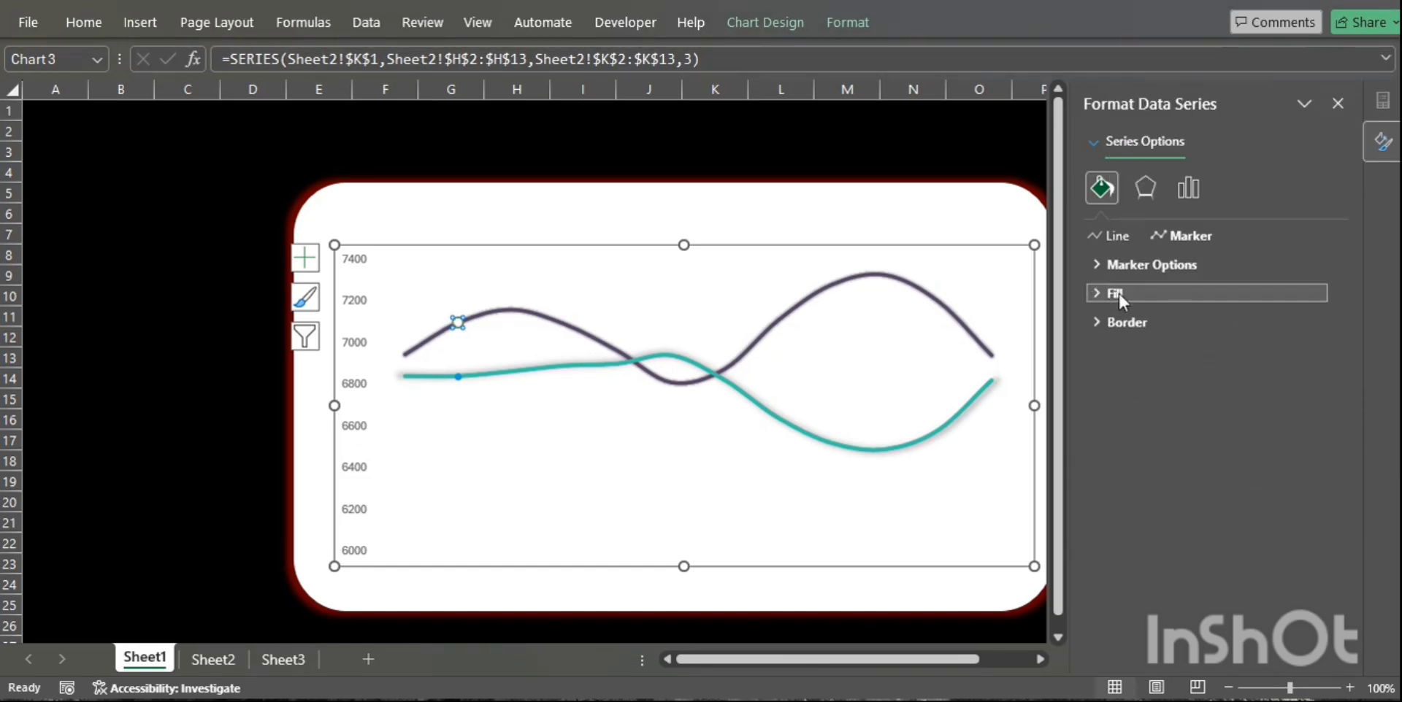
# Color the Cursor T marker's border with the recent dark purple.
pyautogui.click(1111, 321)
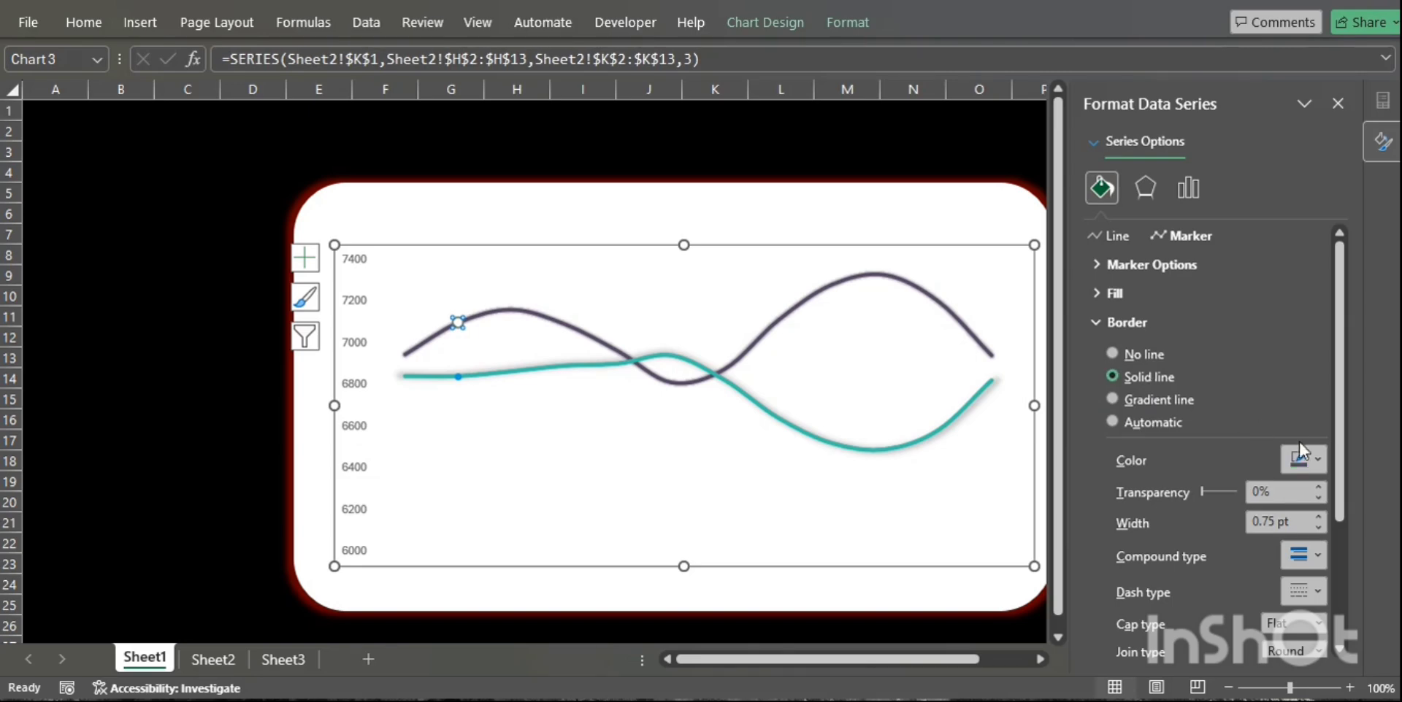
pyautogui.click(1301, 458)
pyautogui.click(1124, 393)
pyautogui.click(1128, 322)
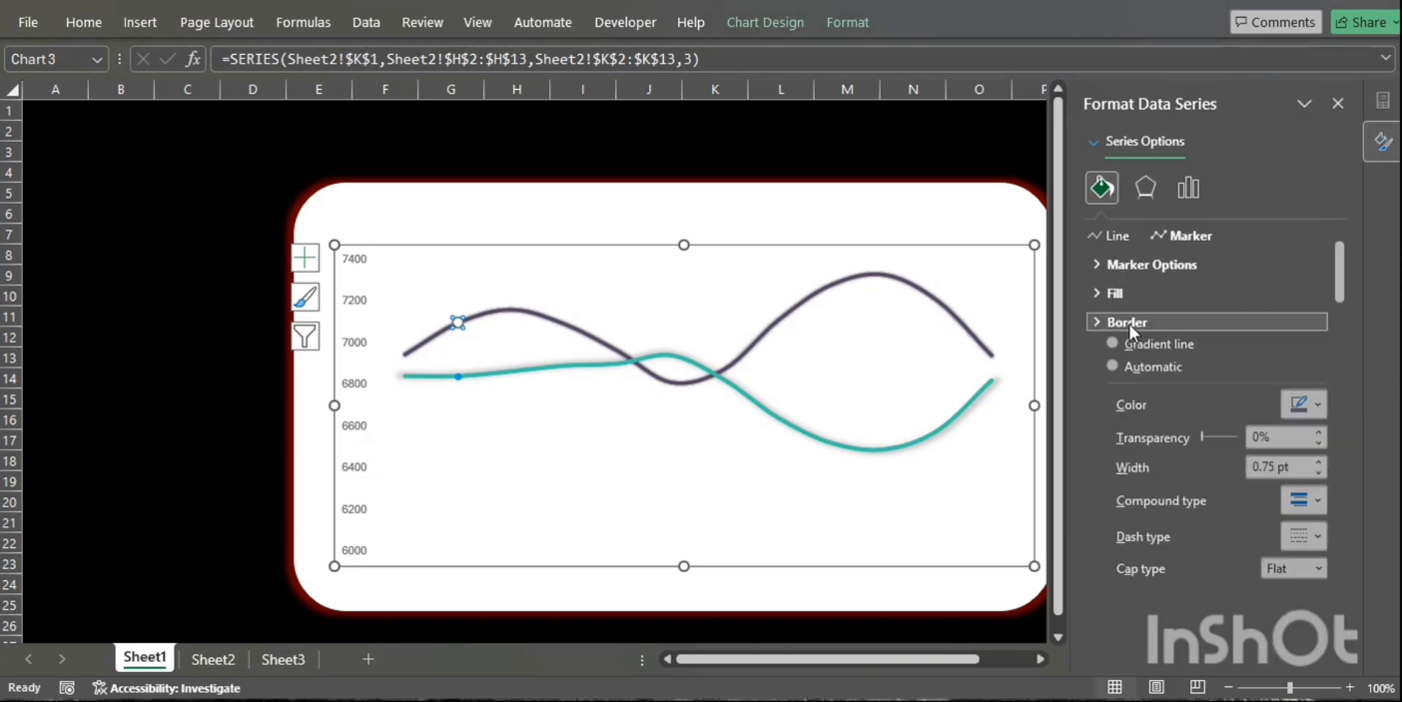
# Add the 8 pt pink glow preset to the Cursor T marker and reduce the glow size slightly.
pyautogui.click(1150, 188)
pyautogui.click(1128, 264)
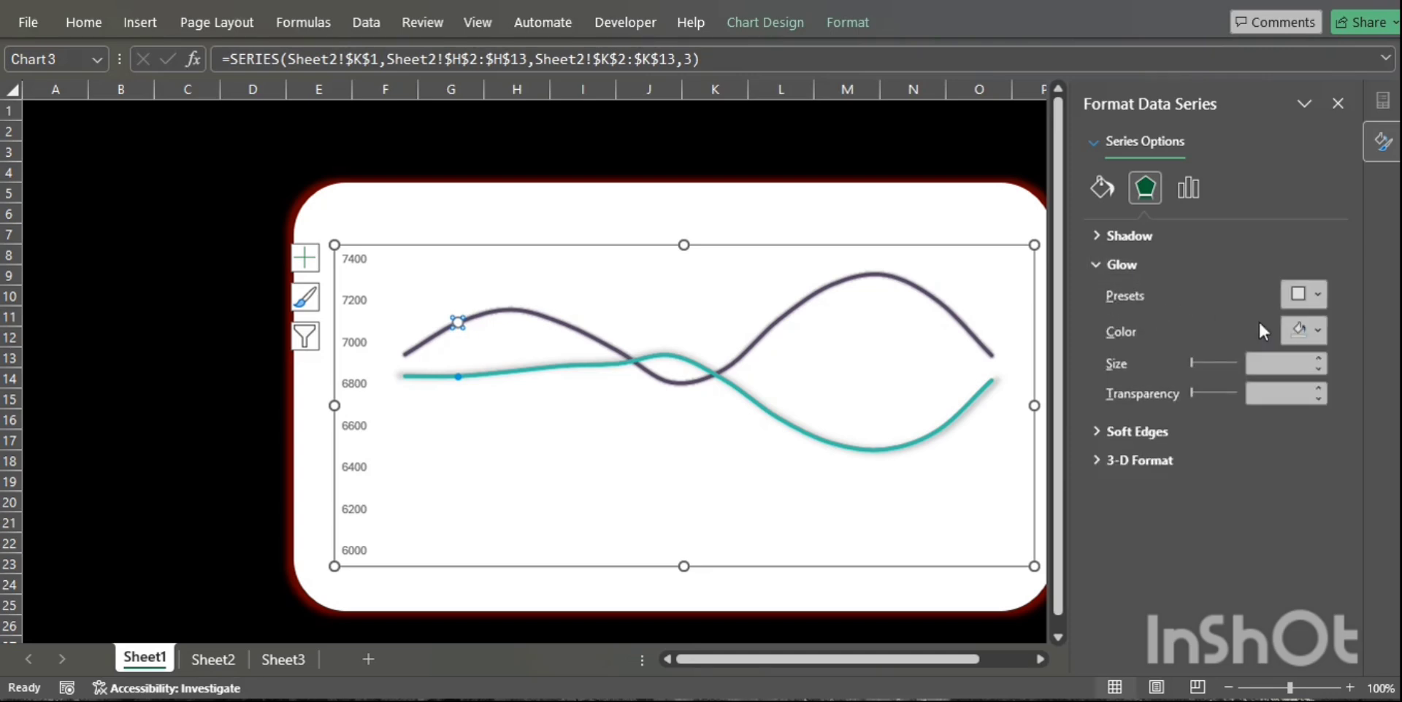
pyautogui.click(1314, 296)
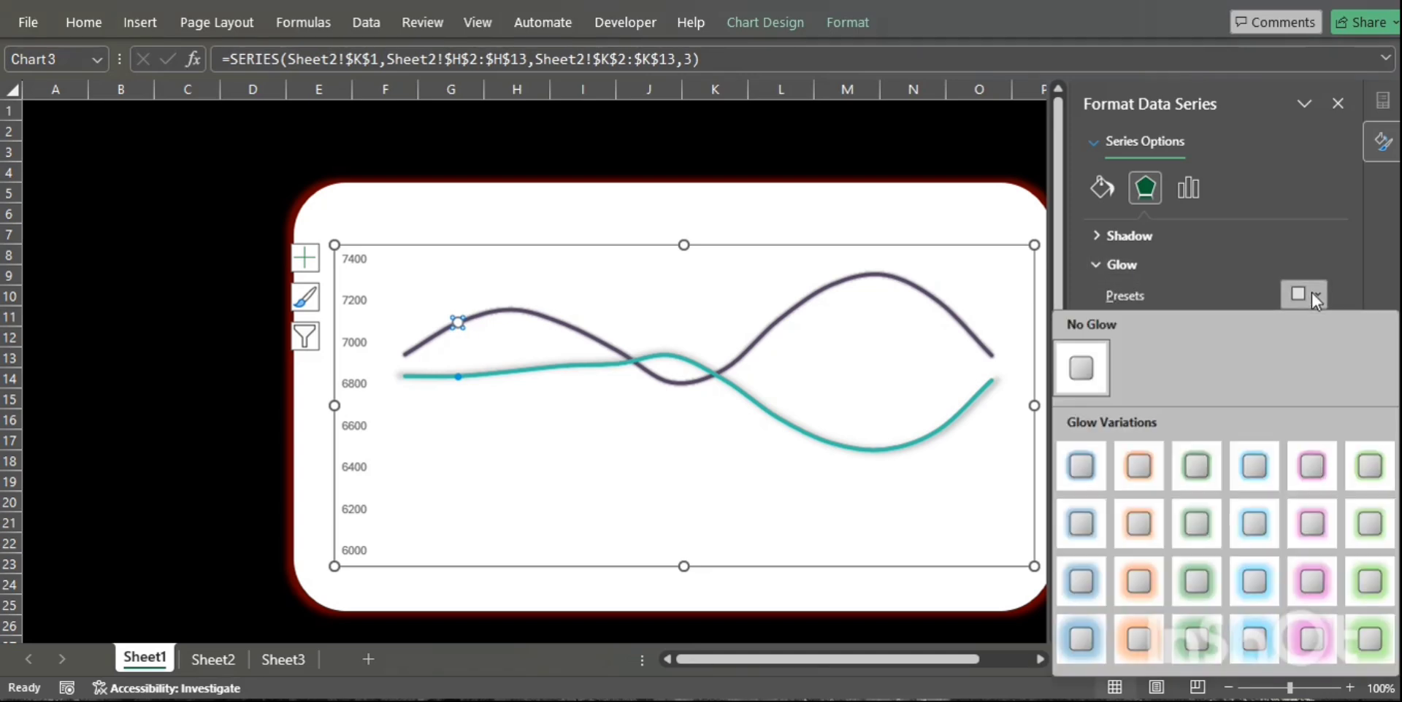
pyautogui.click(1314, 522)
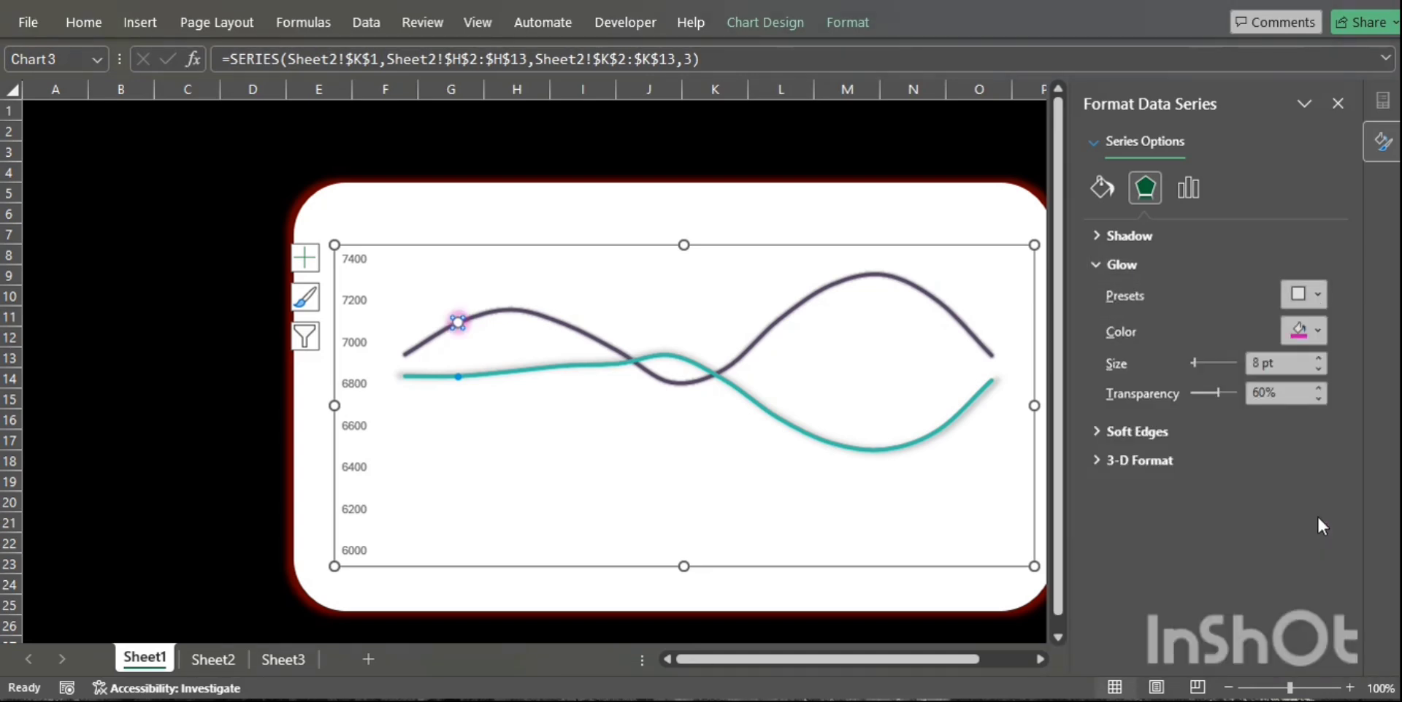
pyautogui.click(1317, 370)
pyautogui.click(1128, 265)
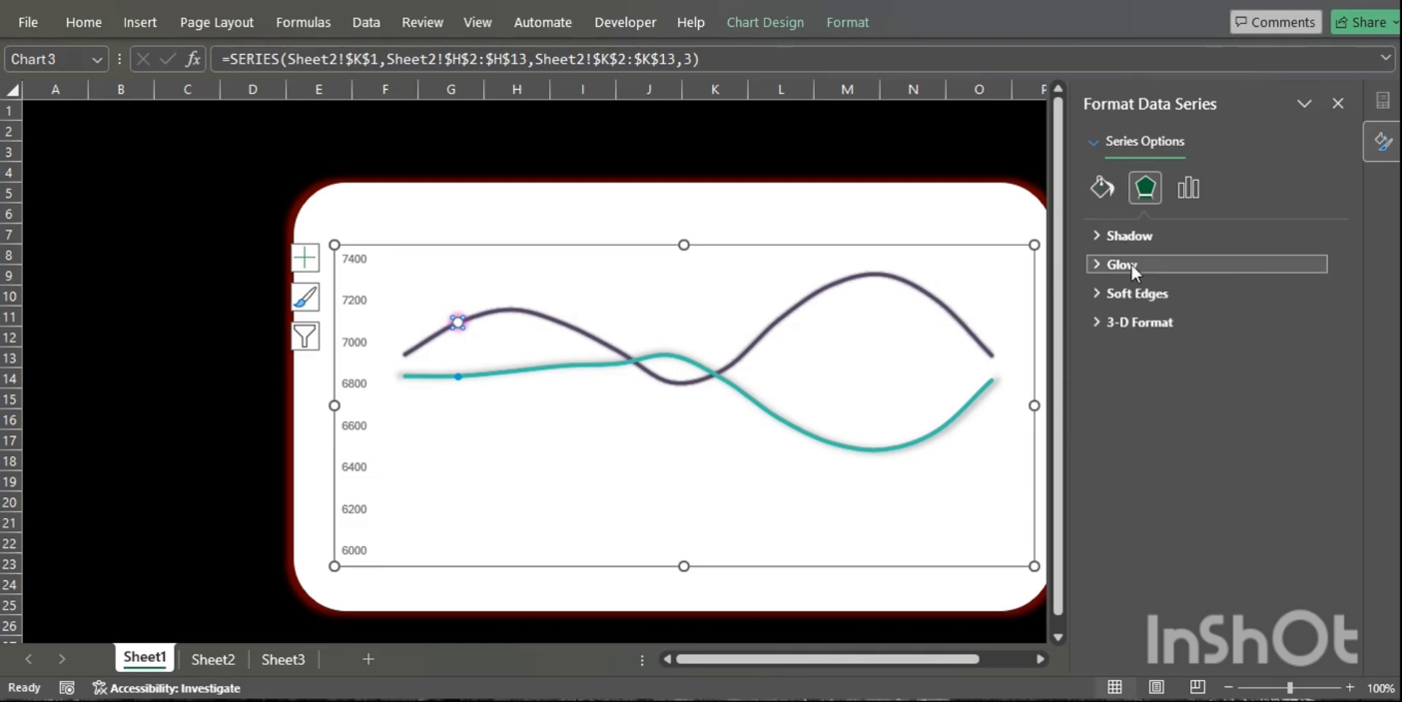
# Give the Cursor S series a built-in round marker with size 8.
pyautogui.click(1102, 141)
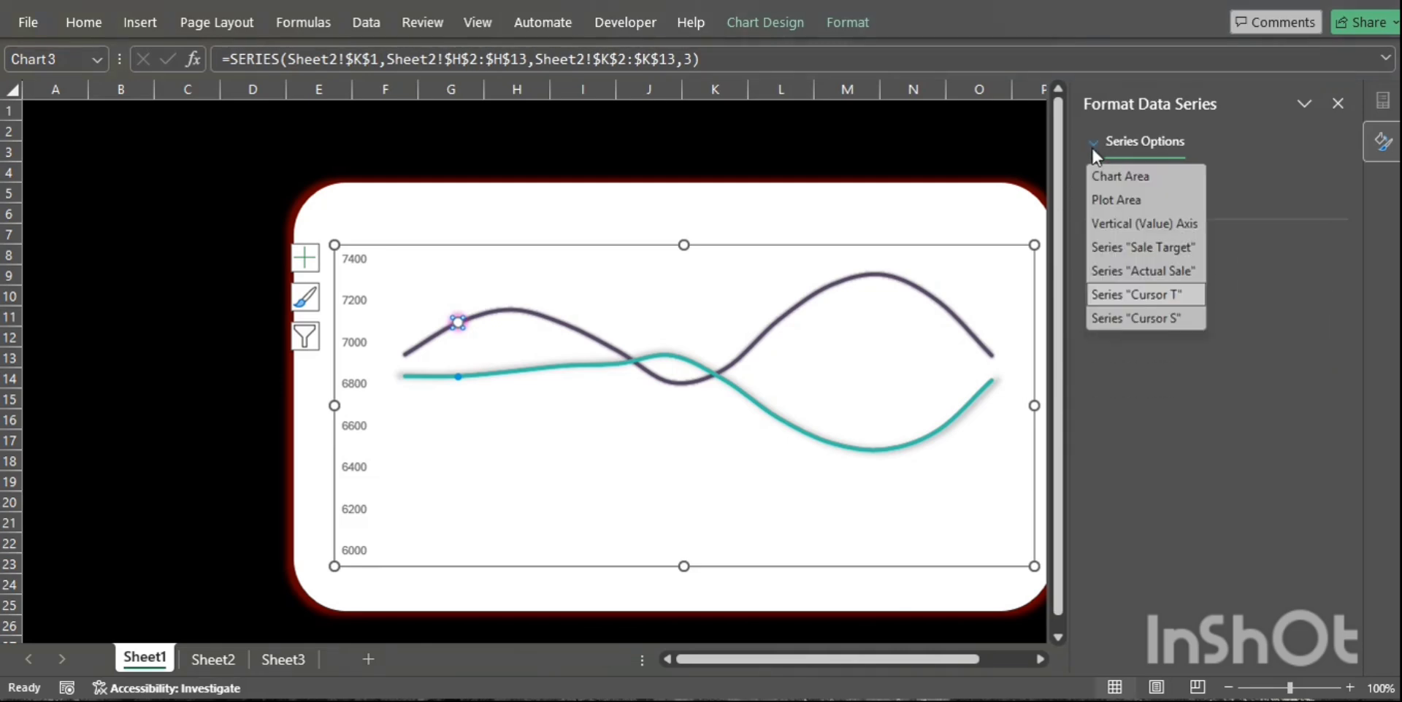
pyautogui.click(1141, 316)
pyautogui.click(1102, 188)
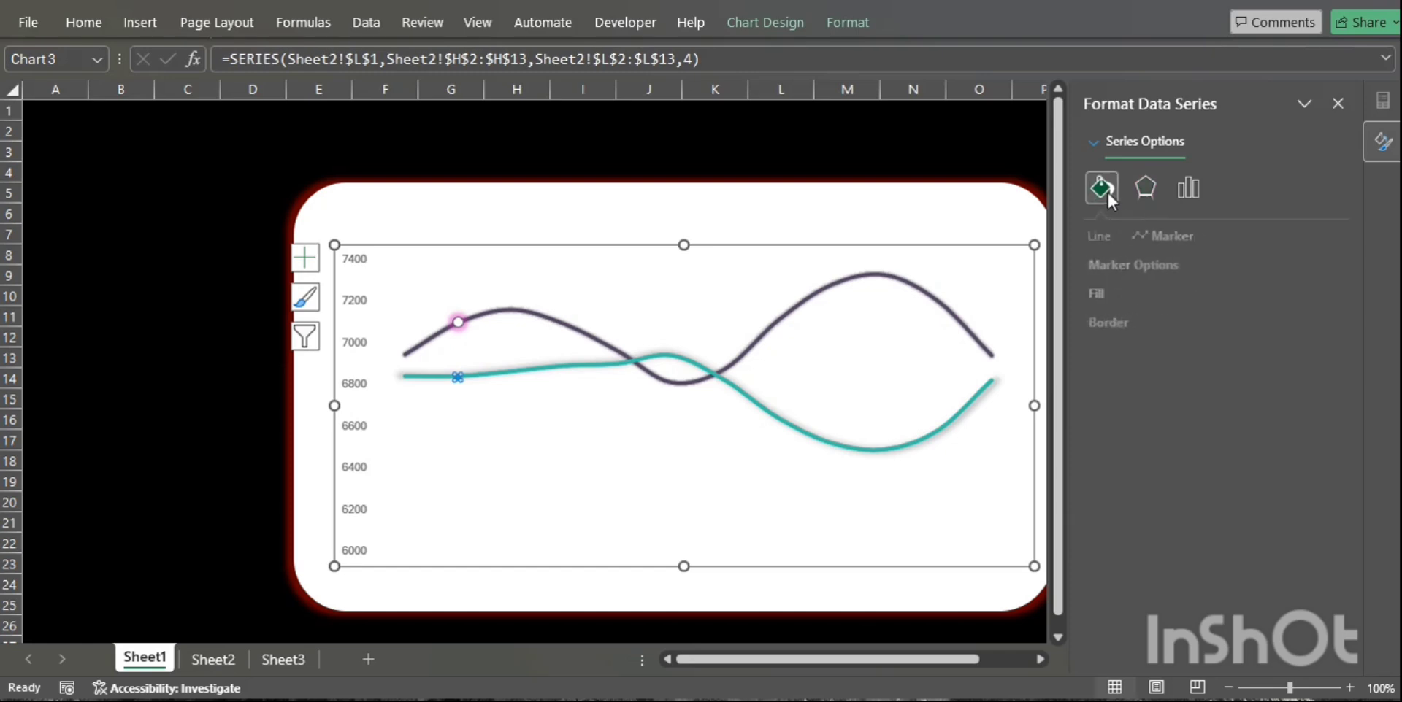
pyautogui.click(1103, 265)
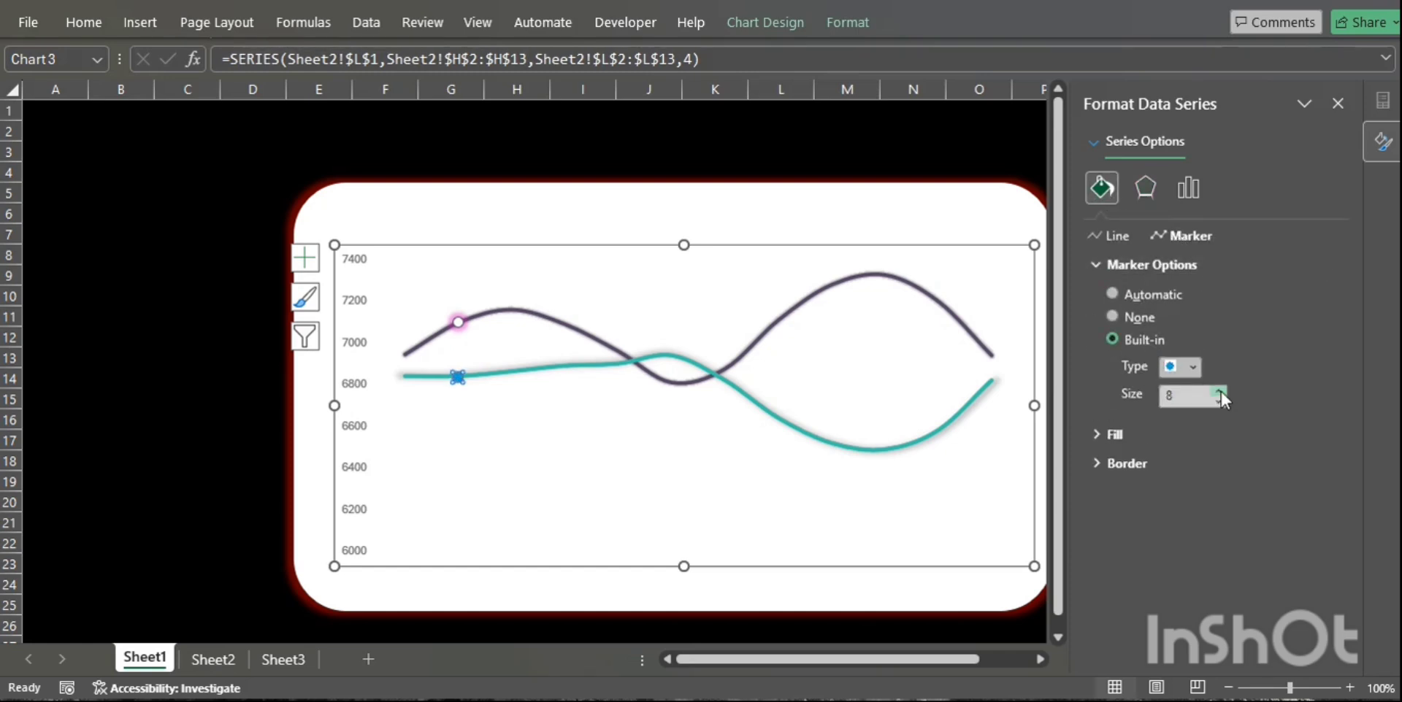
# Give the Cursor S marker a solid fill, trying the recent teal and settling on white.
pyautogui.click(1118, 267)
pyautogui.click(1116, 292)
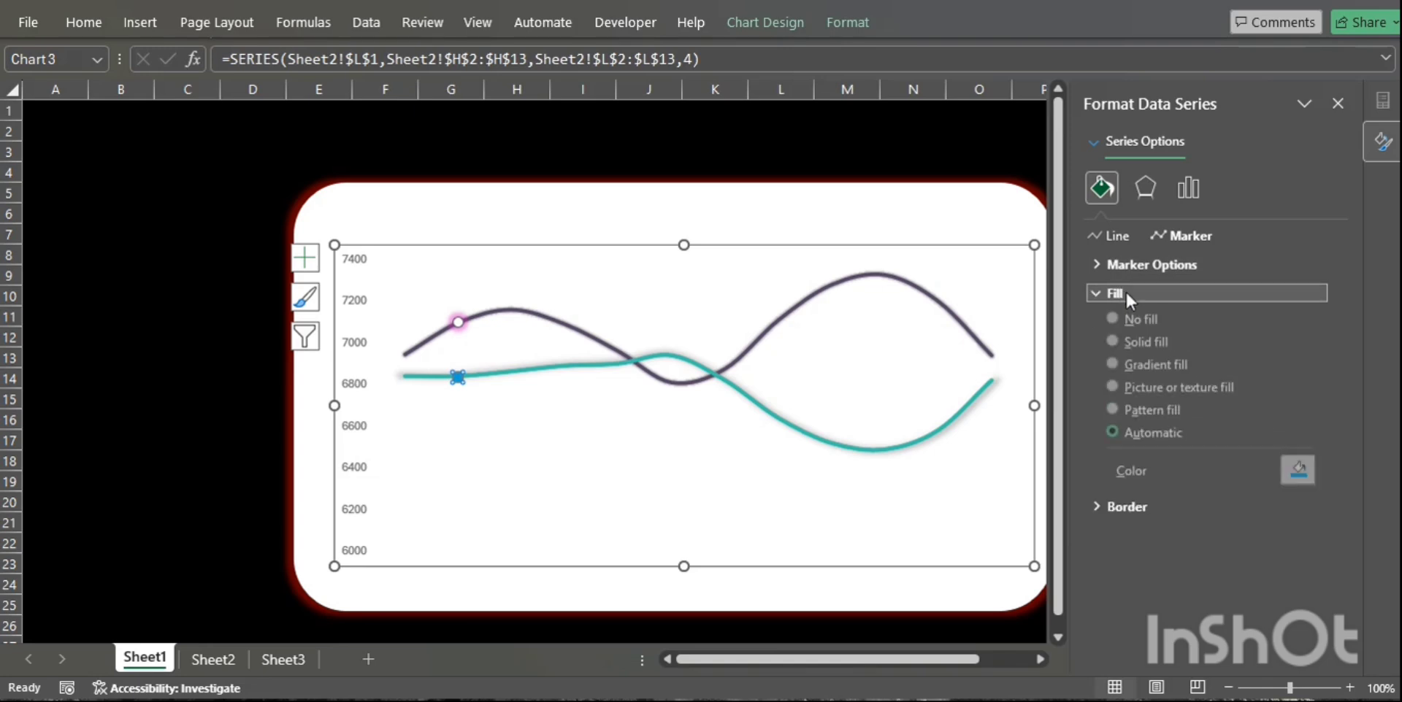
pyautogui.click(1146, 347)
pyautogui.click(1306, 476)
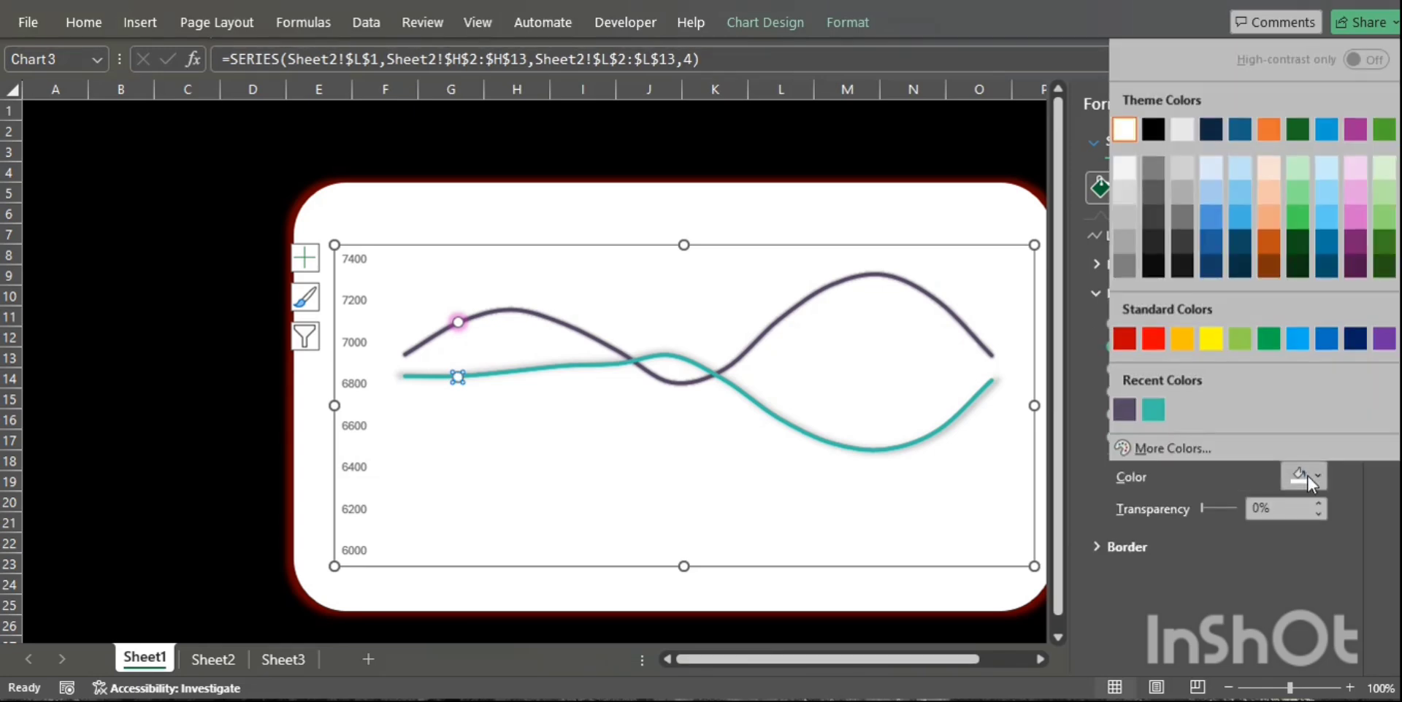
pyautogui.click(1155, 409)
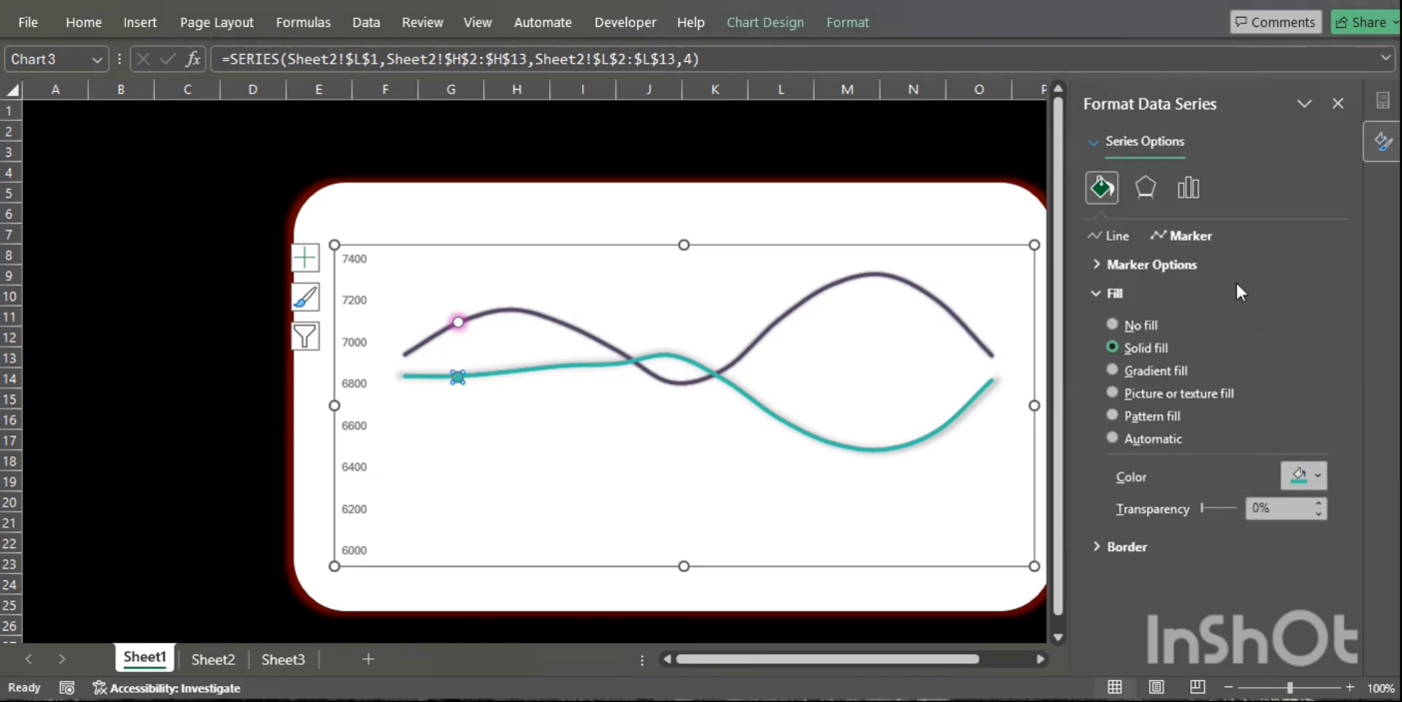
pyautogui.click(1303, 478)
pyautogui.click(1124, 124)
pyautogui.click(1115, 293)
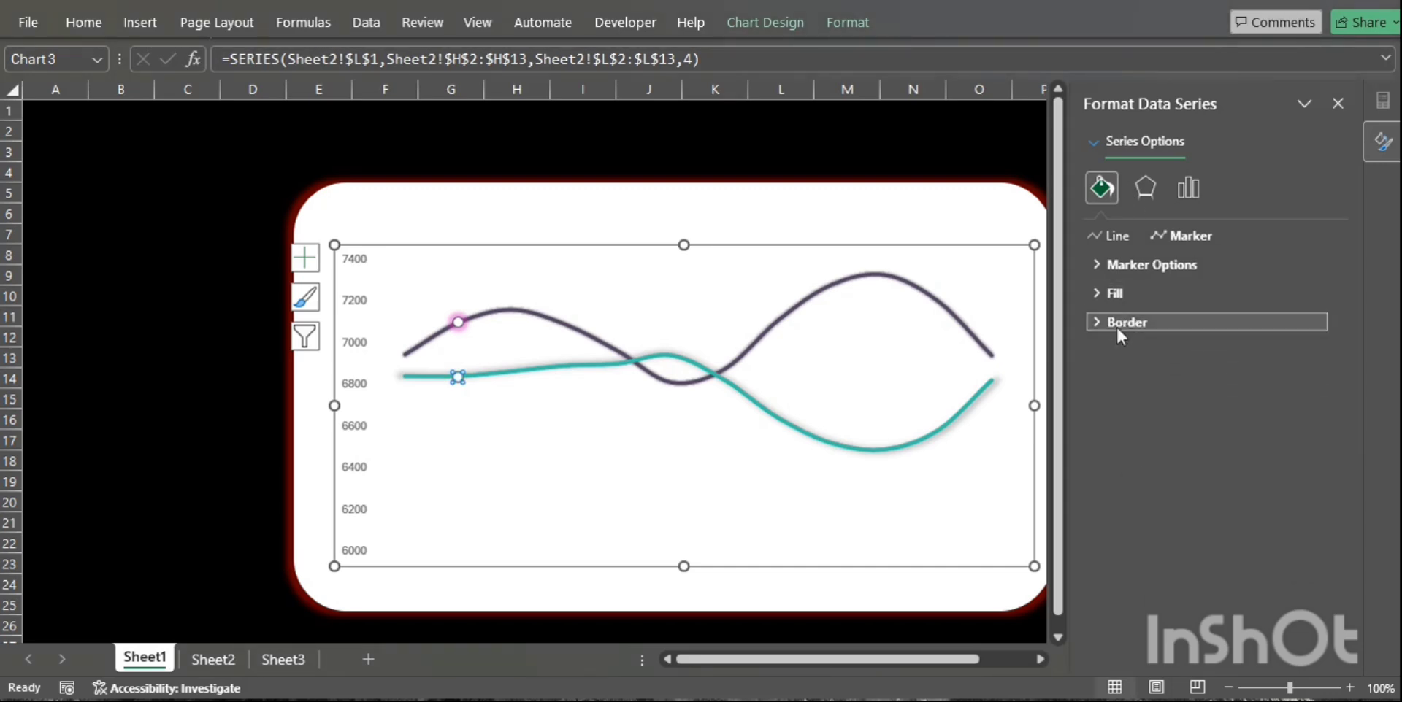
# Give the Cursor S marker a solid border in the recent teal.
pyautogui.click(1126, 324)
pyautogui.click(1144, 370)
pyautogui.click(1303, 458)
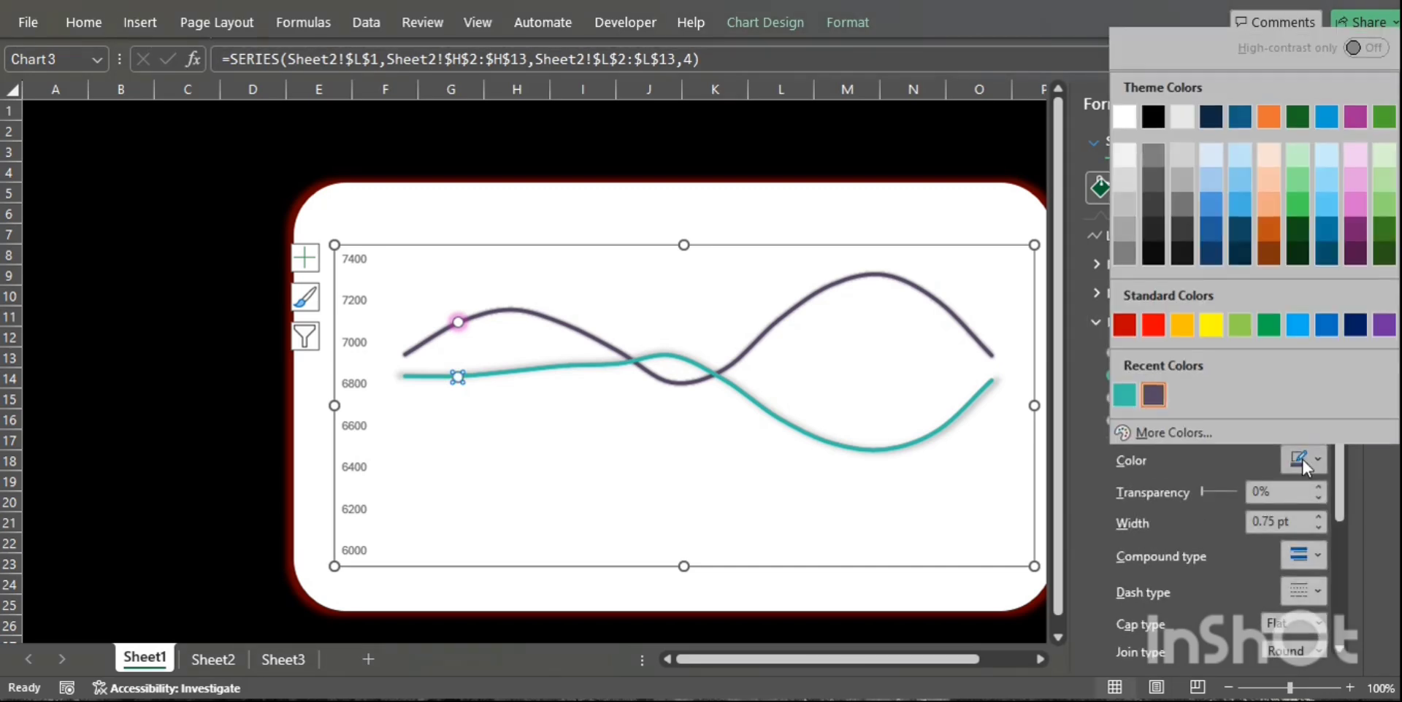
pyautogui.click(1123, 393)
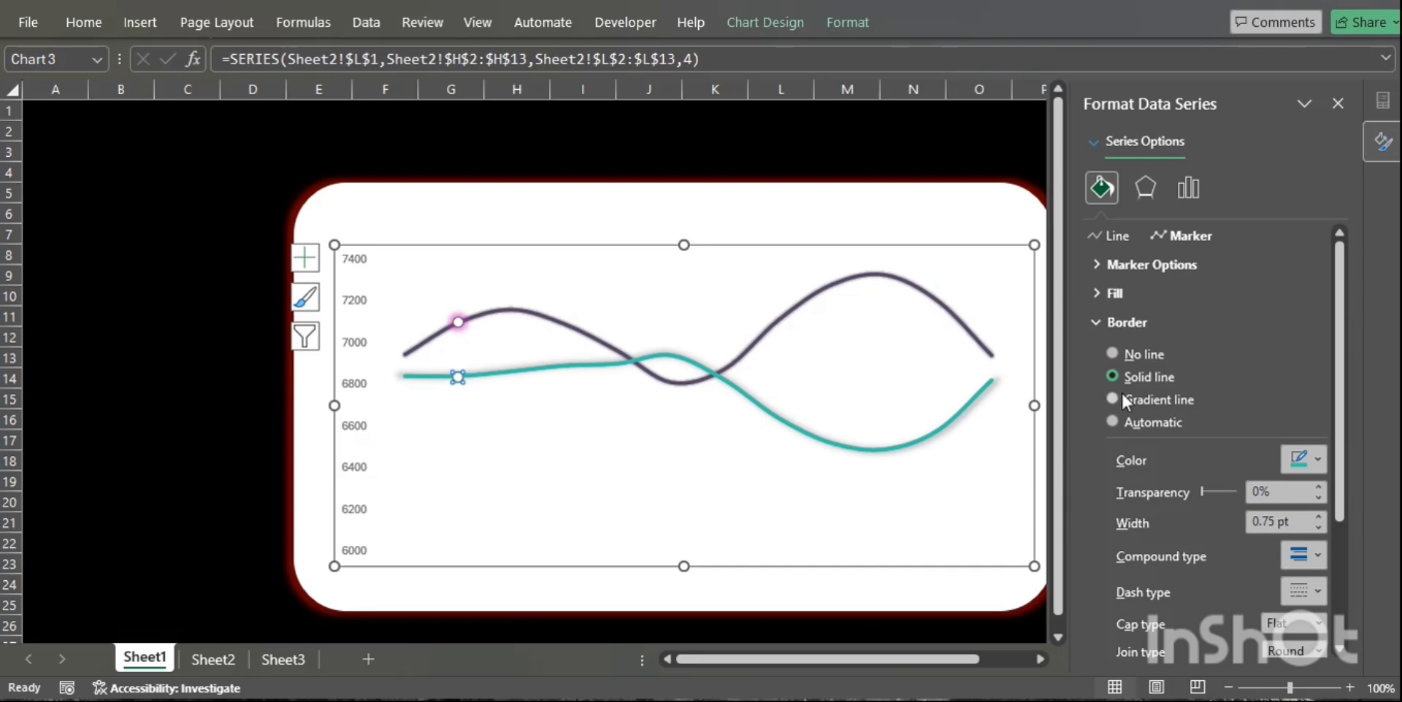
# Add a light blue glow to the Cursor S marker, set its size to 6 pt and deselect the chart.
pyautogui.click(1144, 190)
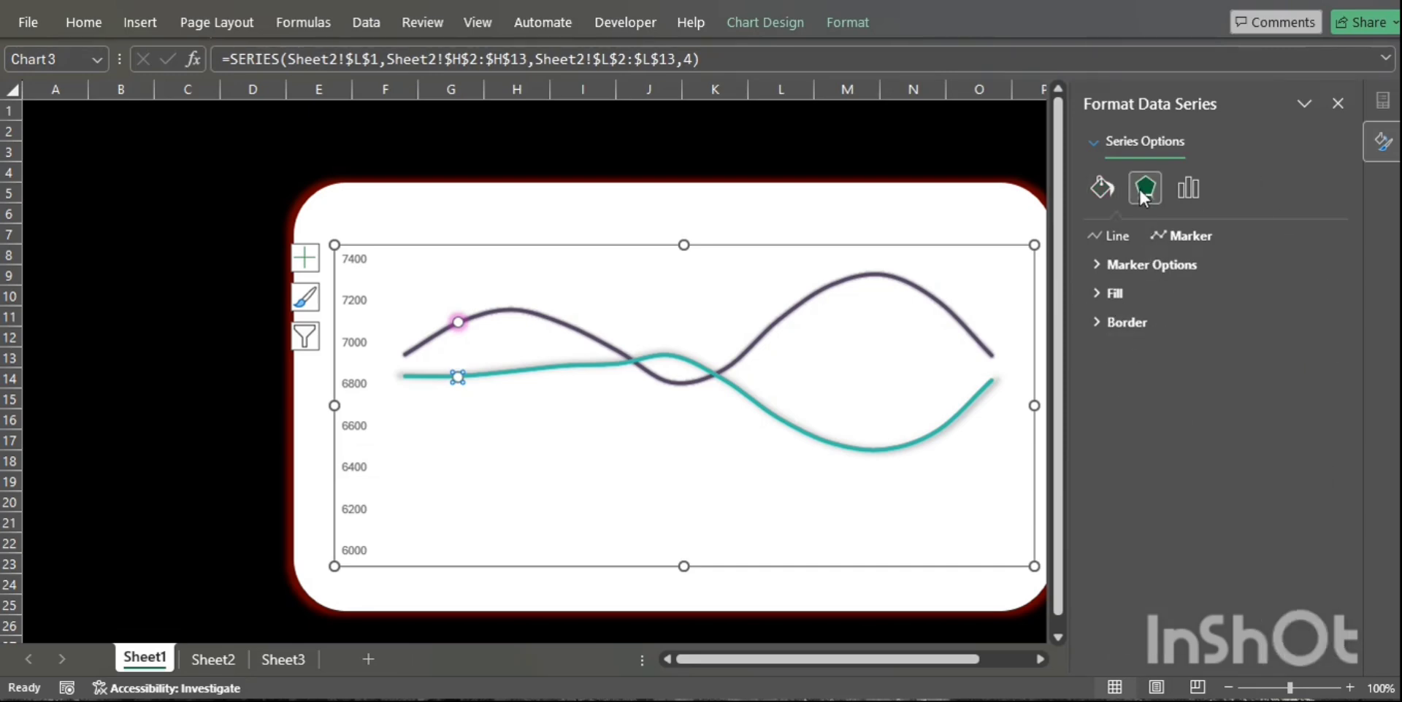
pyautogui.click(1177, 261)
pyautogui.click(1315, 295)
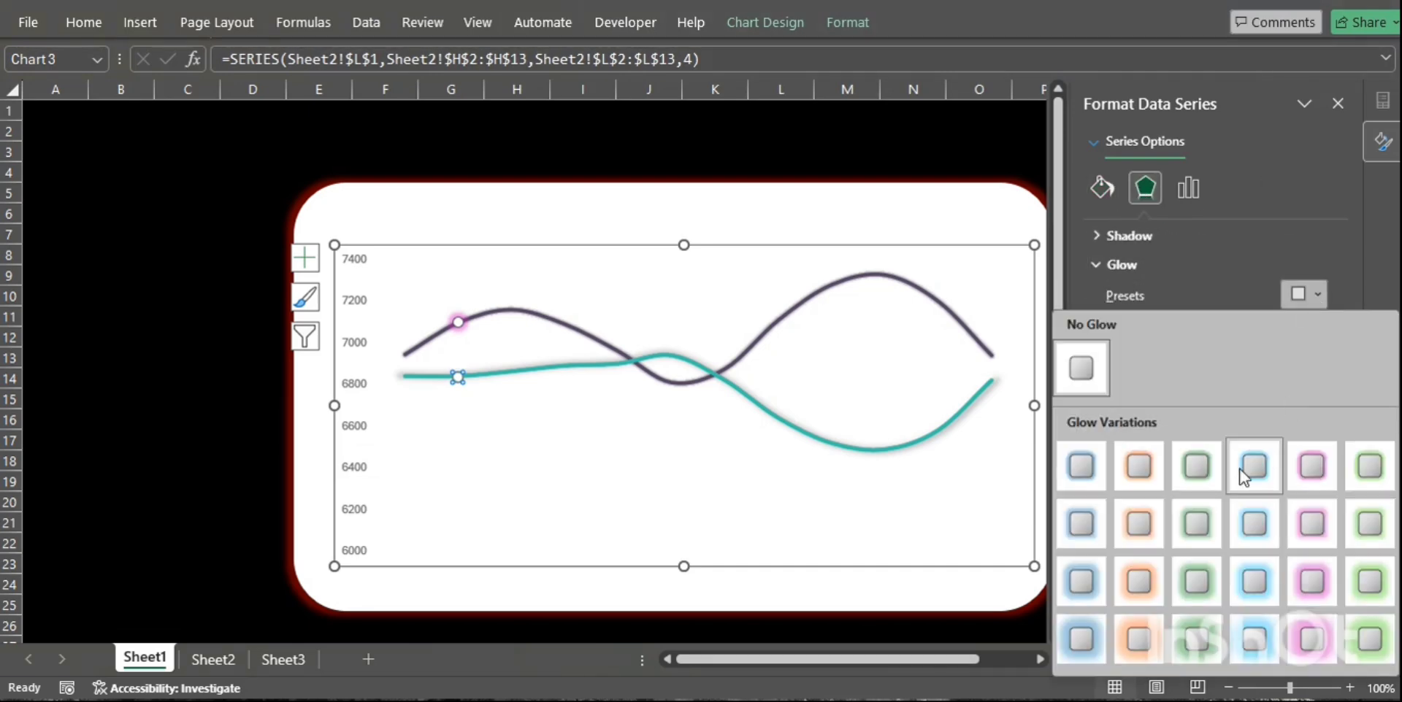
pyautogui.click(1266, 526)
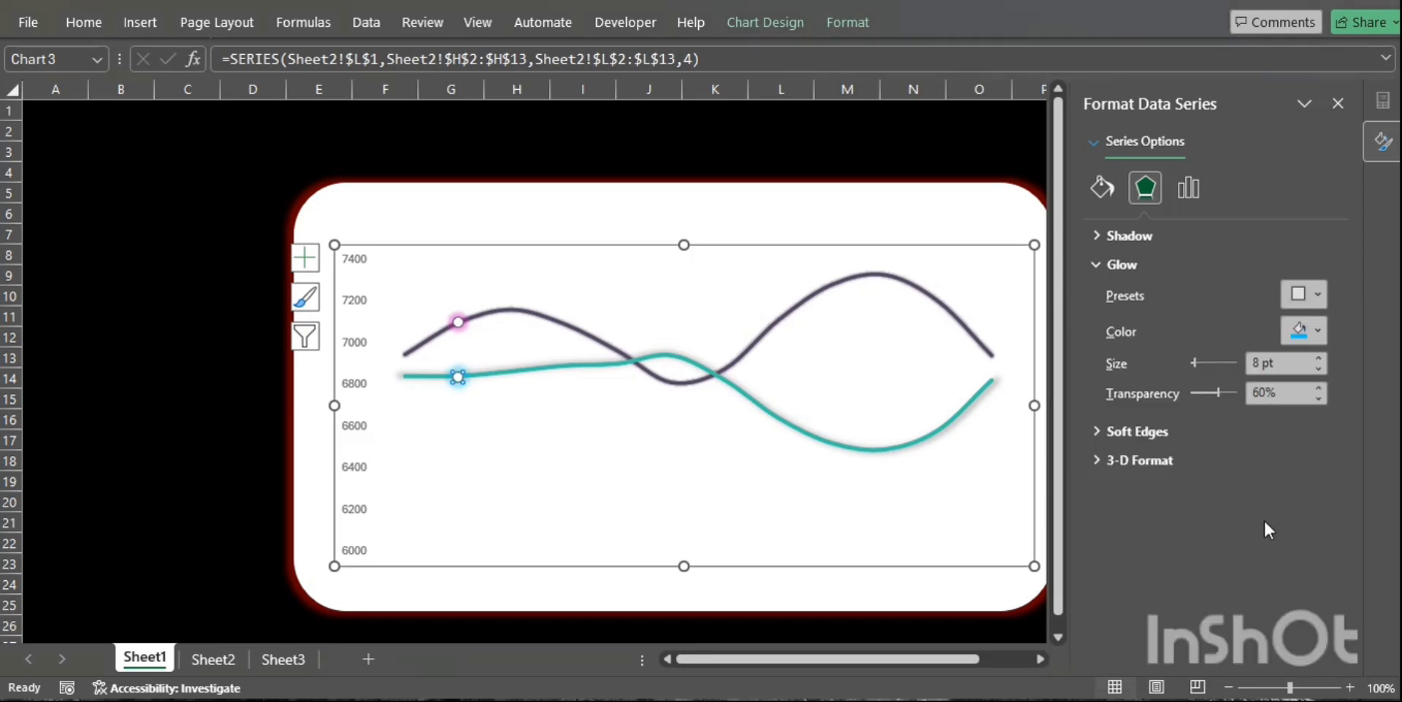
pyautogui.click(1317, 369)
pyautogui.click(1317, 367)
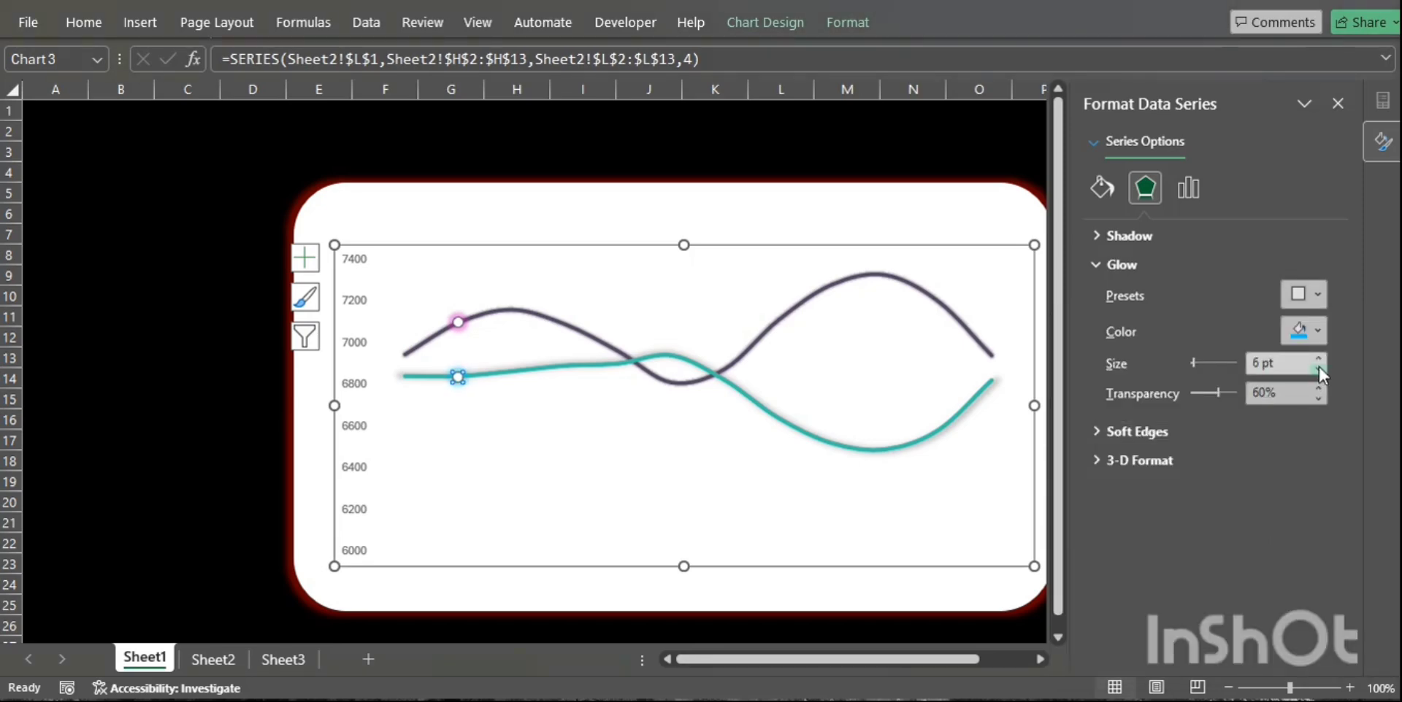
pyautogui.click(136, 385)
pyautogui.click(161, 340)
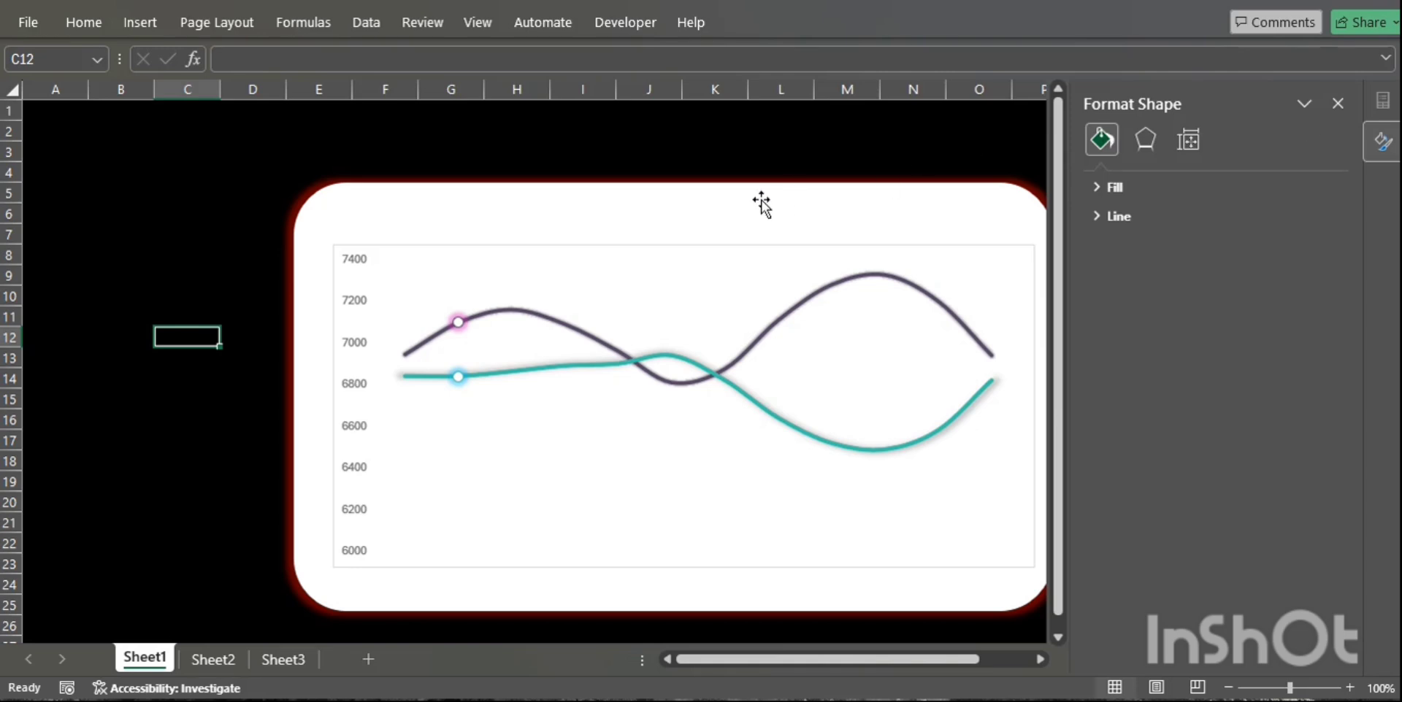
# Open the chart's data source selection and add a new series named Fill.
pyautogui.click(485, 315)
pyautogui.click(1095, 145)
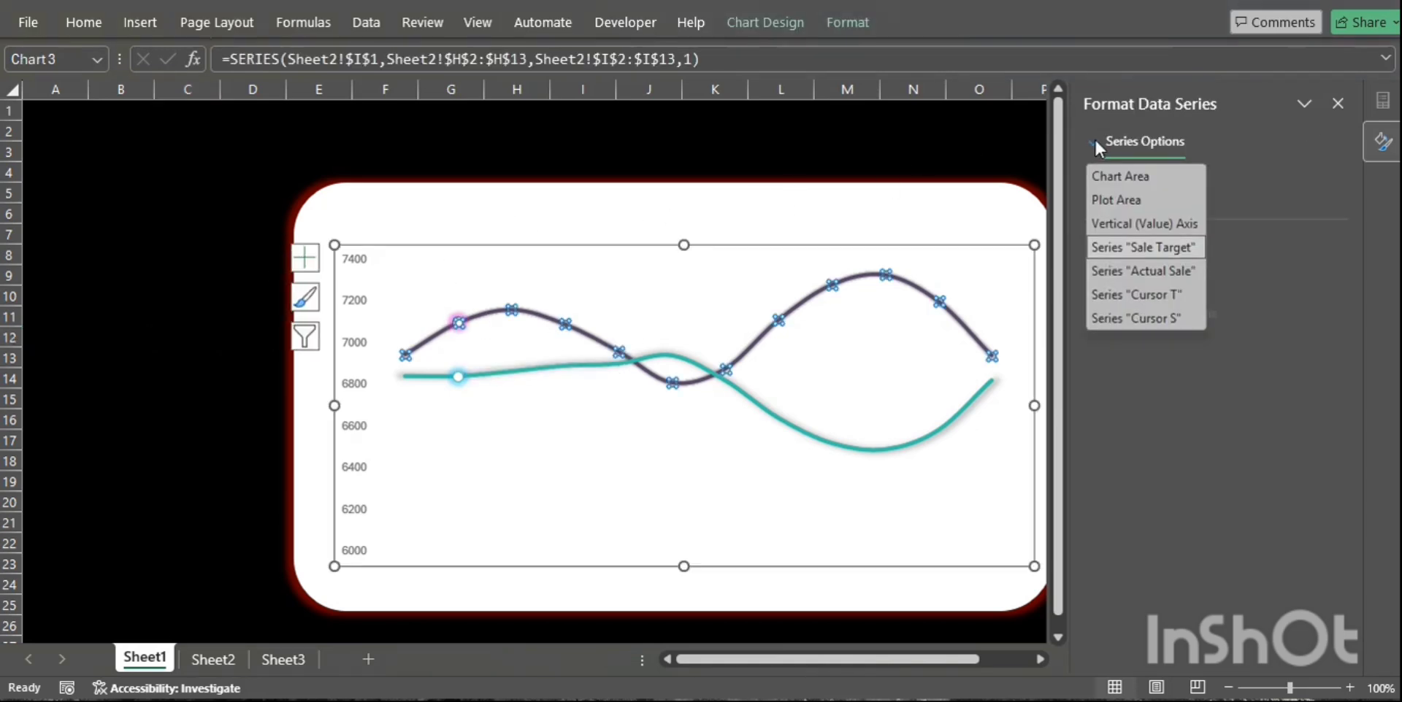
pyautogui.click(1152, 251)
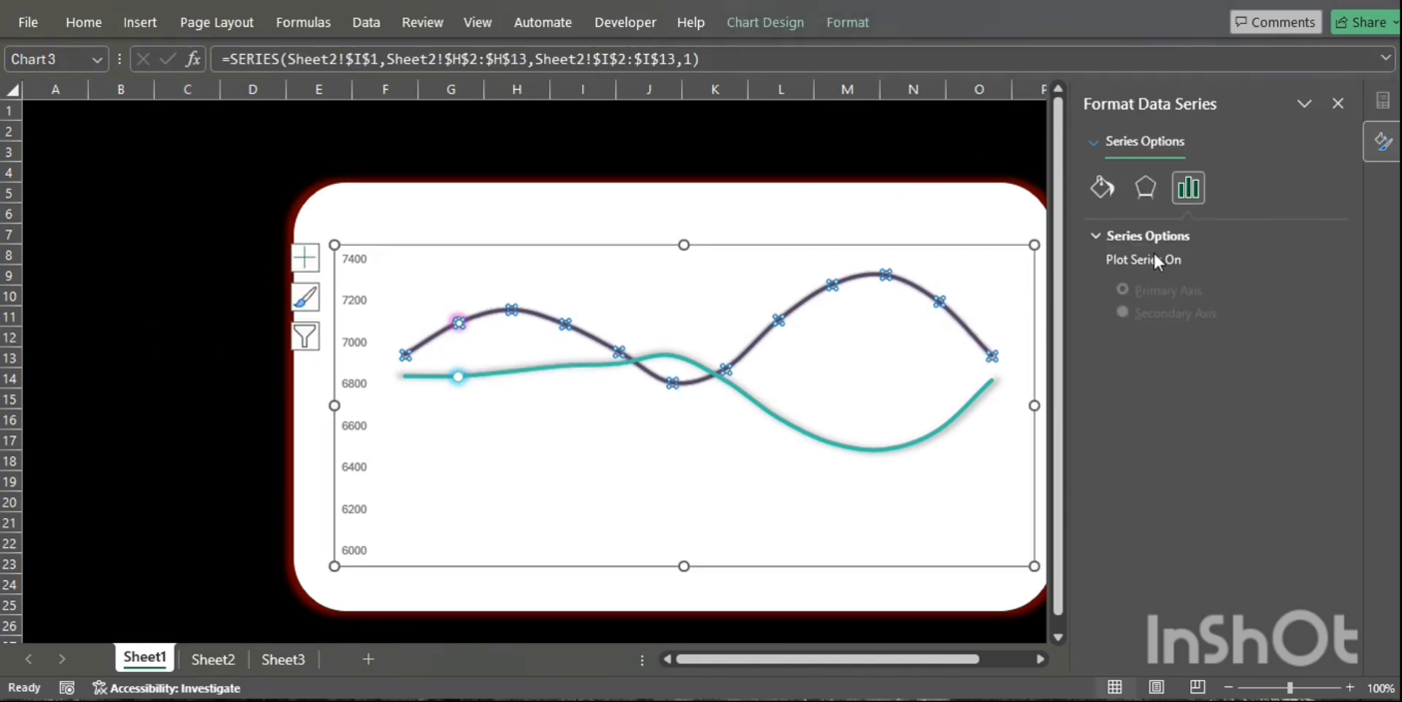
pyautogui.click(774, 22)
pyautogui.click(1022, 66)
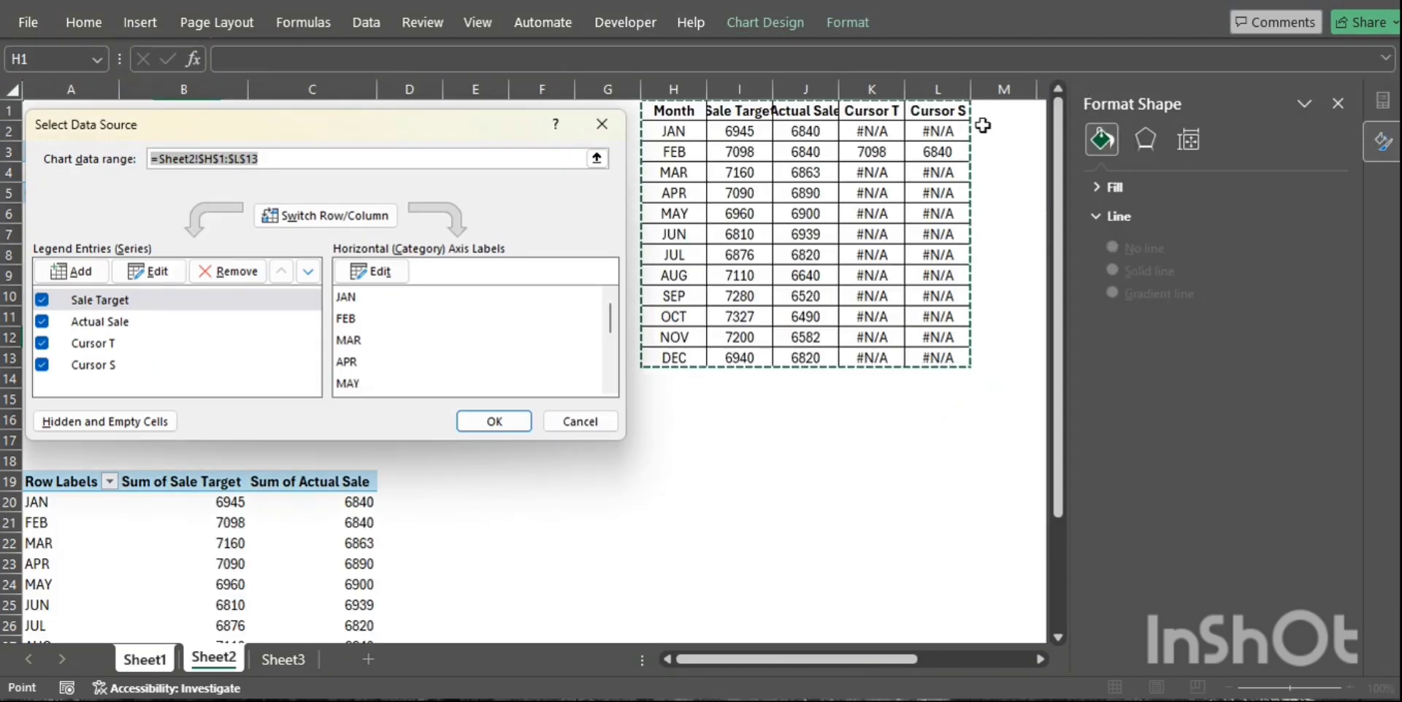
pyautogui.click(71, 271)
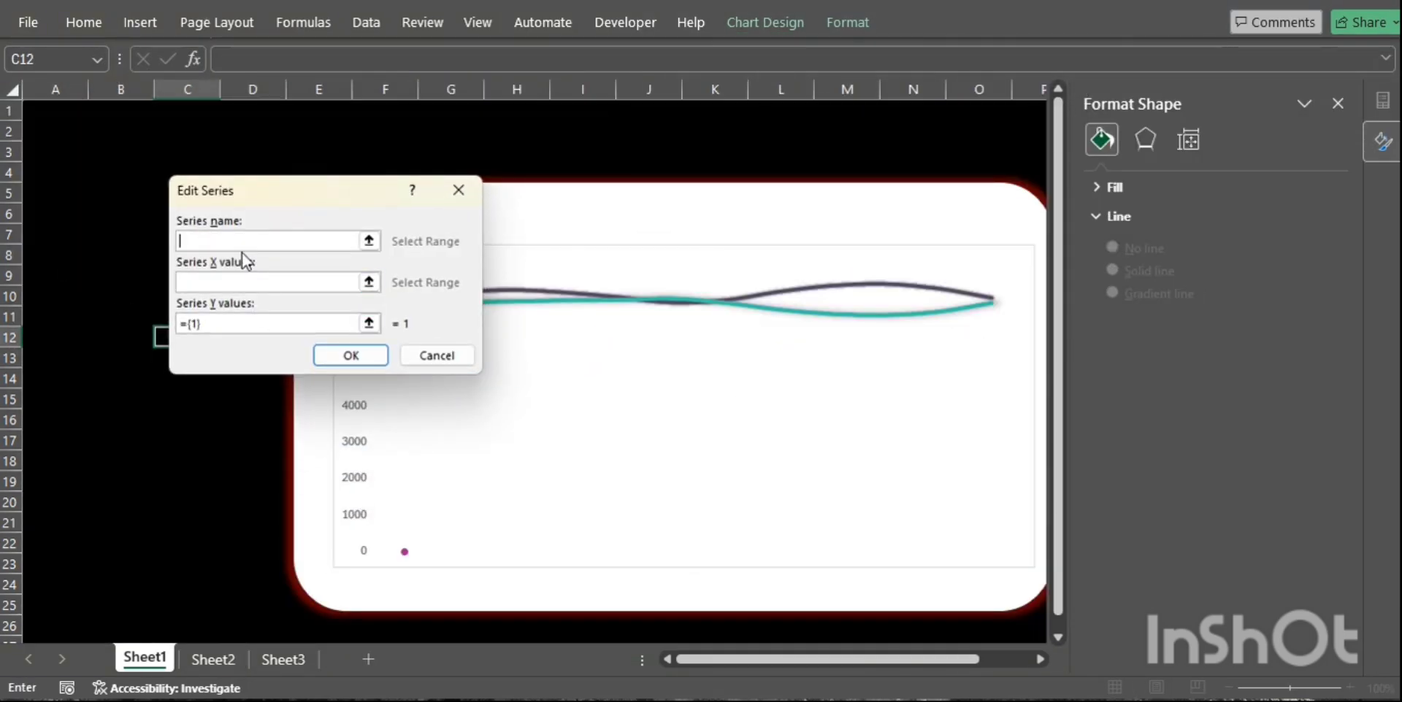
pyautogui.write('Fill')
pyautogui.press('Tab')
pyautogui.press('Tab')
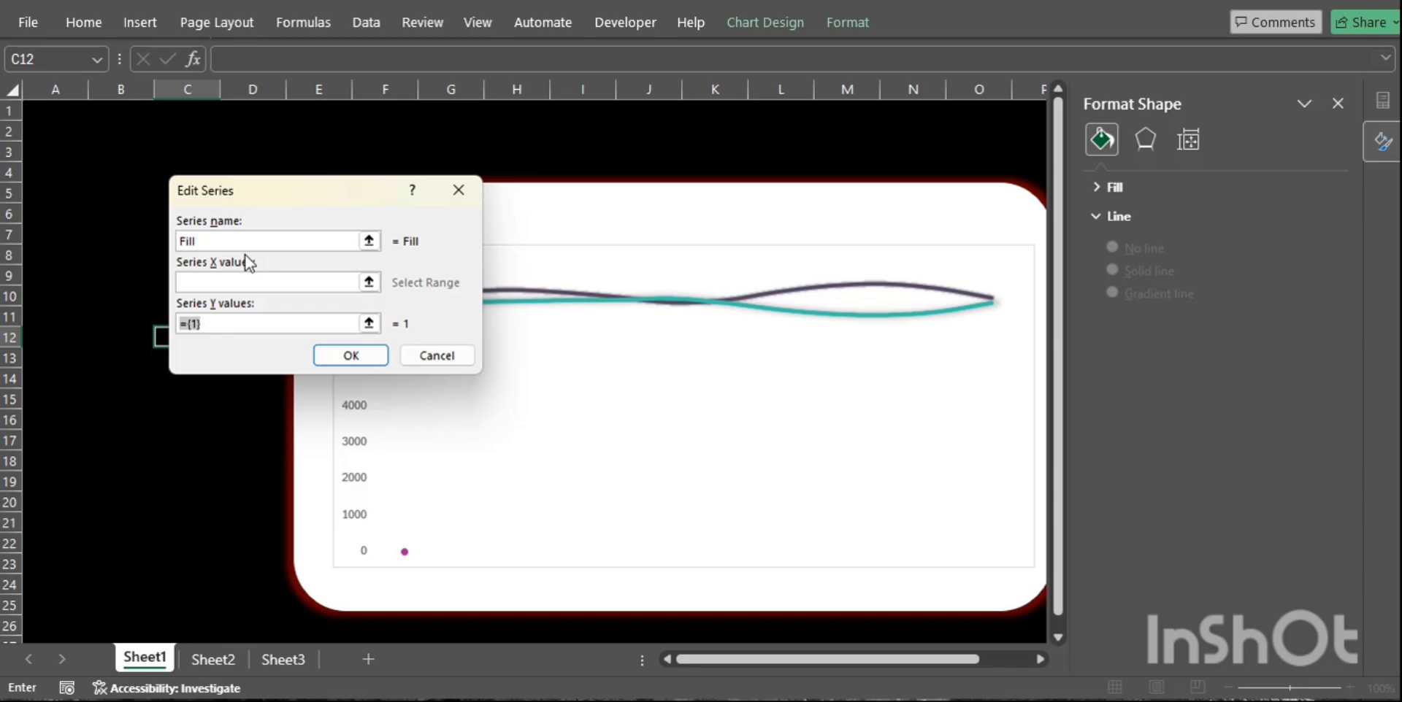
# Set the Fill series' Y values to the Sale Target figures in Sheet2!$I$2:$I$13 and apply the data source changes.
pyautogui.write('=')
pyautogui.click(213, 659)
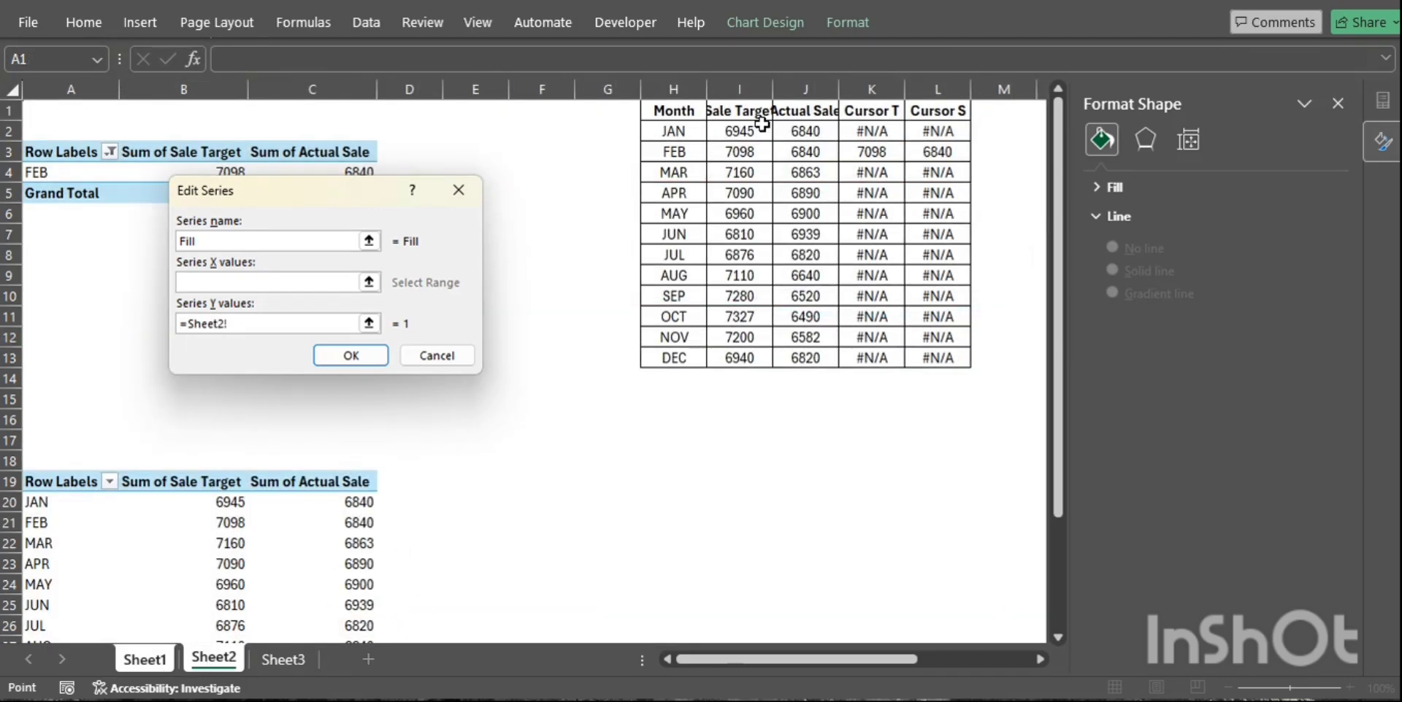
pyautogui.moveTo(740, 131); pyautogui.dragTo(752, 358)
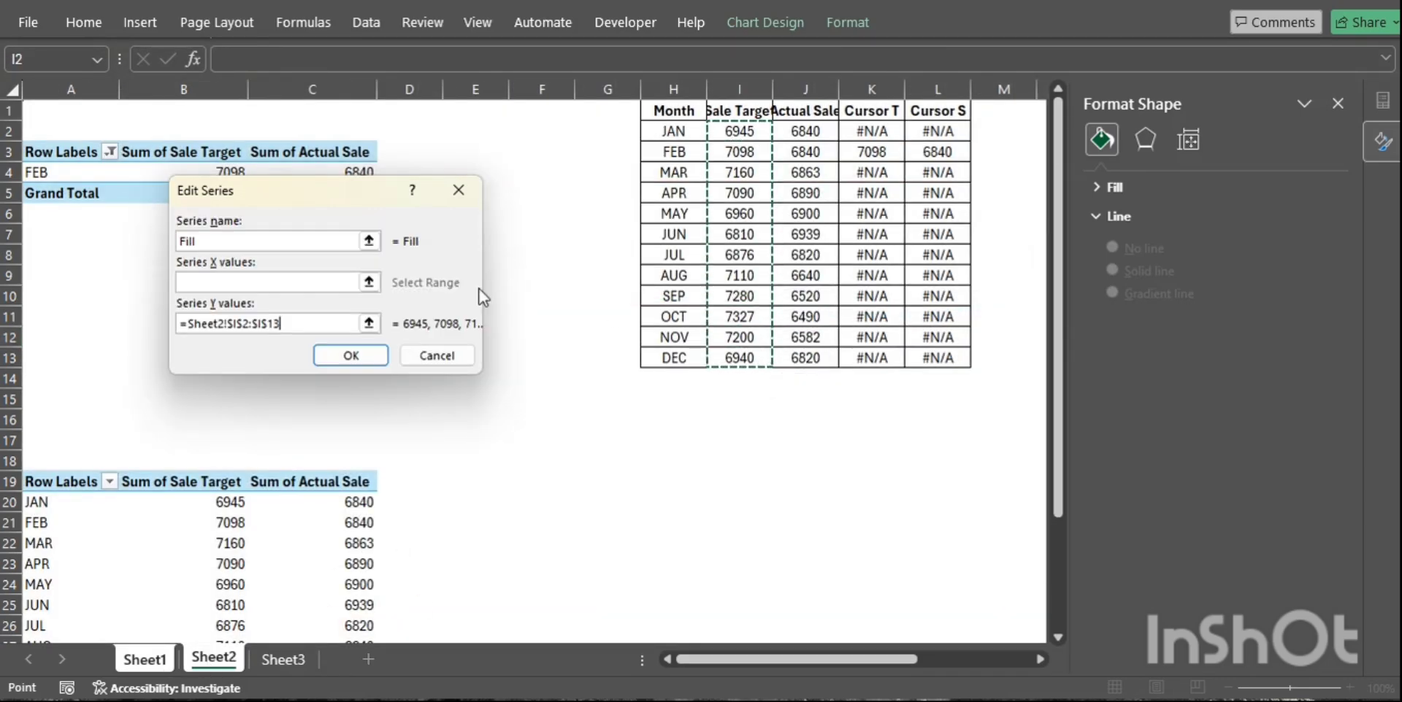
pyautogui.click(362, 356)
pyautogui.click(489, 423)
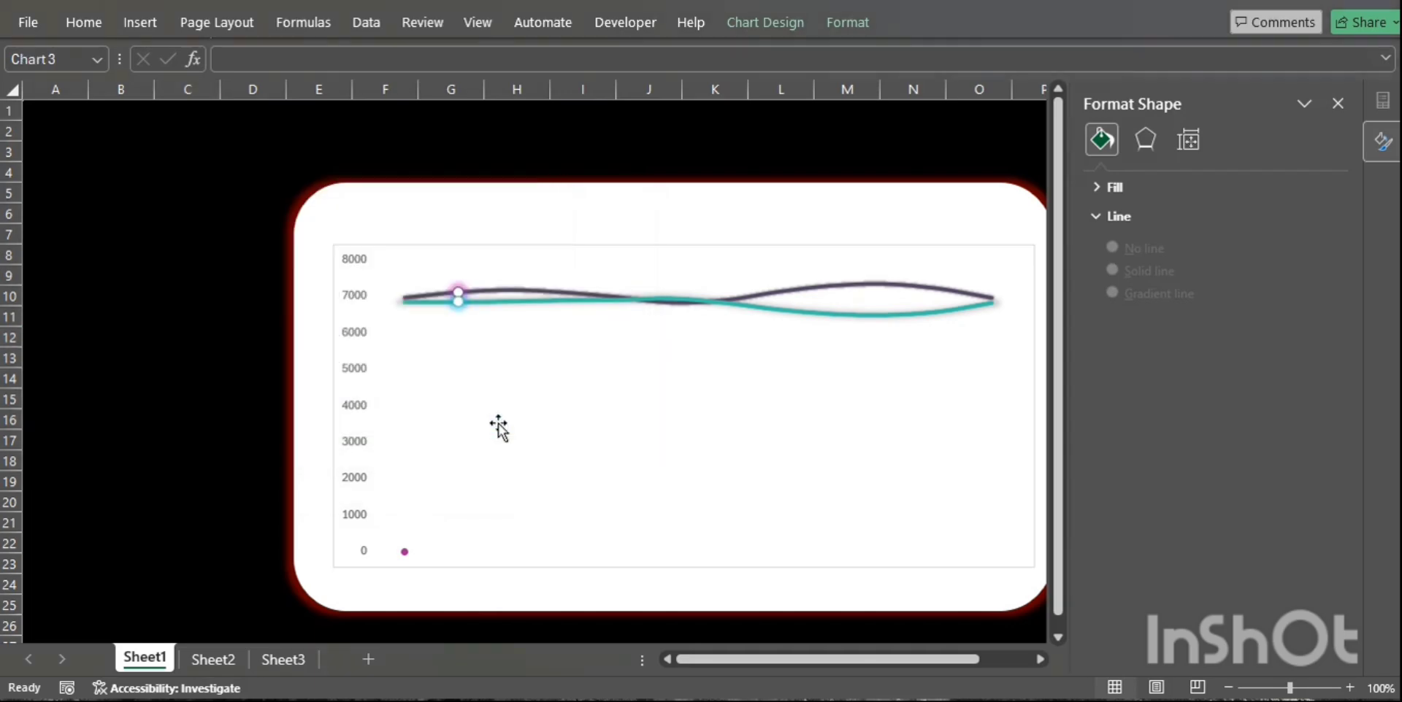
# Select the Fill series in the chart and change its chart type to area.
pyautogui.click(1095, 143)
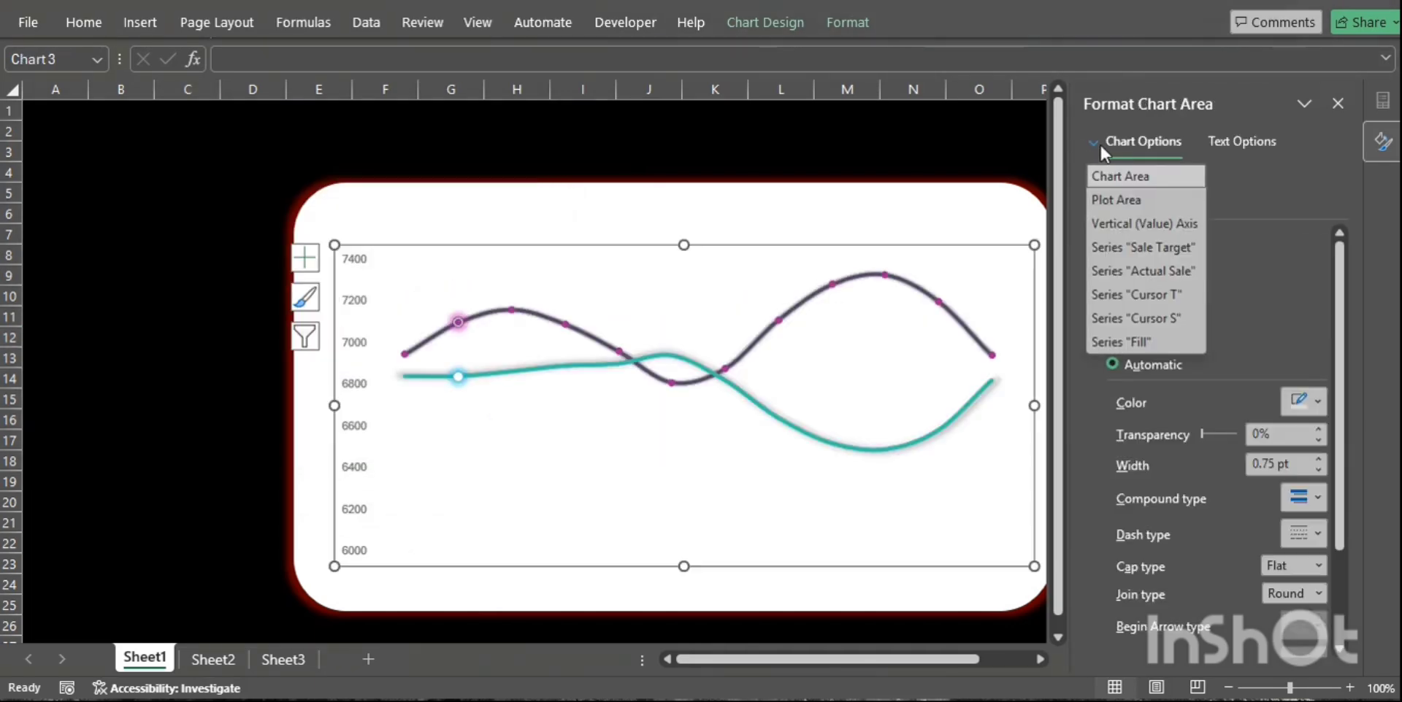
pyautogui.click(1175, 335)
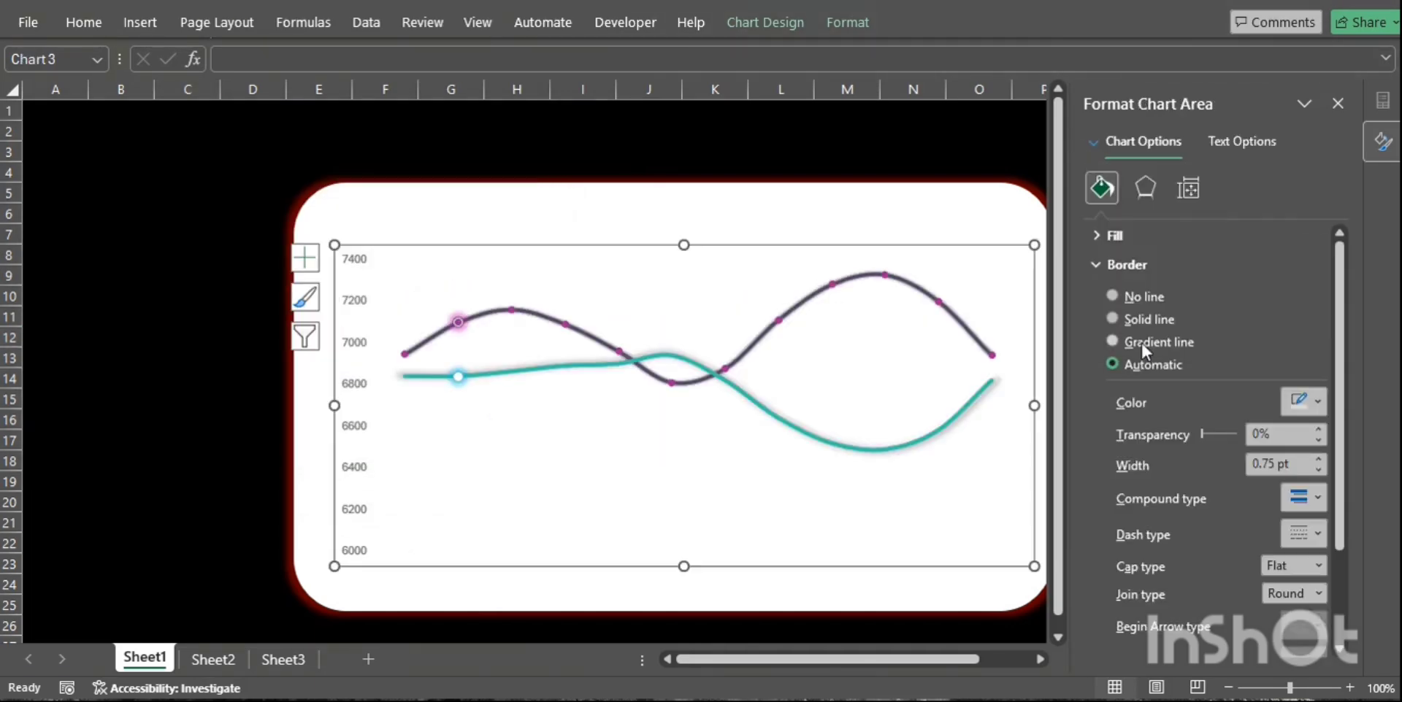
pyautogui.click(140, 23)
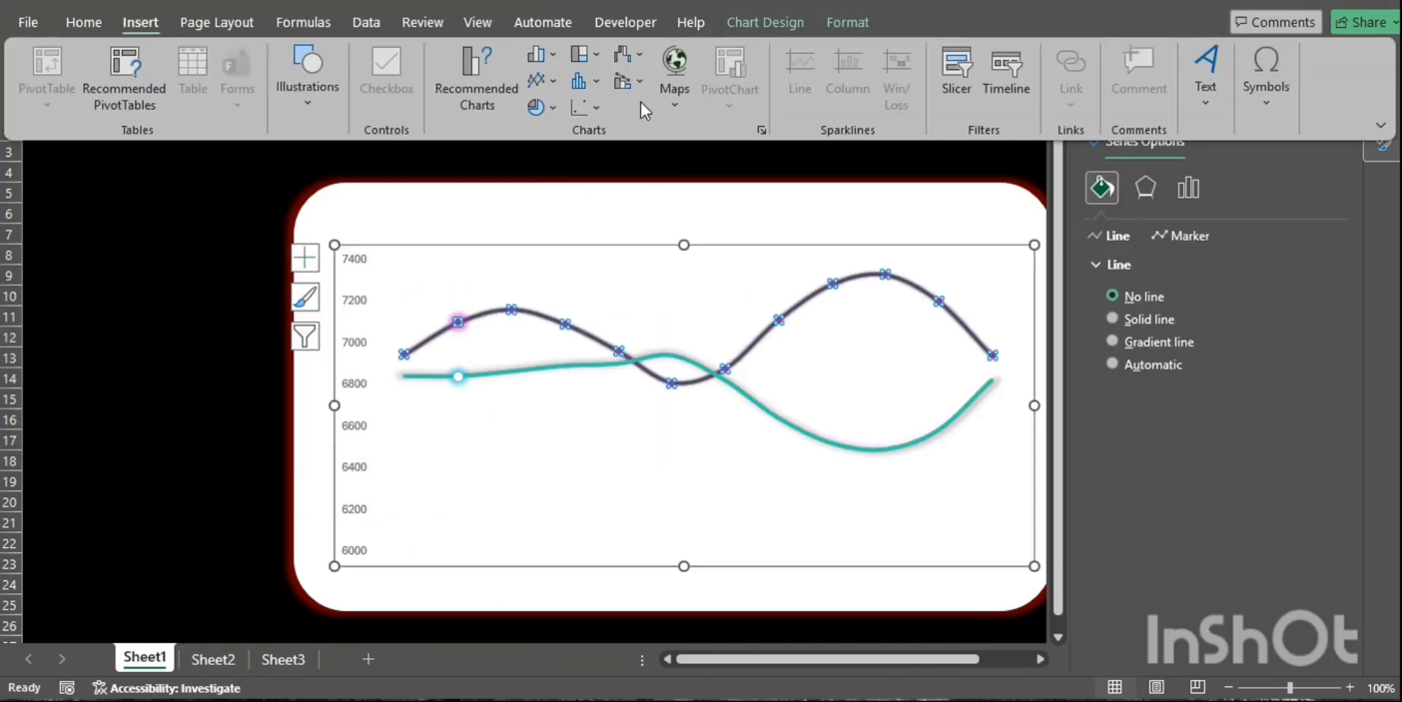
pyautogui.click(545, 81)
pyautogui.click(554, 406)
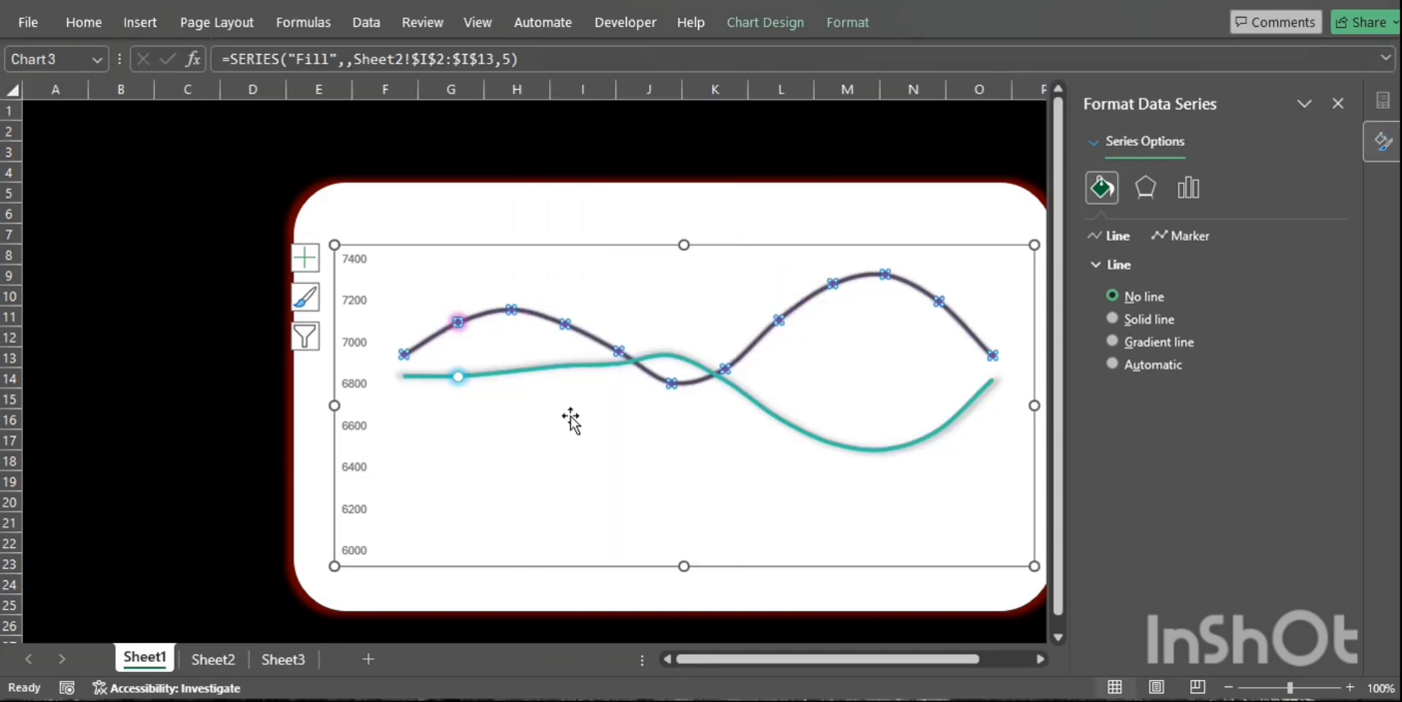
# Select the Fill area in the chart and change its fill to a gradient.
pyautogui.click(854, 346)
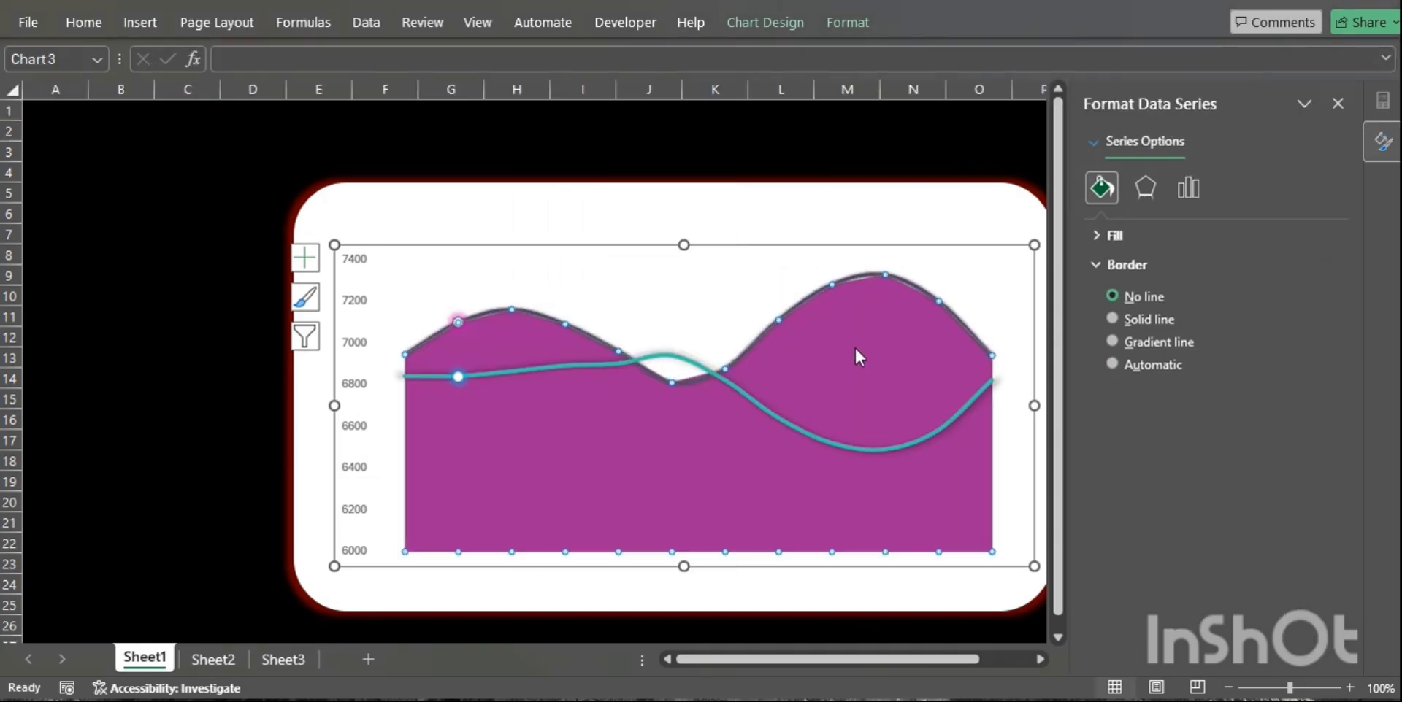
pyautogui.click(1096, 148)
pyautogui.click(1142, 244)
pyautogui.click(1128, 255)
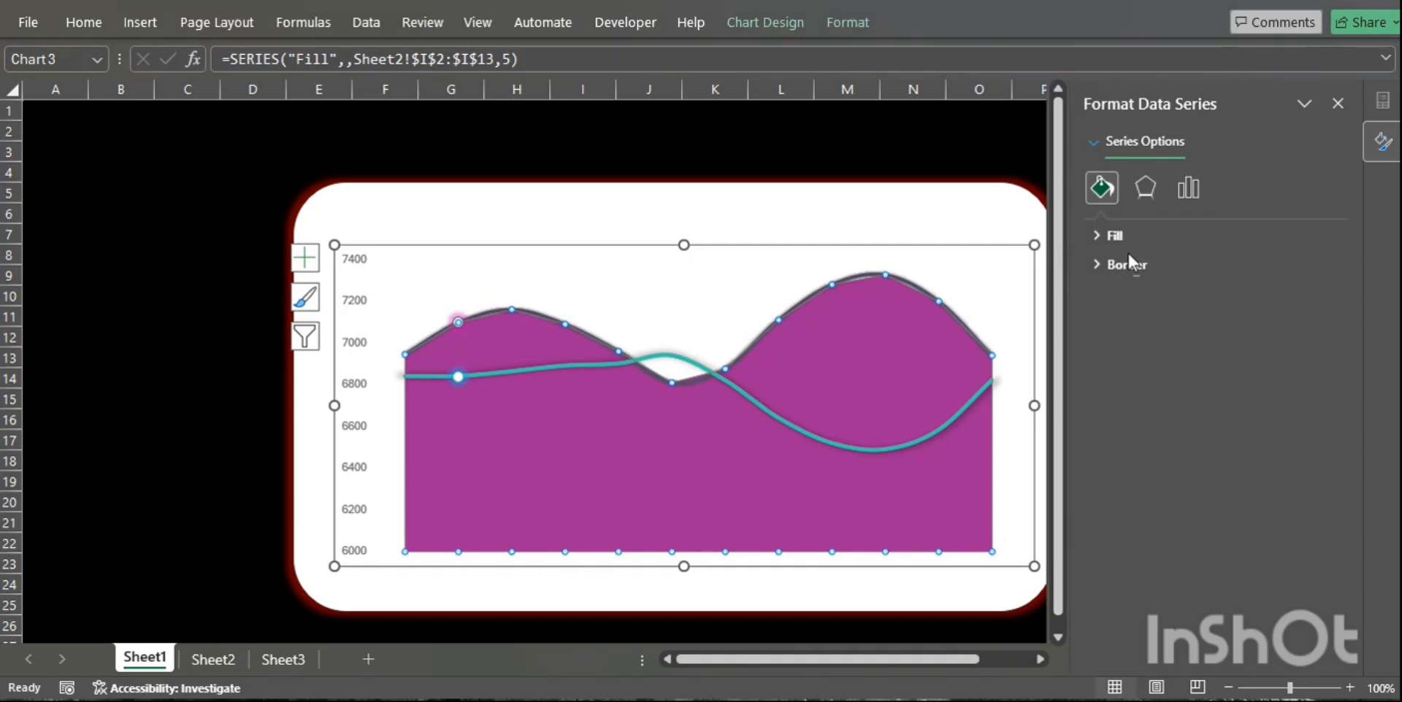
pyautogui.click(1120, 235)
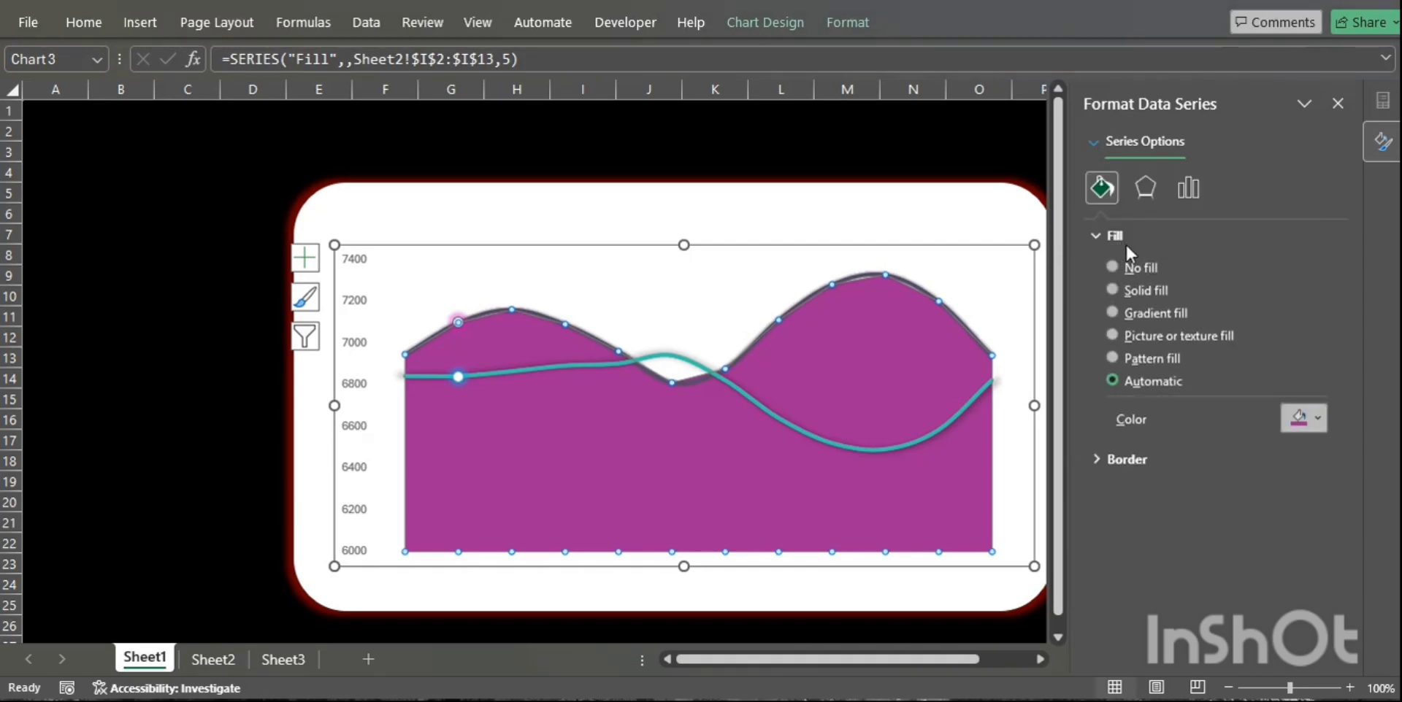
pyautogui.click(1132, 462)
pyautogui.click(1128, 459)
pyautogui.click(1150, 321)
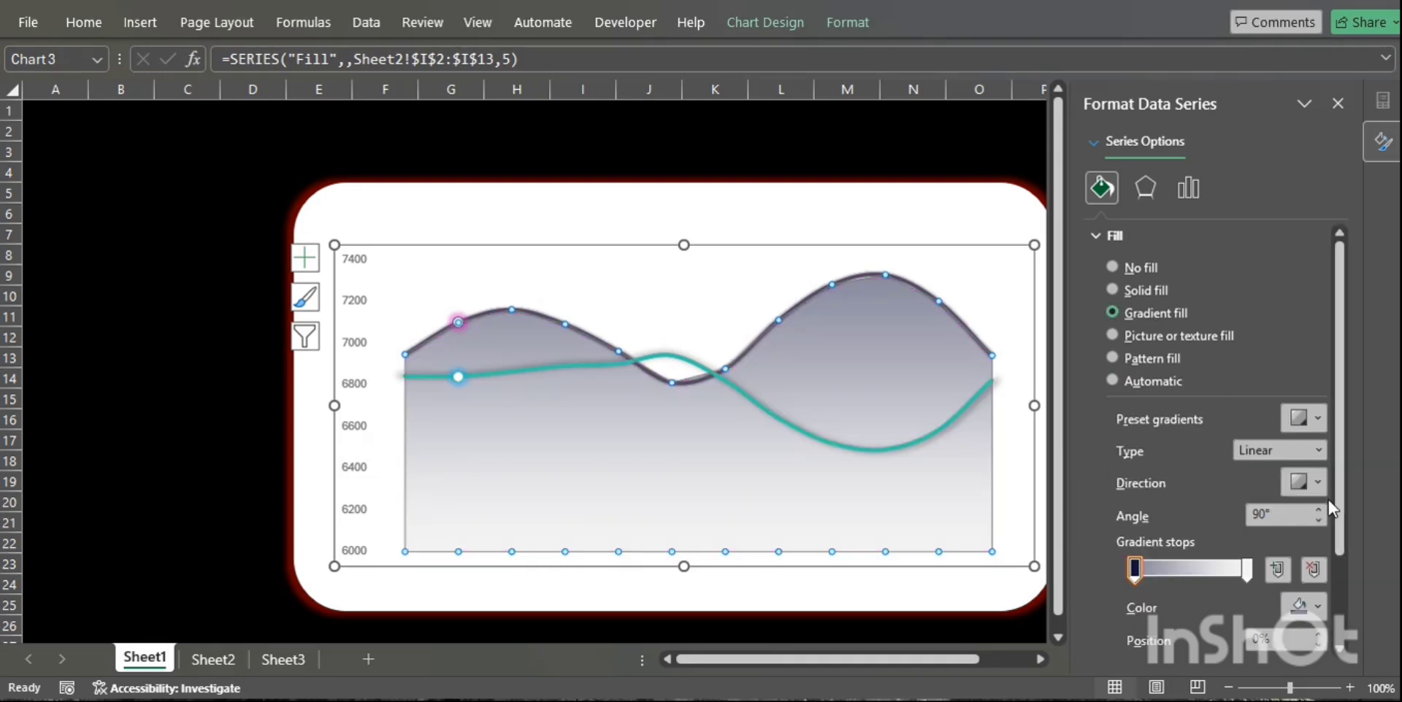
# Color the Fill area's first gradient stop with the recent dark purple and set its transparency to 40%.
pyautogui.click(1246, 571)
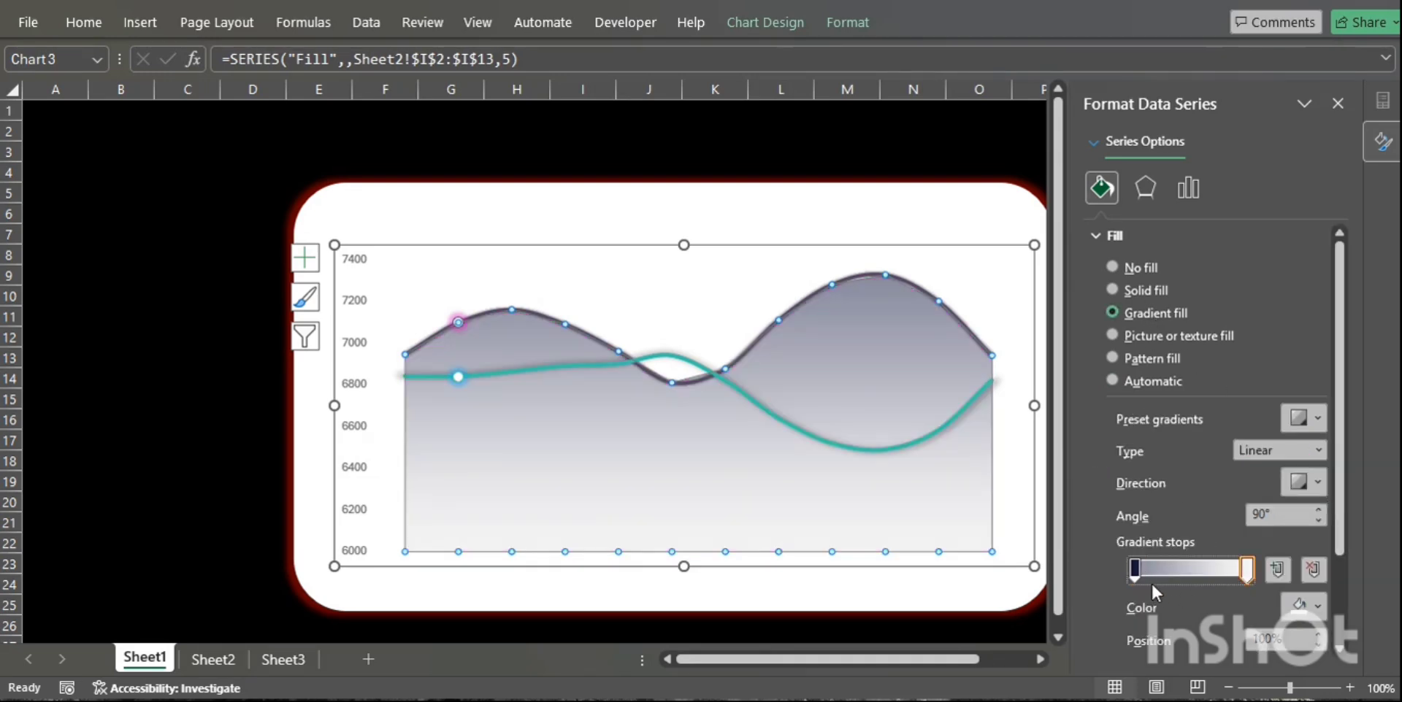
pyautogui.click(1133, 570)
pyautogui.click(1314, 609)
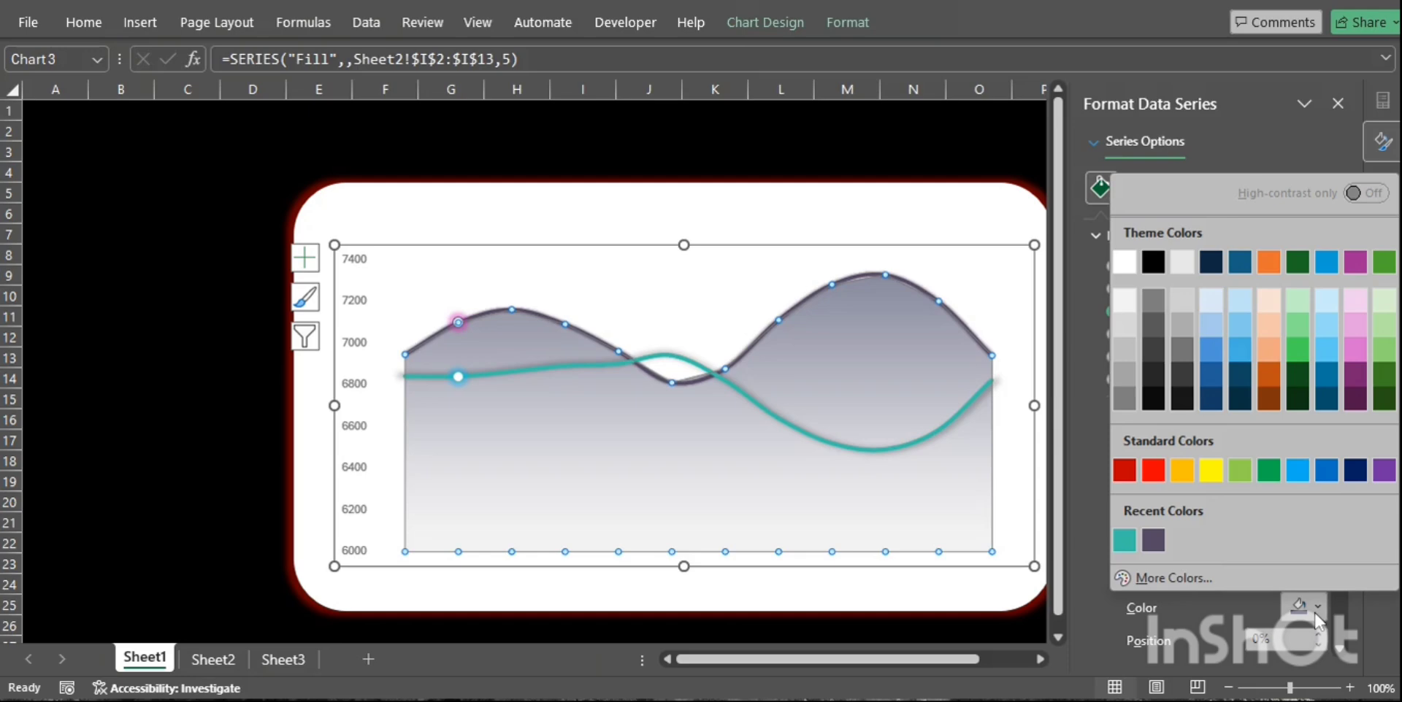
pyautogui.click(1153, 541)
pyautogui.scroll(-1, 1236, 597)
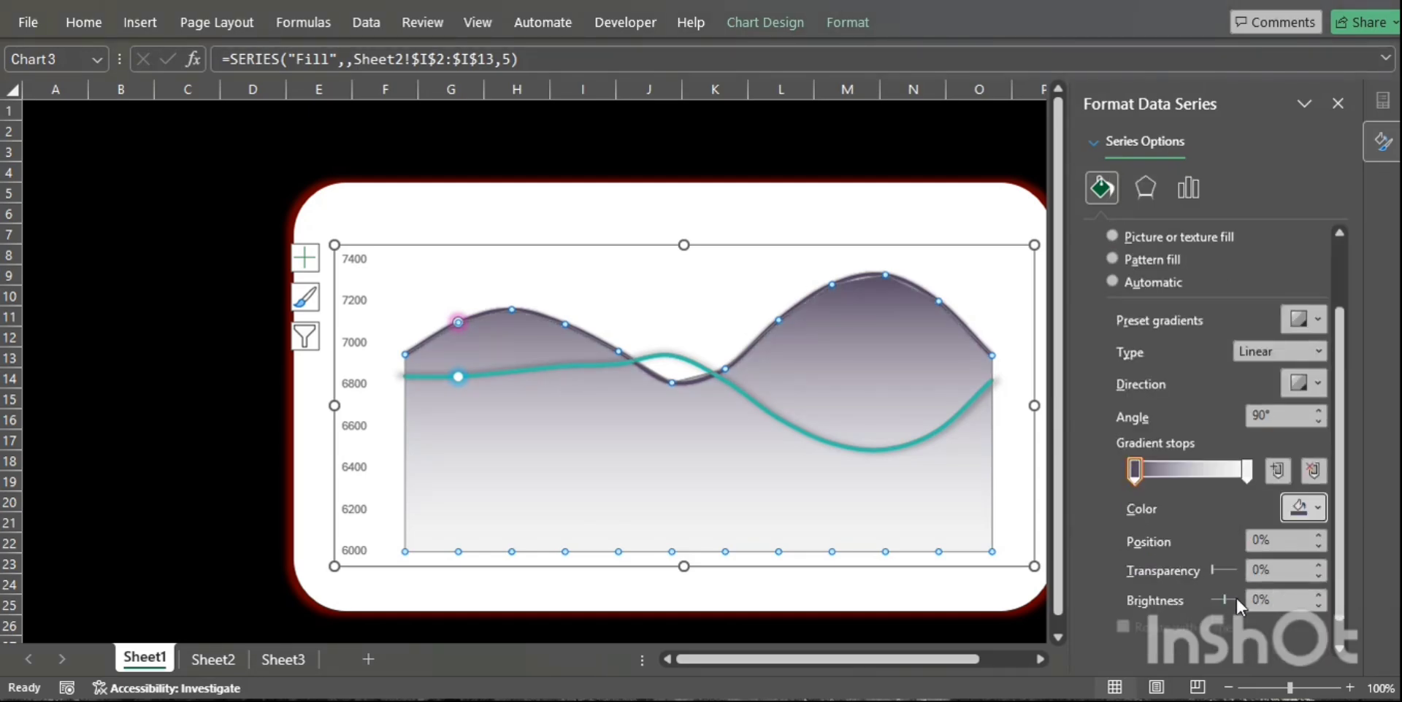
pyautogui.click(1280, 569)
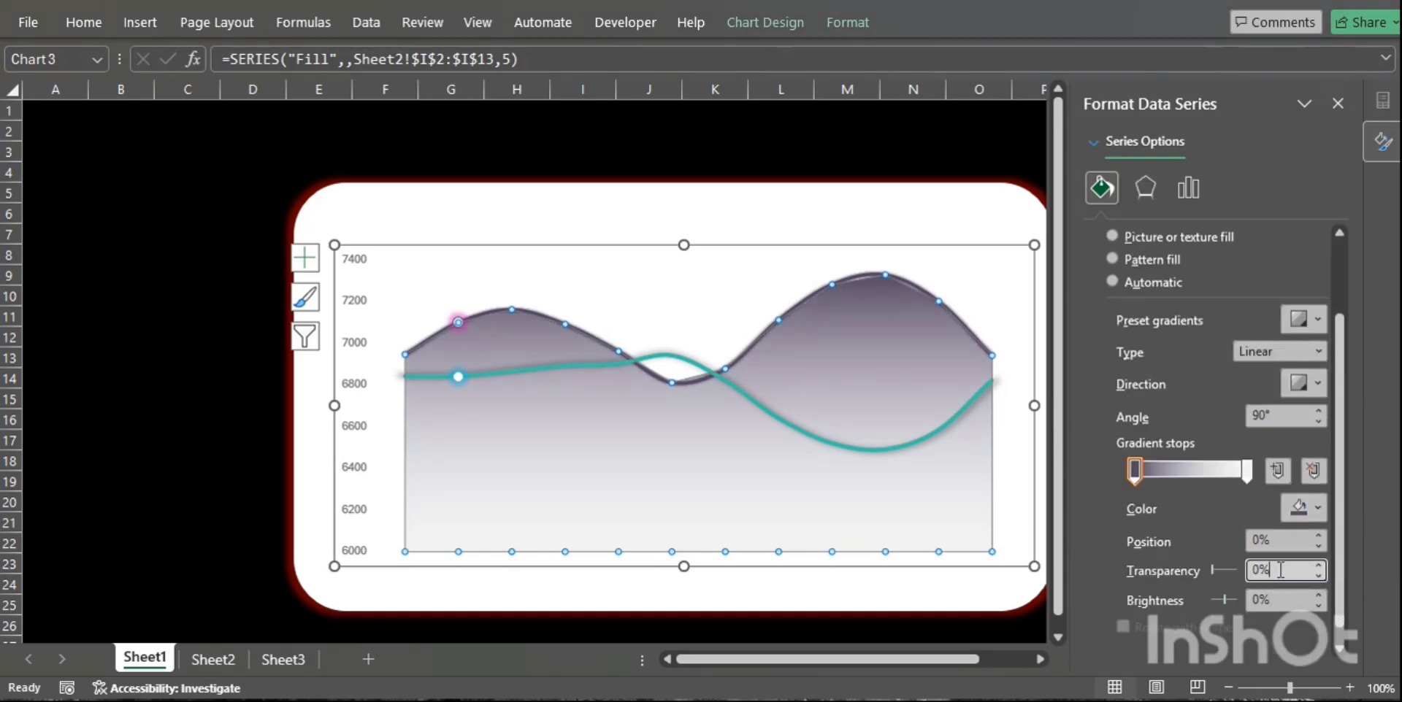
pyautogui.click(1225, 571)
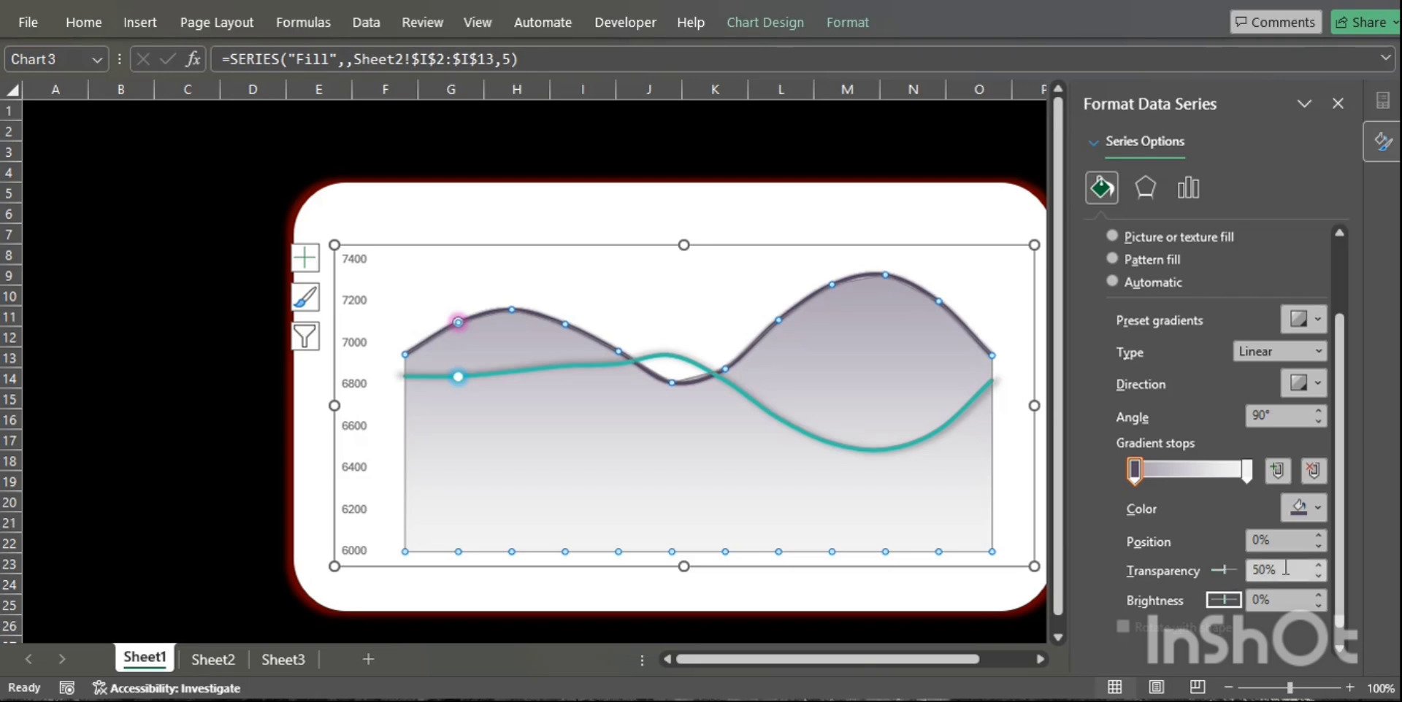
pyautogui.moveTo(1289, 569); pyautogui.dragTo(1205, 568)
pyautogui.write('40')
pyautogui.press('Tab')
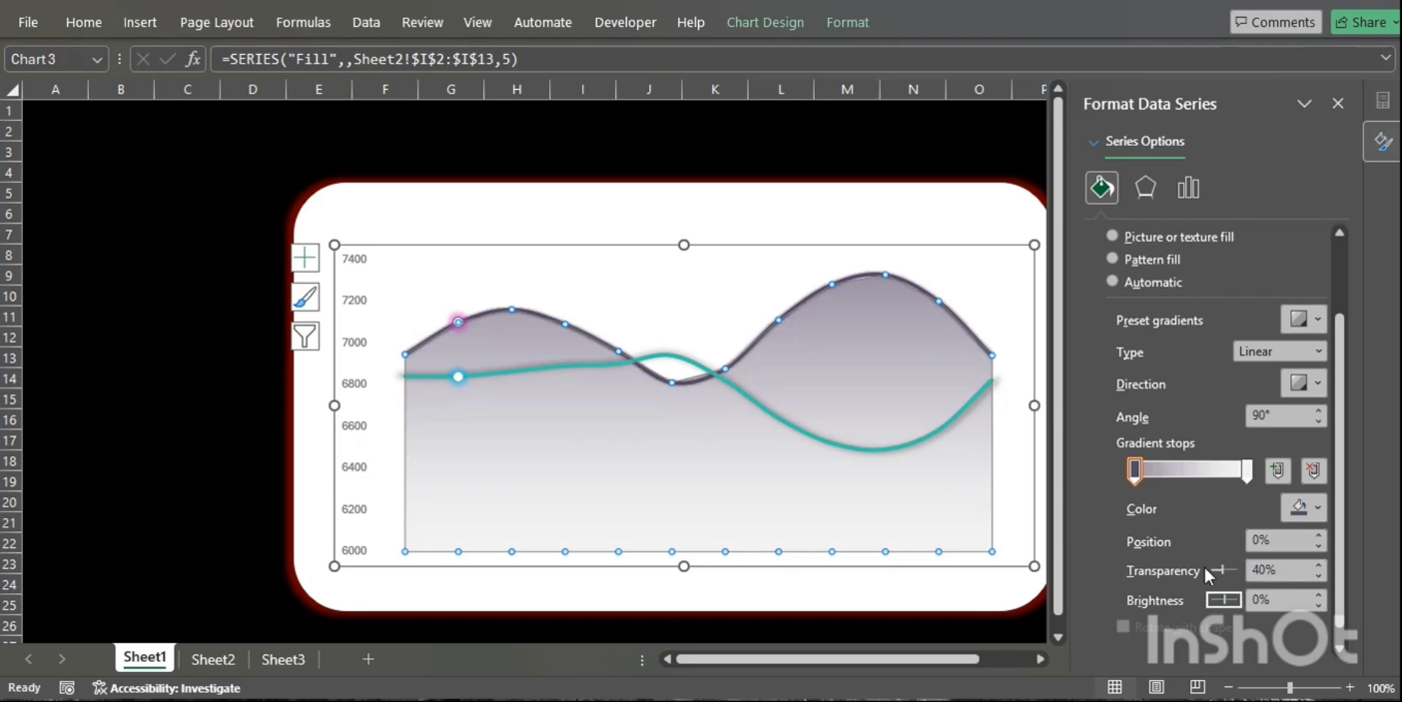
# Set the Fill area's last gradient stop to -3% brightness and deselect the chart.
pyautogui.click(1246, 476)
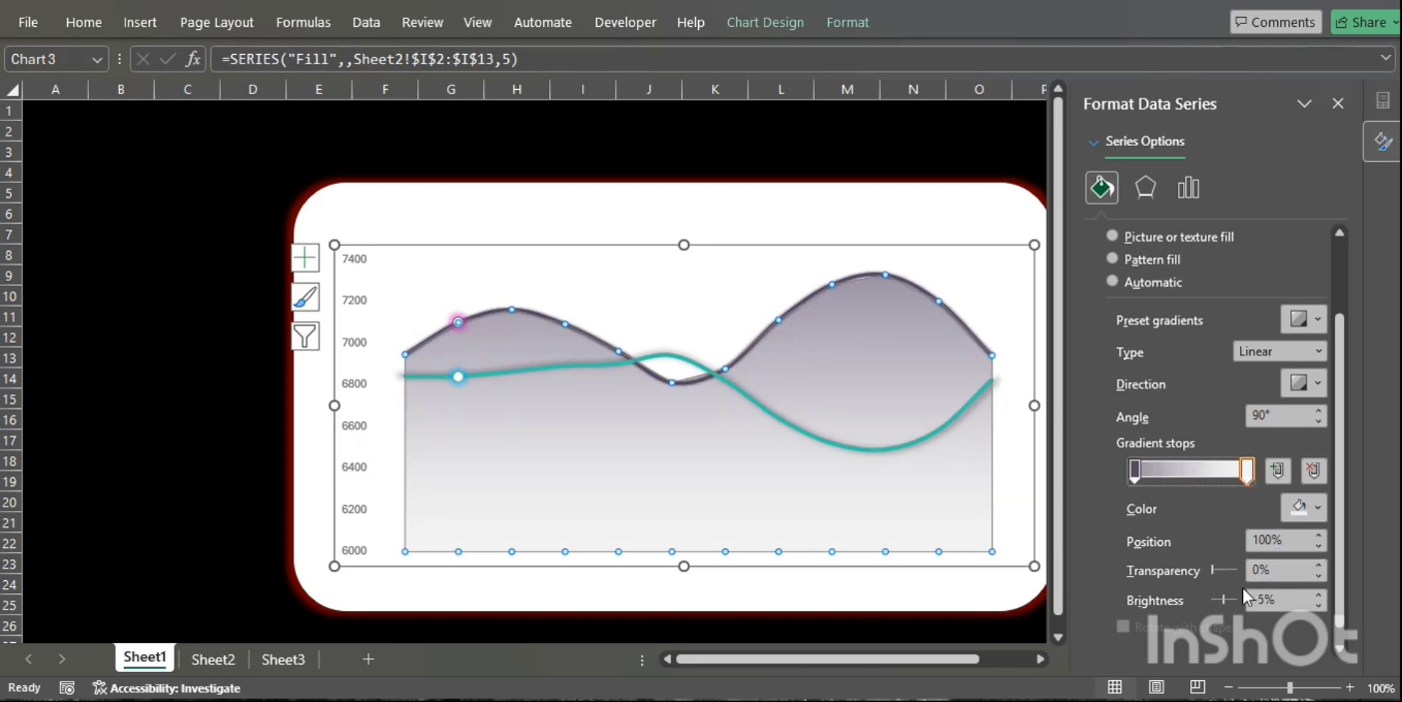
pyautogui.click(1318, 606)
pyautogui.click(1318, 606)
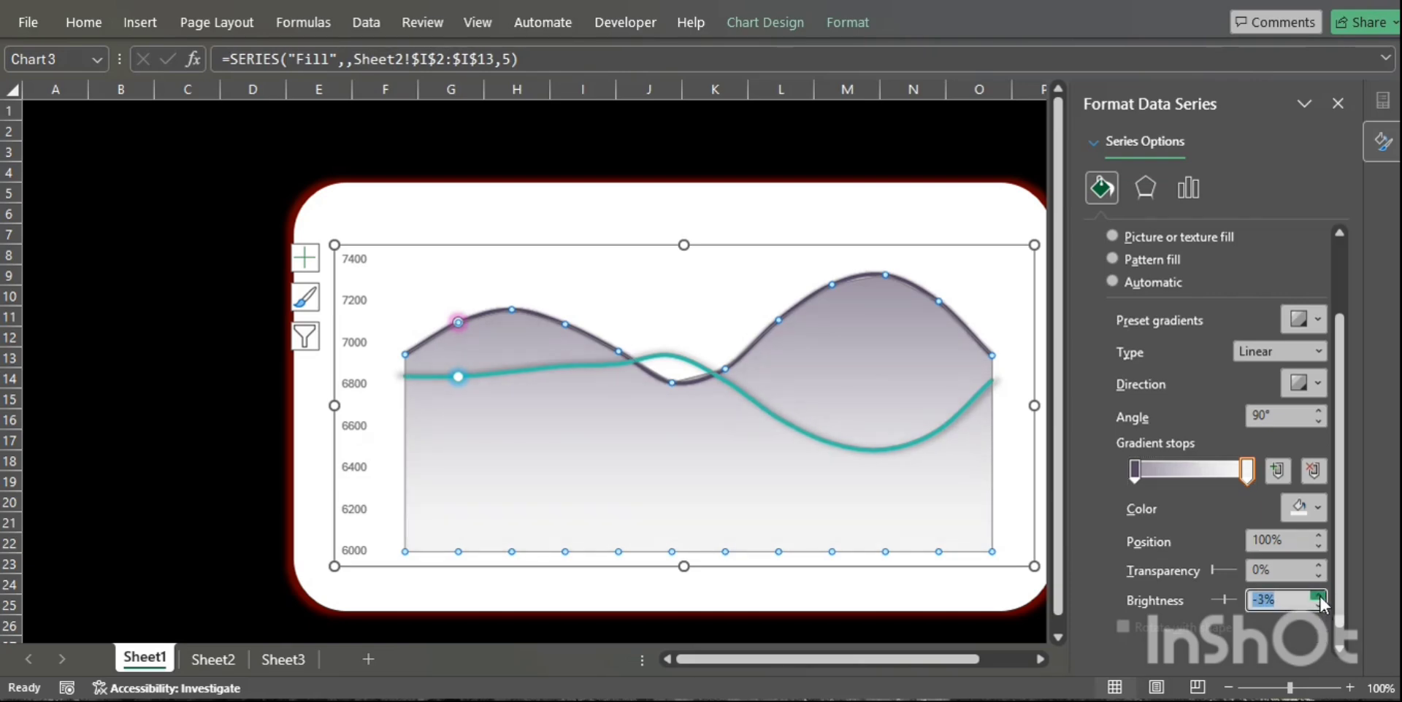
pyautogui.click(884, 139)
# Select the Sale Target line and enlarge its glow by a few points.
pyautogui.click(905, 277)
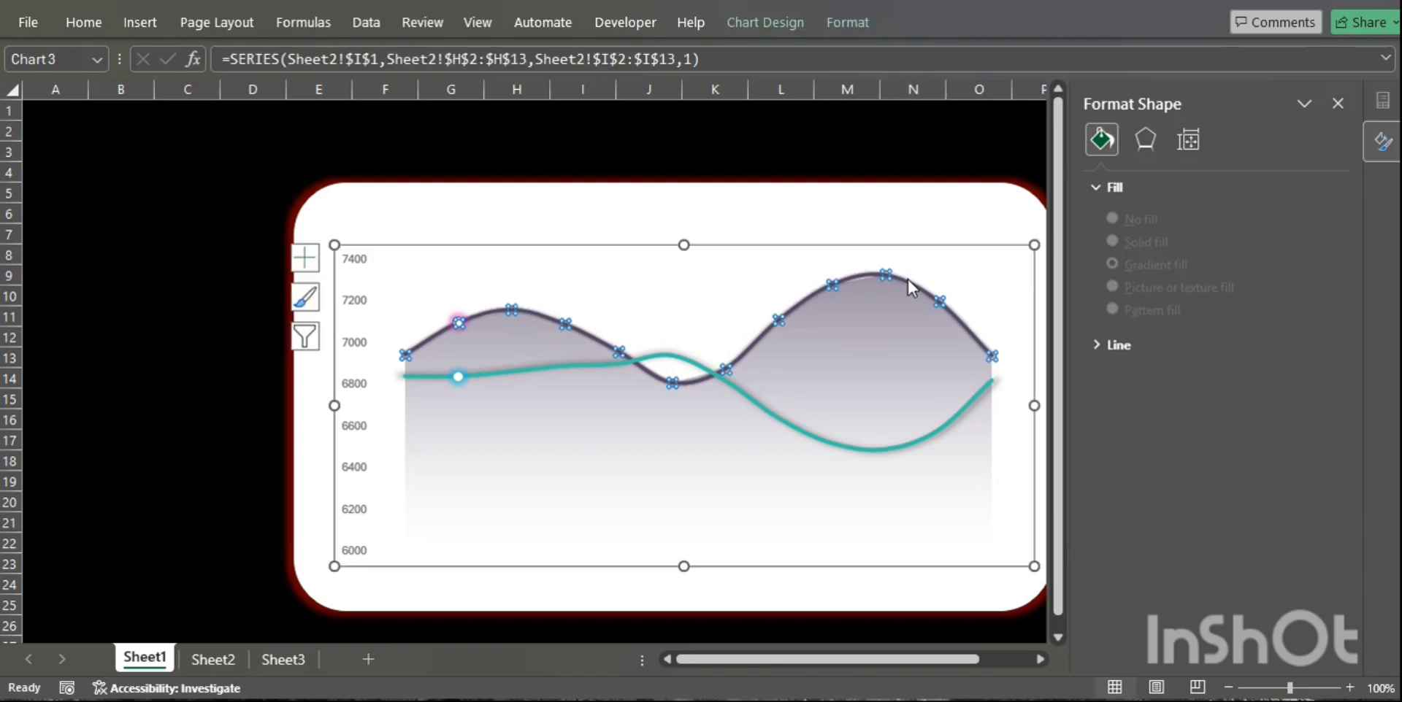
pyautogui.click(1099, 190)
pyautogui.click(1124, 263)
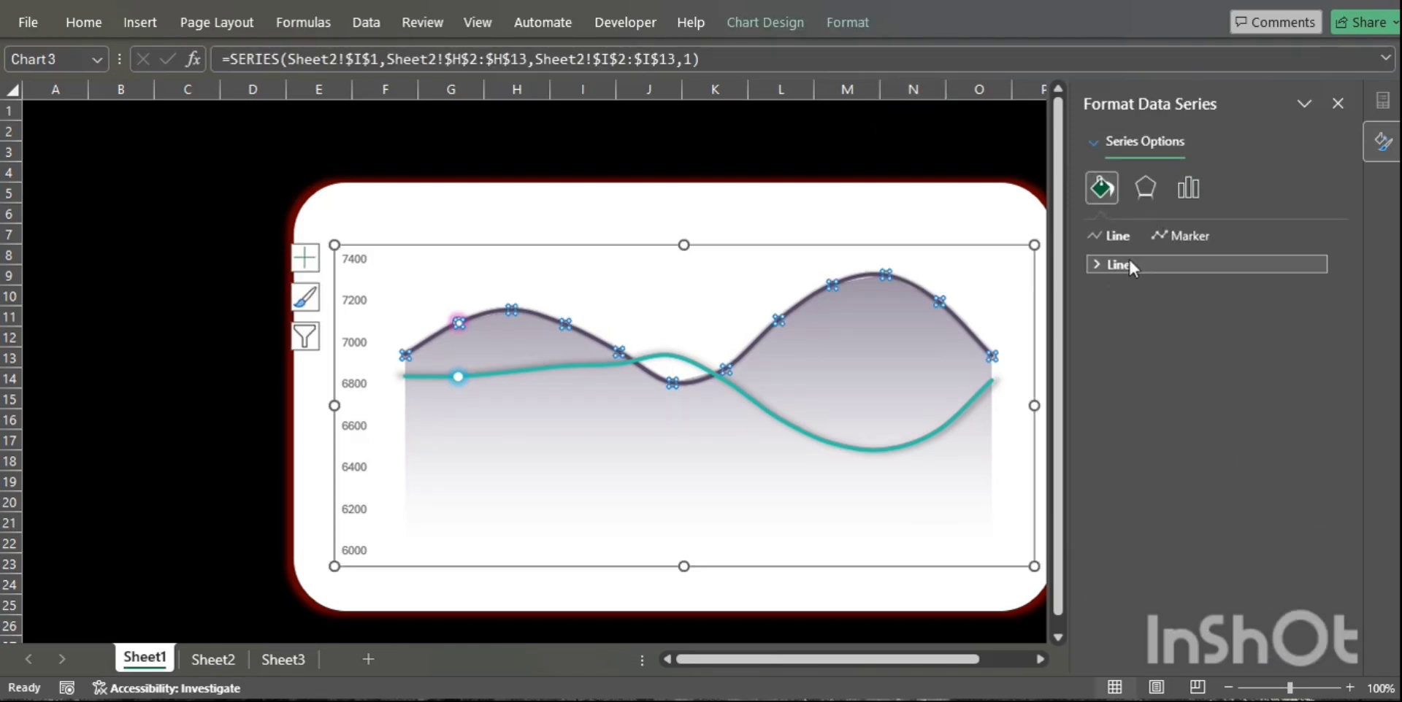
pyautogui.click(1144, 189)
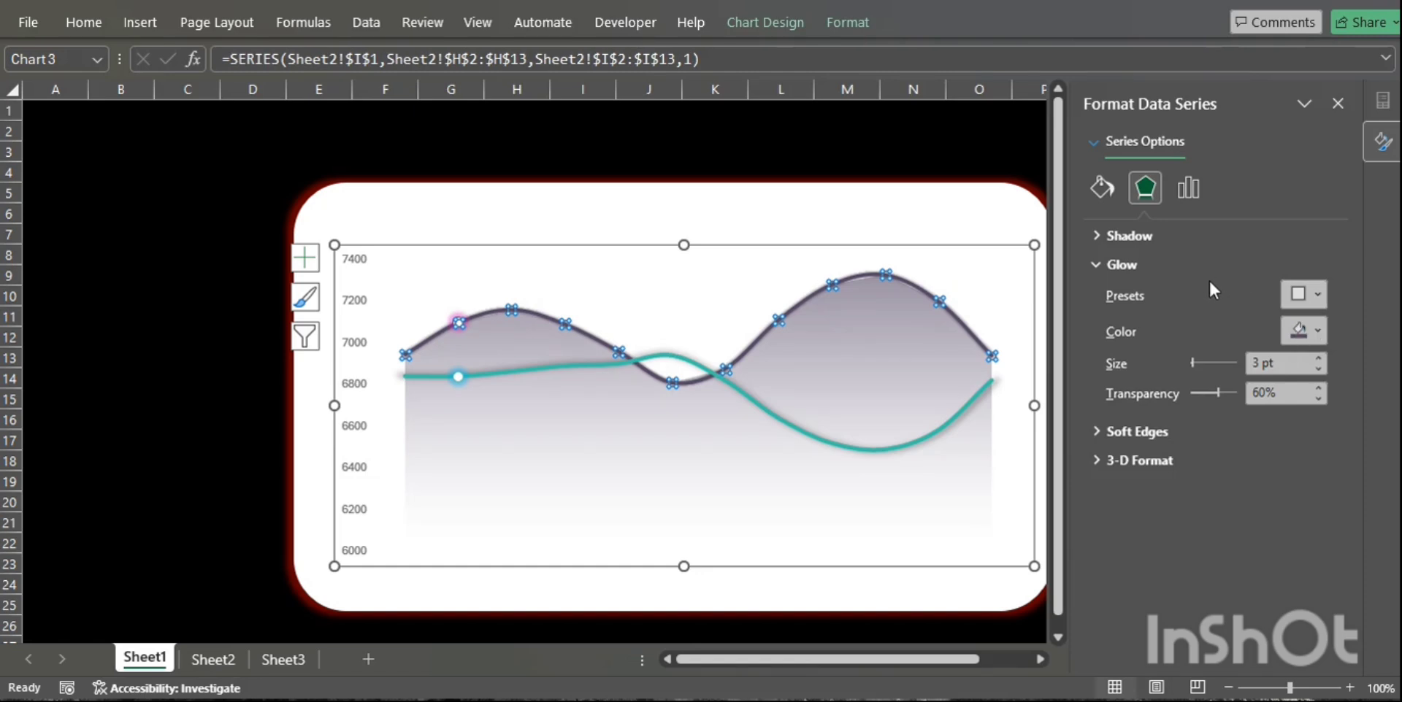
pyautogui.click(1317, 358)
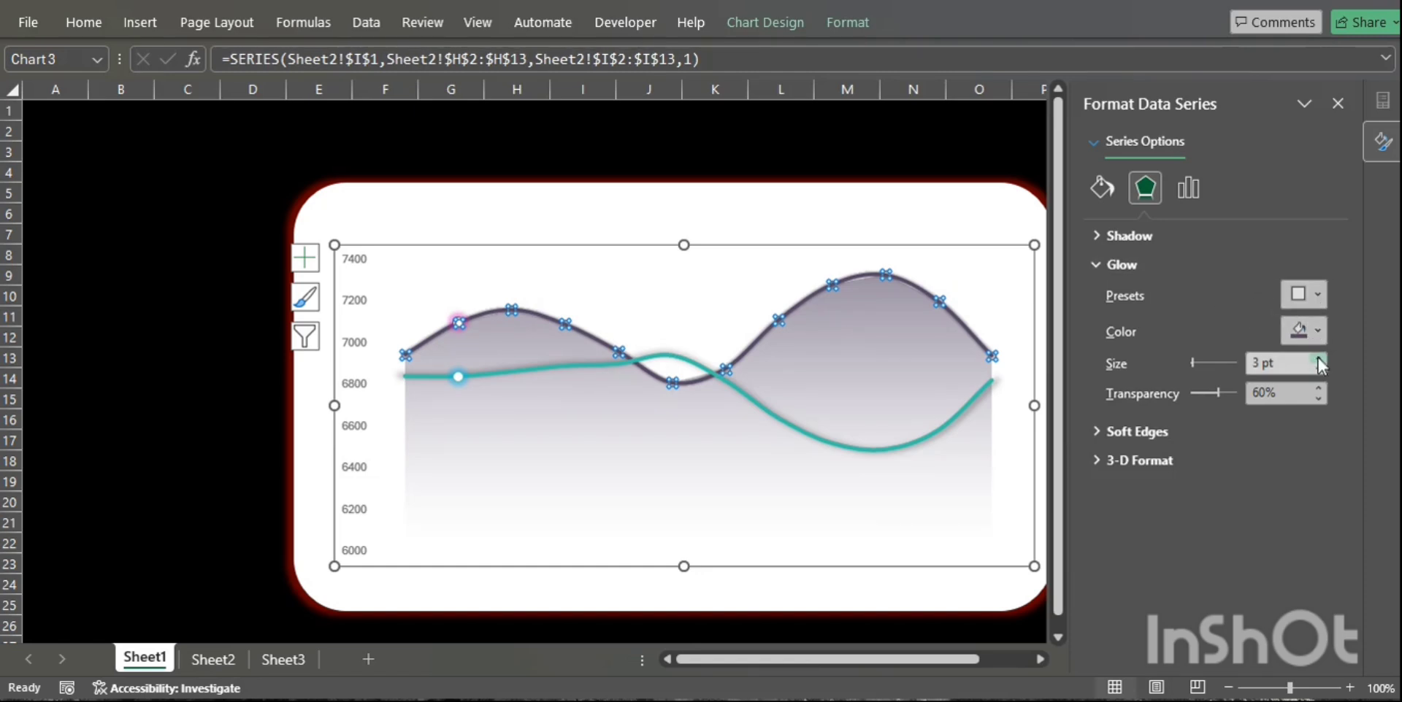
pyautogui.click(1316, 356)
pyautogui.click(1317, 357)
pyautogui.click(1317, 356)
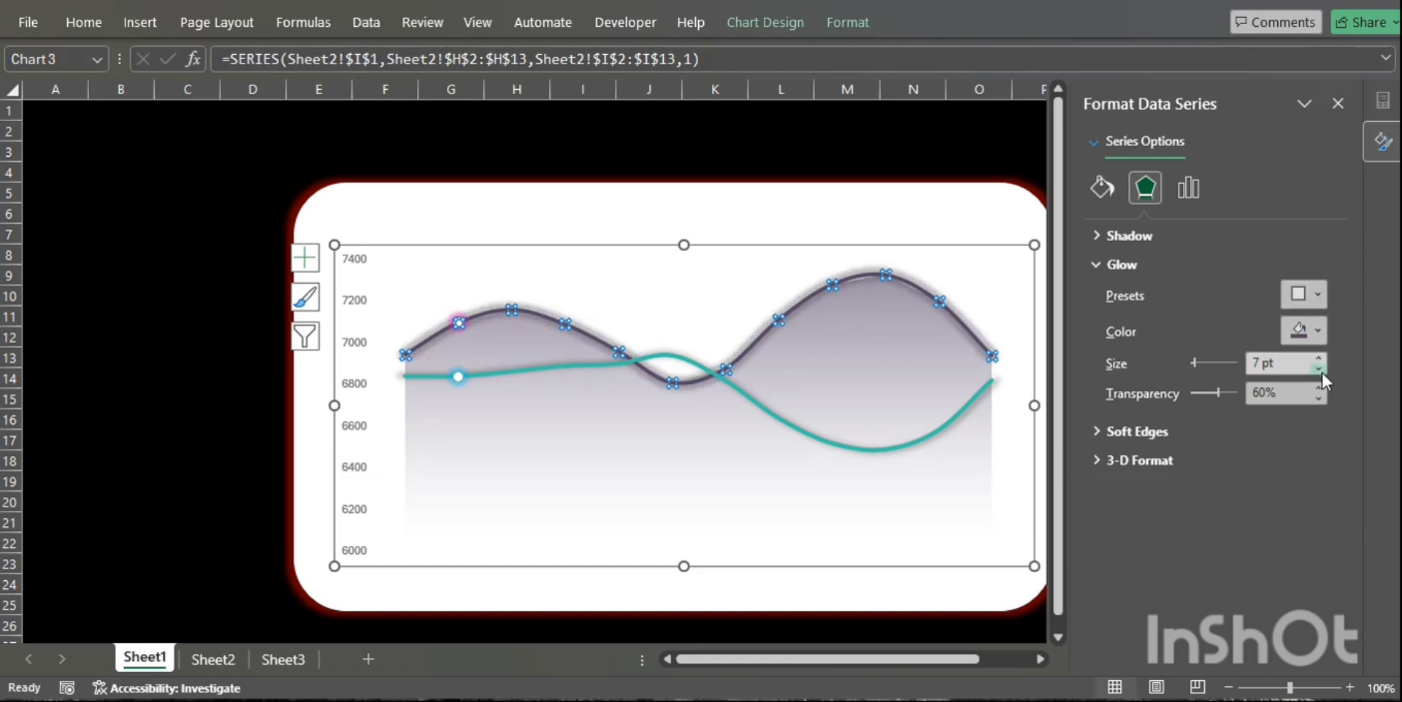
pyautogui.click(1318, 369)
# Add a centered outer shadow to the Sale Target line and set the shadow size to 100%.
pyautogui.click(1119, 264)
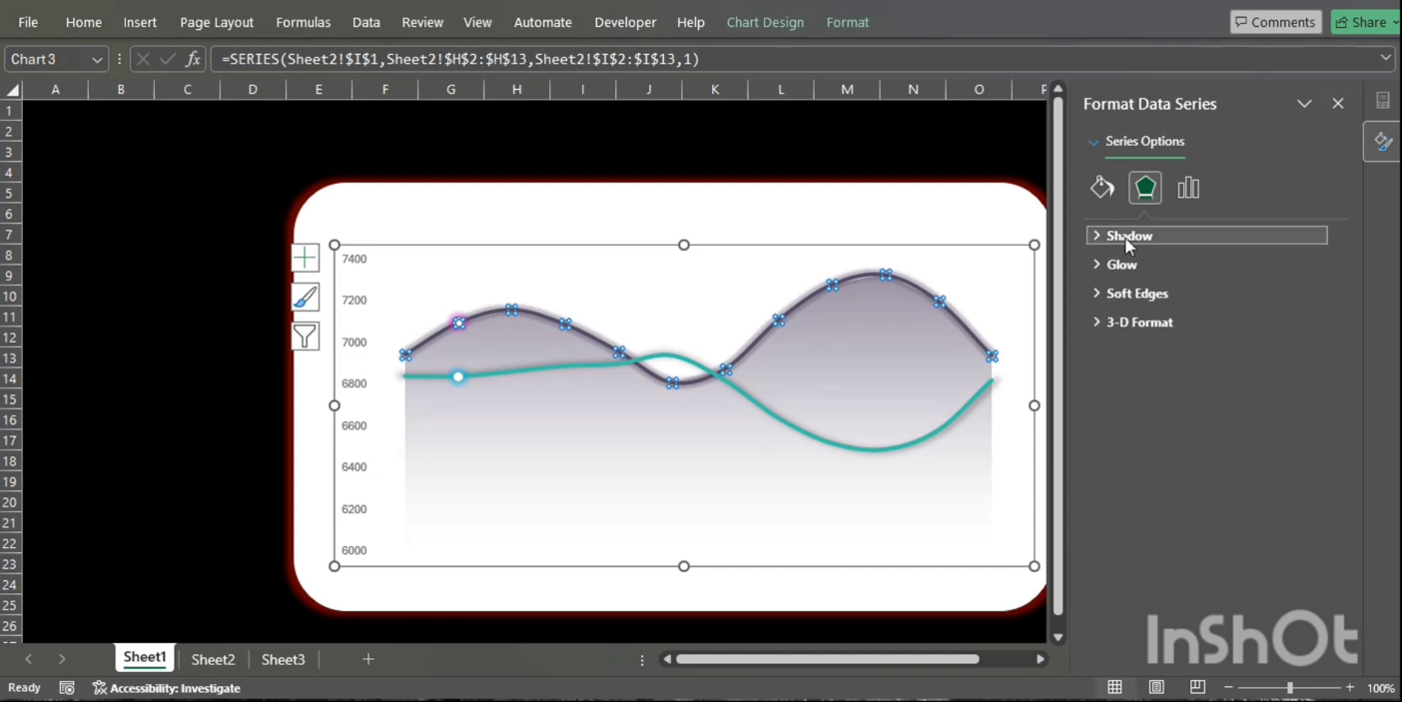
pyautogui.click(1124, 235)
pyautogui.click(1306, 265)
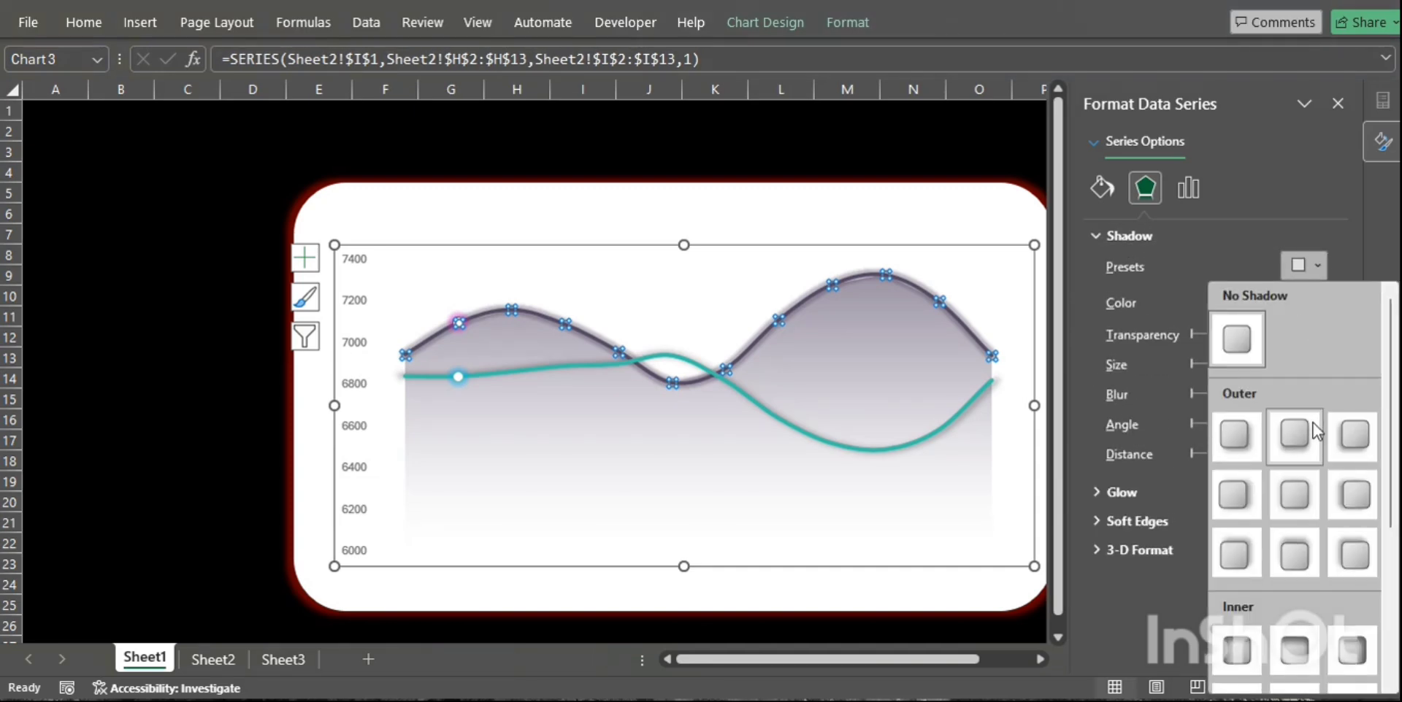
pyautogui.click(1304, 489)
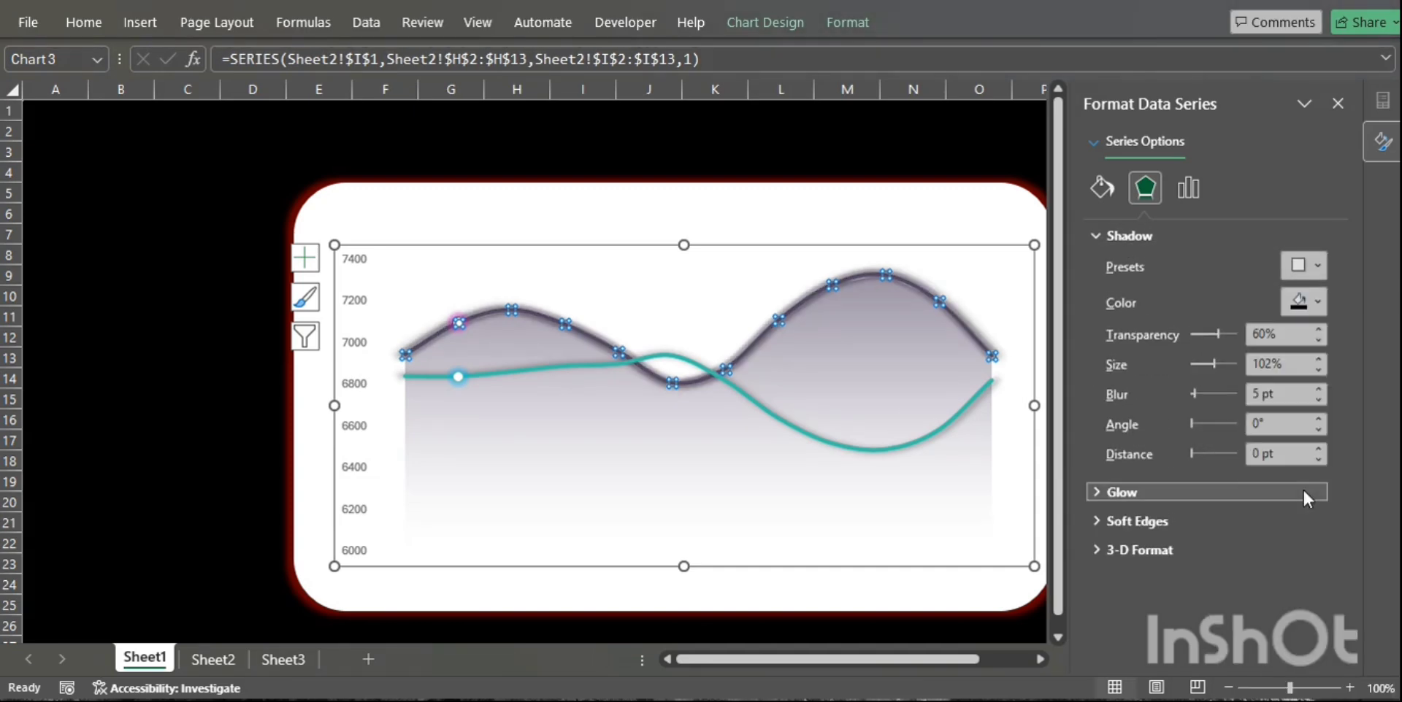
pyautogui.click(1320, 369)
pyautogui.click(1319, 370)
# Lower the Sale Target line's shadow transparency to 24%, slightly reduce its blur and deselect the chart.
pyautogui.click(1318, 339)
pyautogui.click(1318, 339)
pyautogui.click(1318, 339)
pyautogui.click(1319, 339)
pyautogui.click(1318, 339)
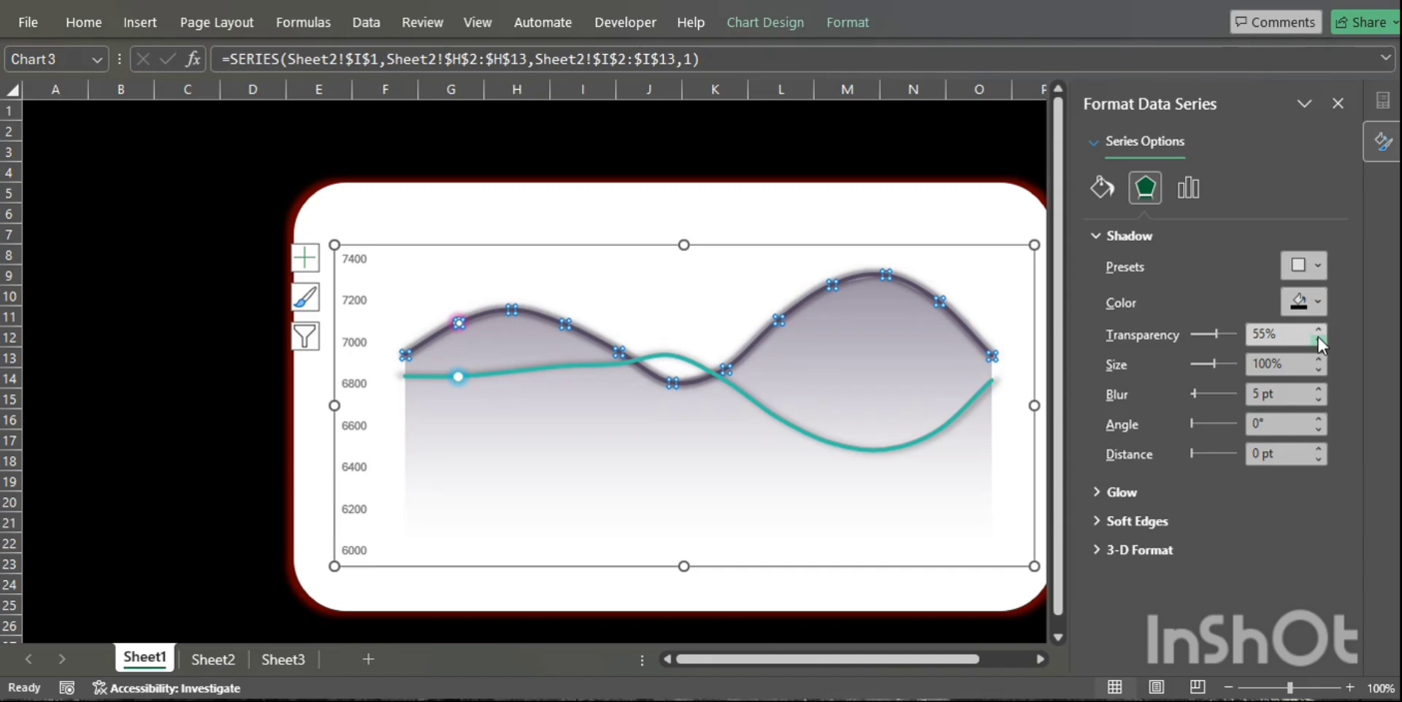
pyautogui.click(1318, 340)
pyautogui.click(1318, 339)
pyautogui.click(1319, 339)
pyautogui.click(1319, 340)
pyautogui.click(1318, 340)
pyautogui.click(1318, 339)
pyautogui.click(1318, 339)
pyautogui.click(1318, 339)
pyautogui.click(1318, 339)
pyautogui.click(1319, 339)
pyautogui.click(1318, 339)
pyautogui.click(1318, 339)
pyautogui.click(1318, 339)
pyautogui.click(1318, 339)
pyautogui.click(1319, 339)
pyautogui.click(1318, 340)
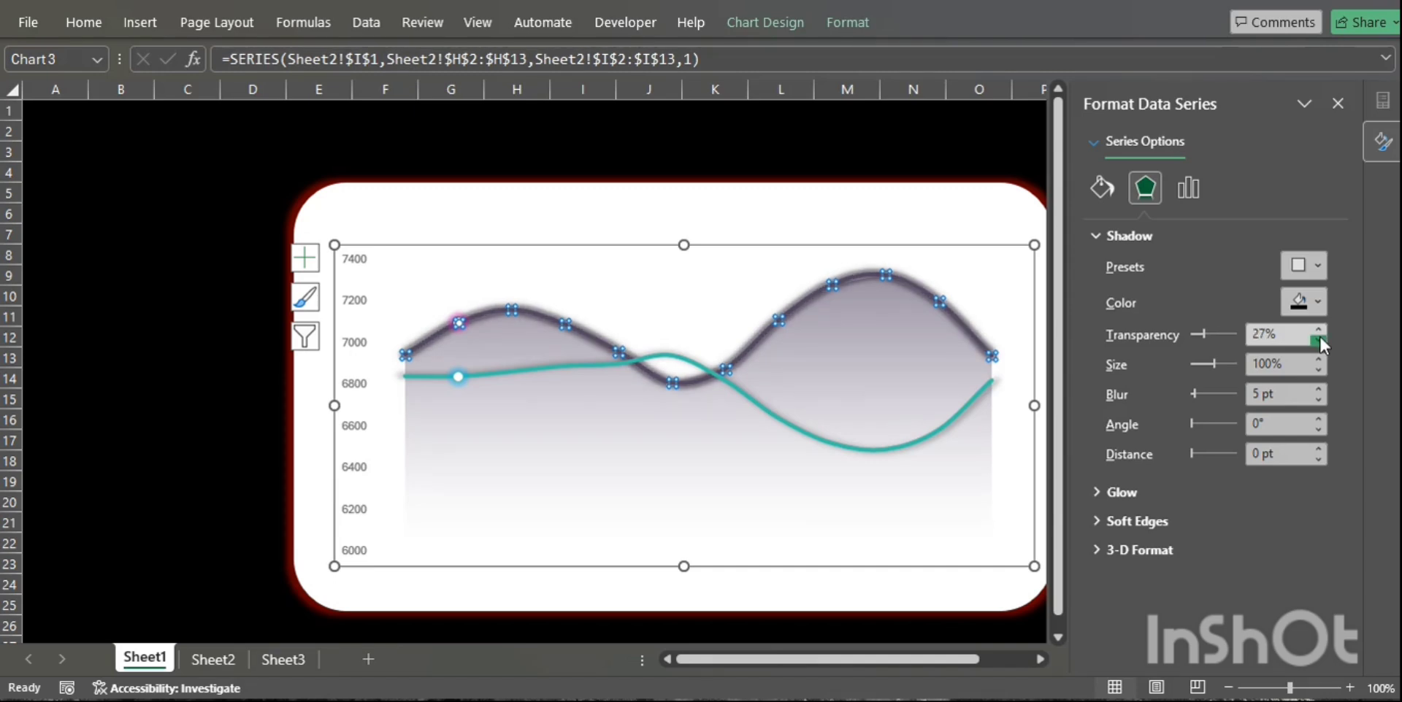
pyautogui.click(1319, 339)
pyautogui.click(1318, 340)
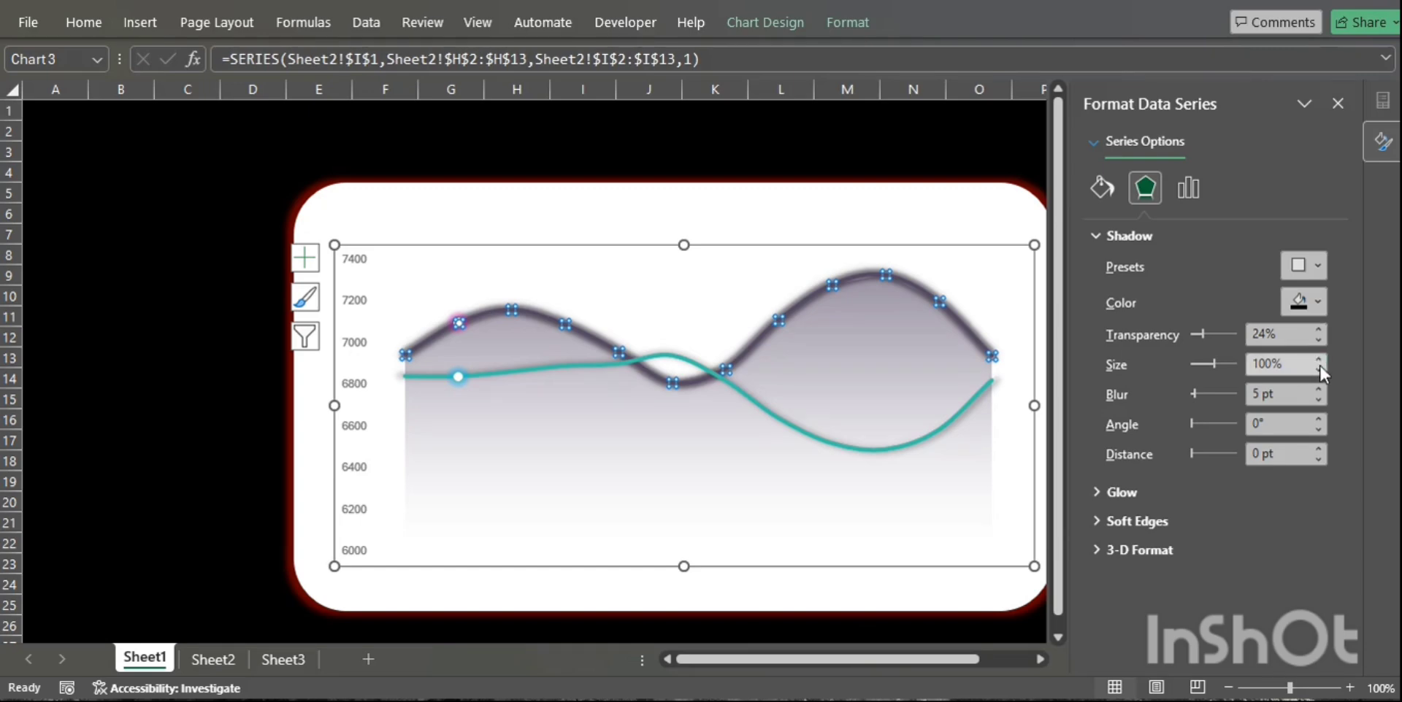
pyautogui.click(1319, 399)
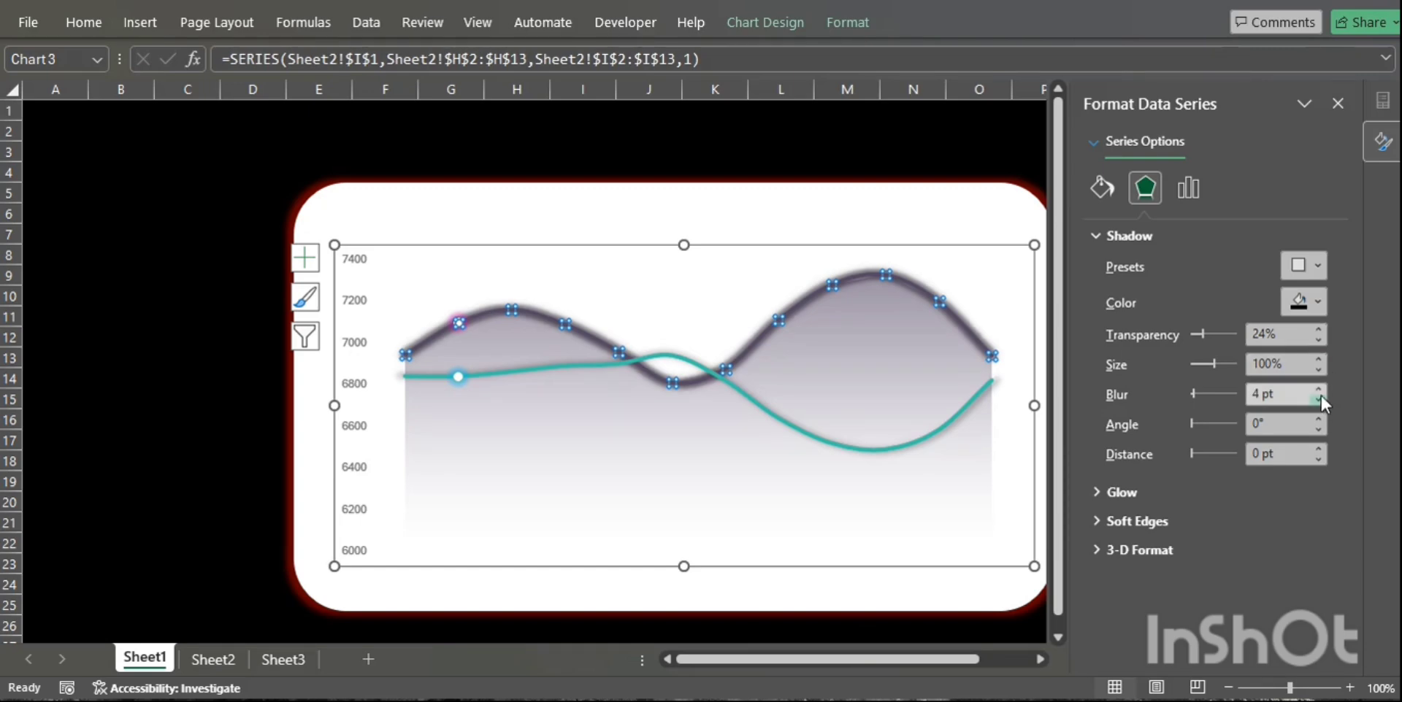
pyautogui.click(1318, 400)
pyautogui.click(197, 365)
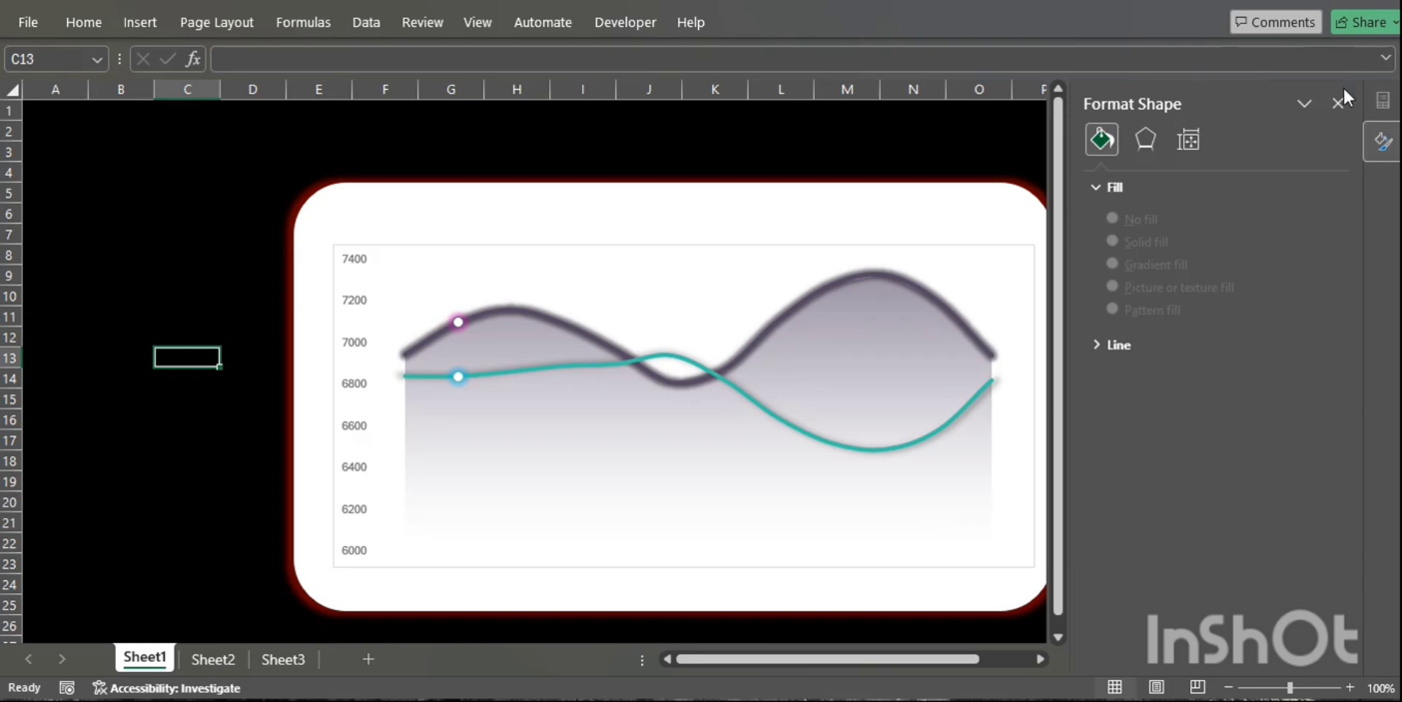
# Select the Cursor T marker and add a data label above it.
pyautogui.click(454, 324)
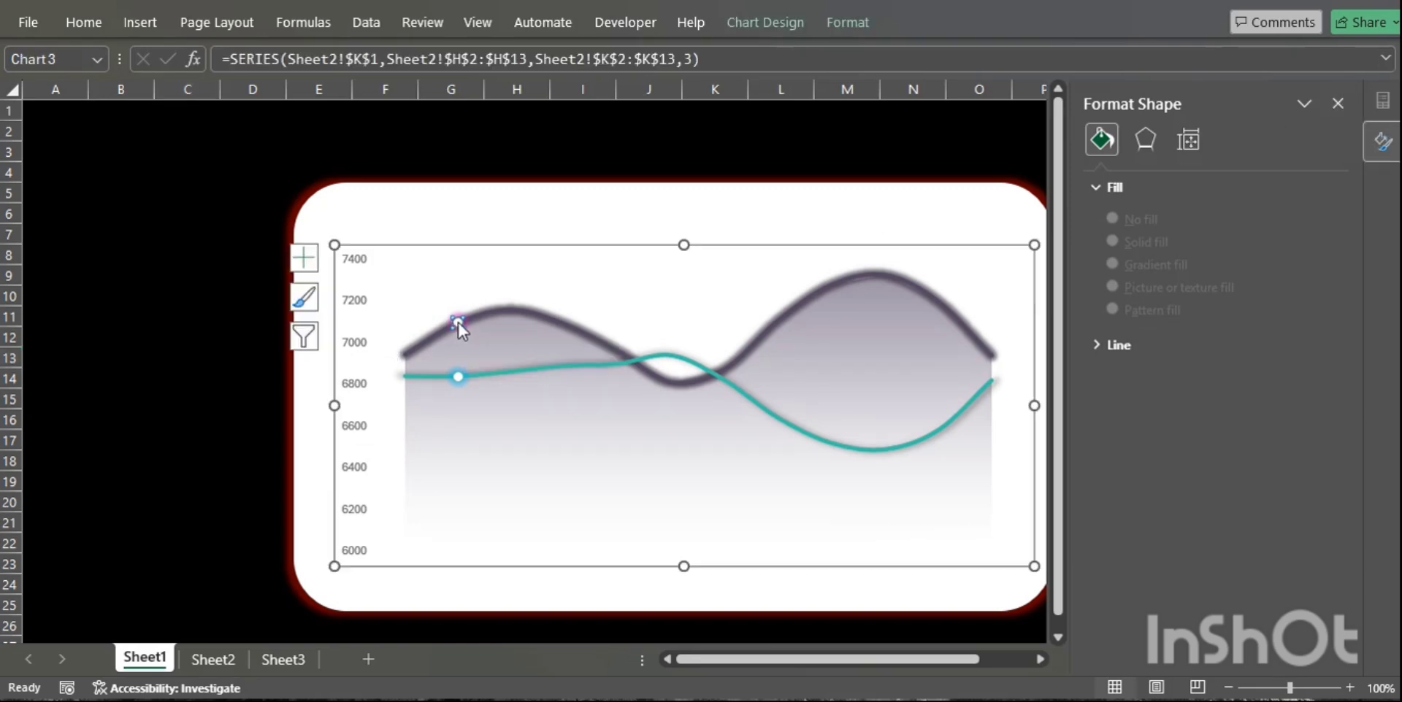
pyautogui.click(1337, 104)
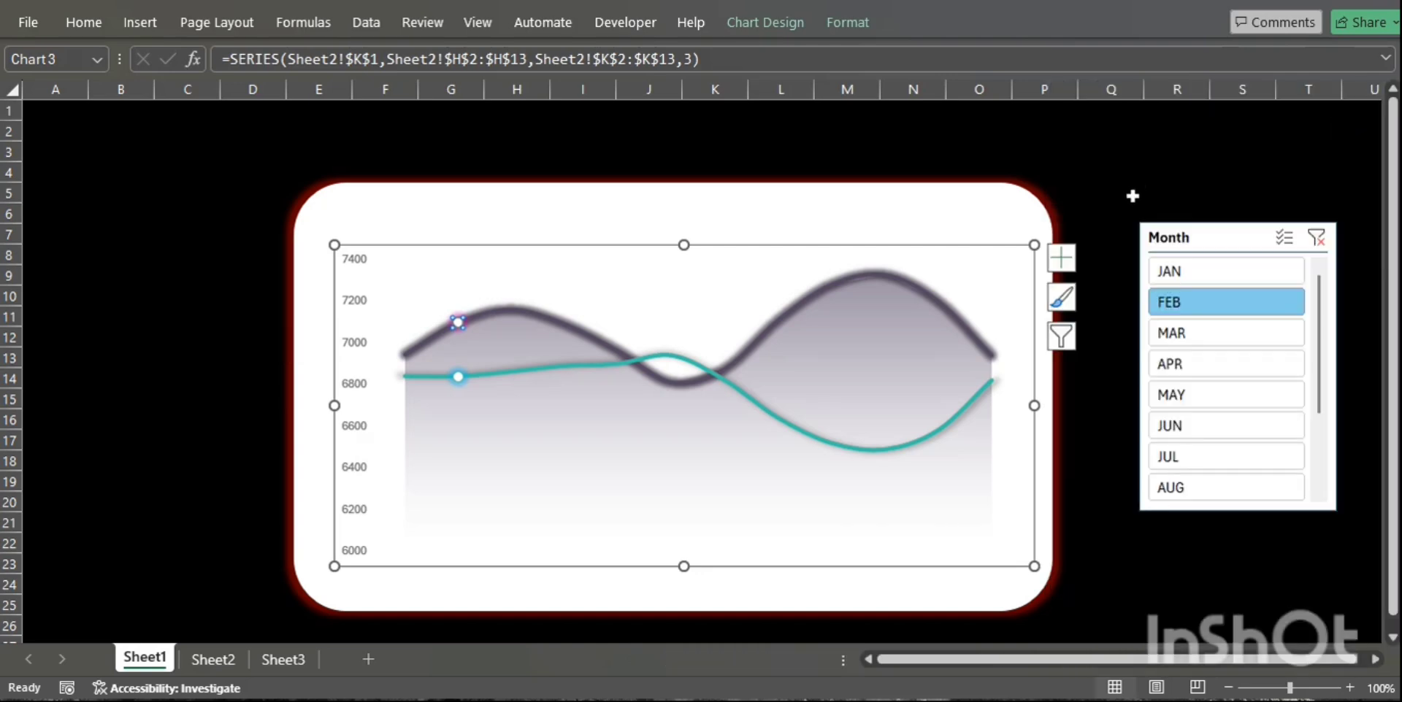
pyautogui.click(1061, 256)
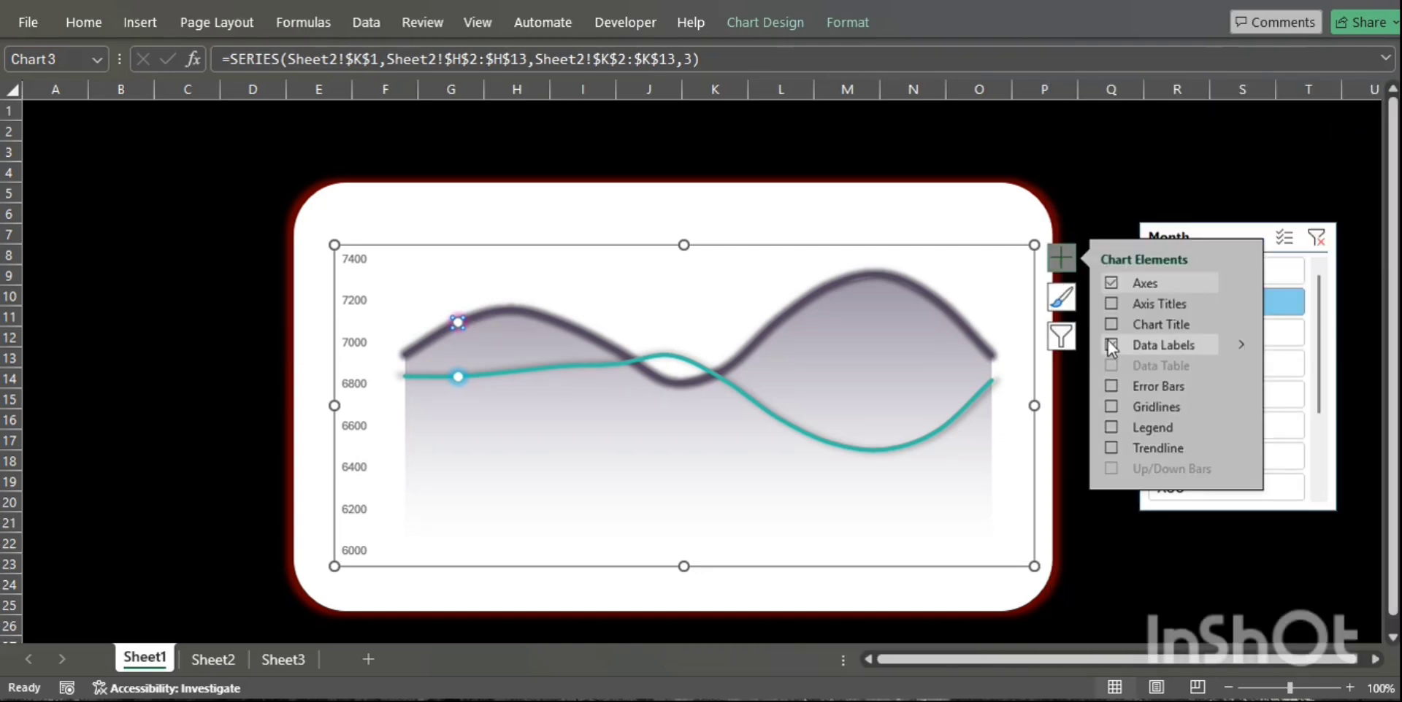
pyautogui.click(1242, 346)
pyautogui.click(1299, 423)
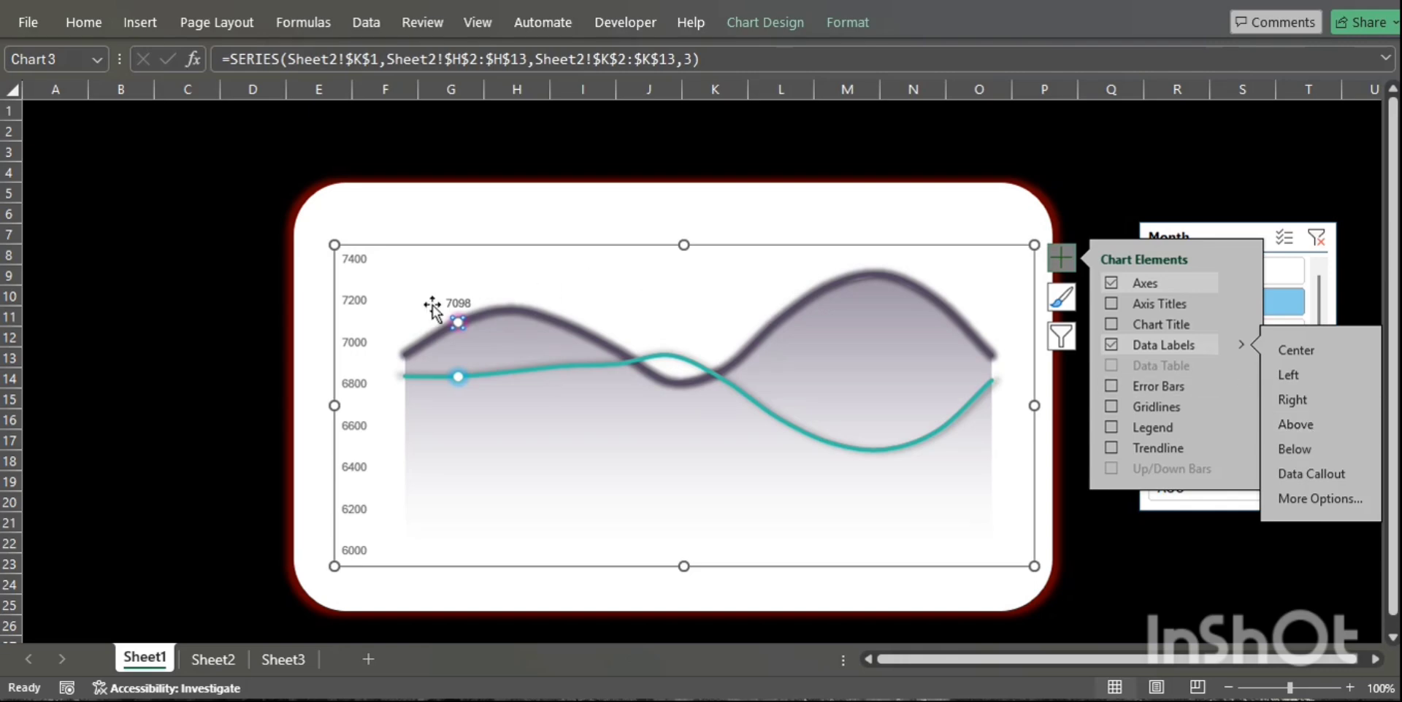
pyautogui.click(458, 304)
pyautogui.rightClick(458, 303)
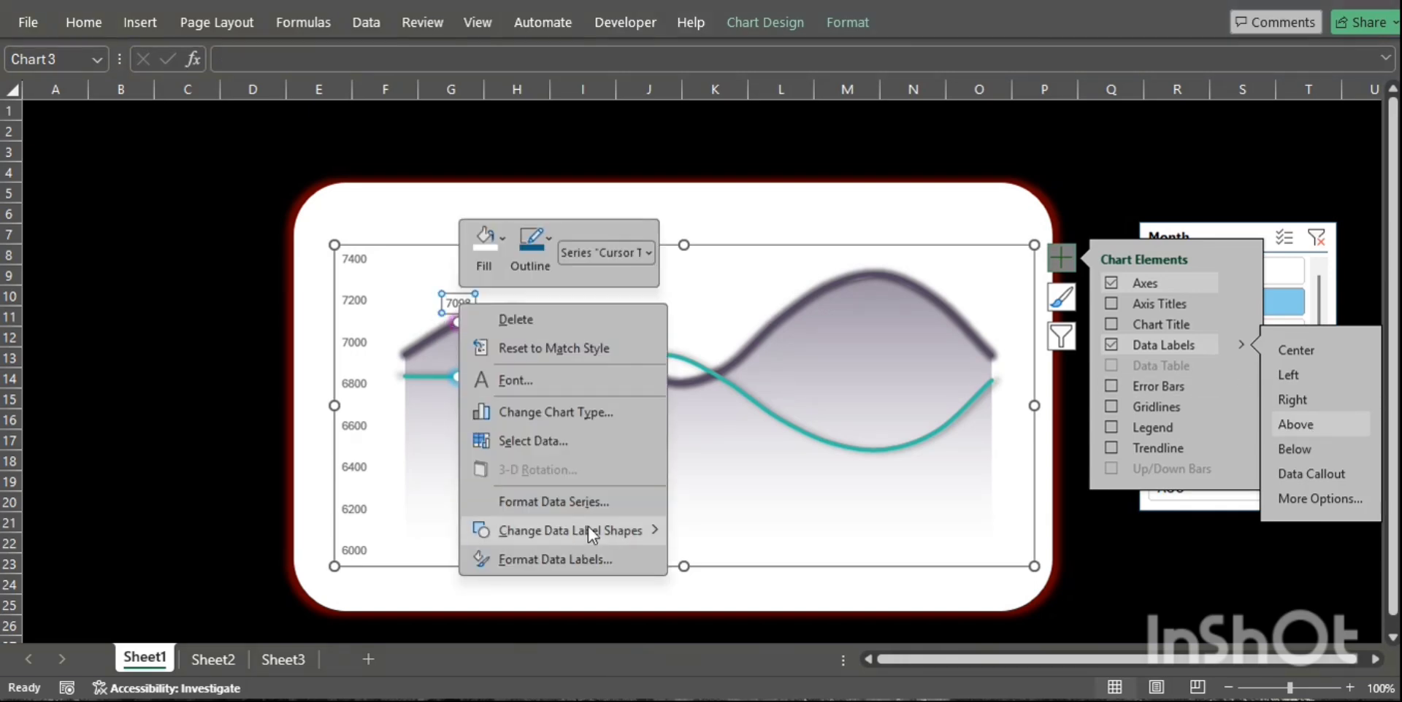
pyautogui.click(563, 564)
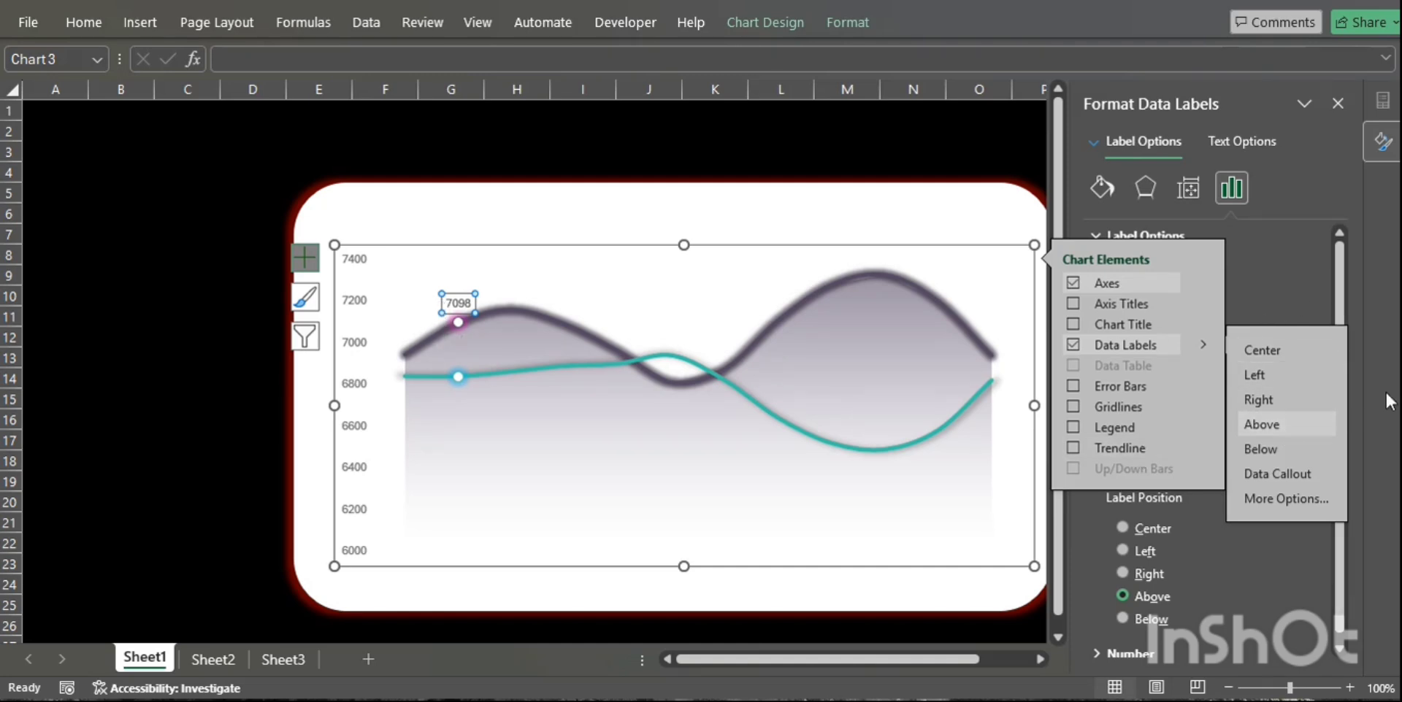
pyautogui.click(1337, 103)
pyautogui.click(1062, 260)
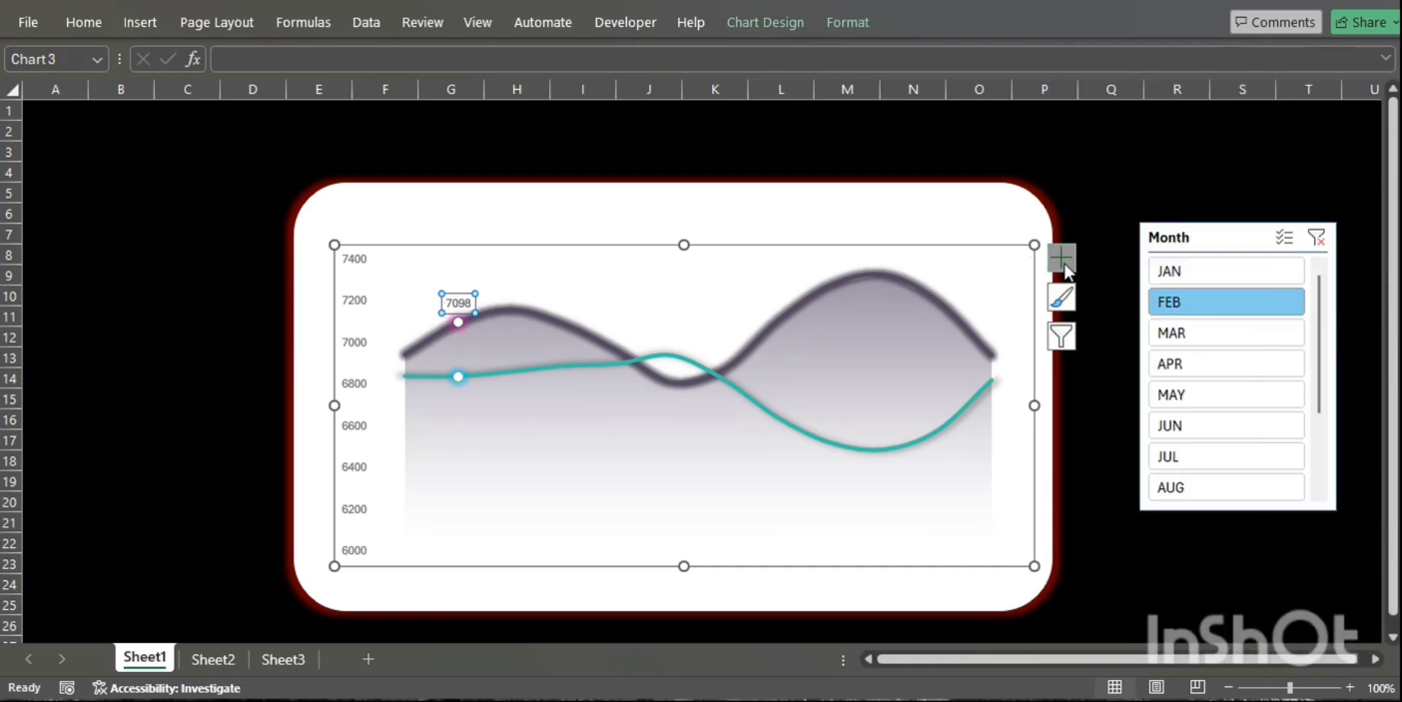
# Open the Cursor T data label's formatting and set its number category to Custom.
pyautogui.rightClick(463, 300)
pyautogui.click(562, 564)
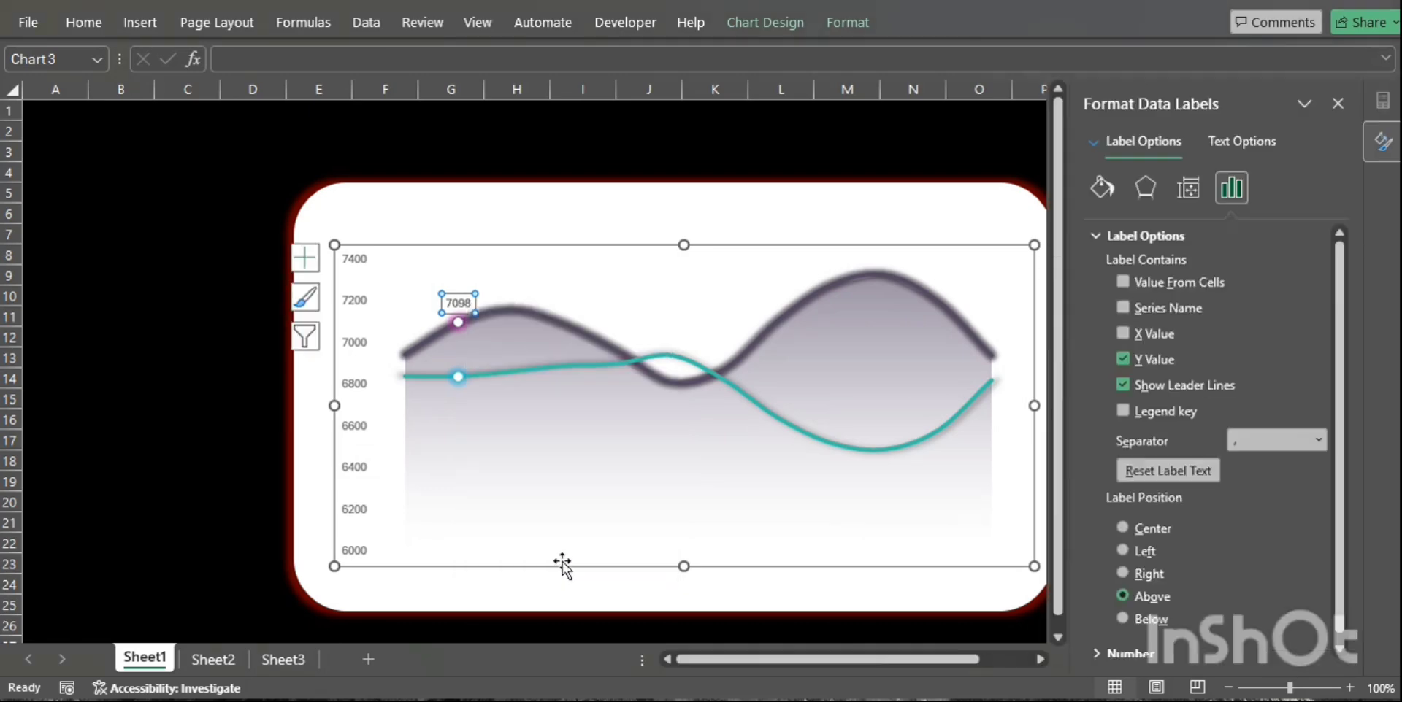
pyautogui.click(1119, 235)
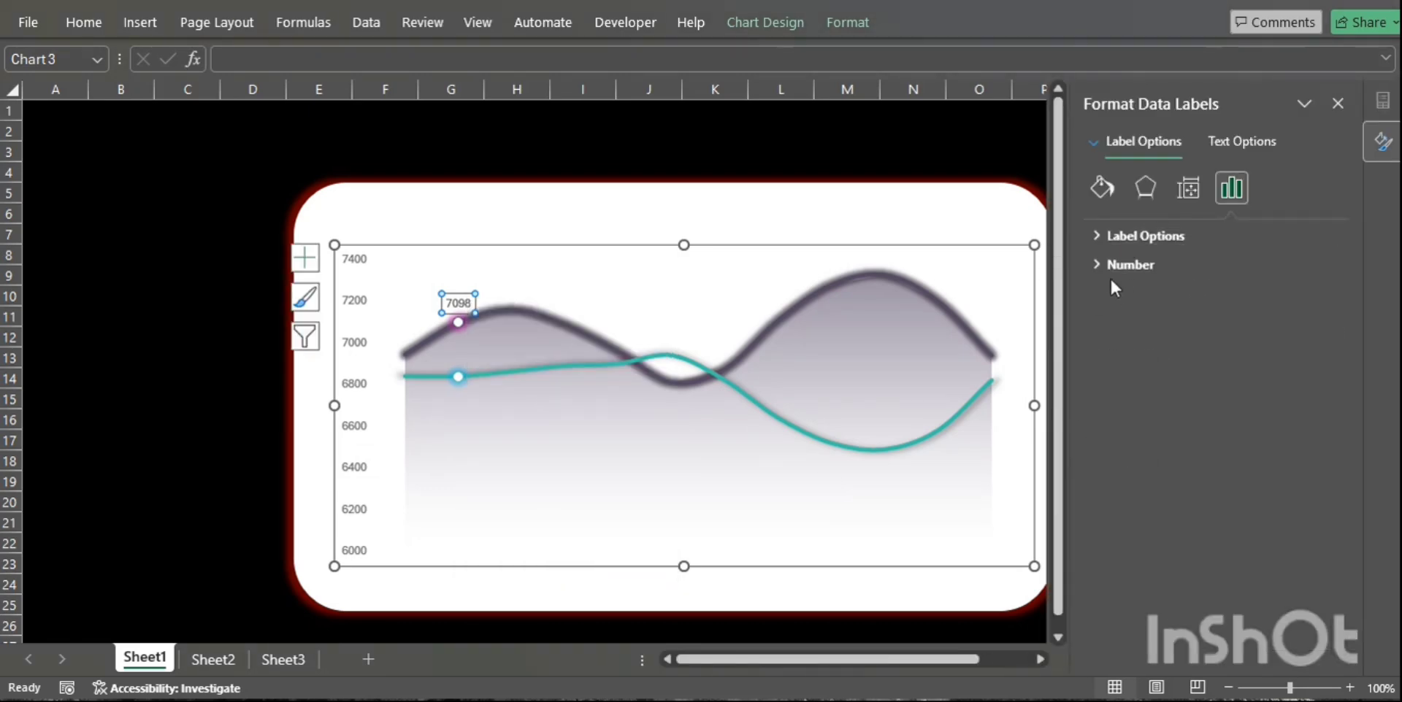
pyautogui.click(1111, 268)
pyautogui.click(1164, 321)
pyautogui.click(1129, 549)
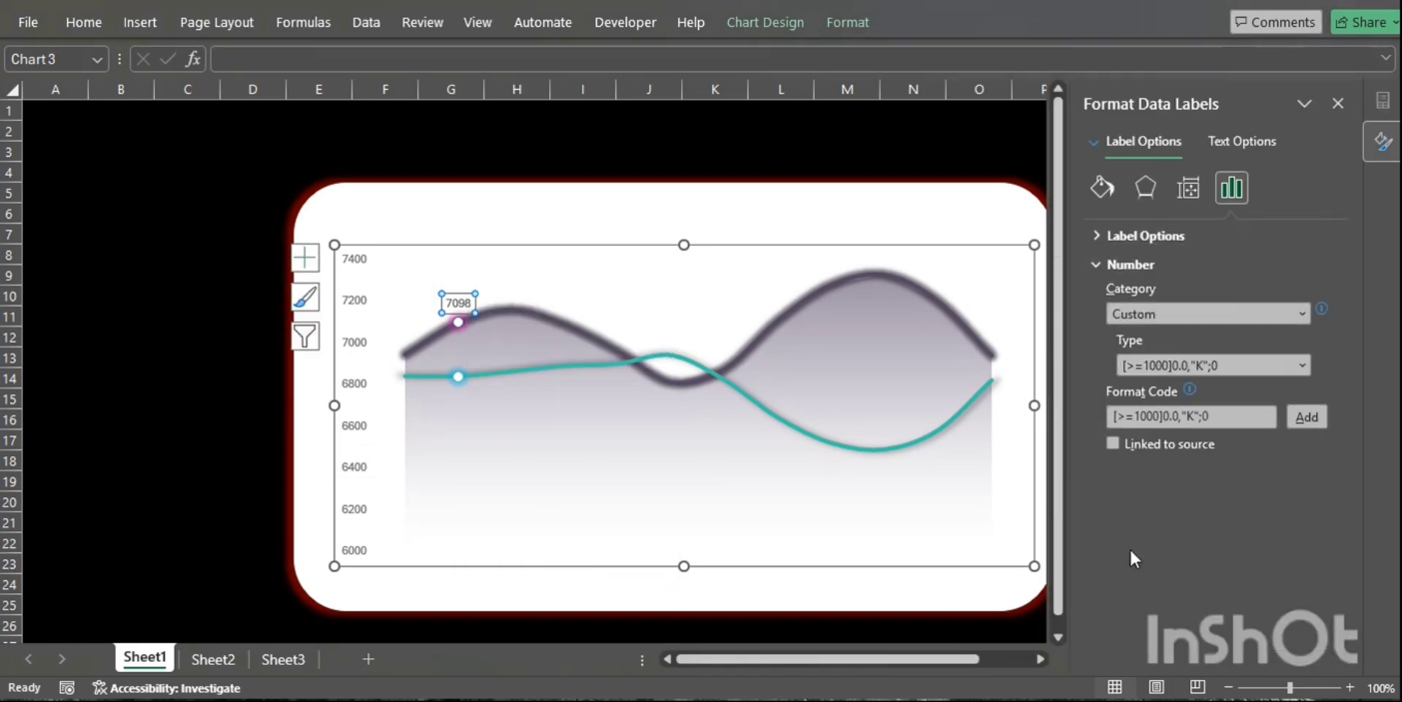
# Apply the format code [>=1000]0.0,"K";0 to the Cursor T data label and make its text bold in a darker font colour.
pyautogui.click(1235, 415)
pyautogui.moveTo(1236, 413); pyautogui.dragTo(1083, 424)
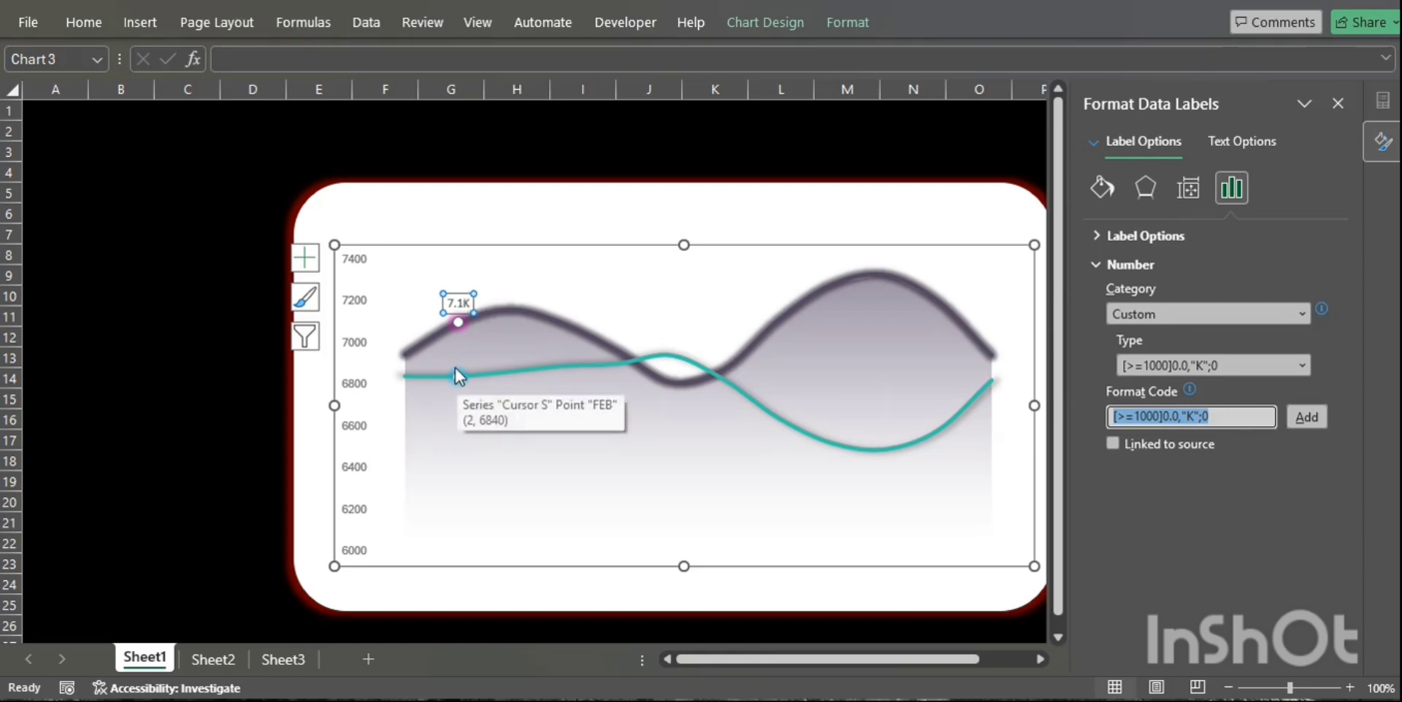
pyautogui.click(93, 28)
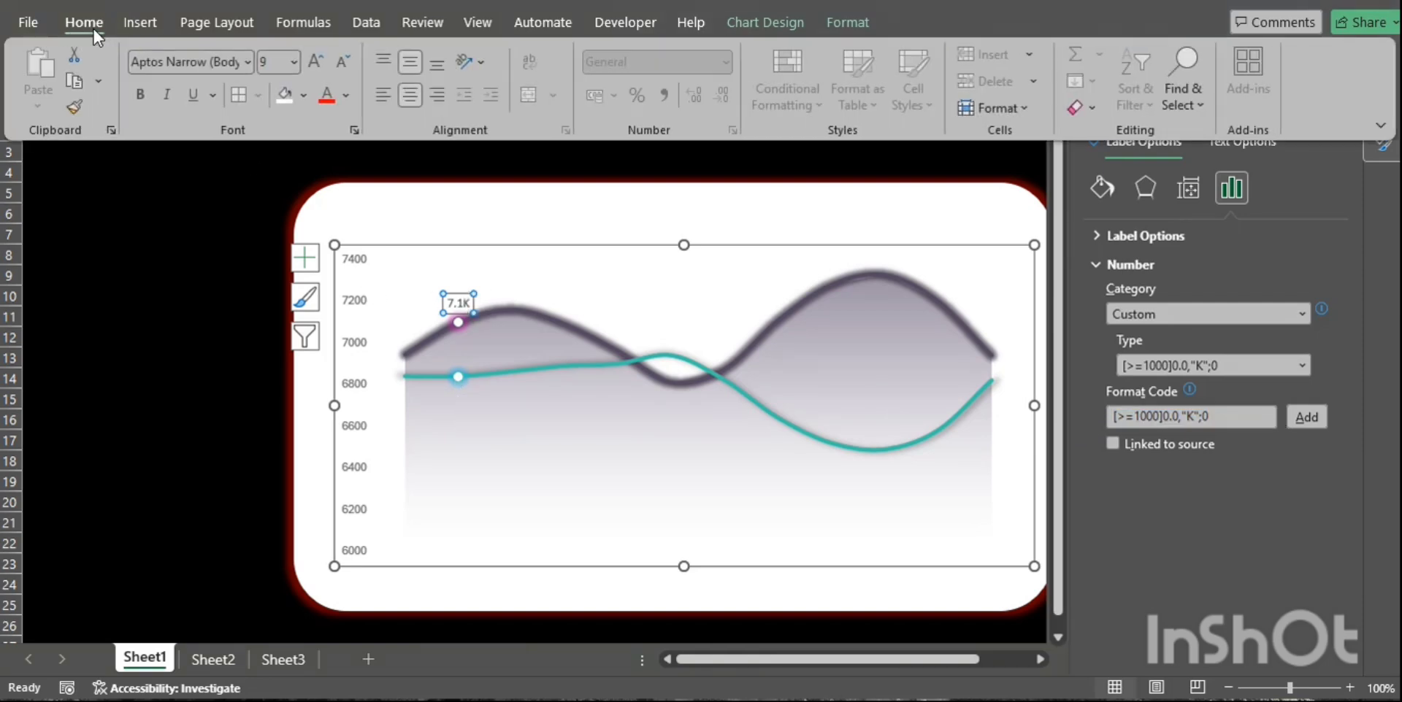
pyautogui.click(346, 96)
pyautogui.click(332, 504)
# Add a data label above the Cursor S marker on the teal line and open the label's formatting options.
pyautogui.click(458, 378)
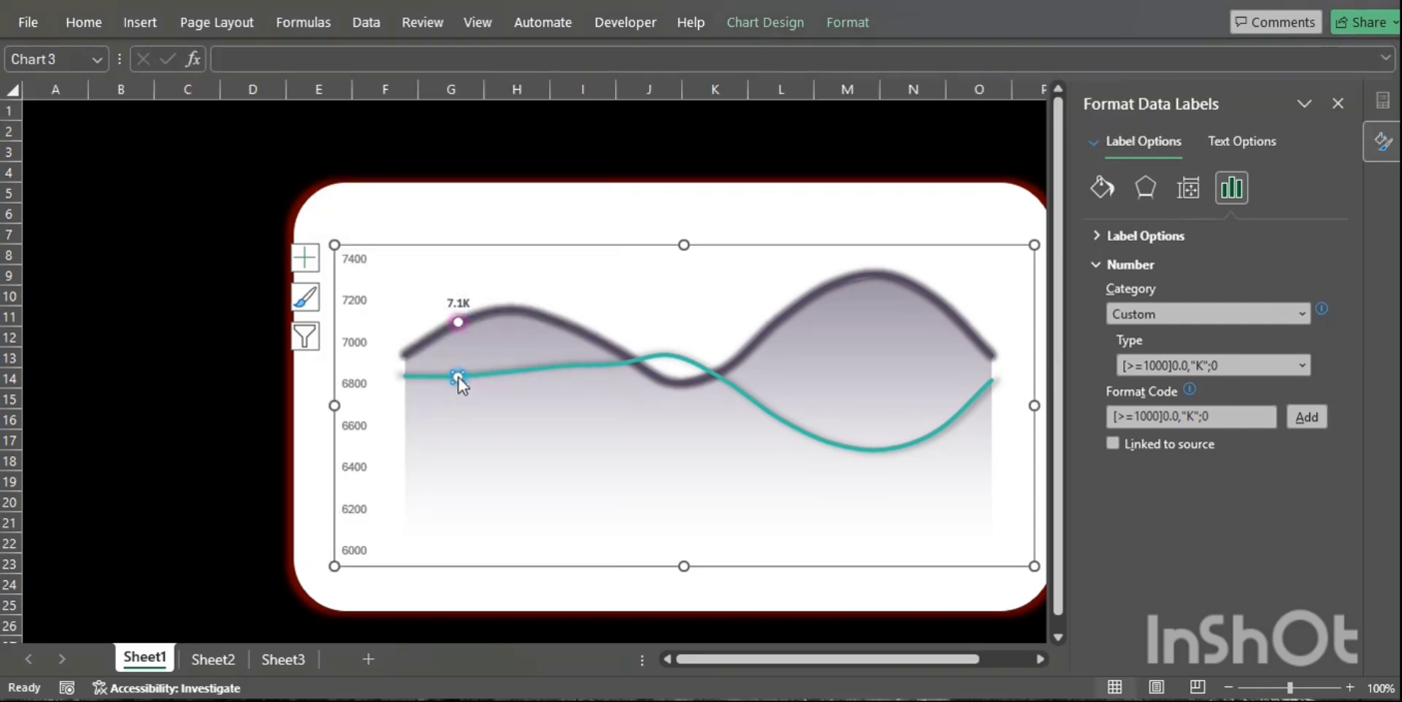
pyautogui.click(1337, 103)
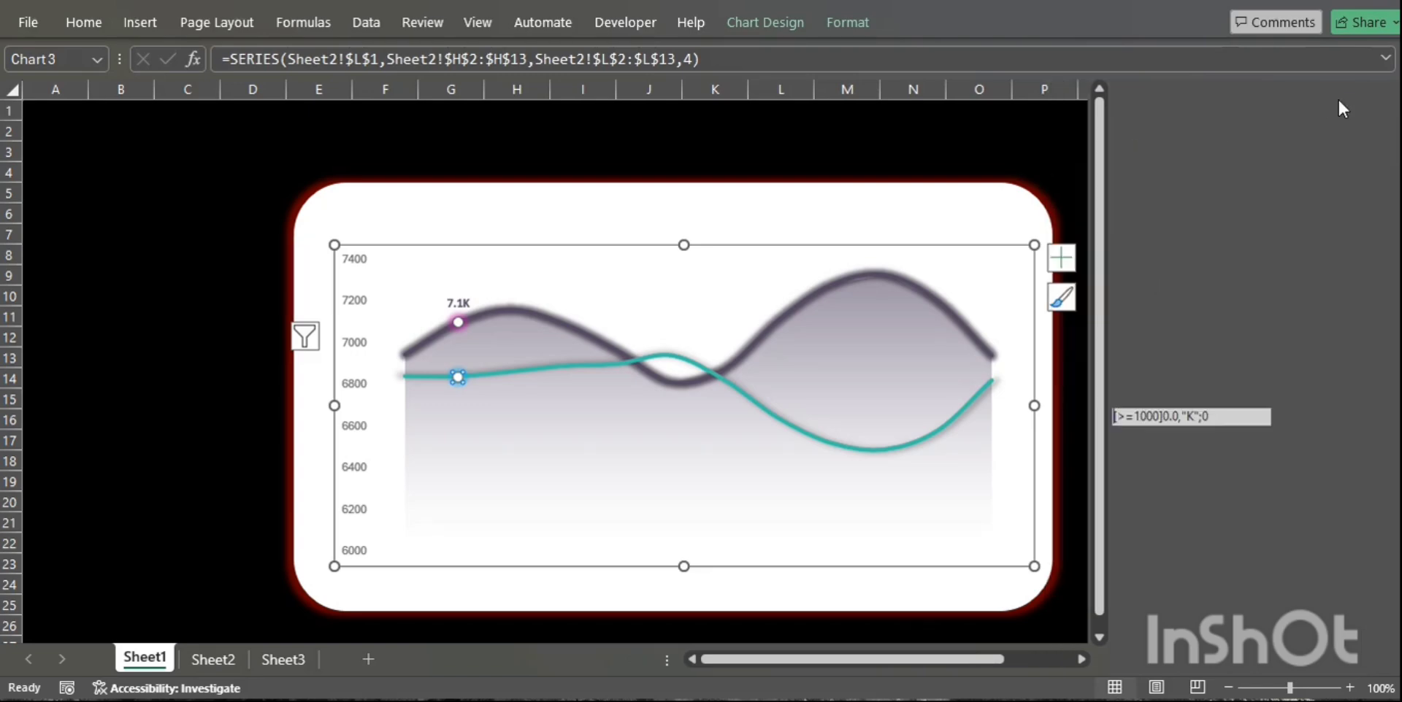
pyautogui.click(1063, 258)
pyautogui.click(1113, 345)
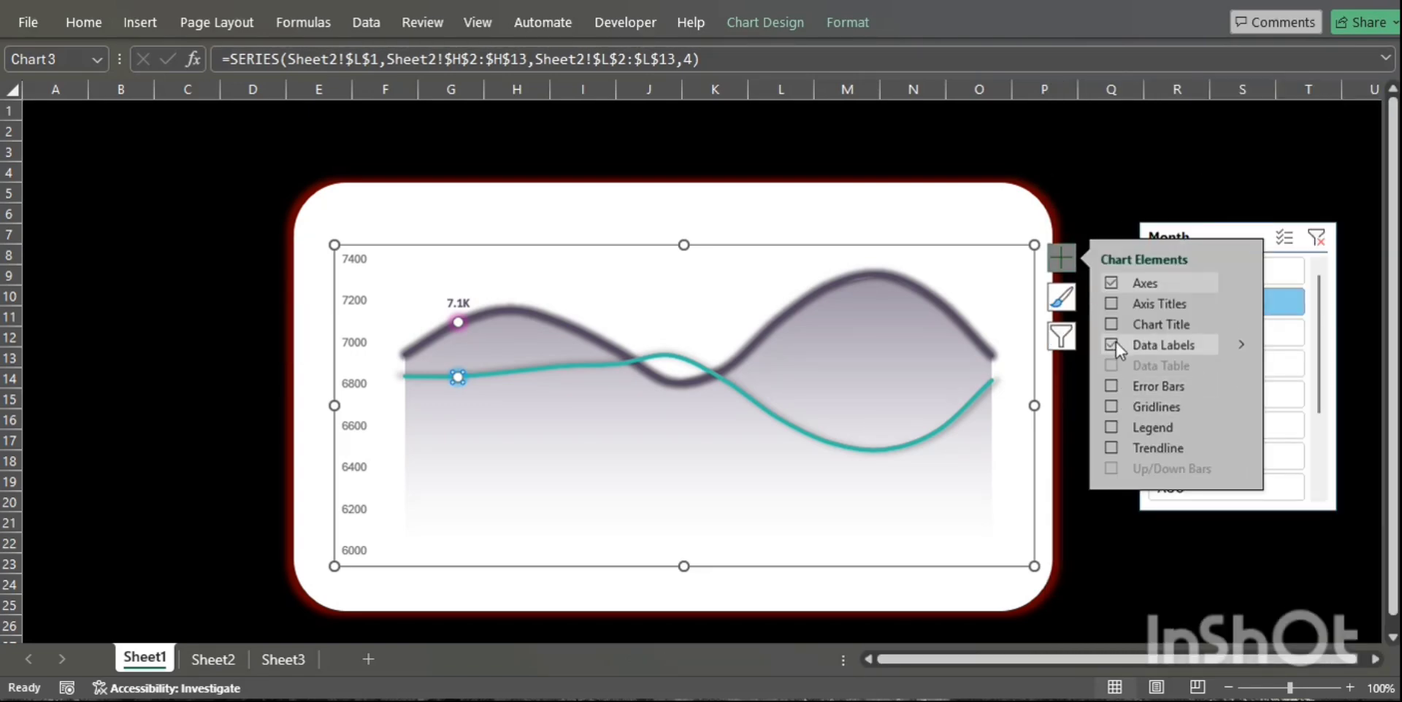
pyautogui.click(1239, 345)
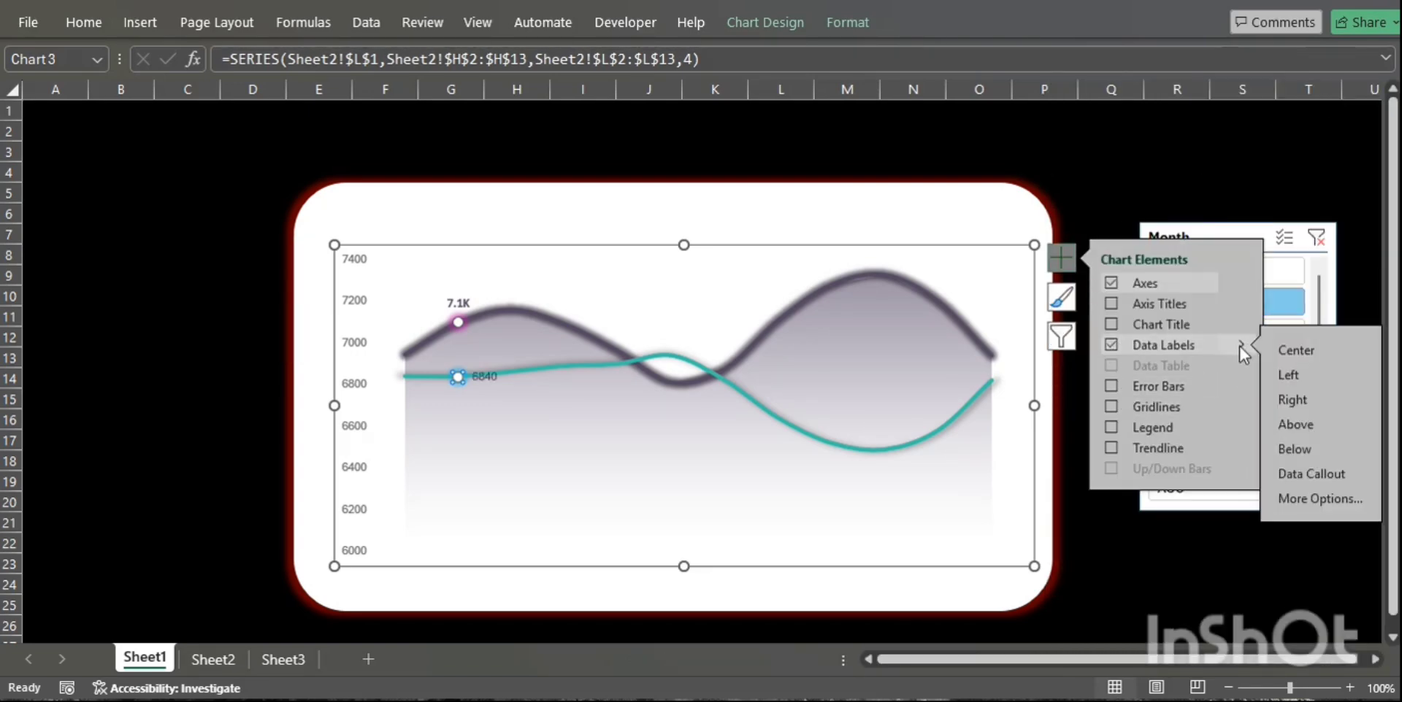
pyautogui.click(1308, 499)
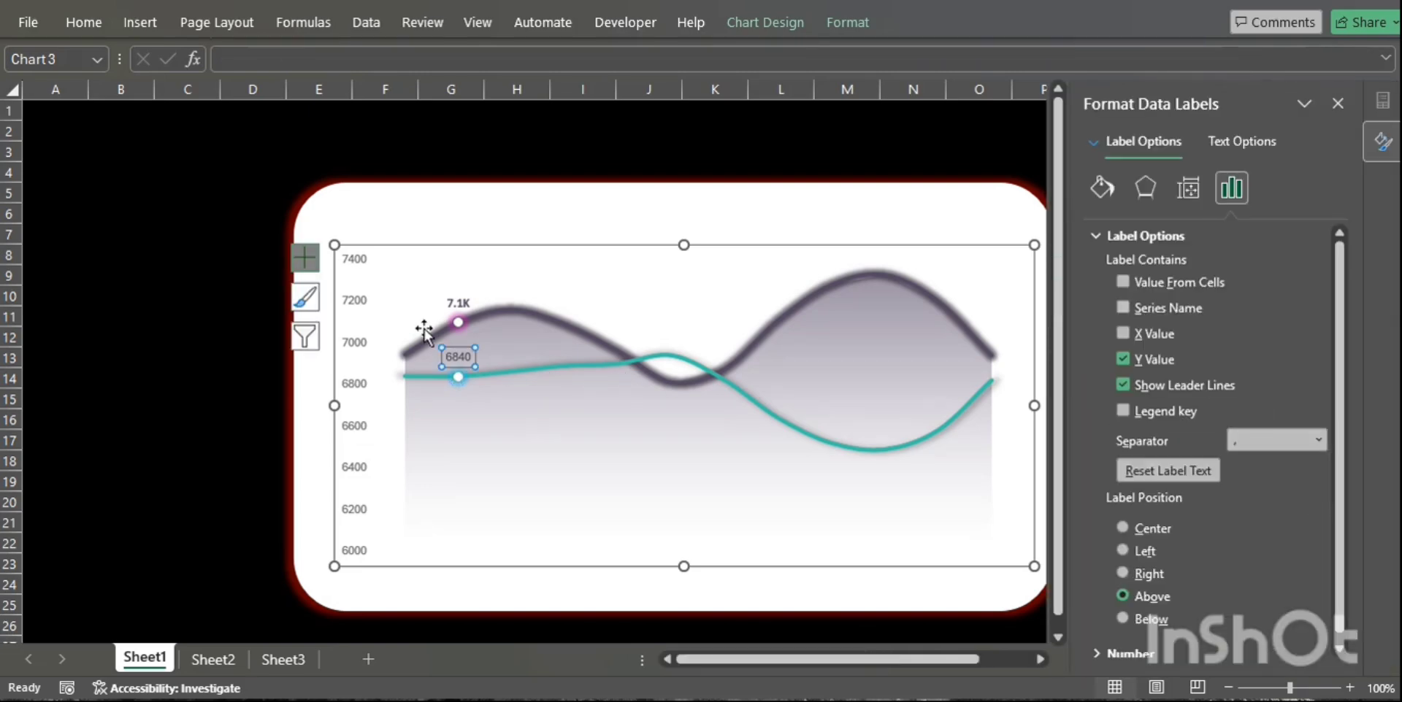
# Set the Cursor S data label's number category to Custom with the format code [>=1000]0.0,"K";0.
pyautogui.click(1109, 237)
pyautogui.click(1119, 264)
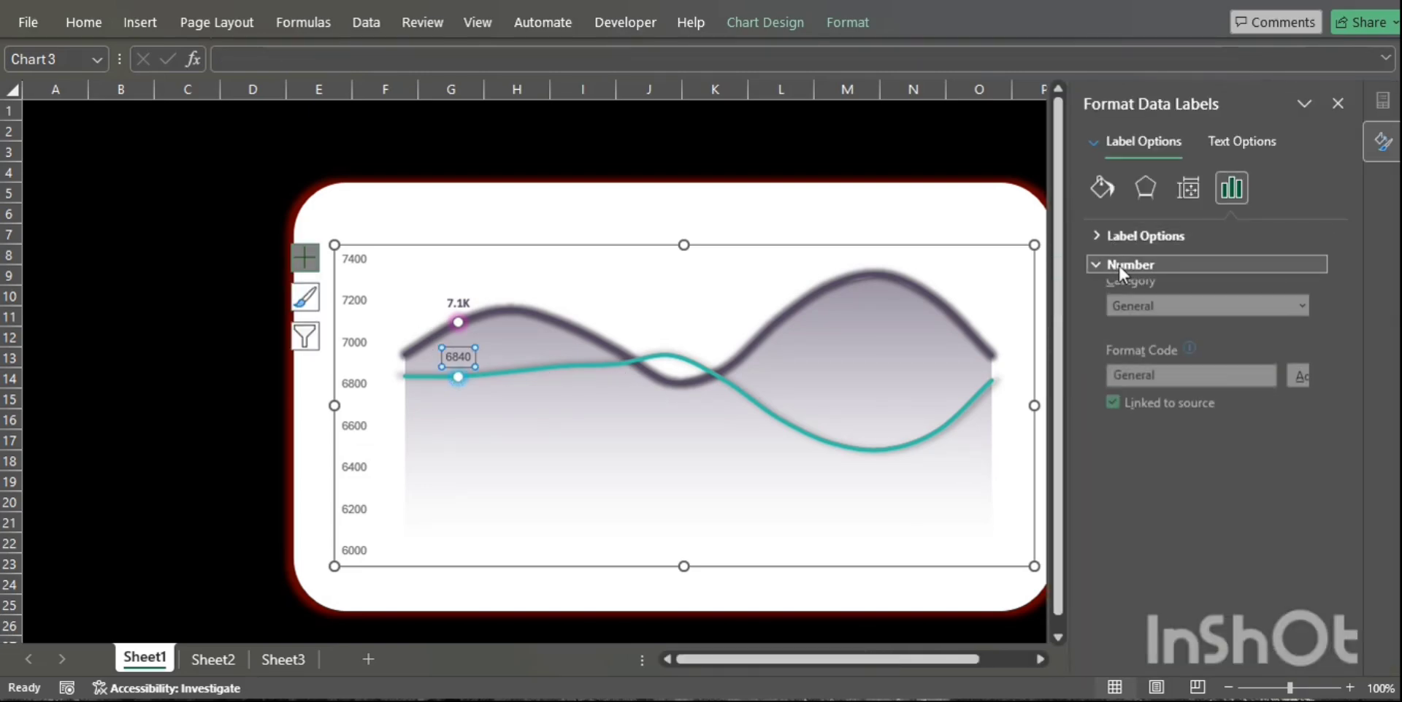
pyautogui.click(1151, 383)
pyautogui.click(1149, 317)
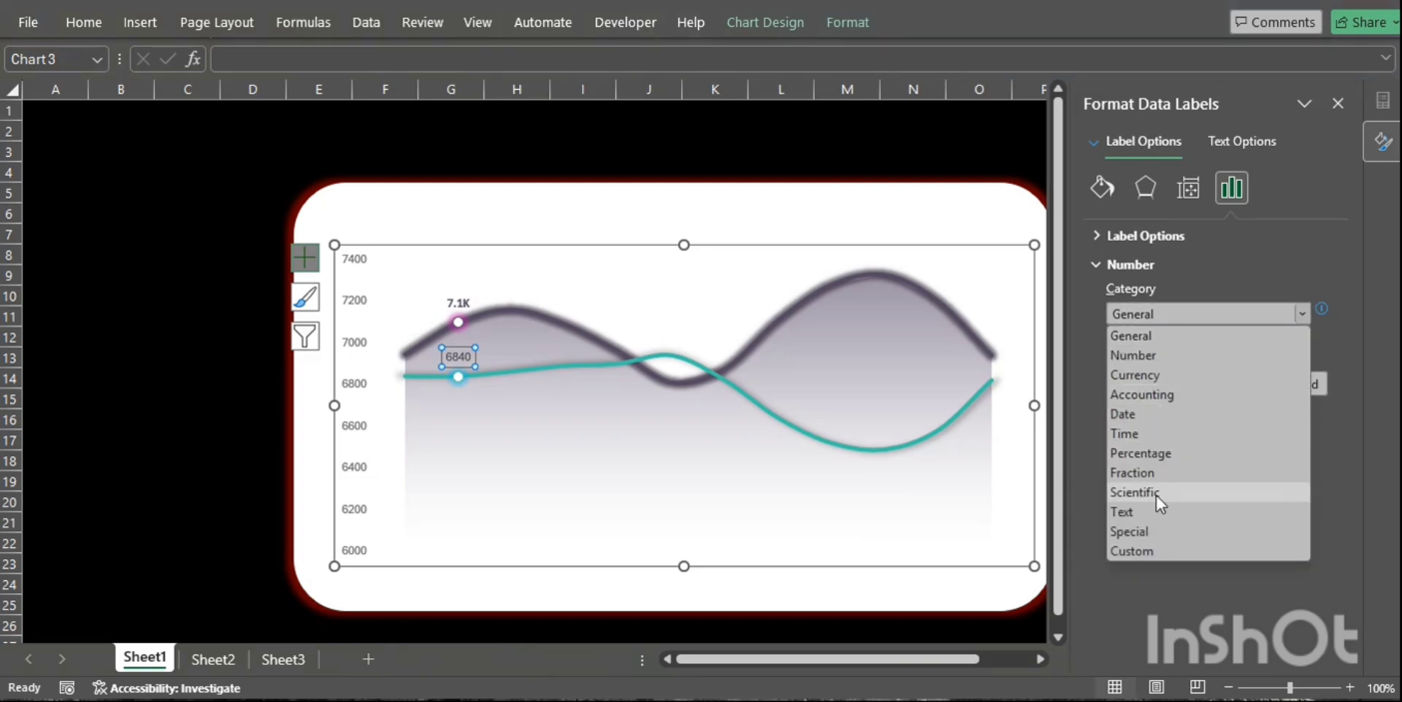
pyautogui.click(1146, 550)
pyautogui.click(1261, 415)
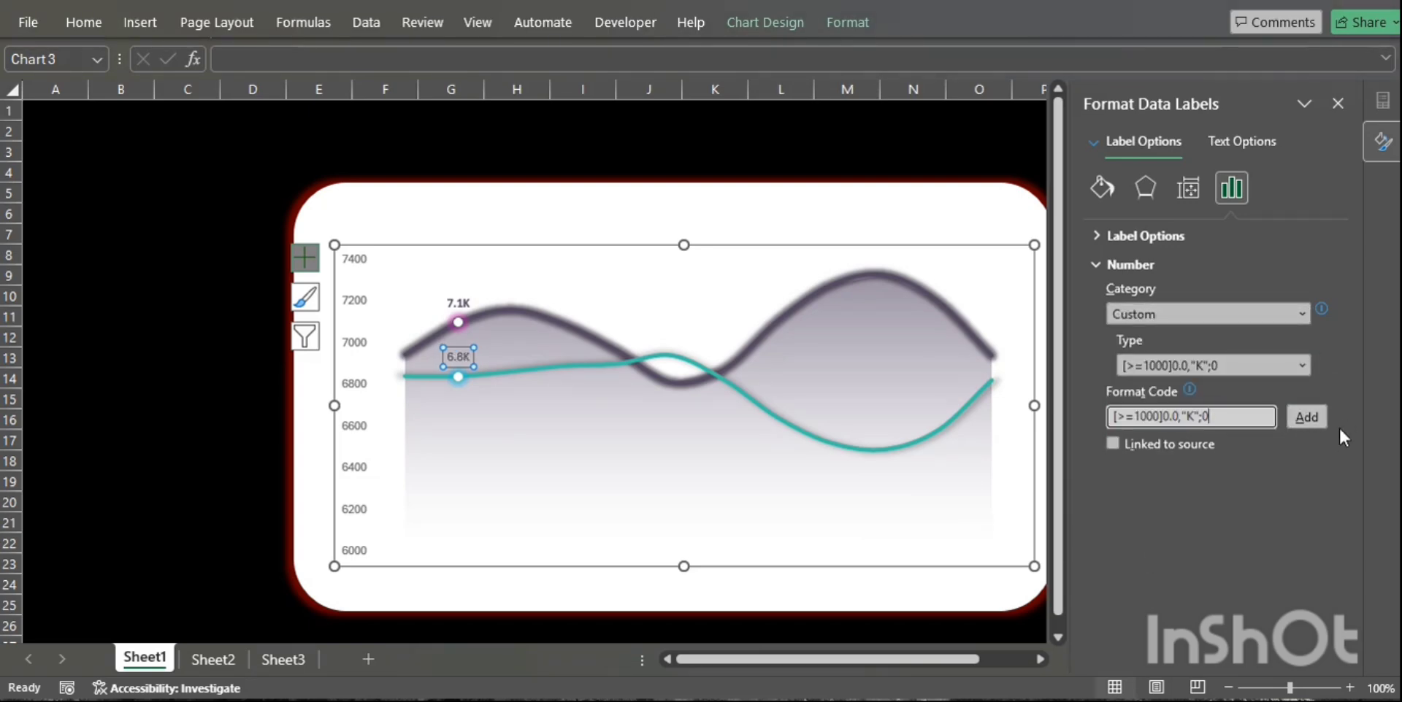
# Make the Cursor S data label bold, deselect the chart and close the formatting pane.
pyautogui.click(458, 356)
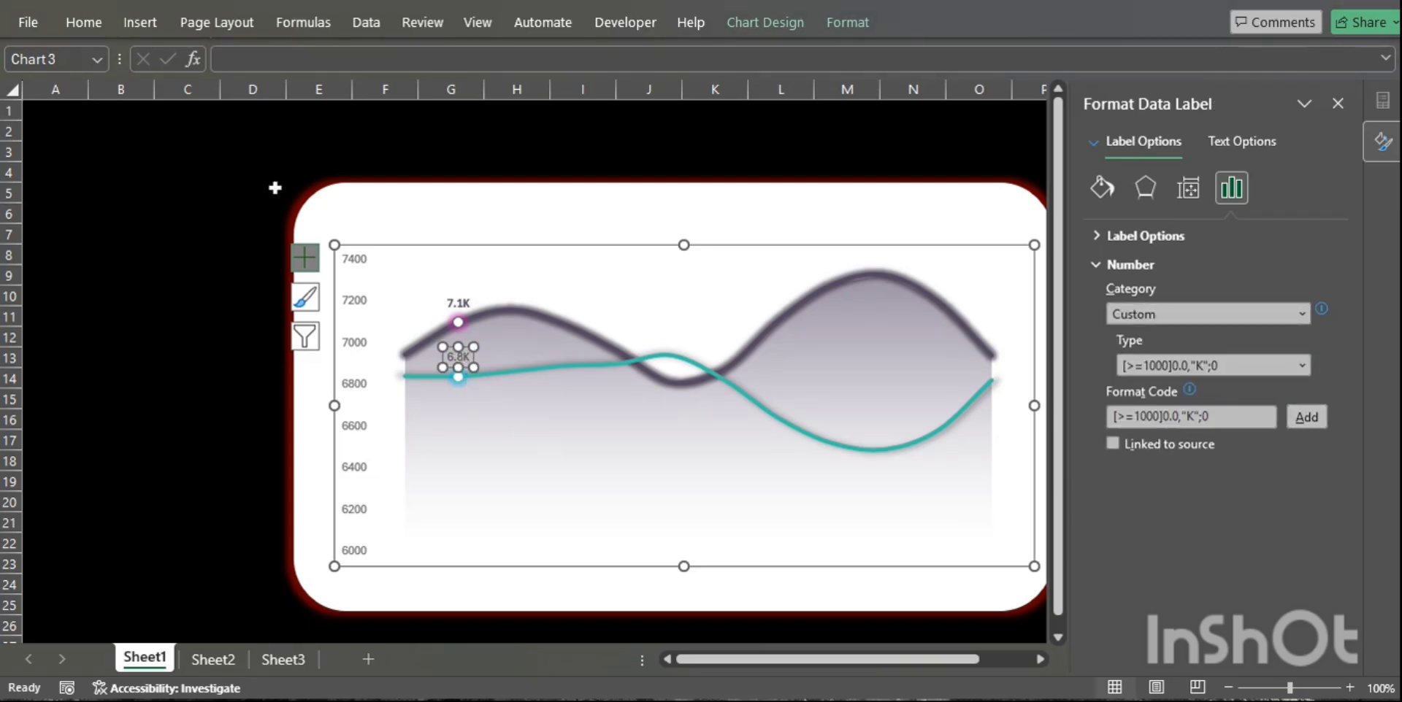
pyautogui.click(81, 22)
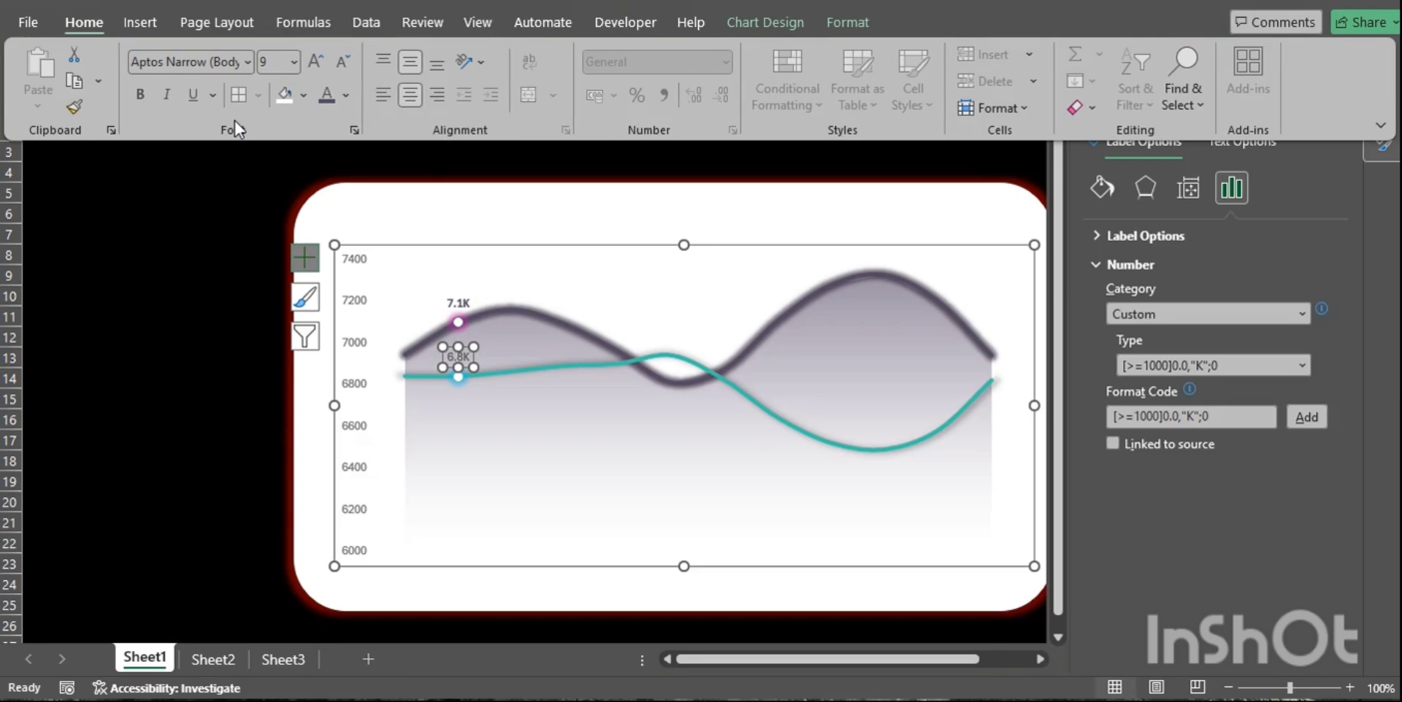
pyautogui.click(143, 94)
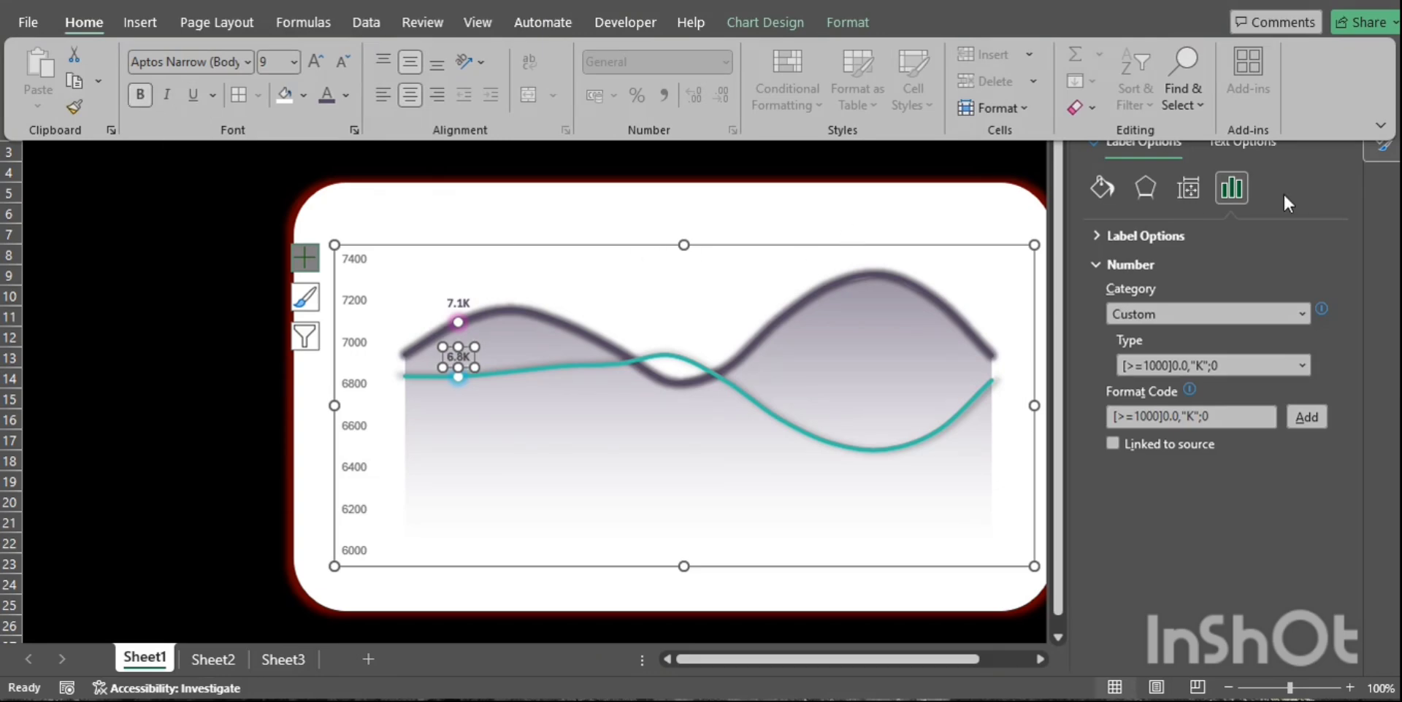
pyautogui.click(1007, 176)
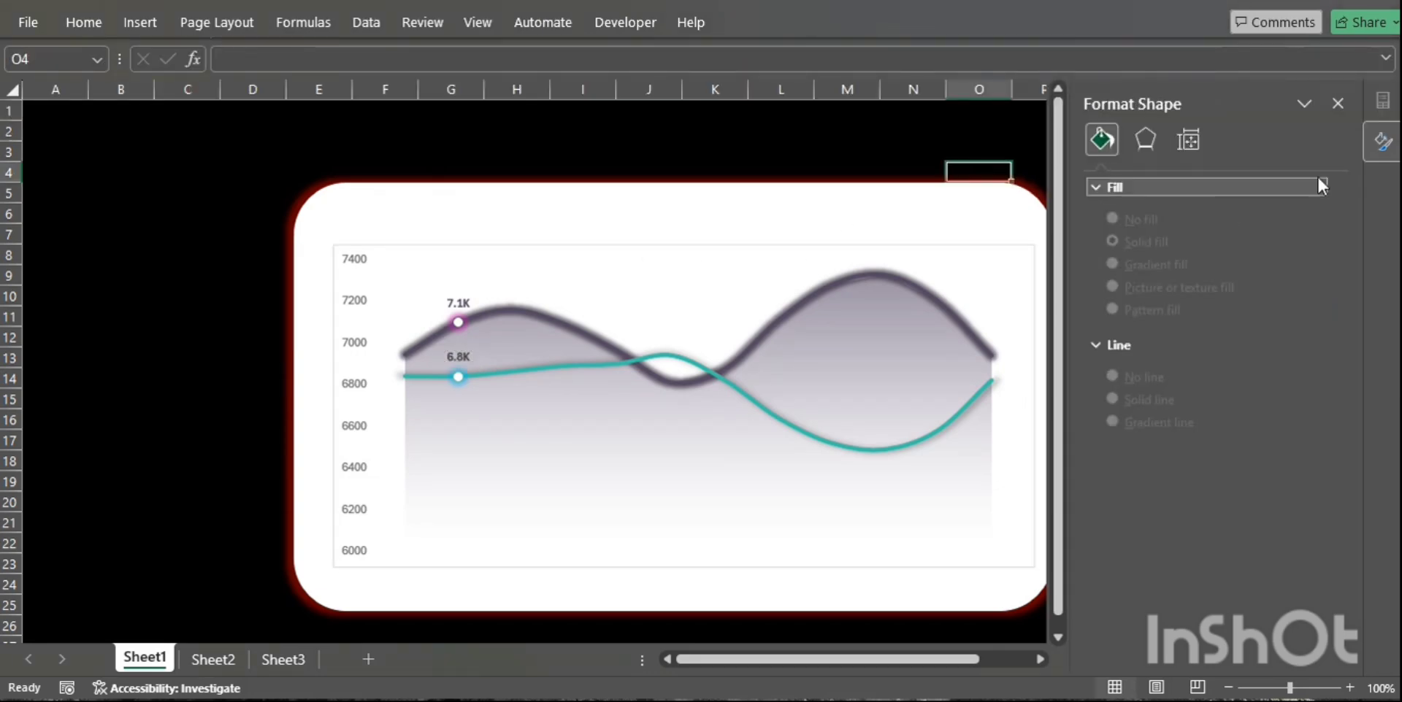
pyautogui.click(1339, 103)
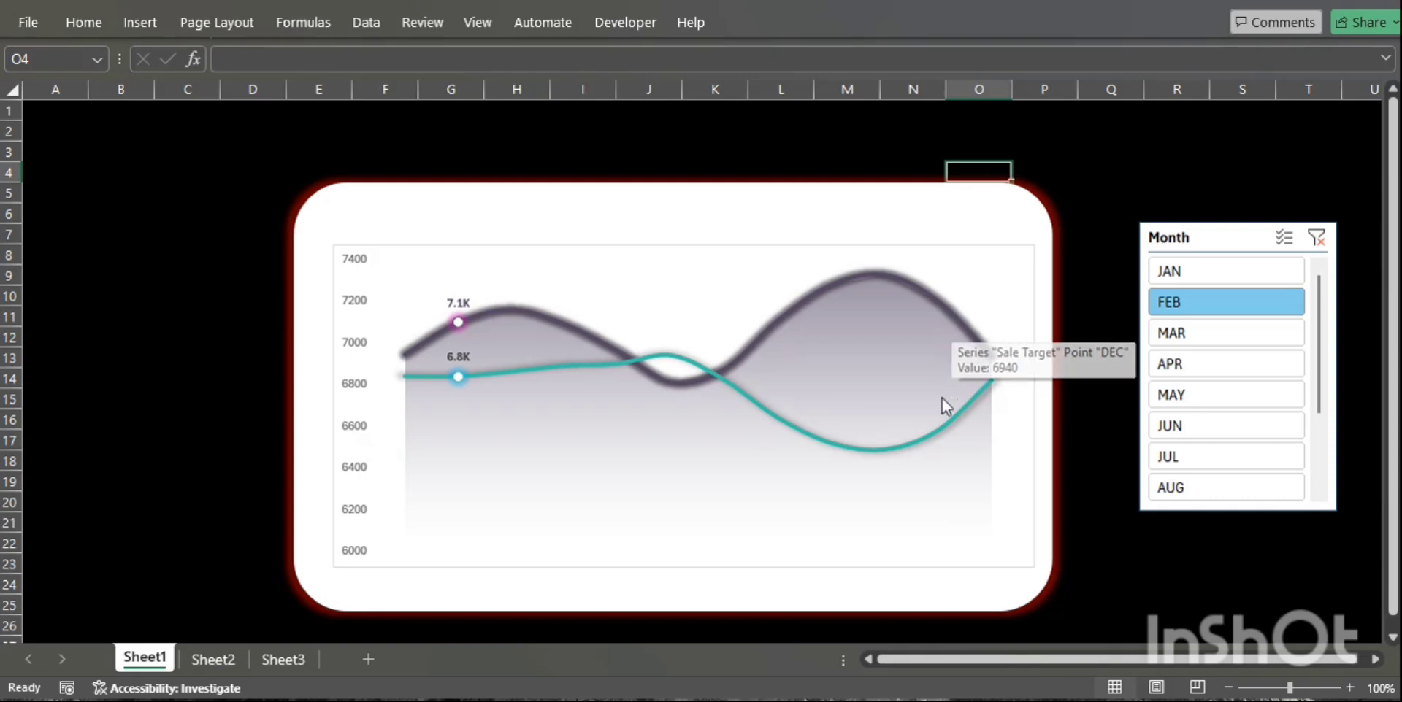
# Apply a centered outer shadow to the teal actual sales line, slightly reduce its transparency and close the formatting.
pyautogui.click(939, 432)
pyautogui.rightClick(941, 433)
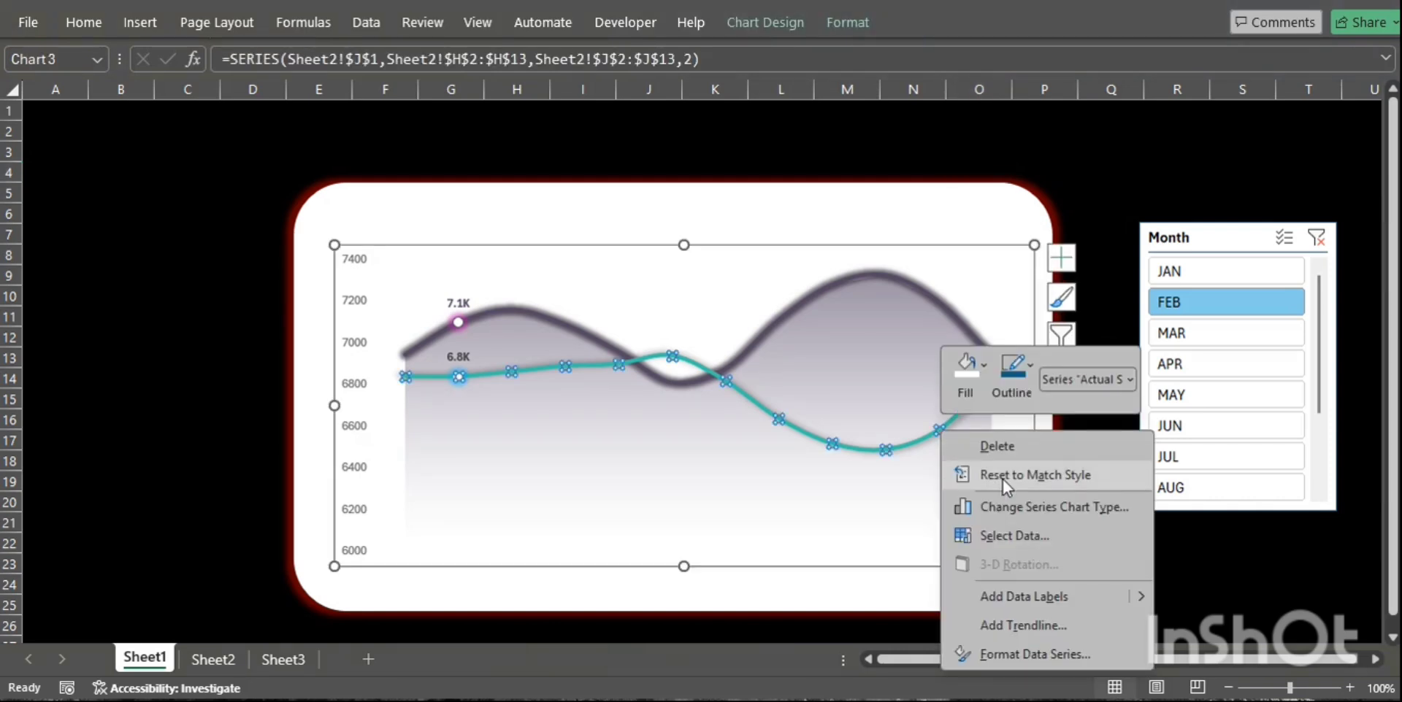
pyautogui.click(1020, 657)
pyautogui.click(1143, 189)
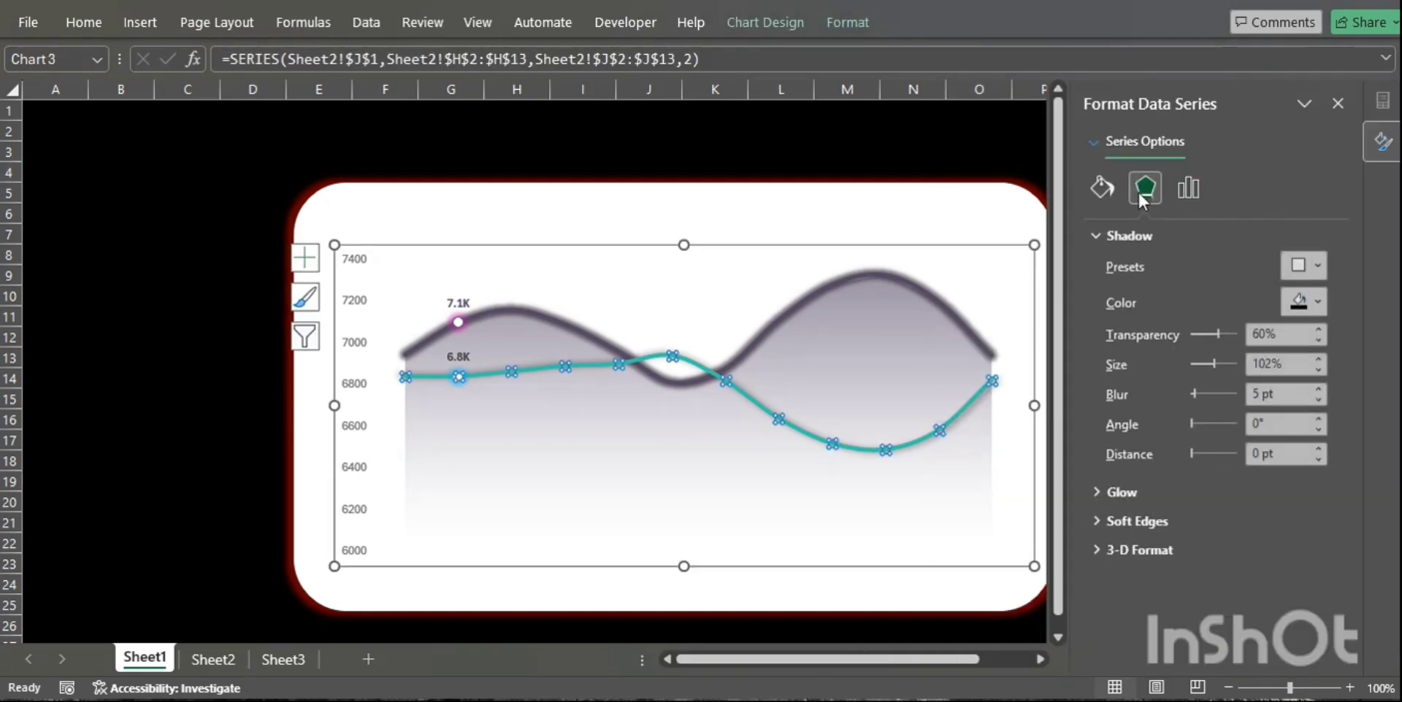
pyautogui.click(1314, 266)
pyautogui.click(1296, 497)
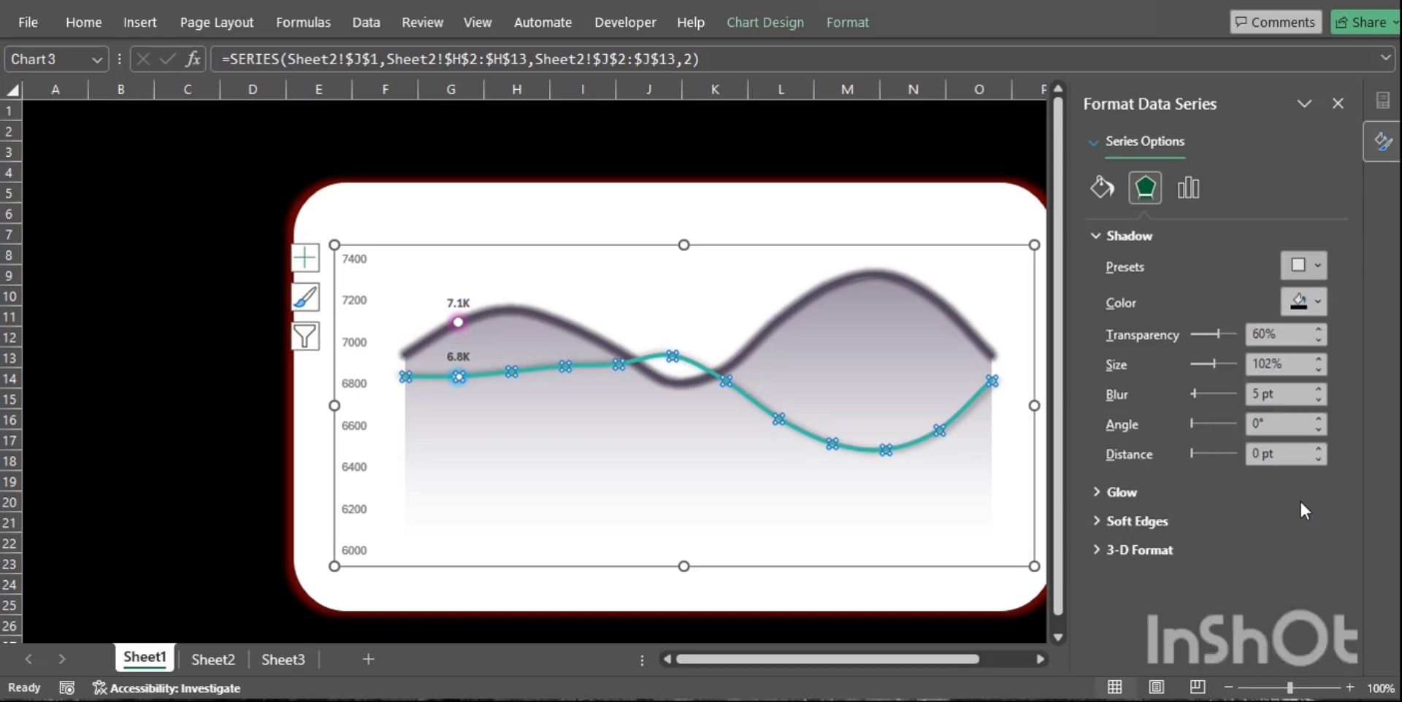
pyautogui.click(1318, 341)
pyautogui.click(757, 148)
pyautogui.click(660, 134)
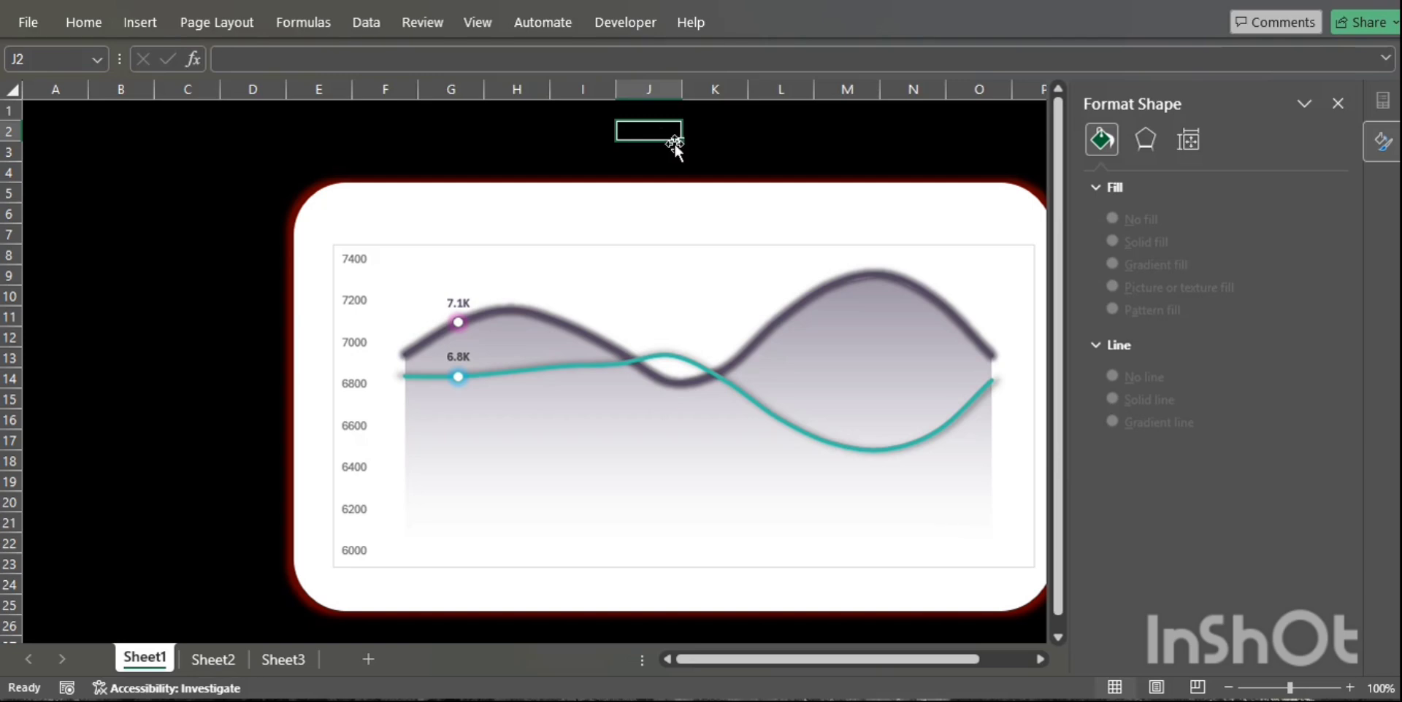
pyautogui.click(1338, 102)
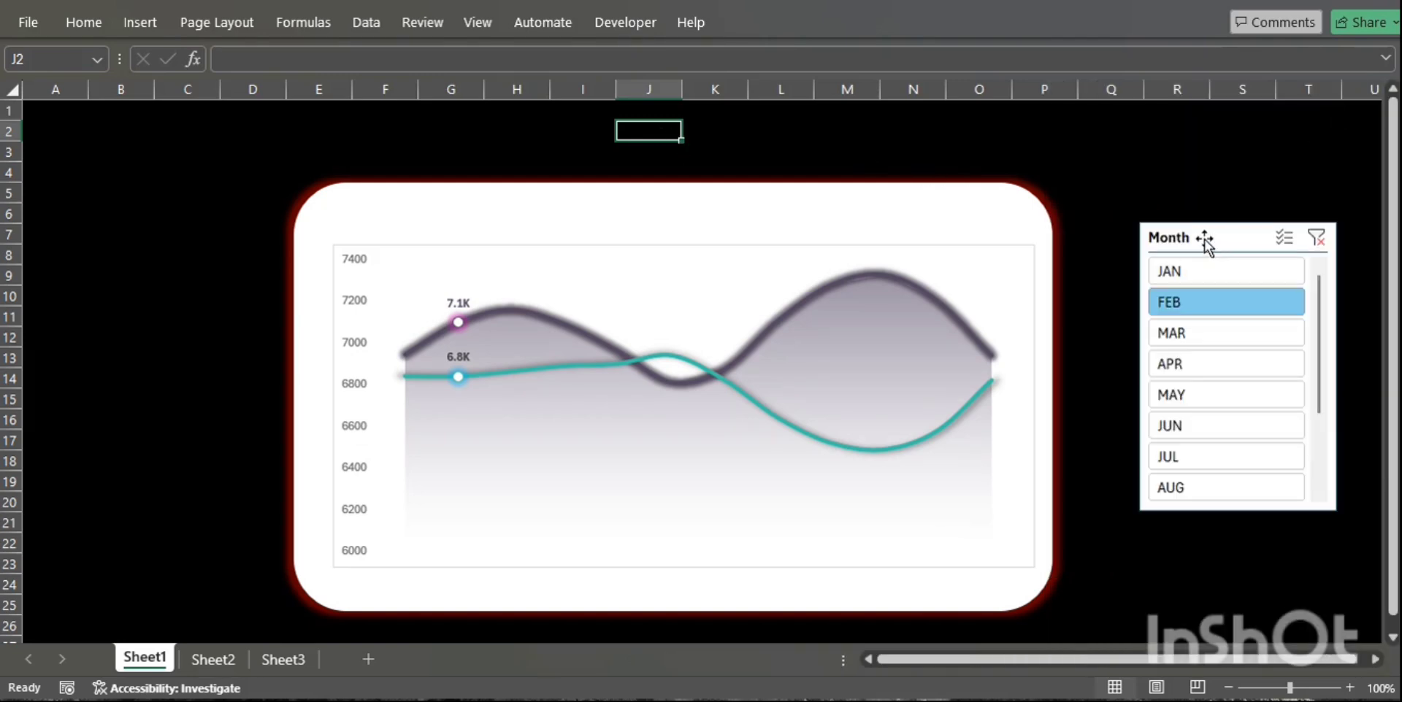
# Remove the fill and the outline from the chart area.
pyautogui.click(1204, 241)
pyautogui.click(762, 247)
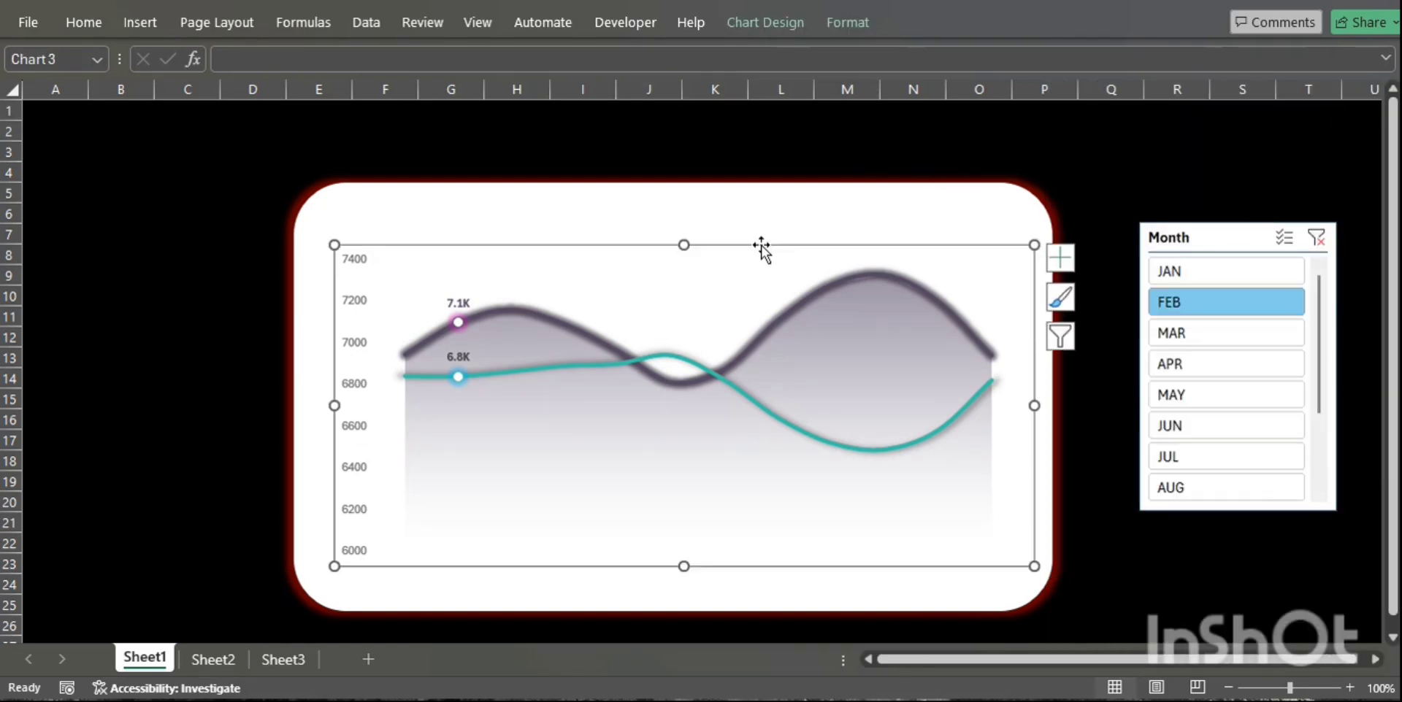
pyautogui.click(843, 23)
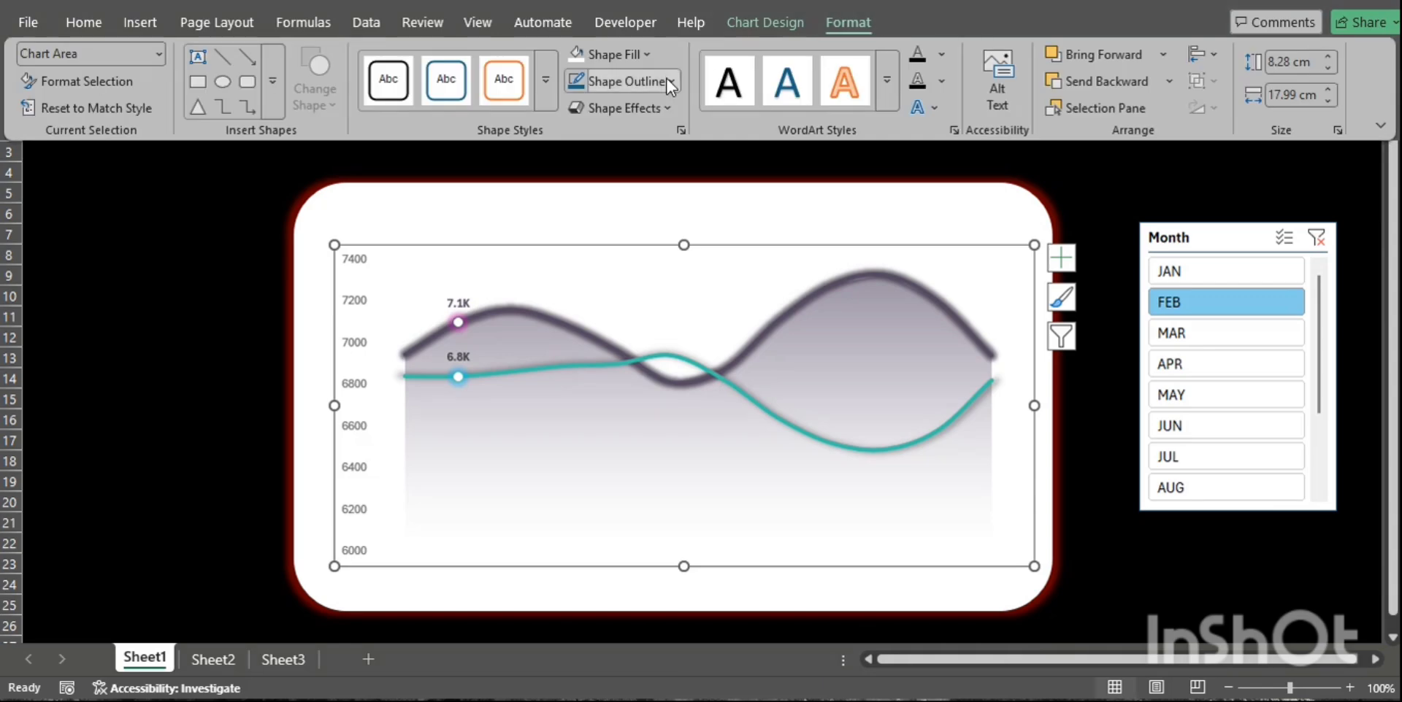
pyautogui.click(616, 54)
pyautogui.click(633, 511)
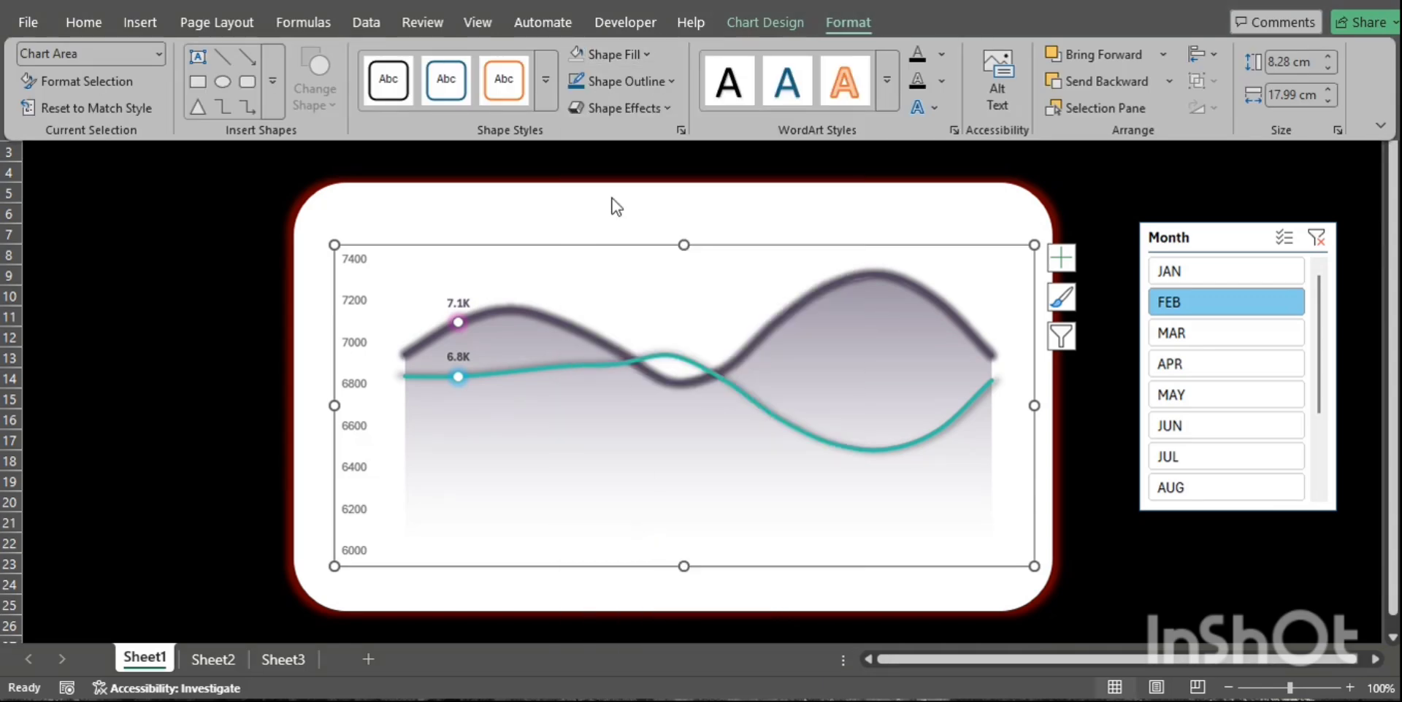
pyautogui.click(615, 81)
pyautogui.click(625, 539)
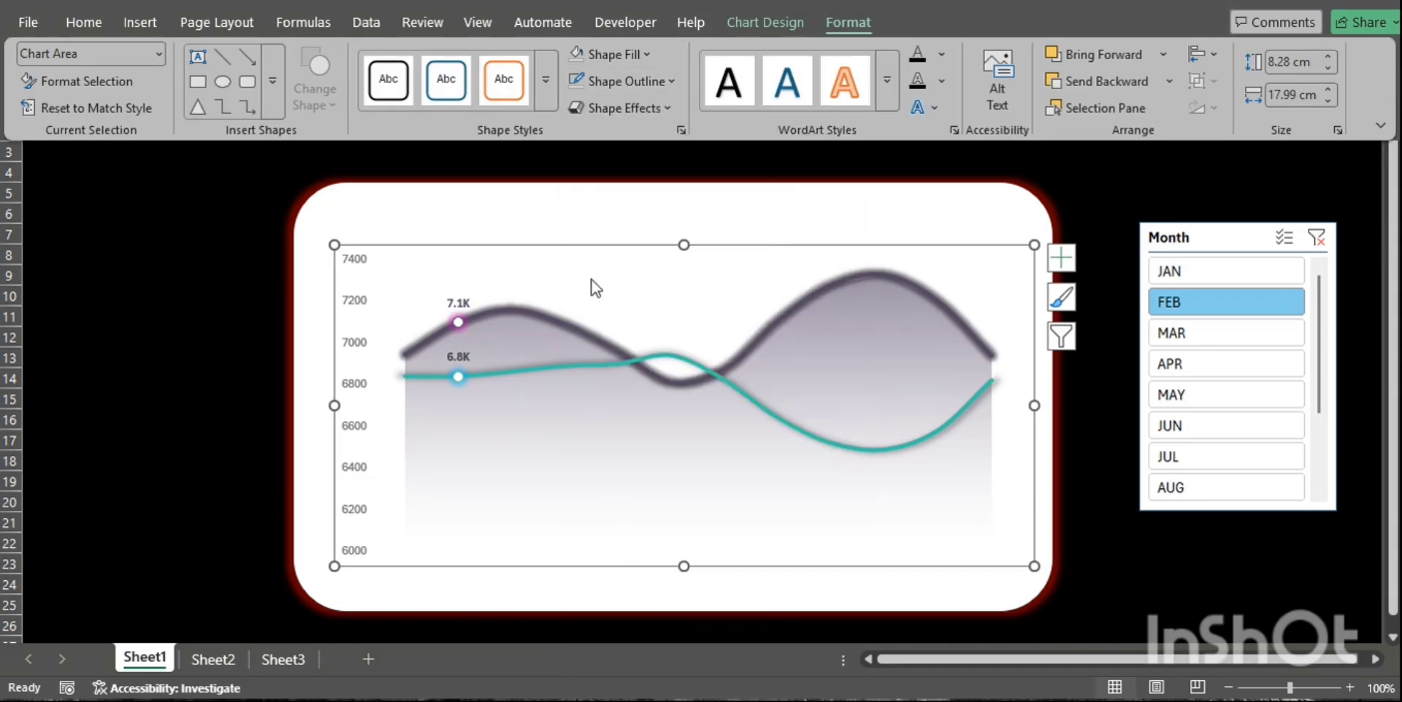
# Move the chart toward the upper-left of the white rounded panel, enlarge it to span the panel's width and deselect it.
pyautogui.doubleClick(555, 243)
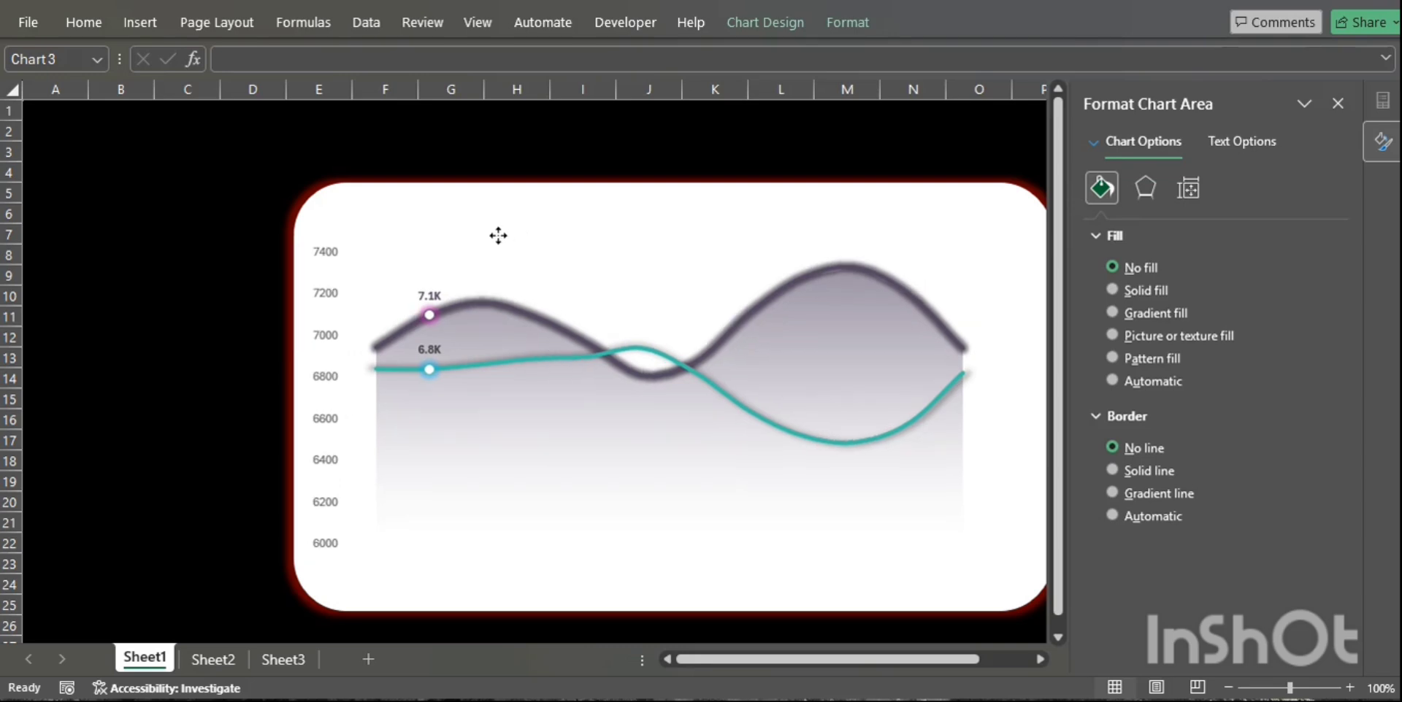
pyautogui.moveTo(498, 235); pyautogui.dragTo(494, 211)
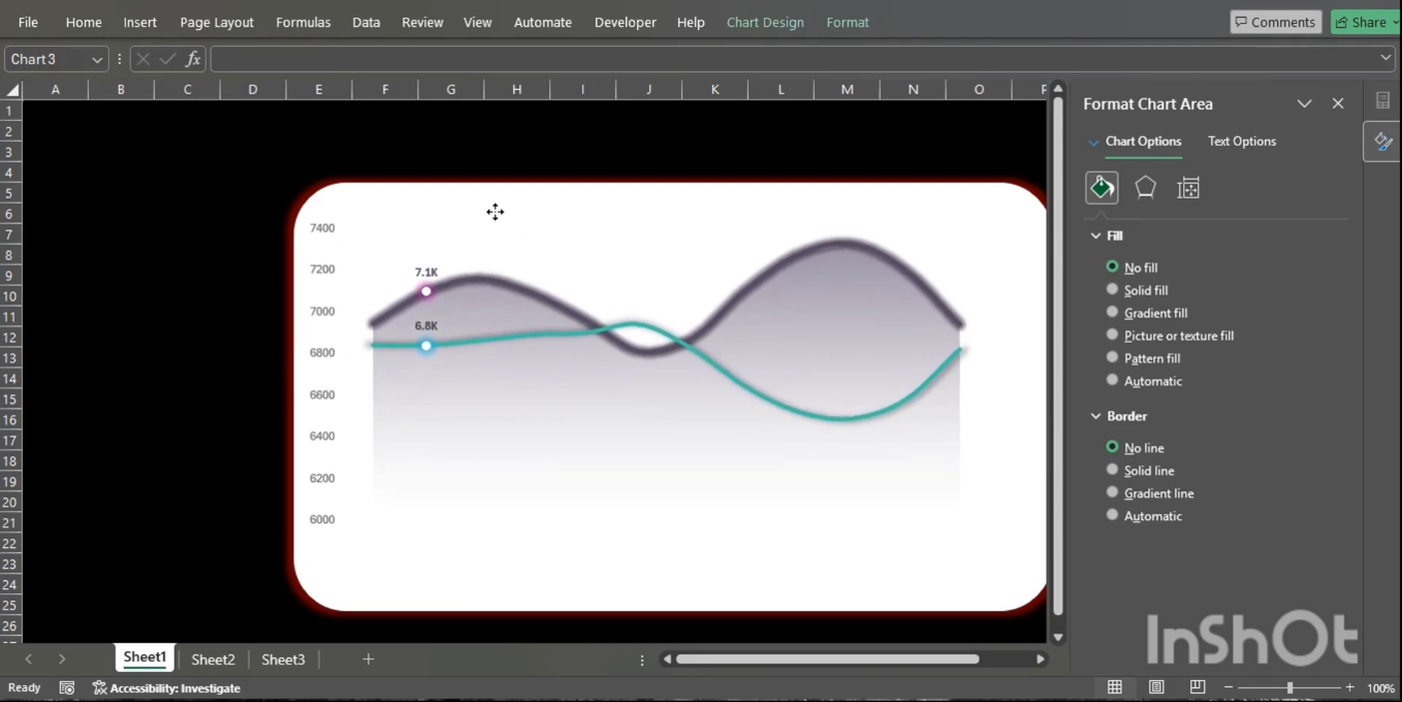
pyautogui.moveTo(1002, 535); pyautogui.dragTo(1063, 559)
pyautogui.click(1336, 104)
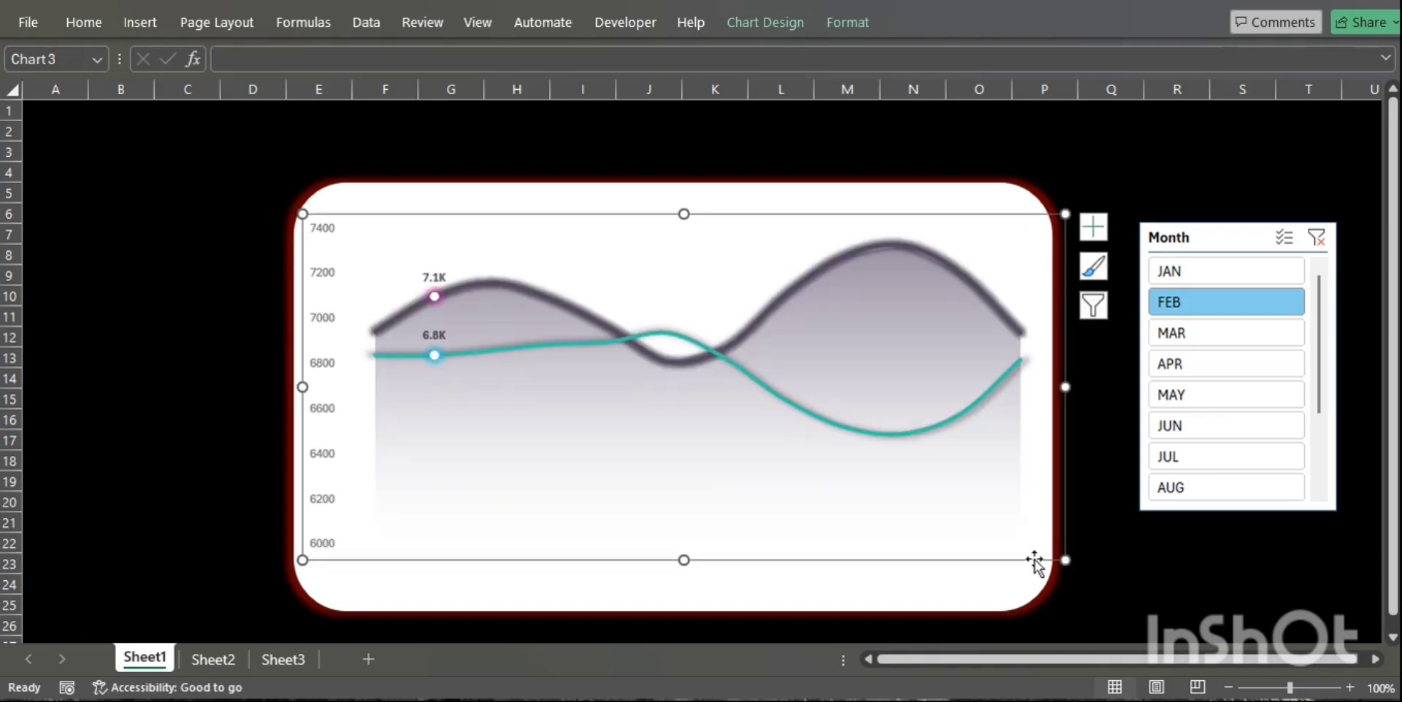
pyautogui.click(1175, 565)
# Hide the Month slicer's header through its slicer settings.
pyautogui.rightClick(1190, 232)
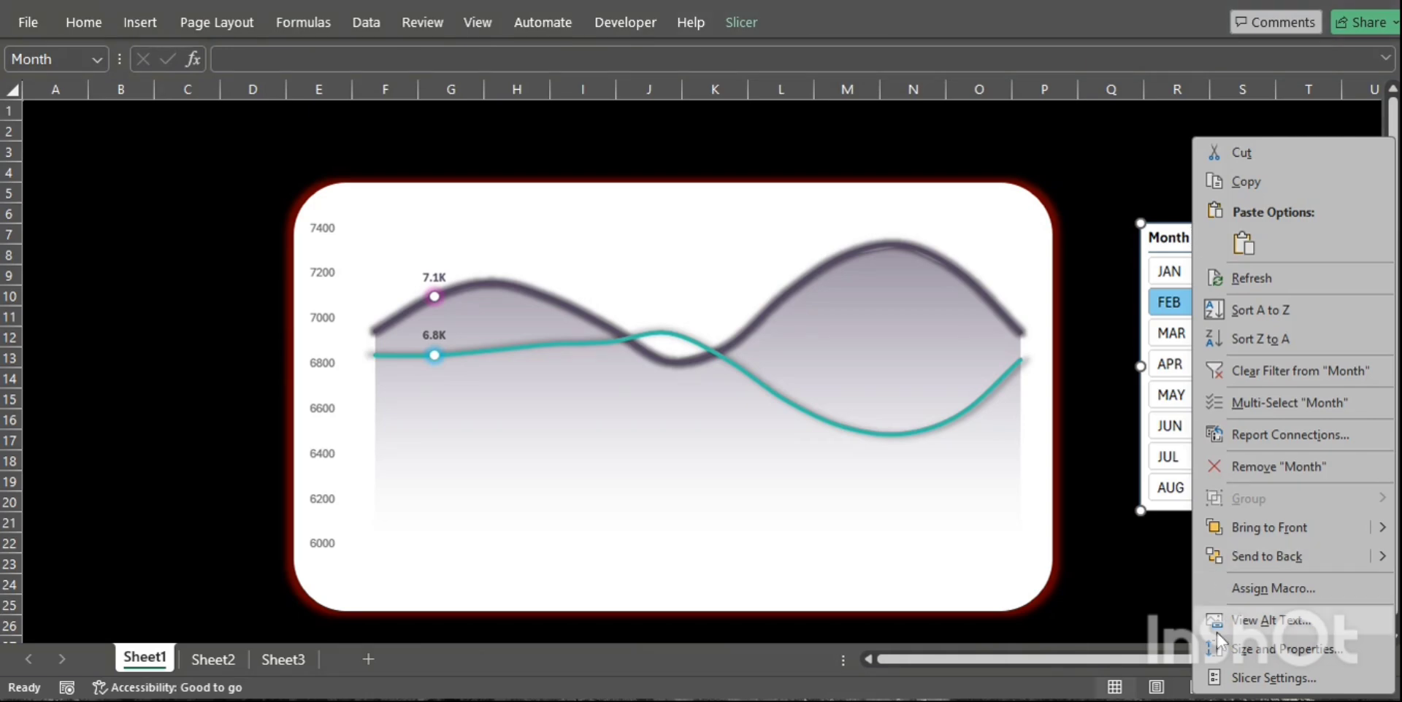
pyautogui.click(1273, 678)
pyautogui.click(904, 515)
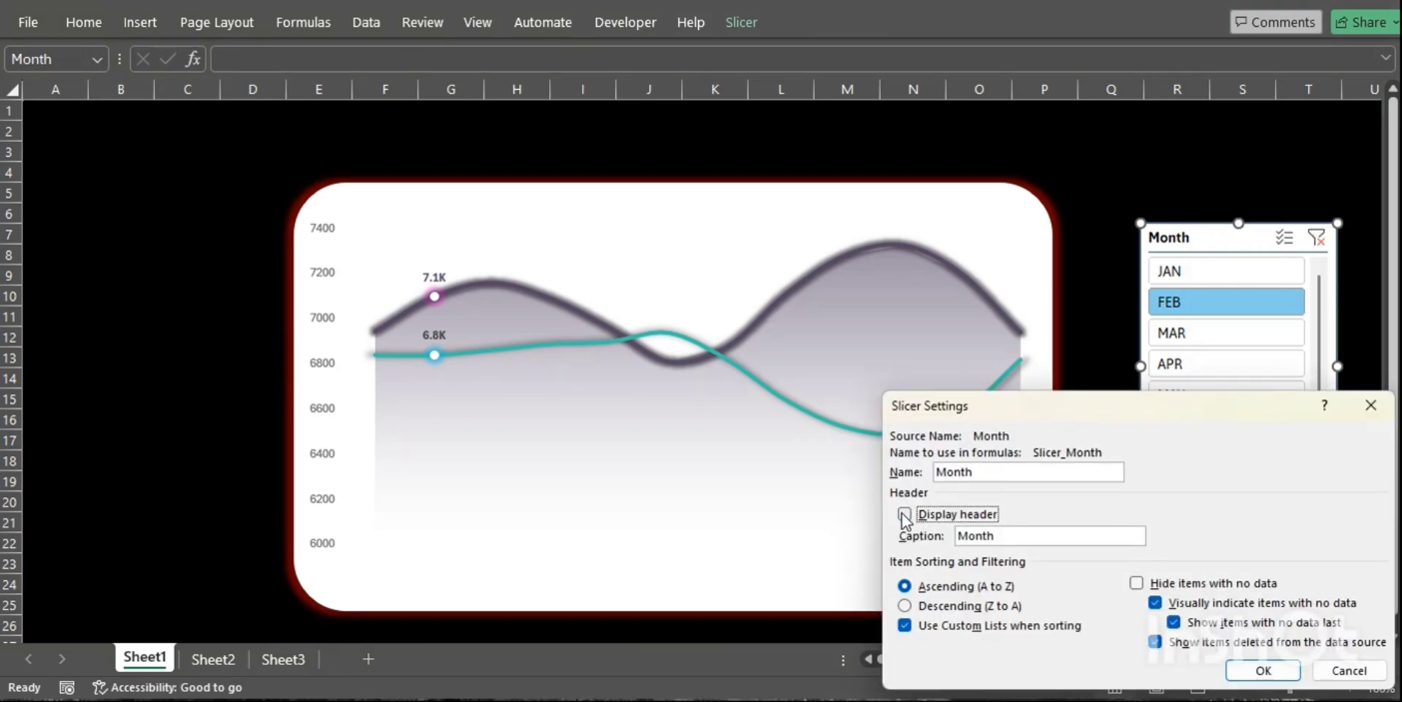
pyautogui.click(1263, 670)
# Duplicate the slicer style as SlicerStyleLight1 2 and set its Whole Slicer element to no borders.
pyautogui.click(741, 23)
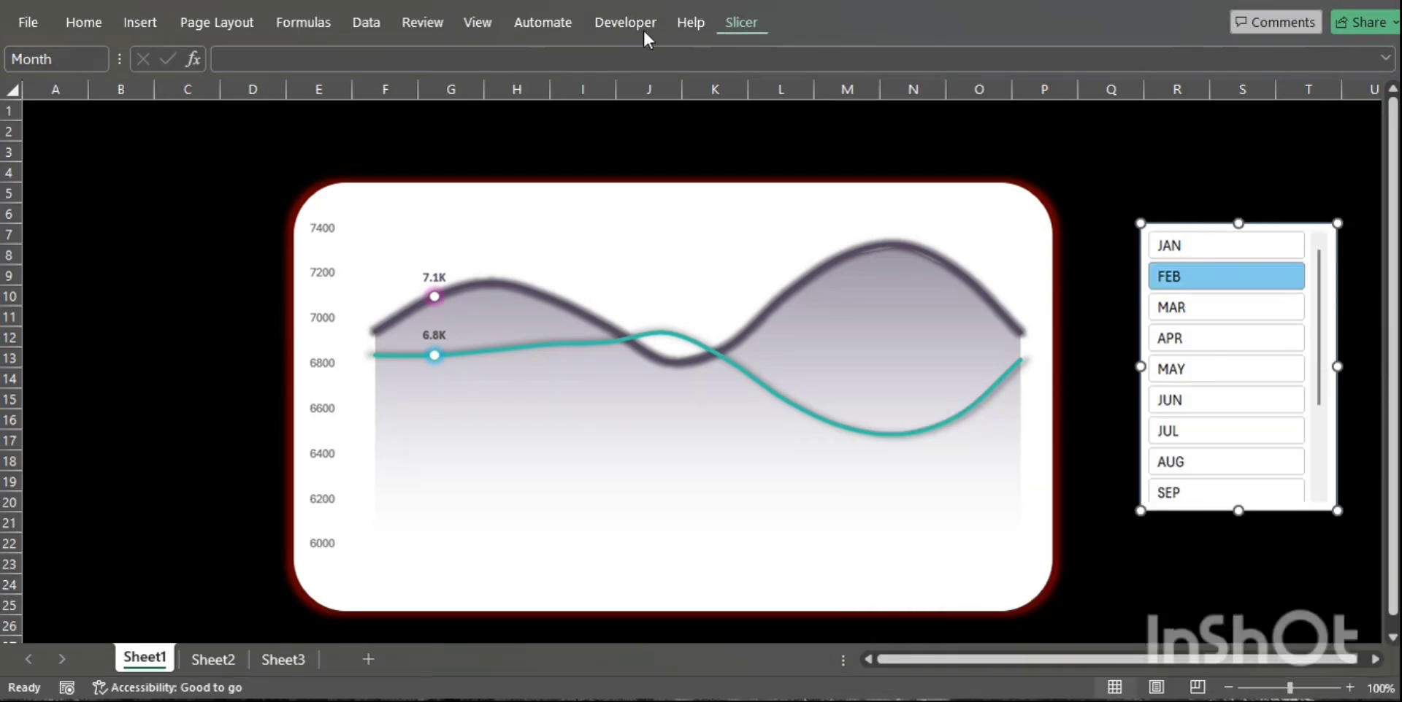
pyautogui.rightClick(290, 81)
pyautogui.click(330, 119)
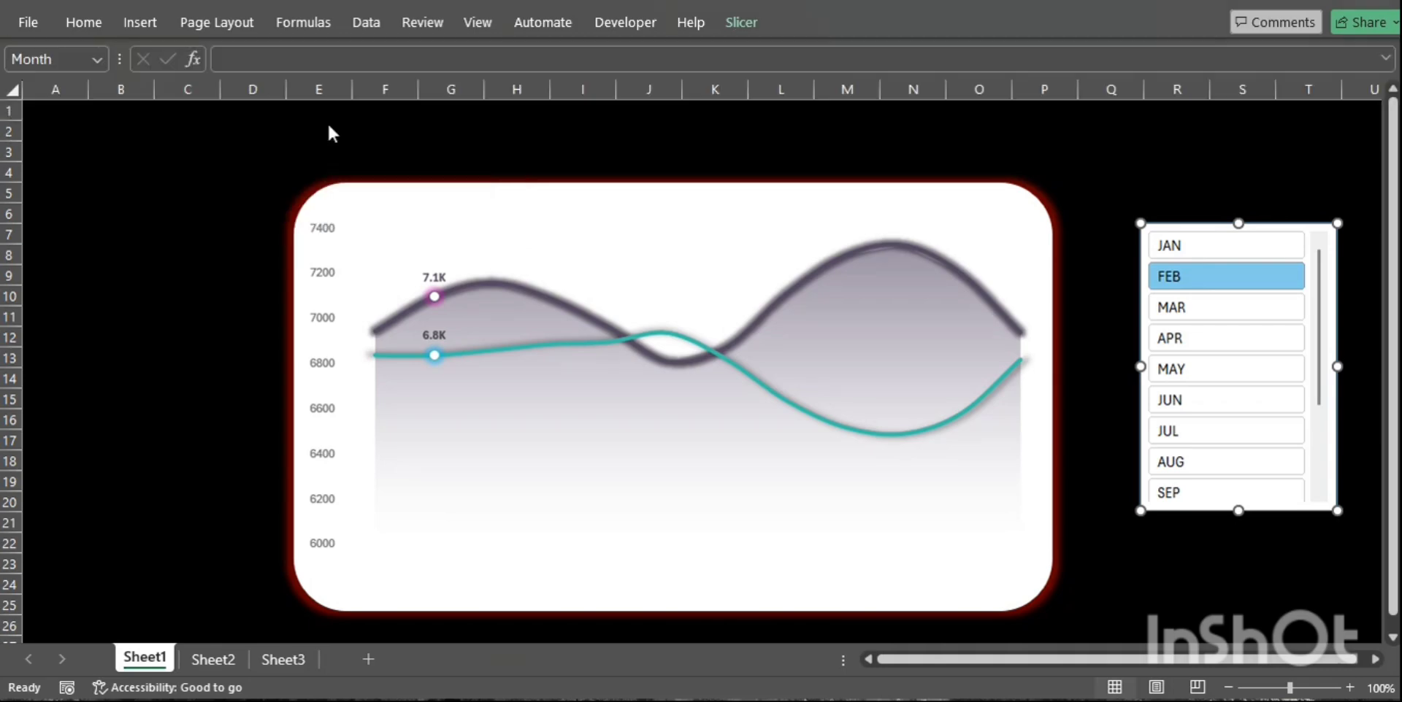
pyautogui.click(80, 101)
pyautogui.click(226, 334)
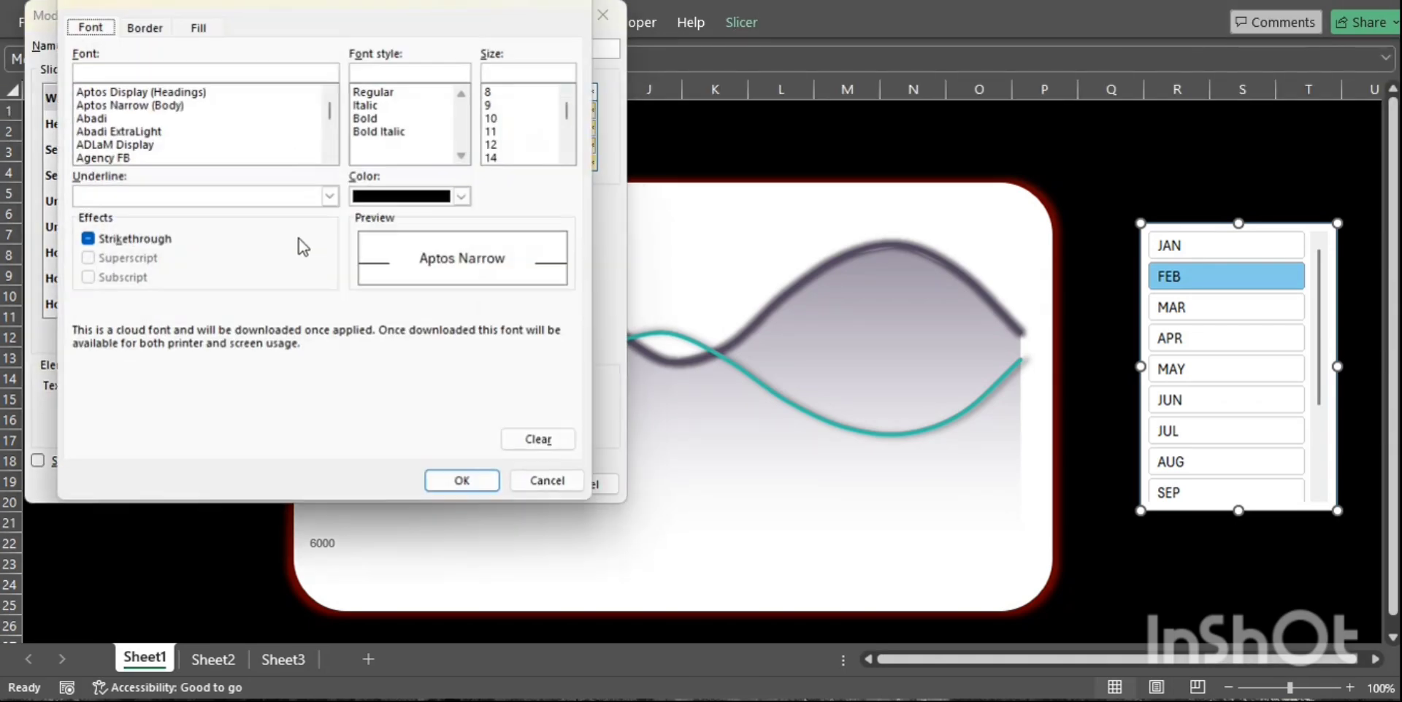
pyautogui.click(142, 24)
pyautogui.click(290, 93)
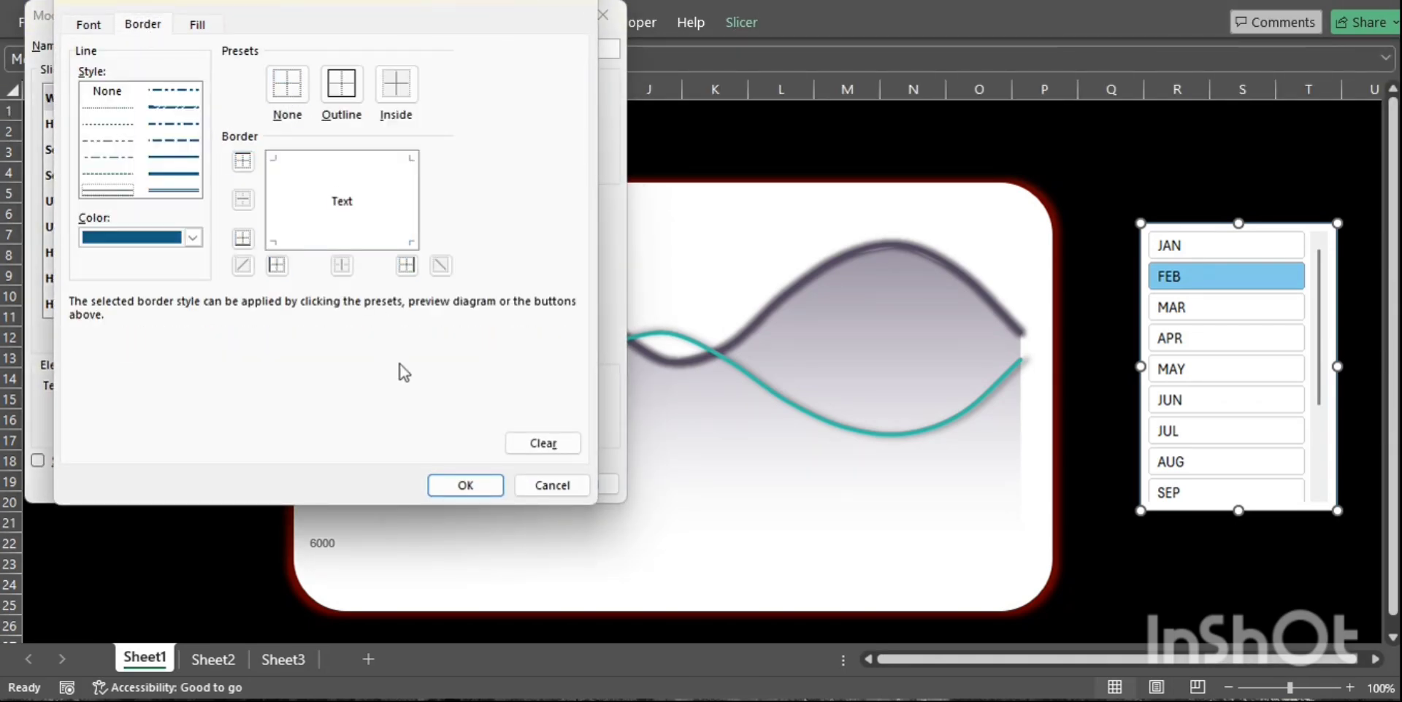
pyautogui.click(467, 485)
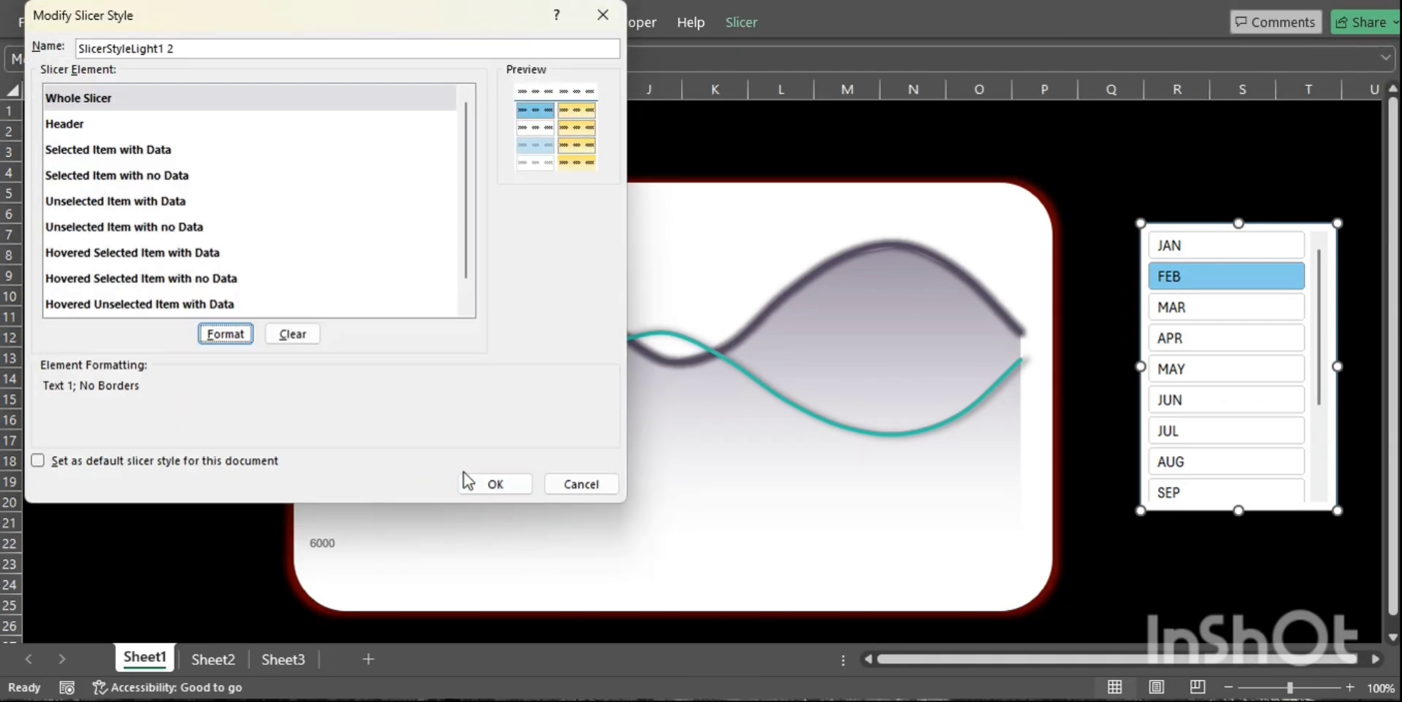
# Confirm the custom slicer style and lay the Month slicer out in 12 columns with a height of 1.2 cm.
pyautogui.rightClick(1196, 232)
pyautogui.click(749, 23)
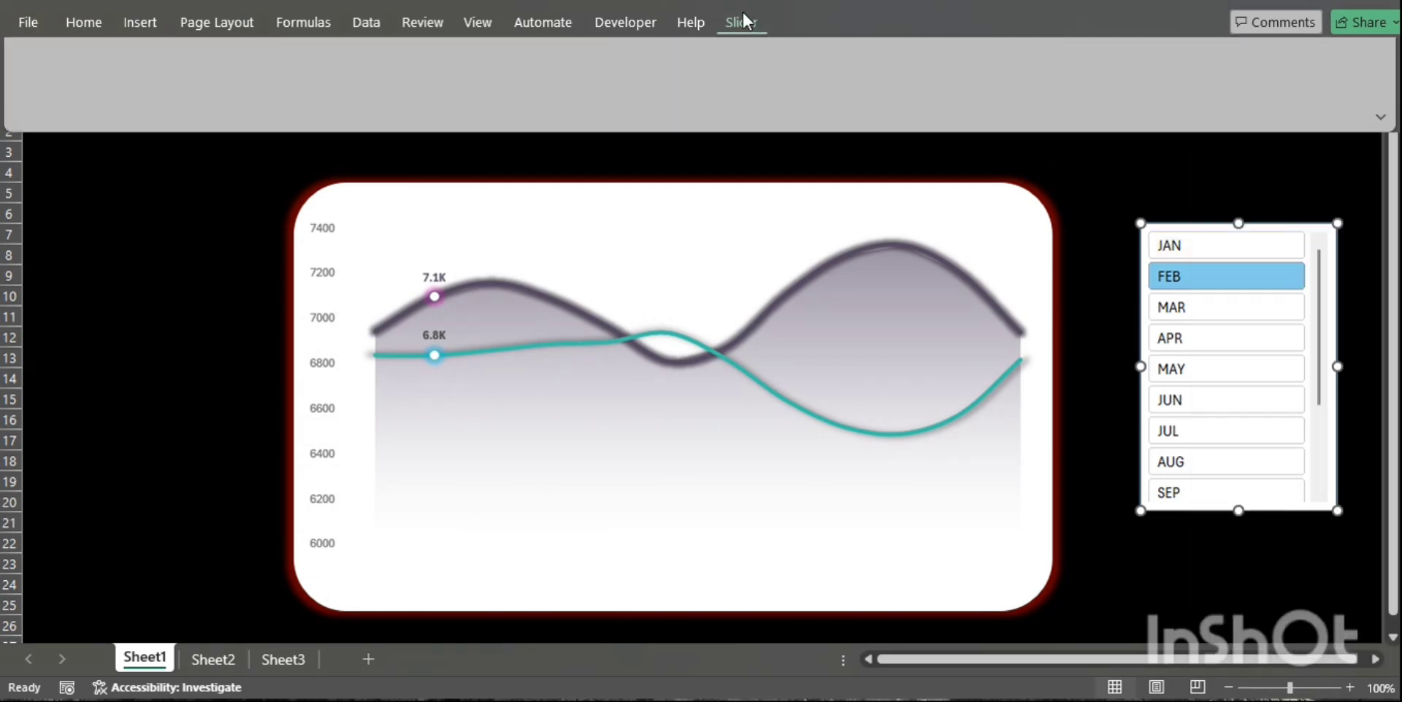
pyautogui.write('2')
pyautogui.press('Tab')
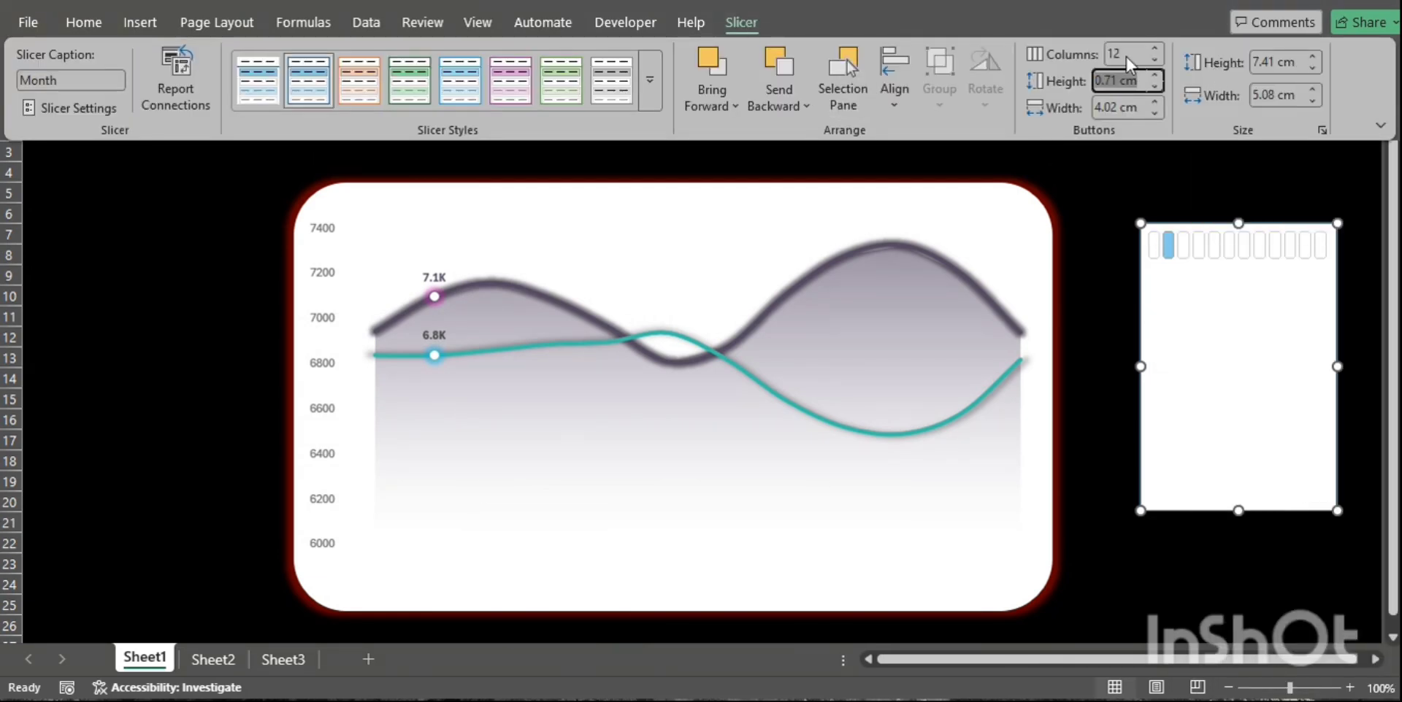
pyautogui.click(1274, 63)
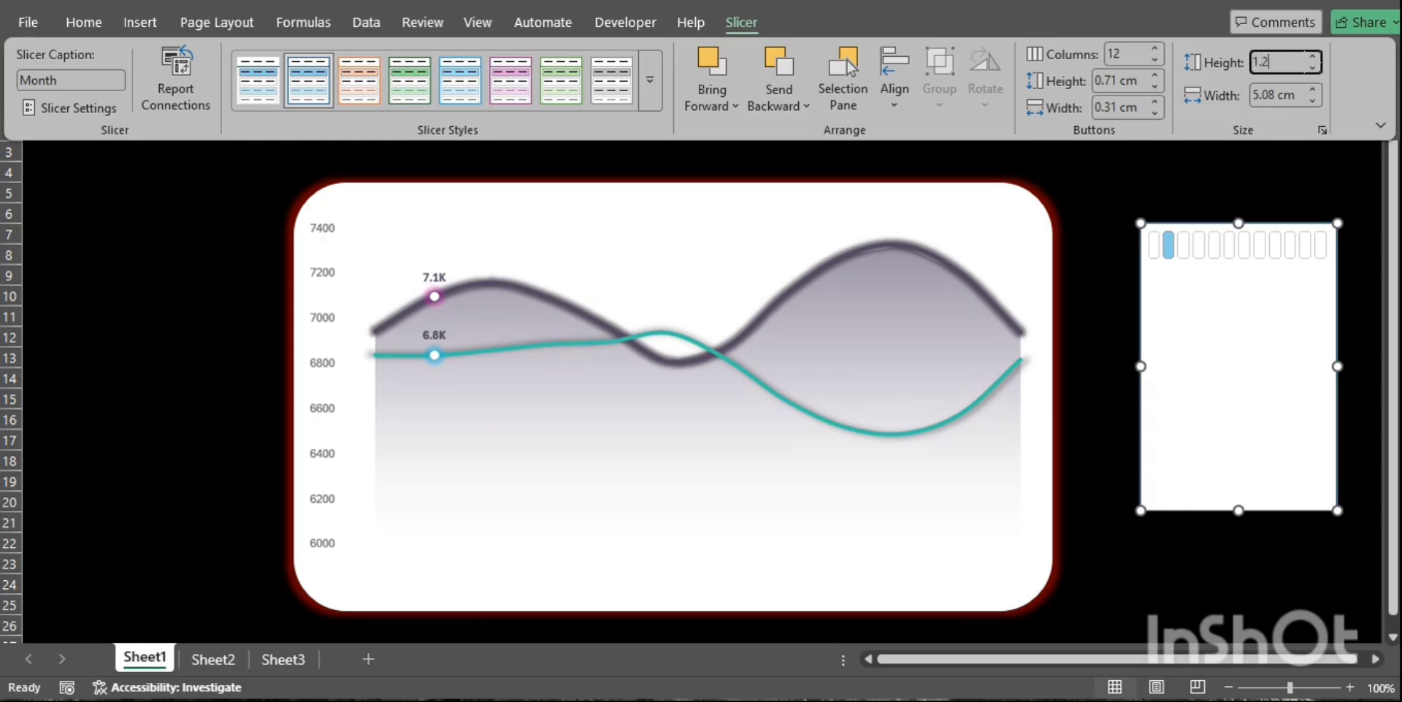
pyautogui.press('Return')
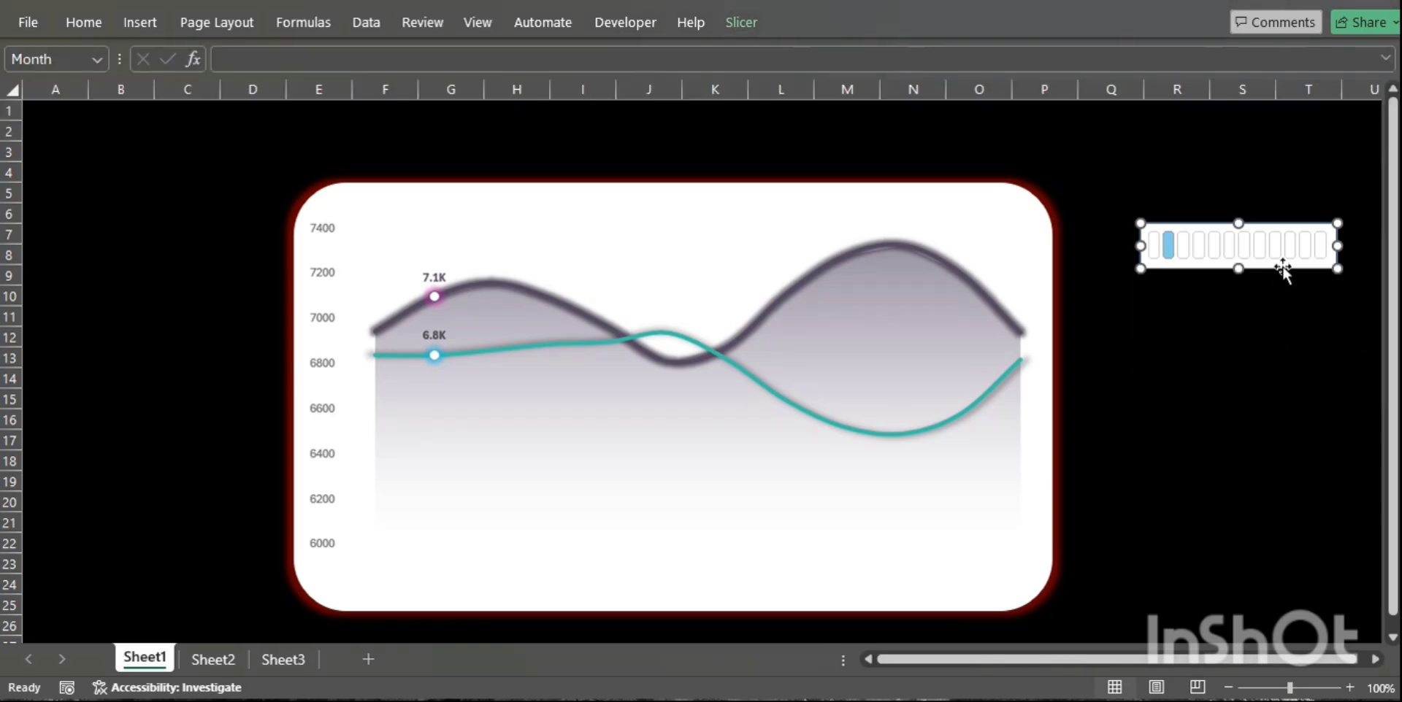
# Place the Month slicer beneath the chart inside the white panel and widen it to about 17.3 cm.
pyautogui.moveTo(1282, 266); pyautogui.dragTo(1021, 598)
pyautogui.moveTo(911, 562); pyautogui.dragTo(899, 549)
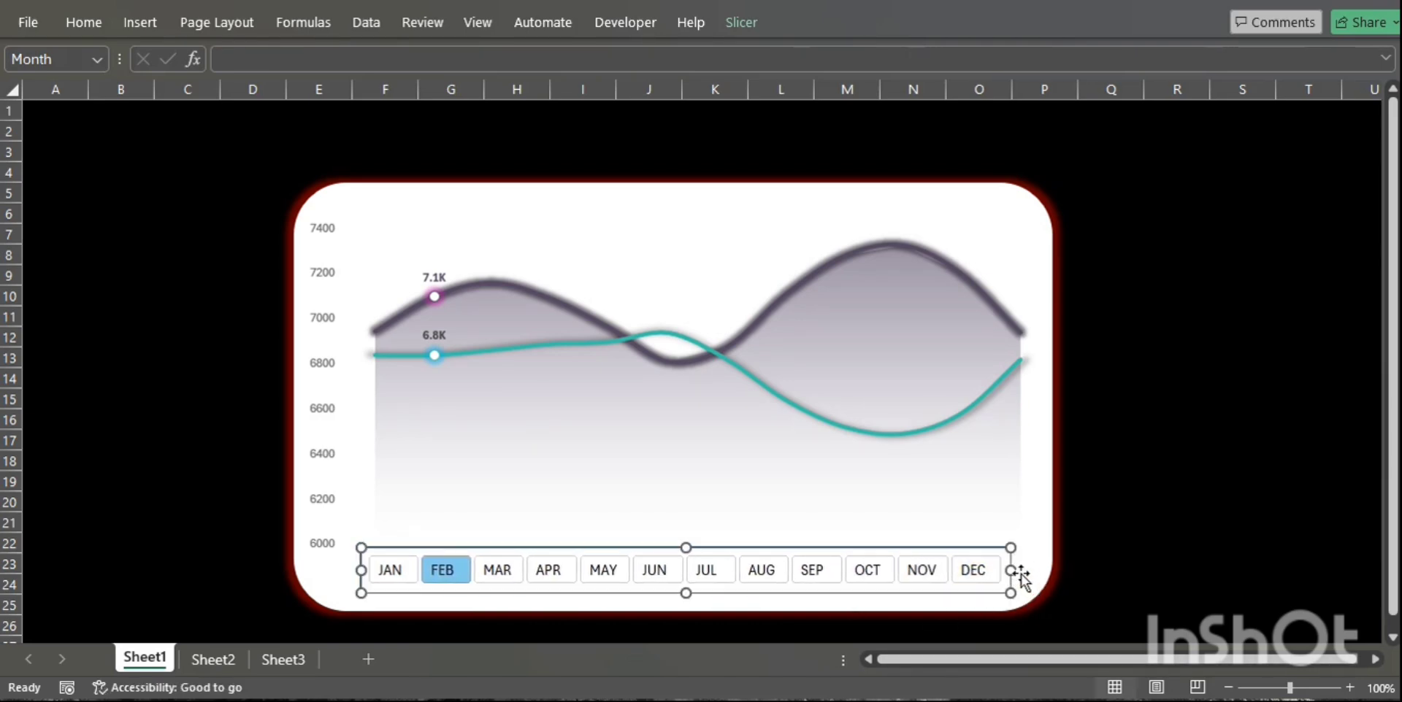
pyautogui.moveTo(1010, 571); pyautogui.dragTo(1035, 575)
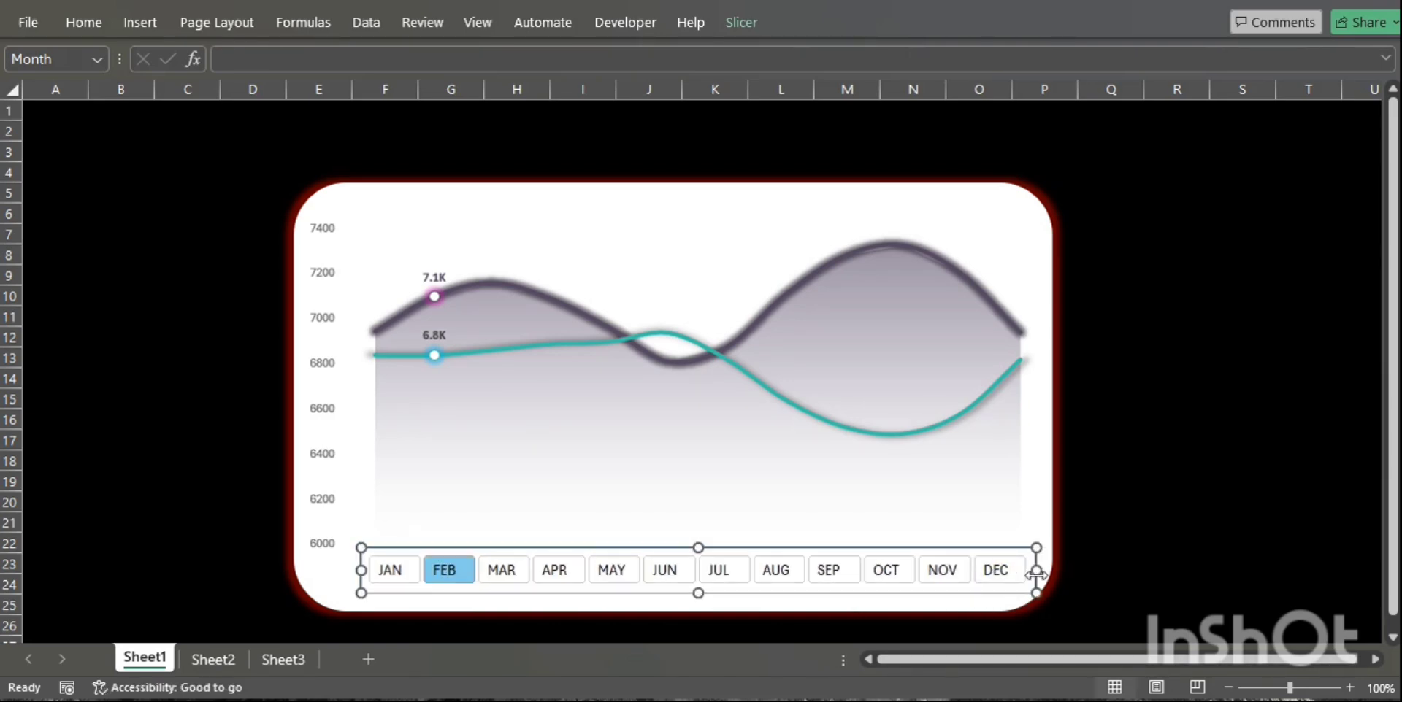
# Bring the Month slicer to the front of all other objects.
pyautogui.click(758, 25)
pyautogui.click(735, 104)
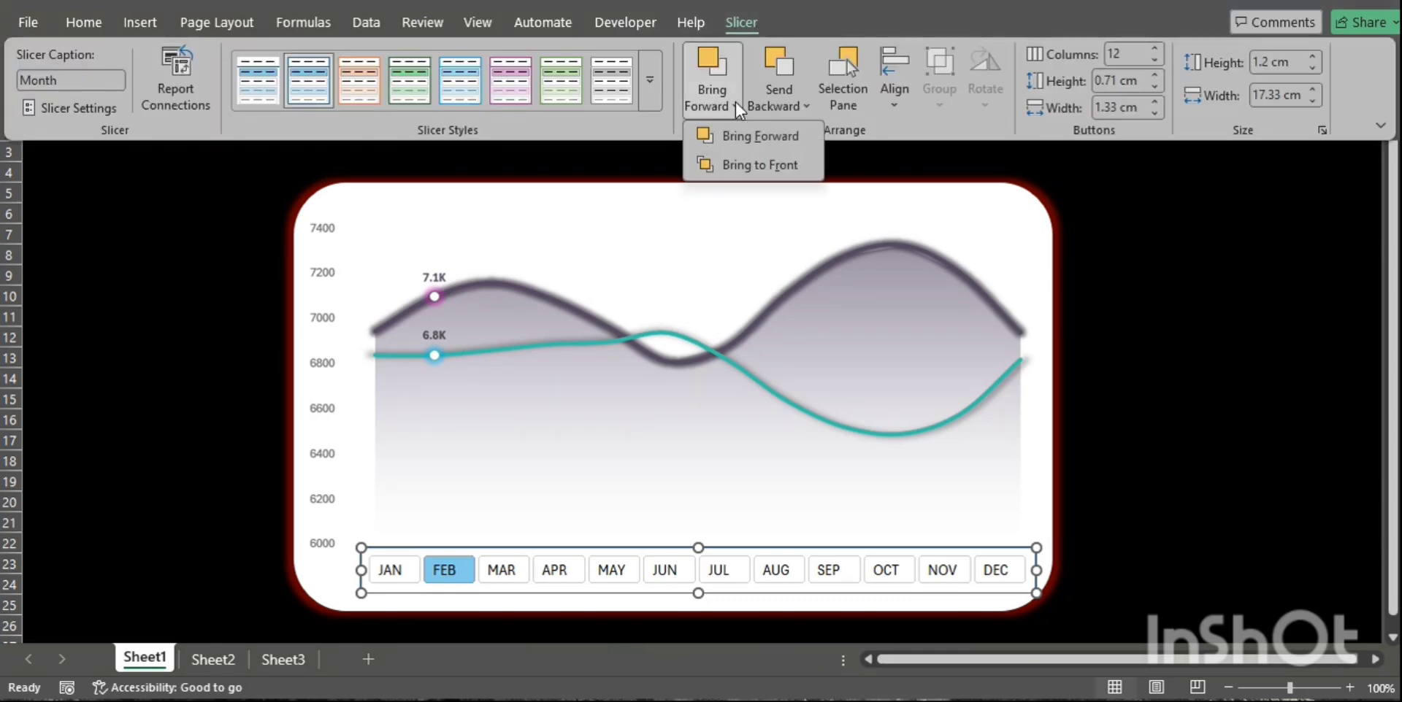
pyautogui.click(770, 166)
pyautogui.click(1177, 524)
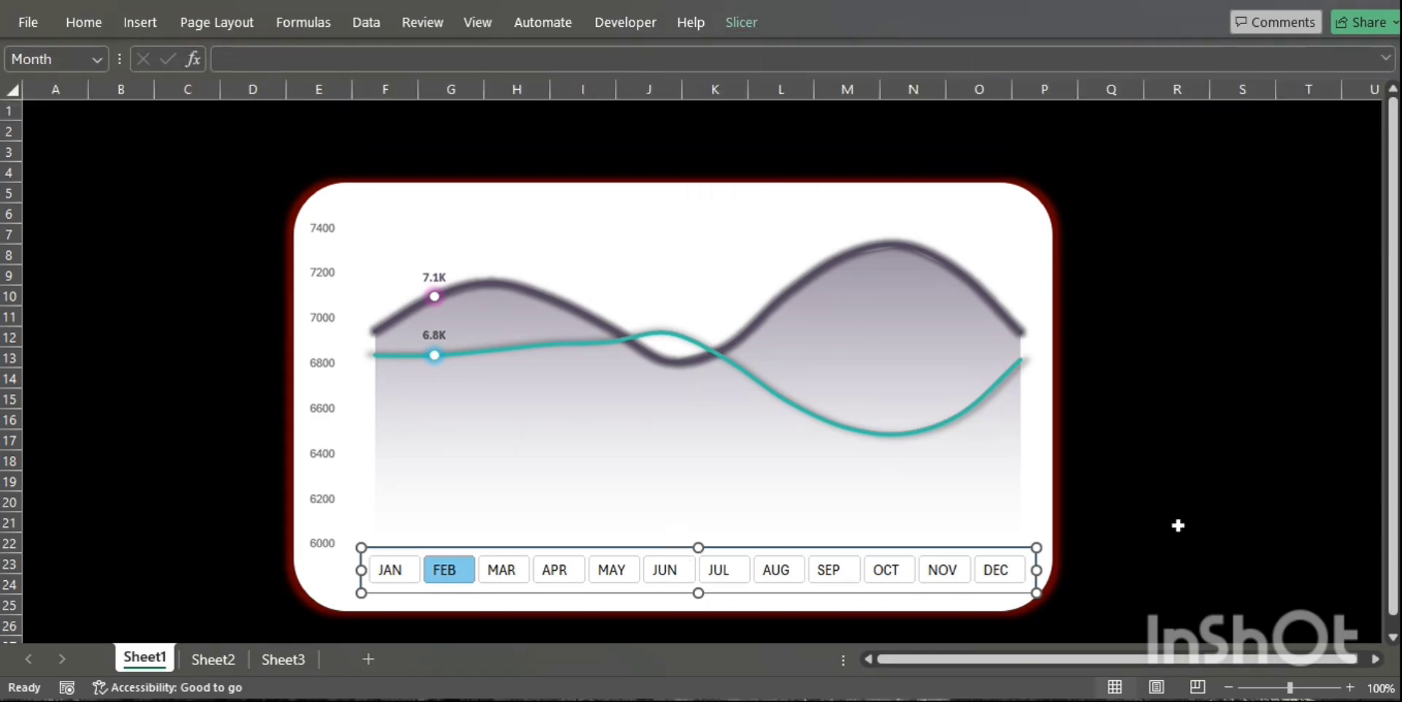
# Filter the Month slicer to JUN and to JUL to check how the cursor markers follow the selection.
pyautogui.click(1177, 525)
pyautogui.click(666, 571)
pyautogui.click(718, 572)
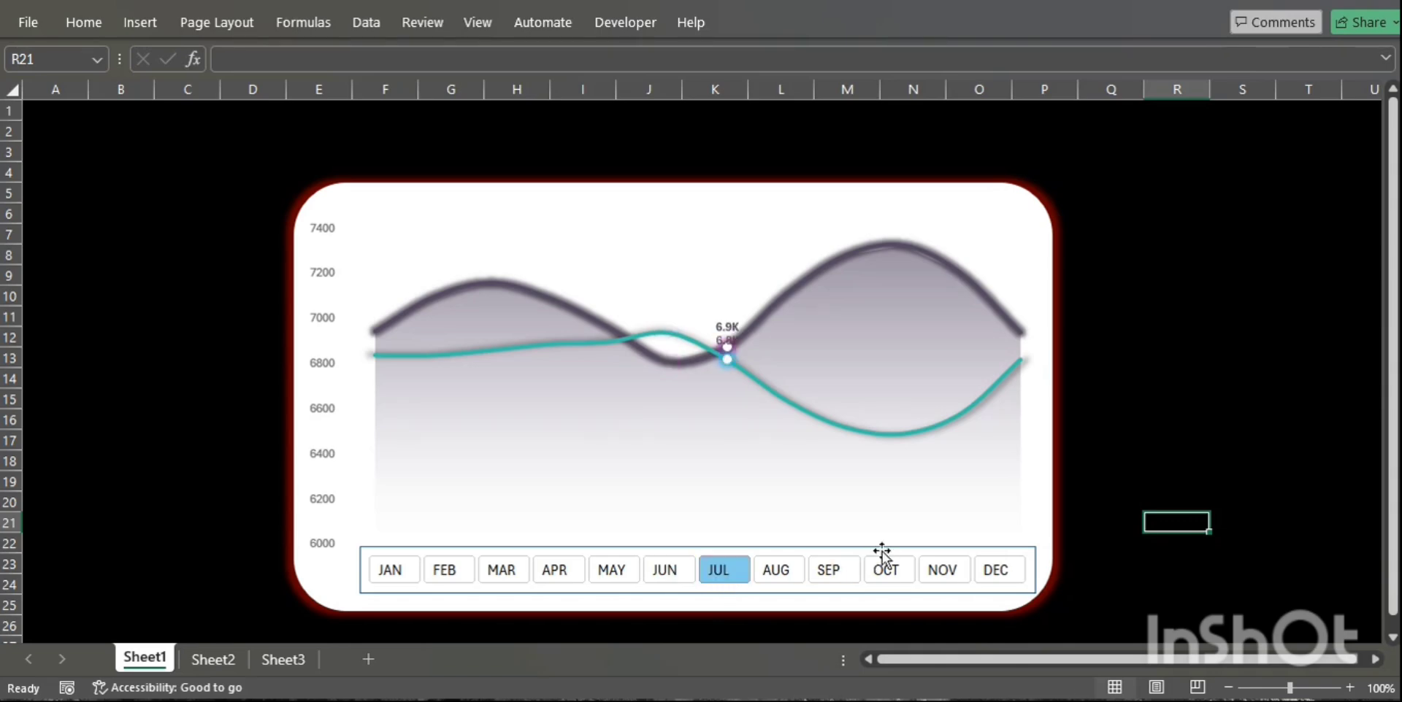
# Apply the custom borderless slicer style to the Month slicer and deselect it.
pyautogui.click(740, 21)
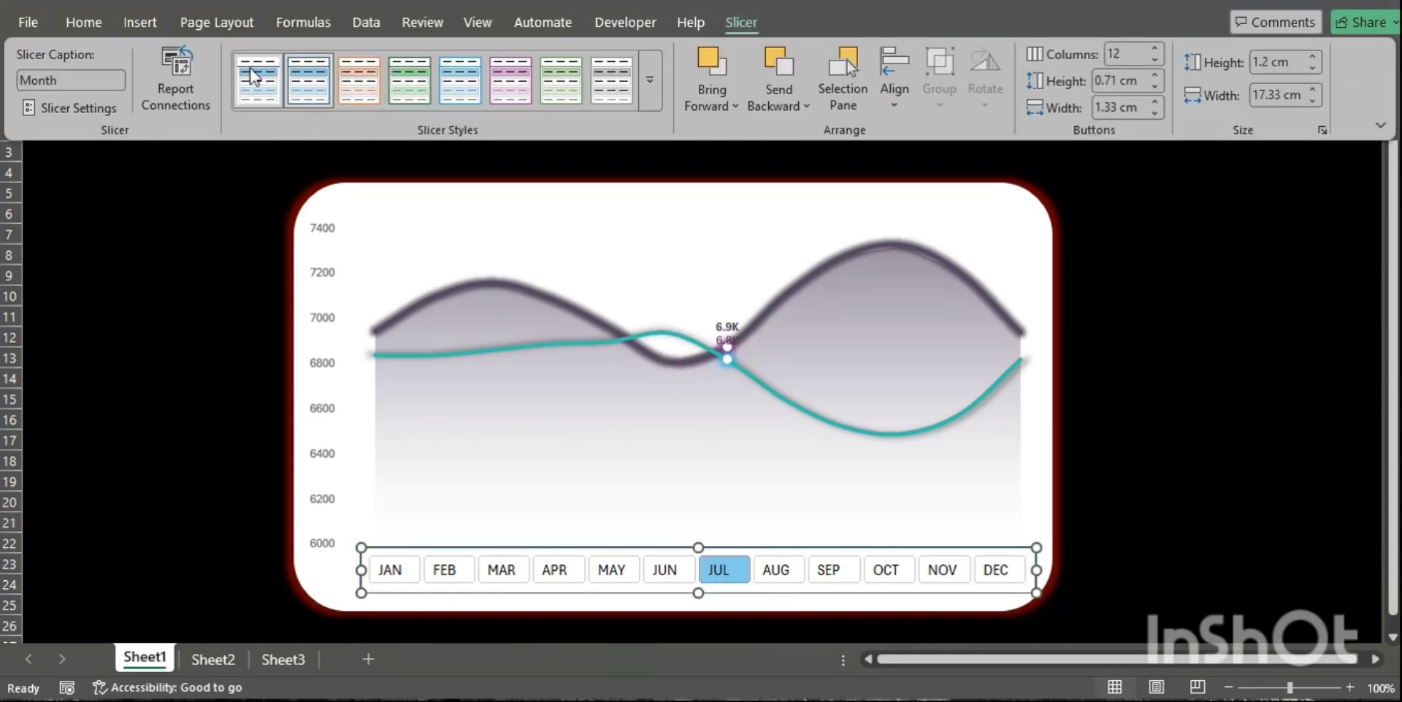
pyautogui.click(1201, 530)
# Select SEP, NOV and DEC one after another in the Month slicer to check the markers' alignment with the month buttons.
pyautogui.click(836, 570)
pyautogui.click(1215, 525)
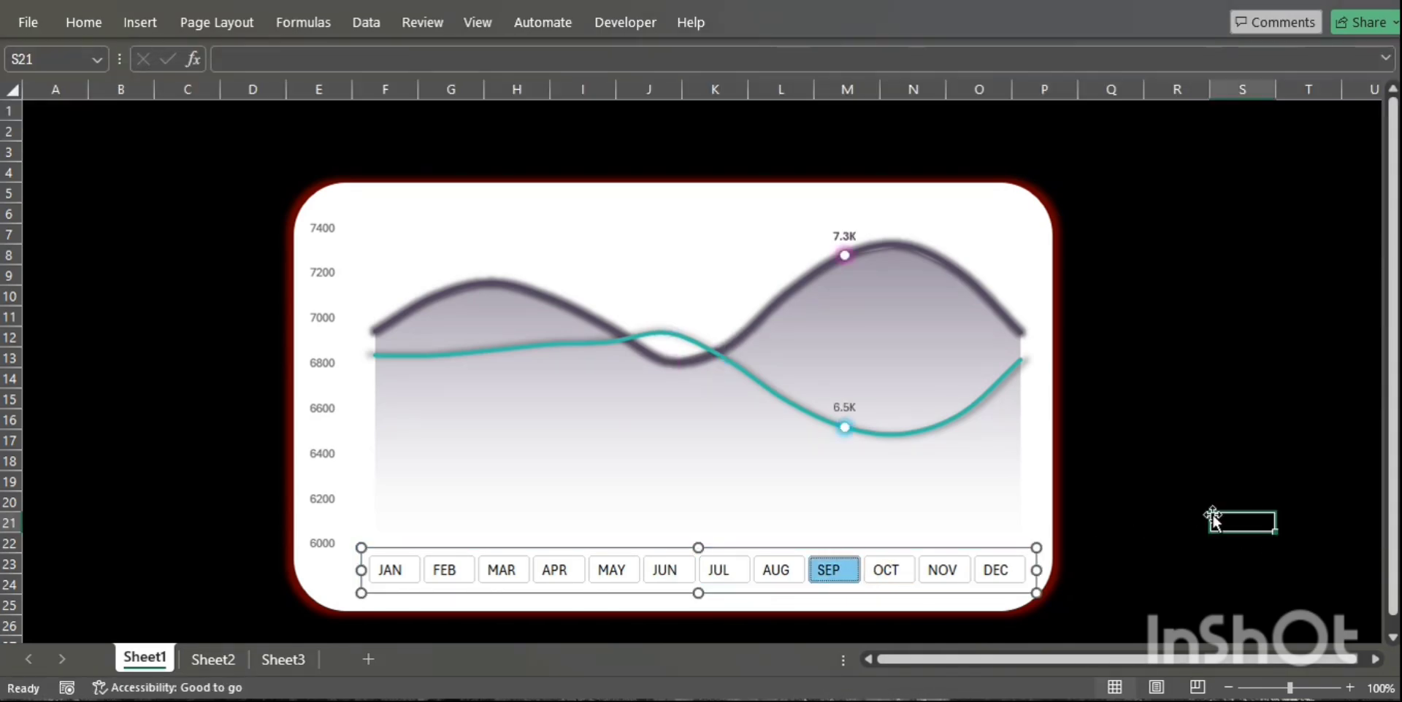
pyautogui.click(934, 571)
pyautogui.click(1001, 568)
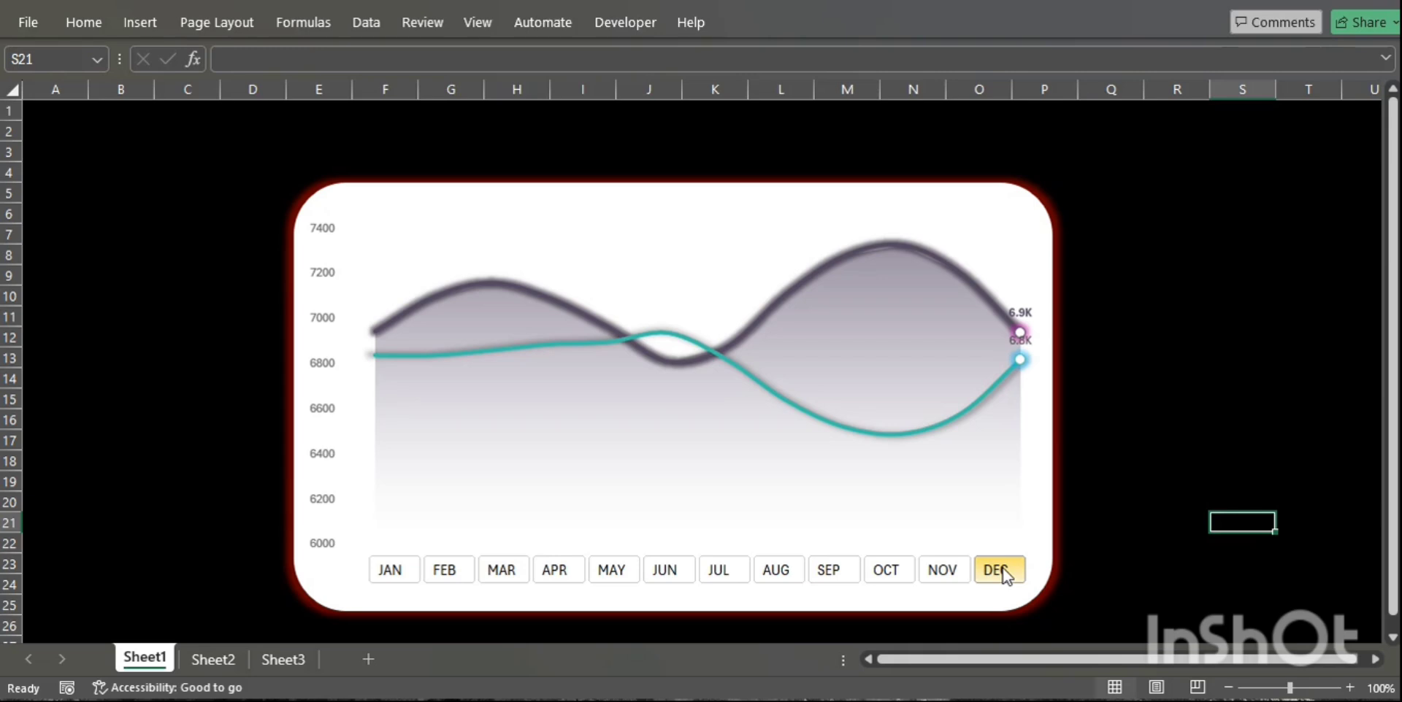
# Widen the Month slicer slightly at both ends to line its buttons up with the chart points, and deselect it.
pyautogui.click(361, 571)
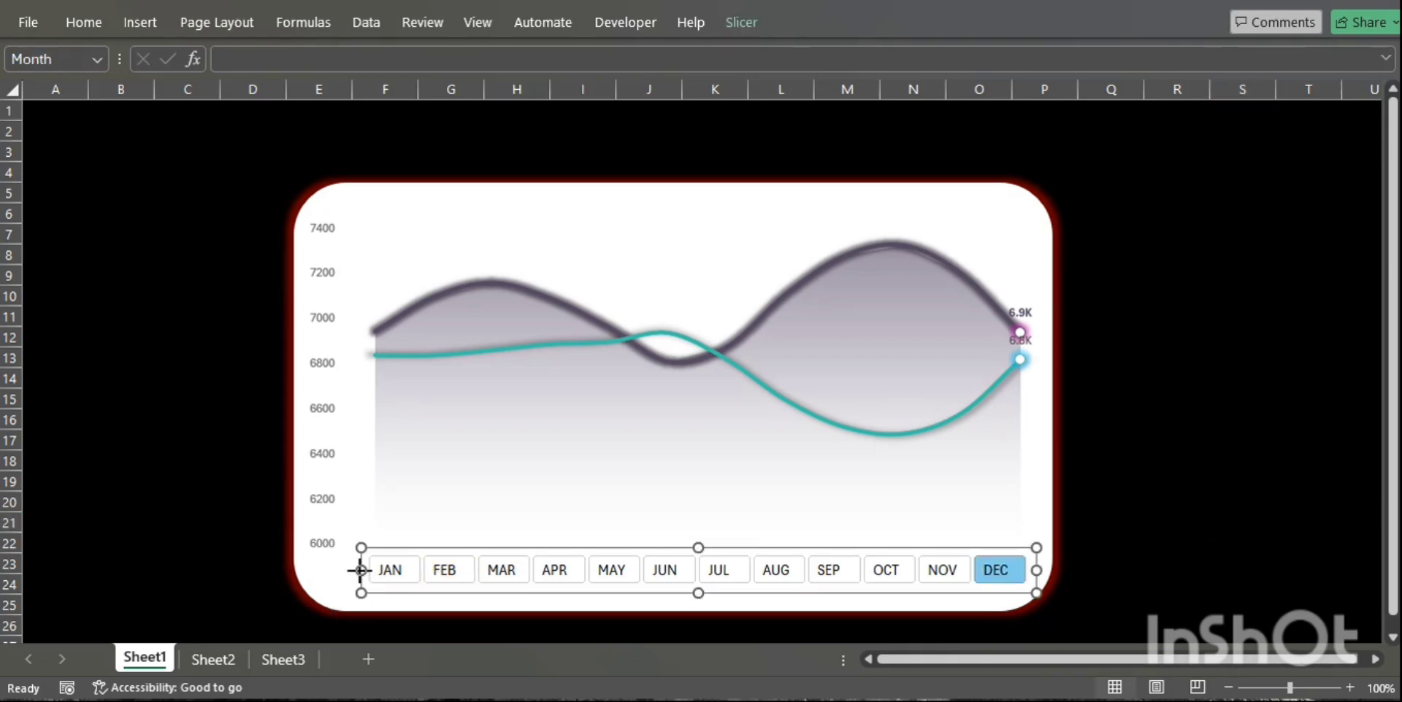
pyautogui.moveTo(361, 571); pyautogui.dragTo(356, 570)
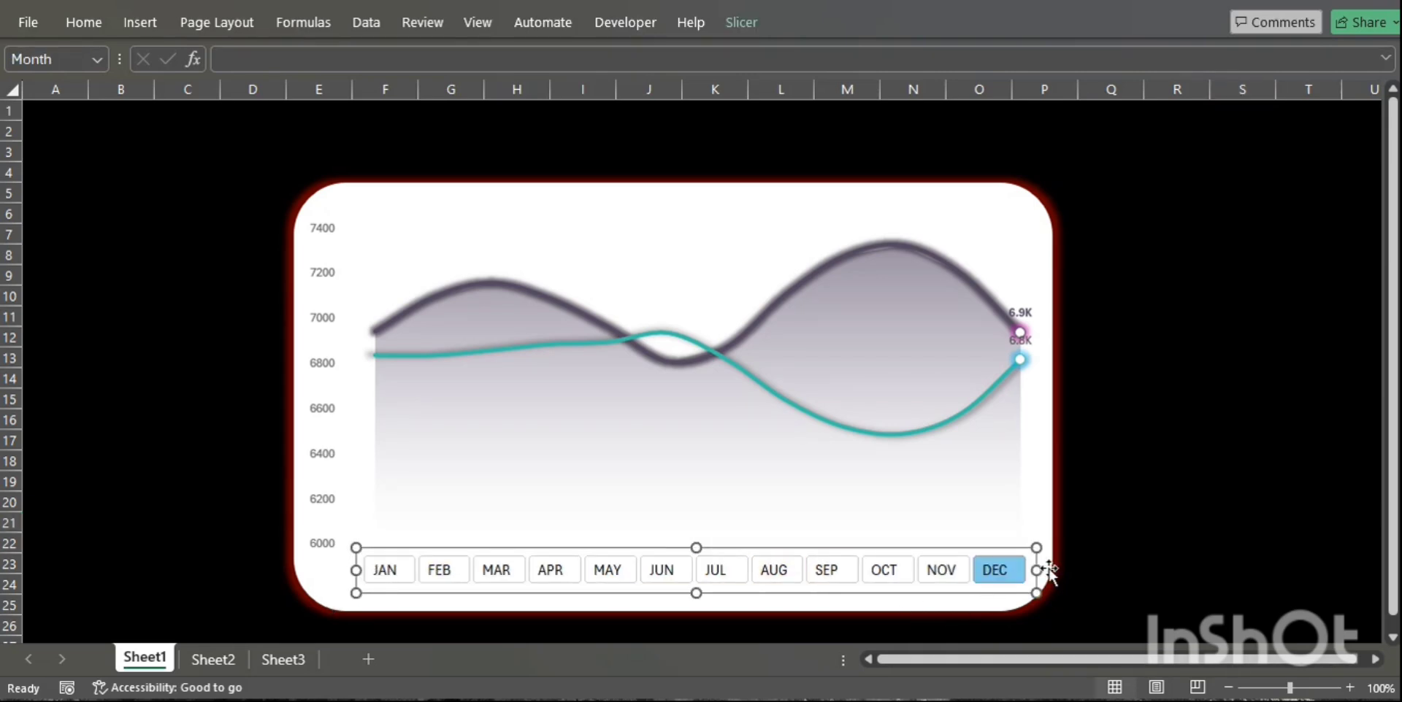
pyautogui.moveTo(1037, 571); pyautogui.dragTo(1042, 570)
pyautogui.click(1132, 544)
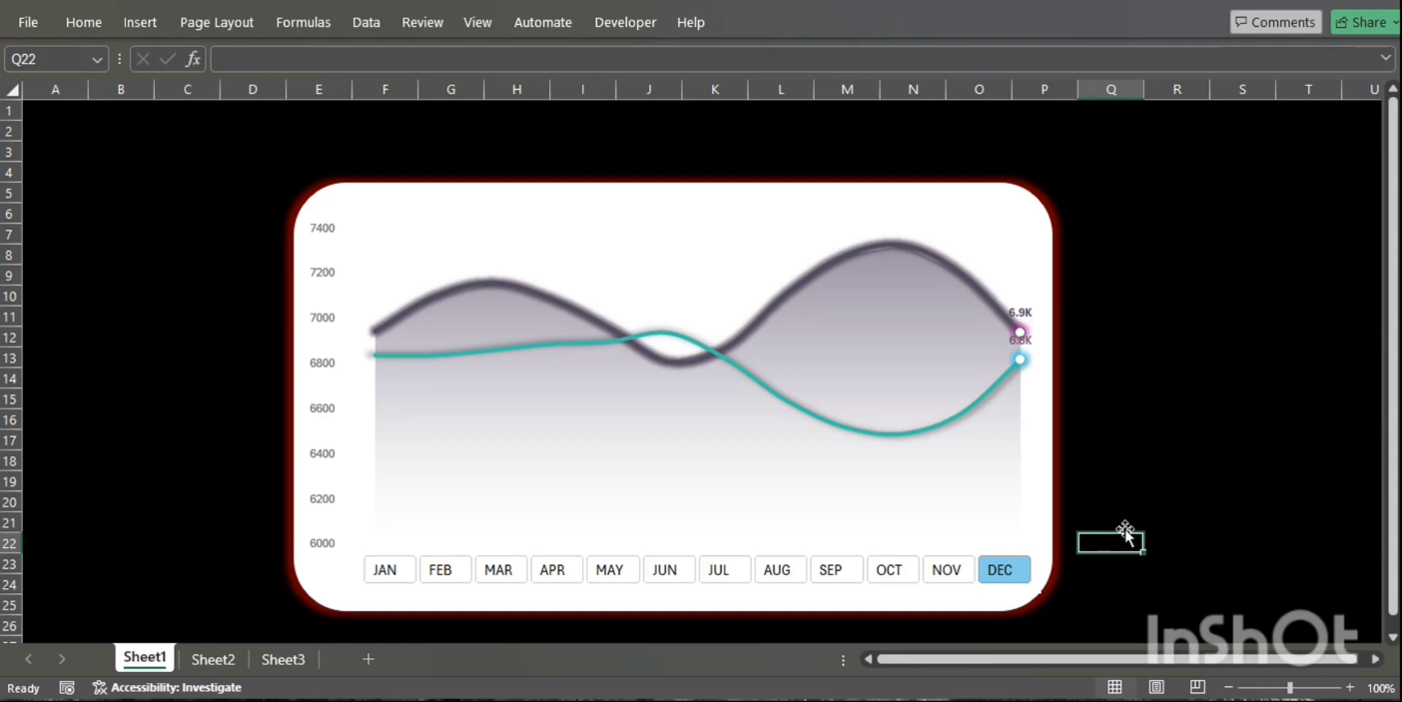
# Filter to APR and set the font colour of the lower cursor marker's data label to white.
pyautogui.click(541, 577)
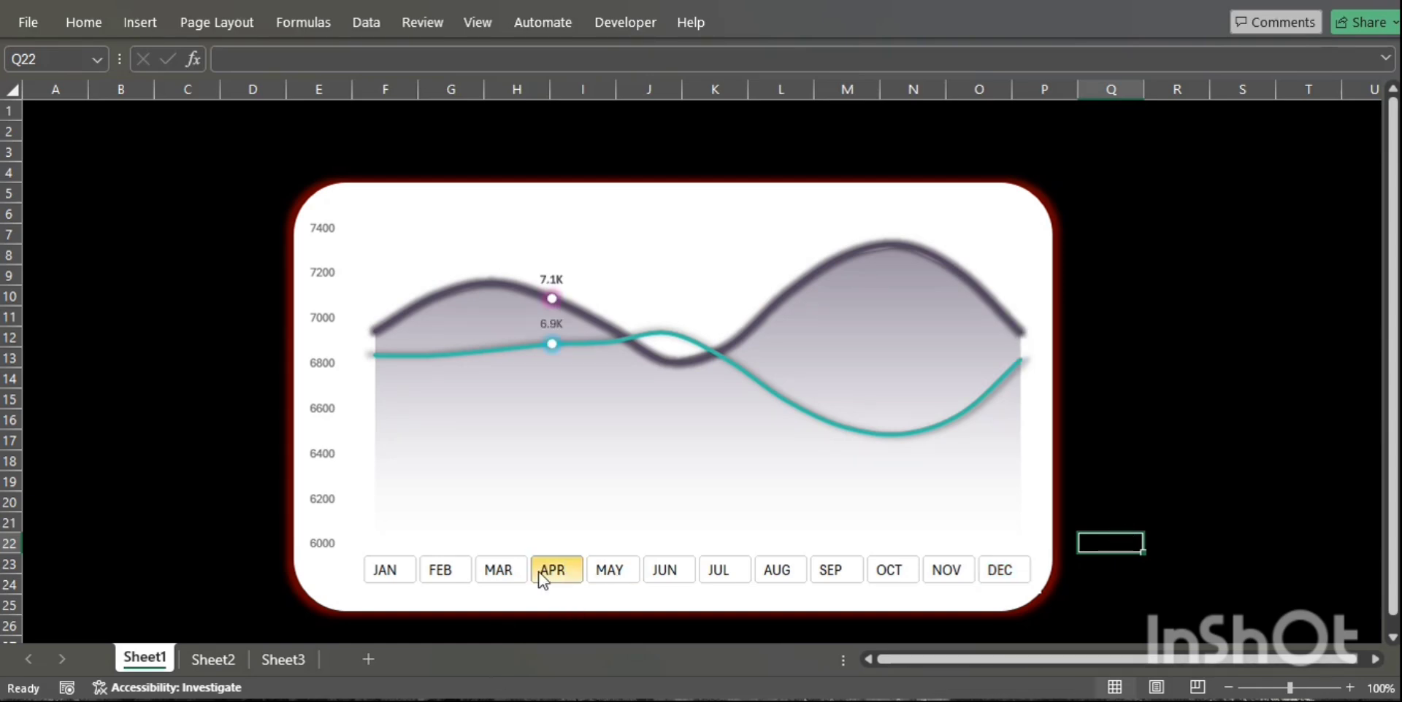
pyautogui.click(551, 322)
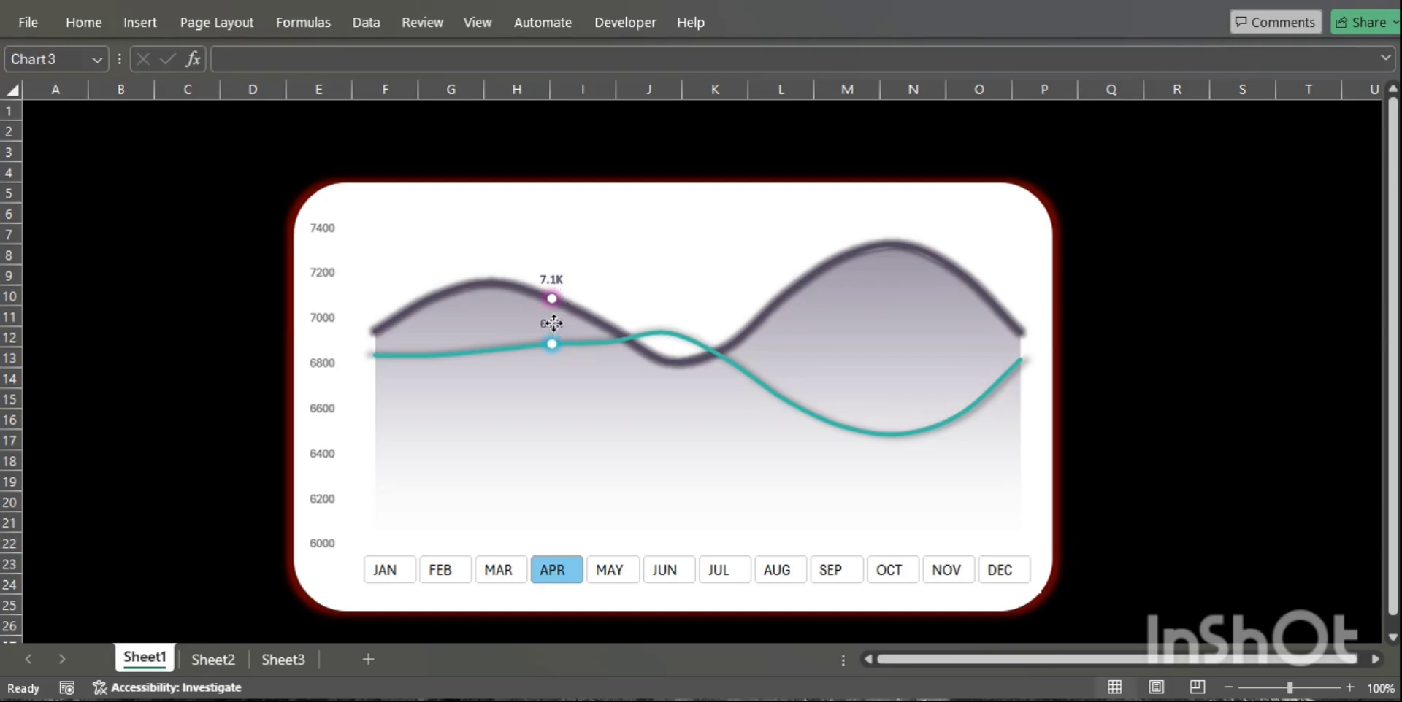
pyautogui.click(78, 28)
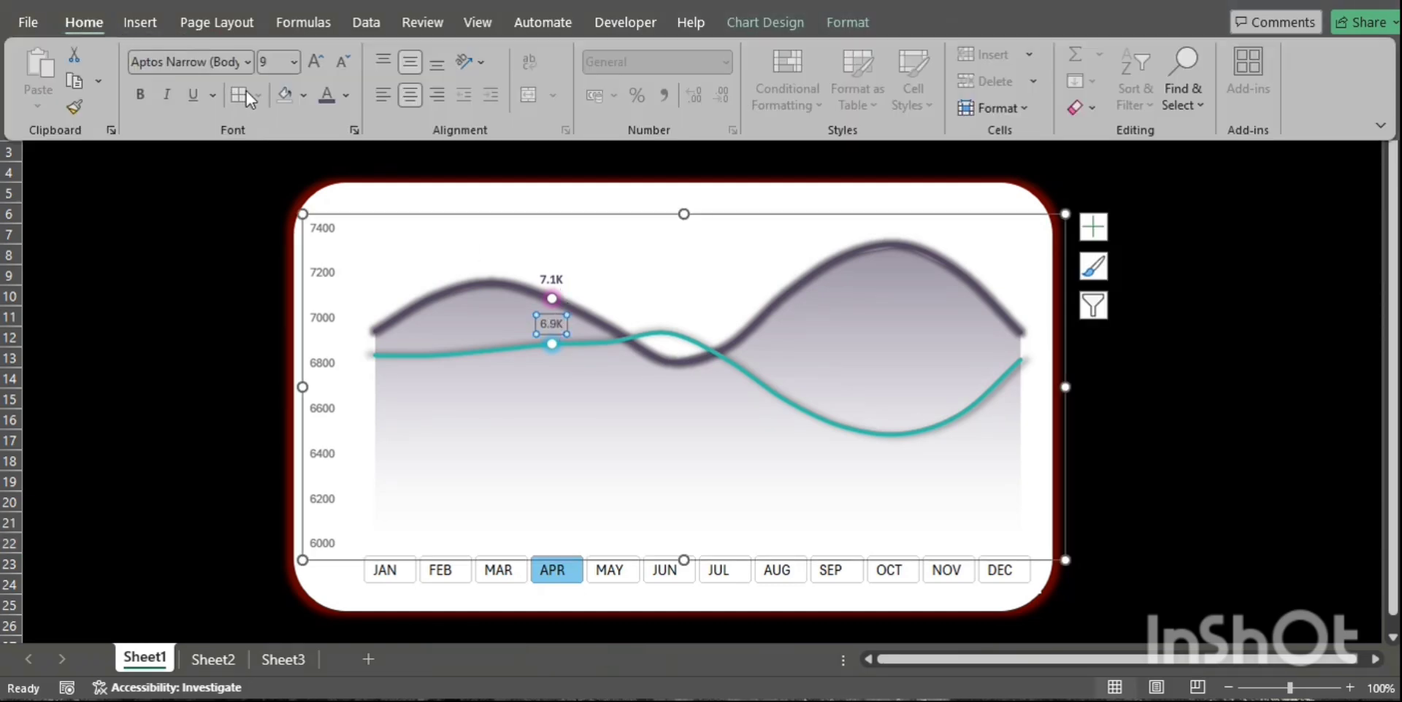
pyautogui.click(343, 101)
pyautogui.click(329, 232)
pyautogui.click(1248, 317)
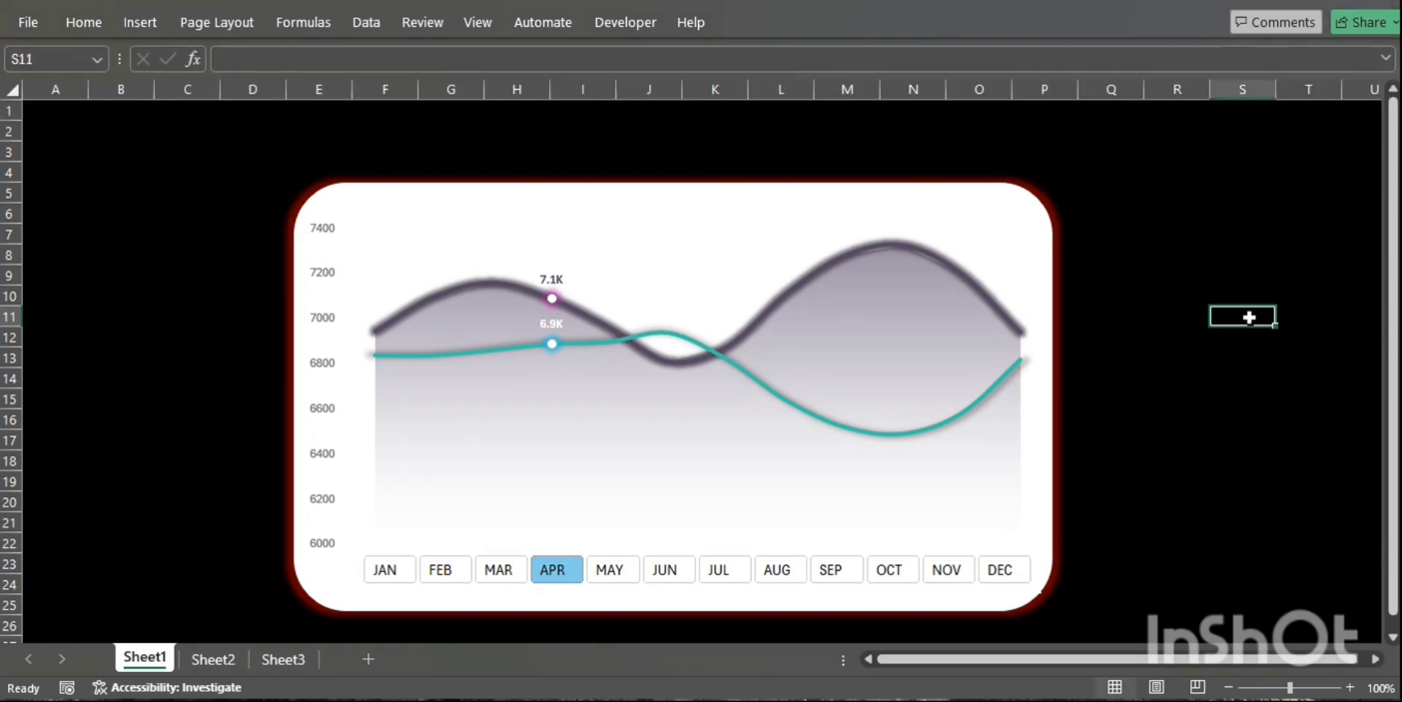
# Move the FY slicer from Sheet2 to Sheet1, placing it in the empty area beside the white panel.
pyautogui.click(219, 659)
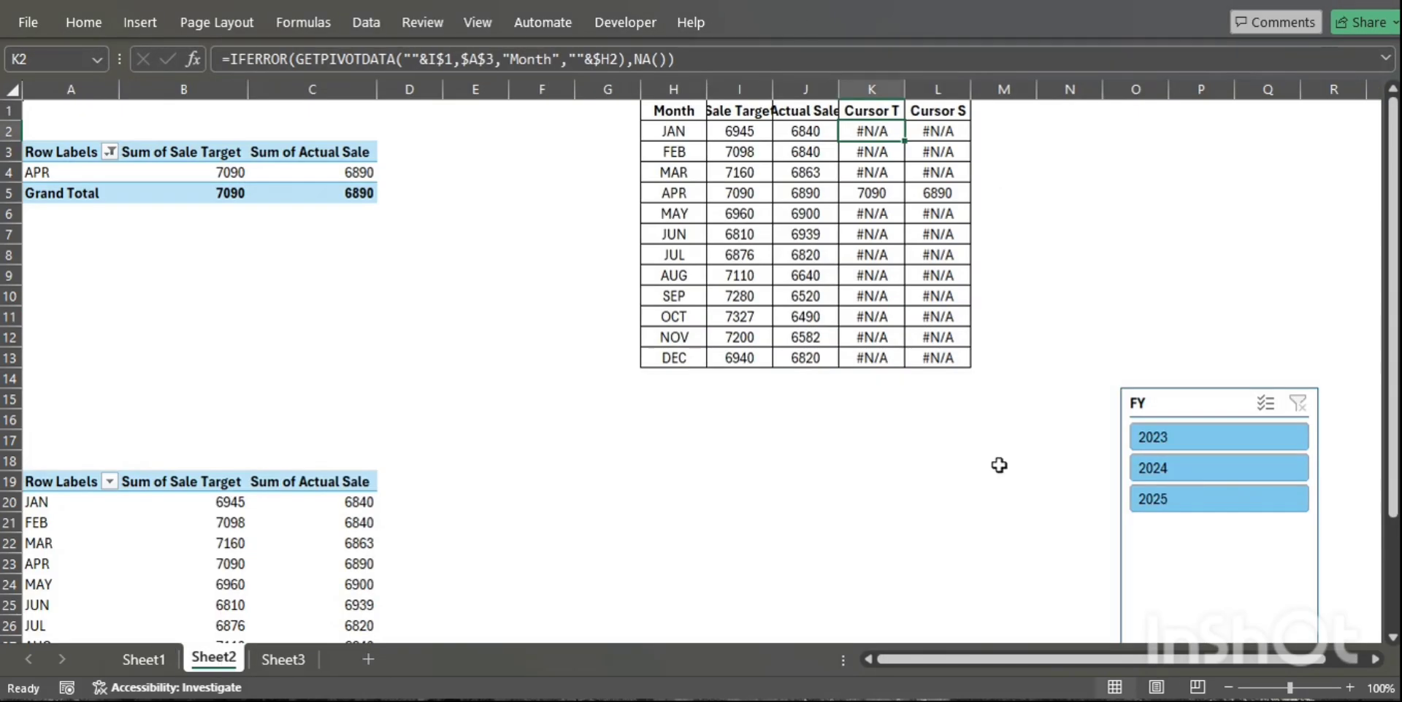
pyautogui.click(1156, 421)
pyautogui.rightClick(1155, 421)
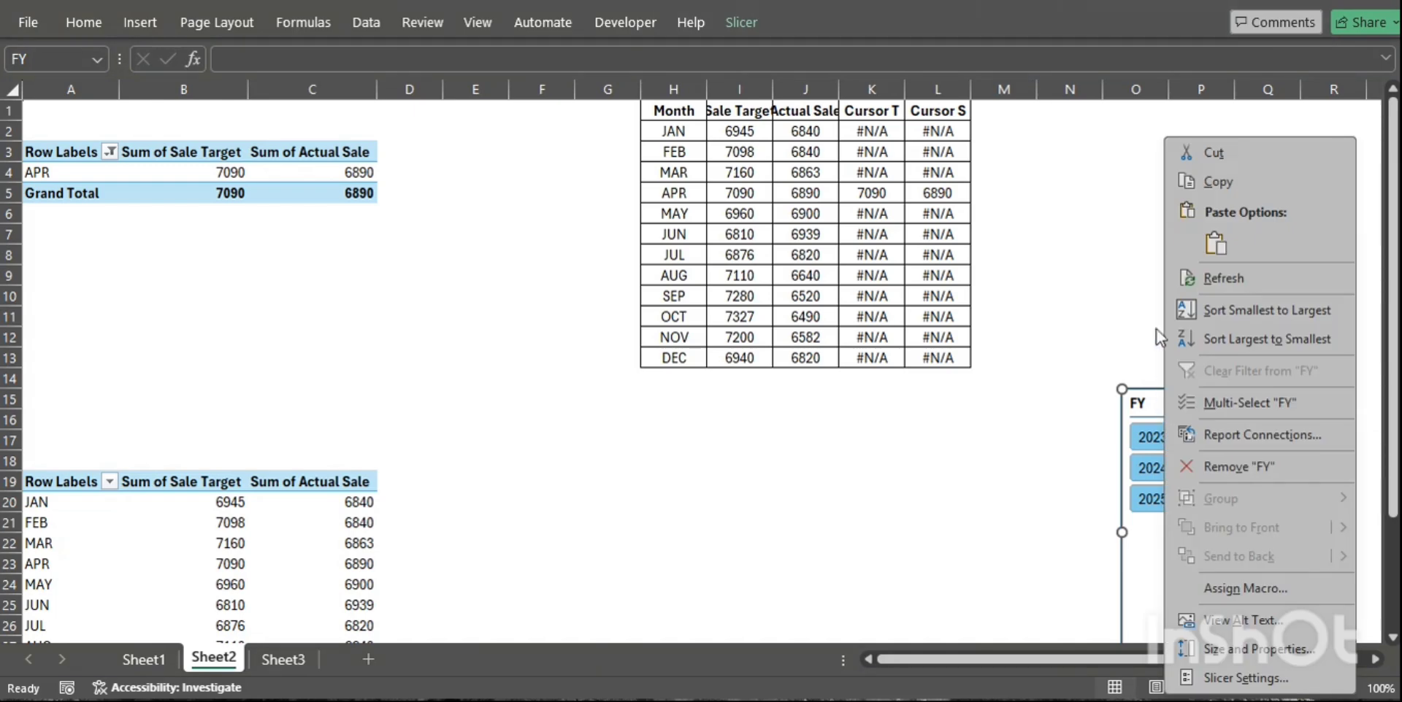
pyautogui.press('Escape')
pyautogui.press('Escape')
pyautogui.click(151, 660)
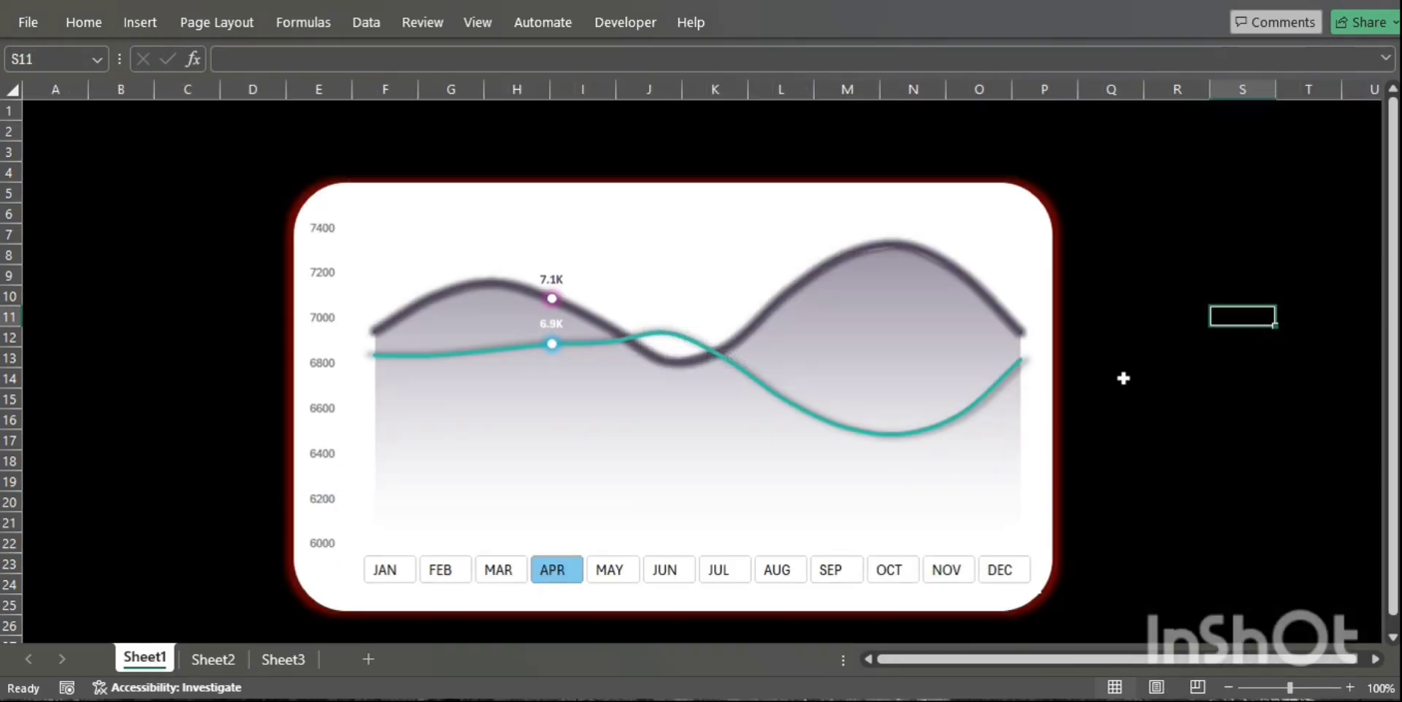
pyautogui.click(1164, 262)
pyautogui.hotkey('ctrl', 'v')
# Hide the FY slicer's header through its slicer settings.
pyautogui.rightClick(1165, 271)
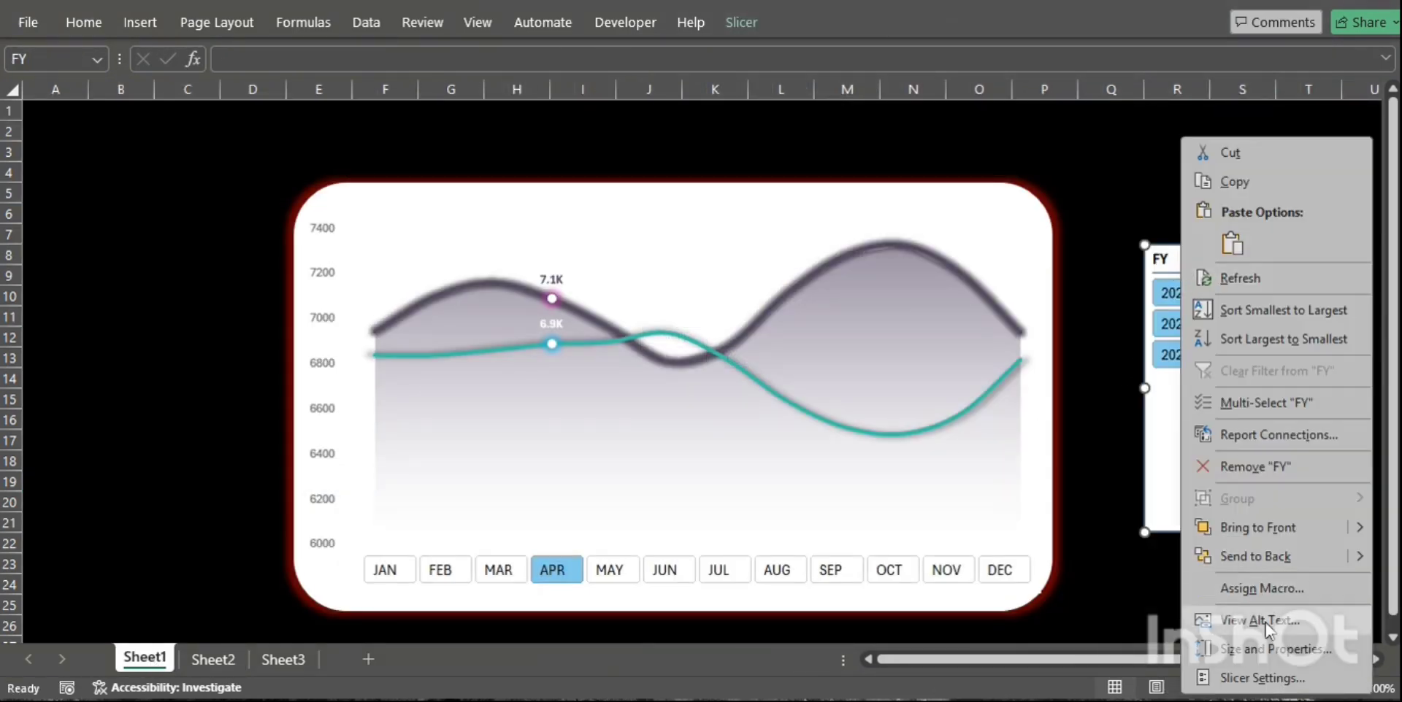
pyautogui.click(1260, 670)
pyautogui.click(898, 515)
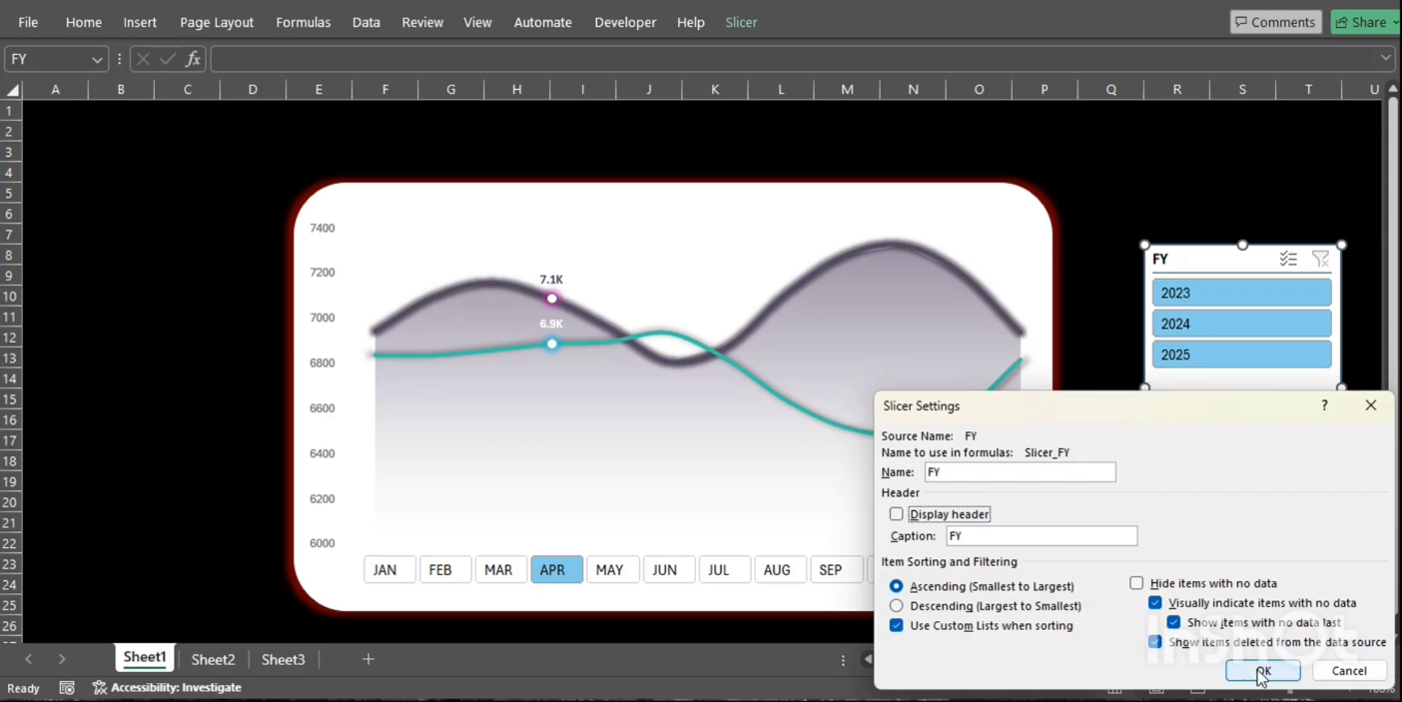
pyautogui.click(1257, 669)
# Lay the FY slicer out in 3 columns and set its height to 1.2 cm.
pyautogui.click(738, 24)
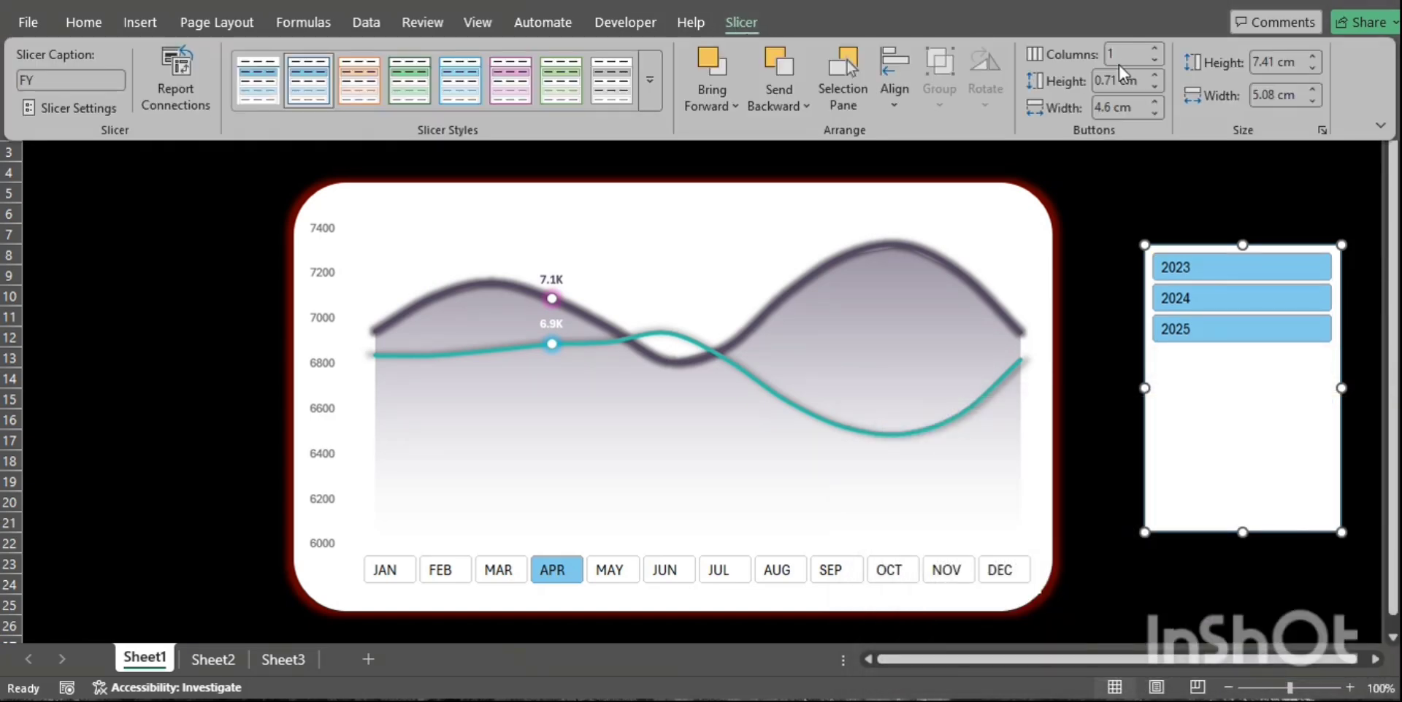
pyautogui.click(1153, 49)
pyautogui.click(1153, 49)
pyautogui.click(1288, 65)
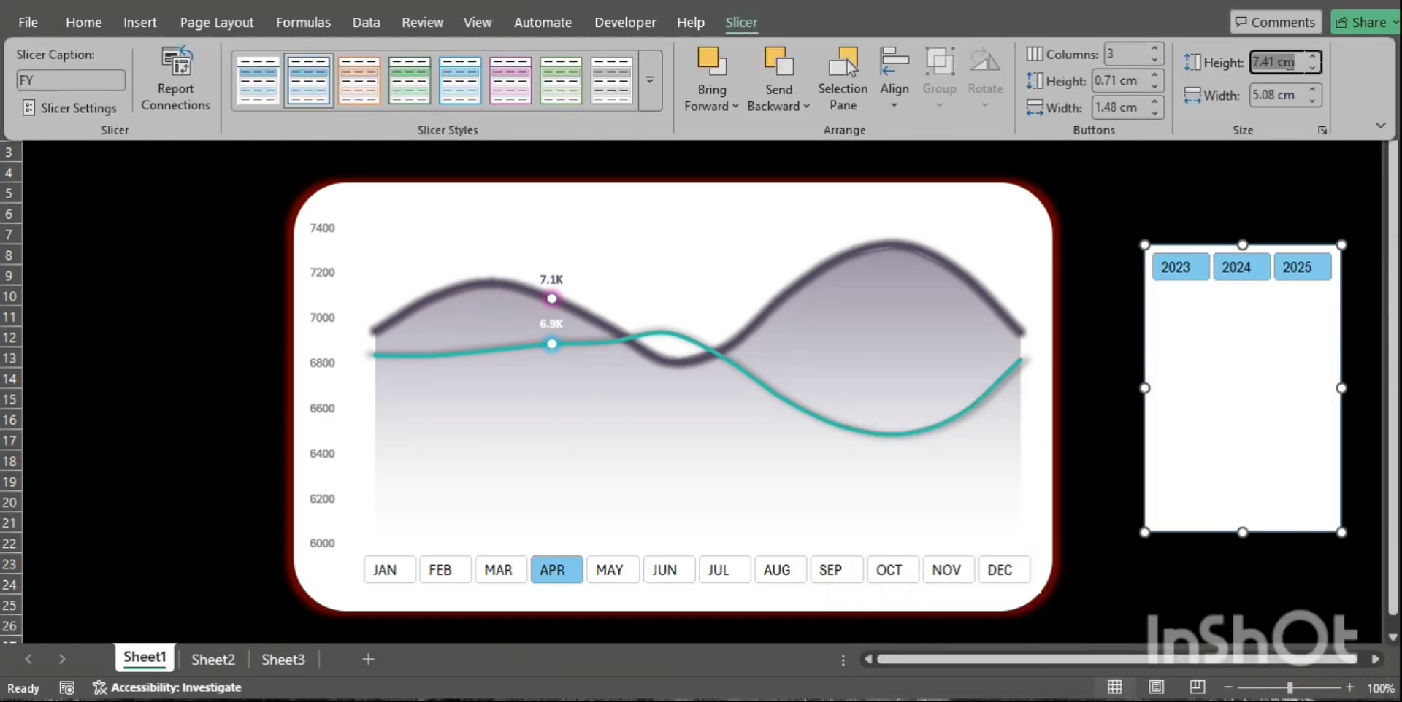
pyautogui.write('1.2')
pyautogui.press('Return')
# Move the FY slicer into the white panel's upper-right area above the chart and apply the custom borderless slicer style.
pyautogui.click(1276, 290)
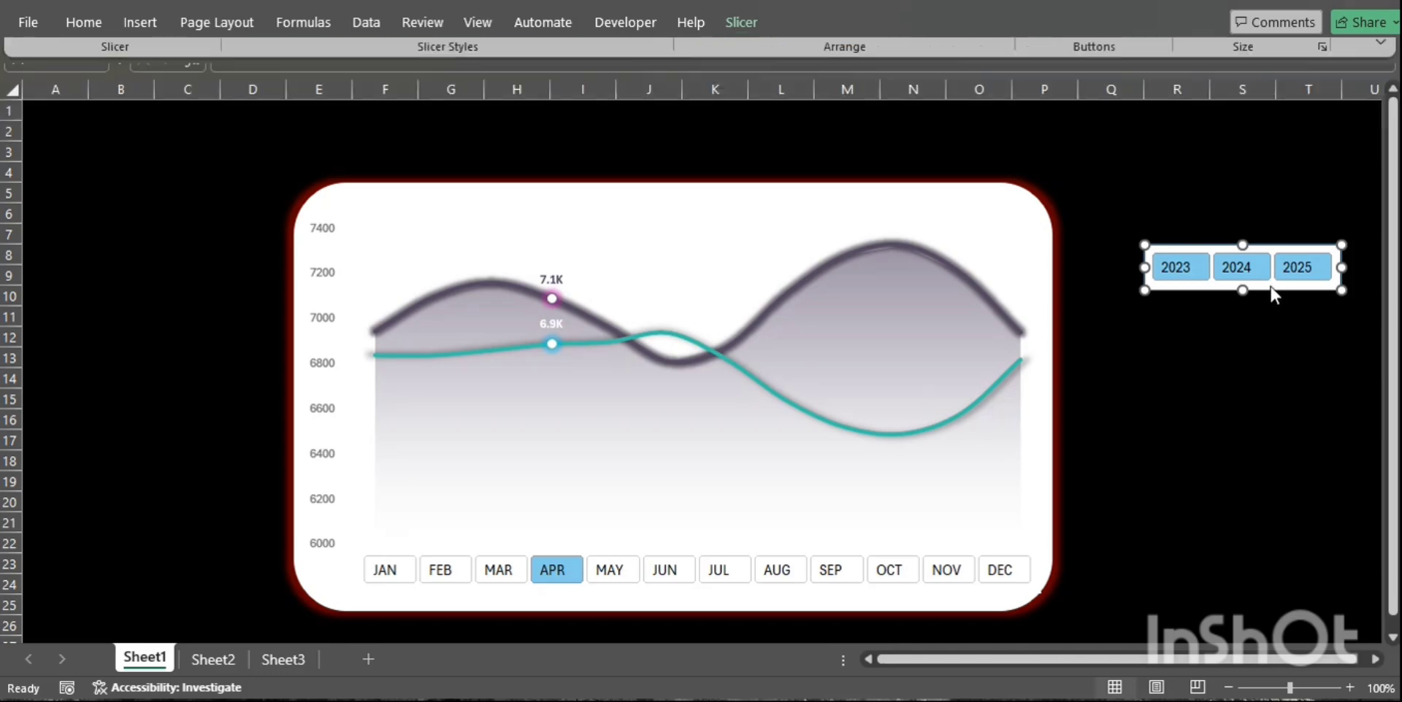
pyautogui.moveTo(1275, 290); pyautogui.dragTo(937, 231)
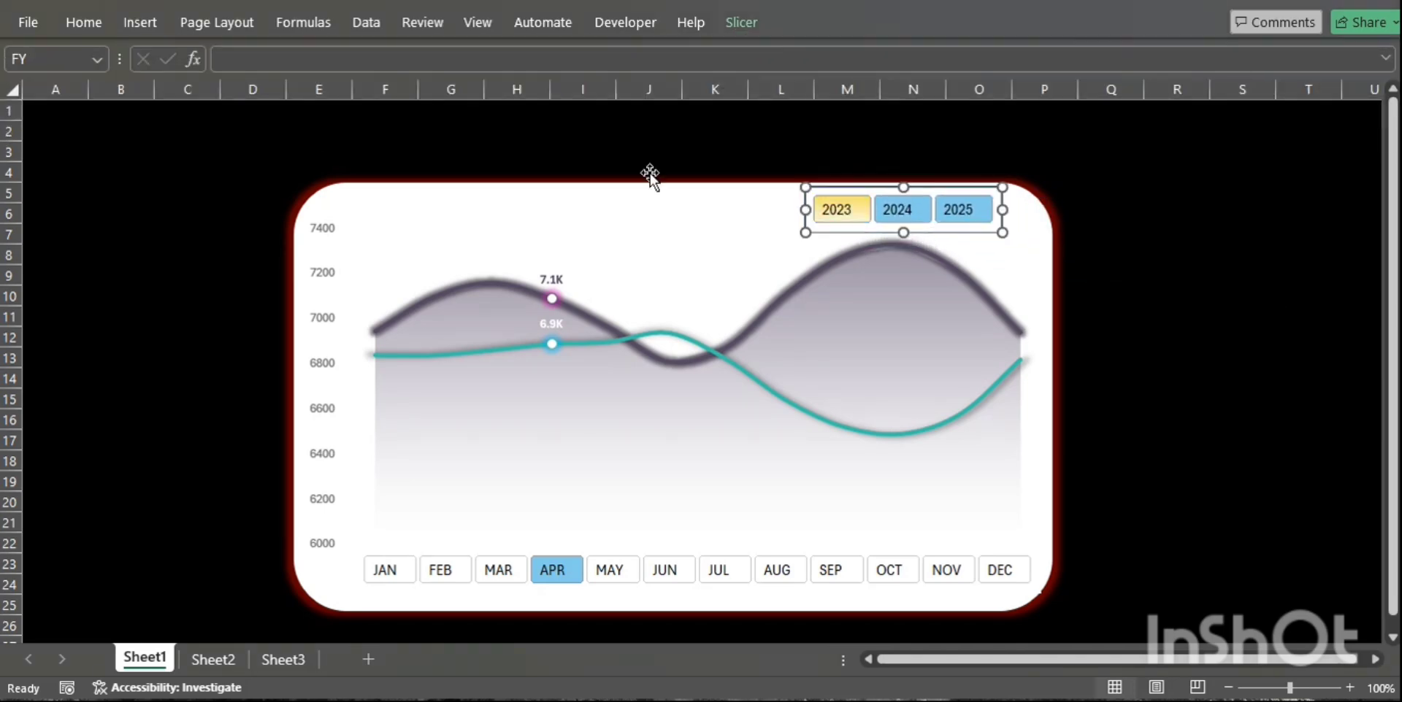
pyautogui.click(742, 22)
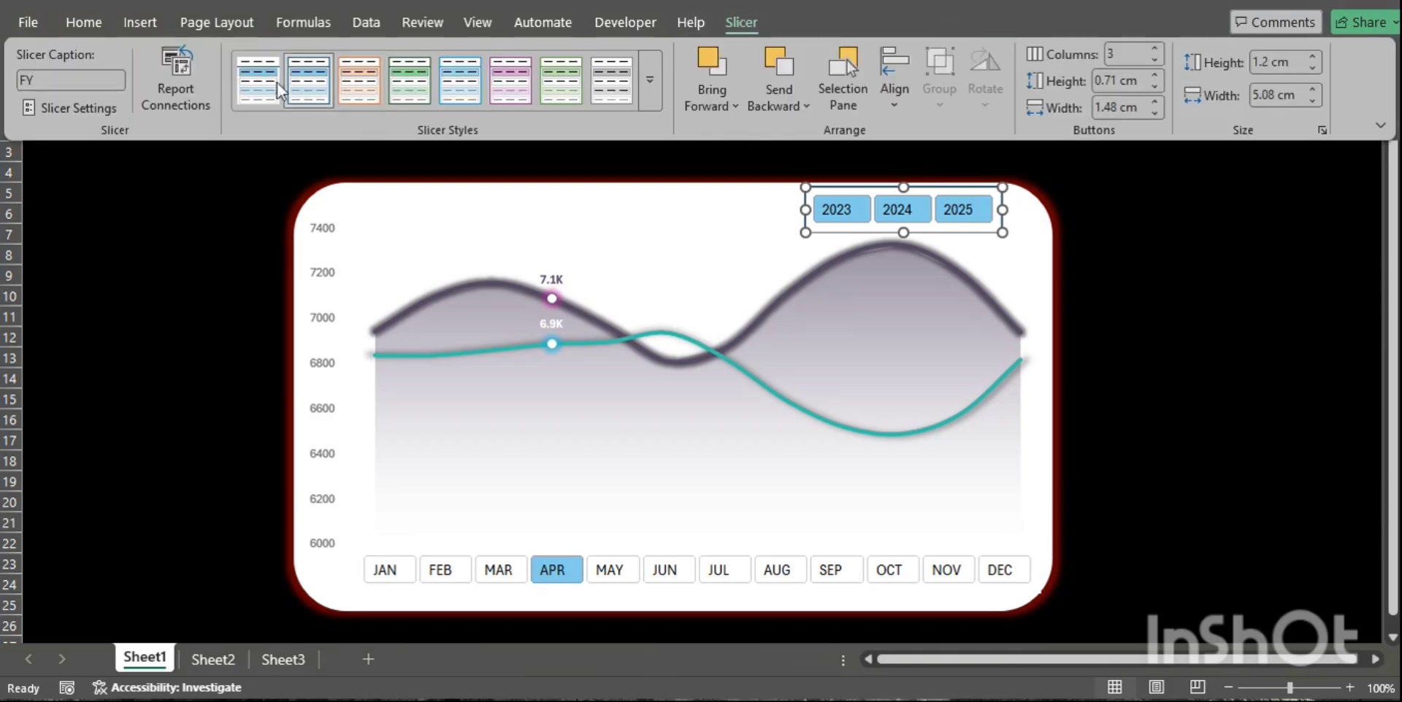
pyautogui.press('Escape')
pyautogui.click(1241, 254)
# Test the FY slicer by filtering to 2024, to all three years and to 2025.
pyautogui.click(905, 209)
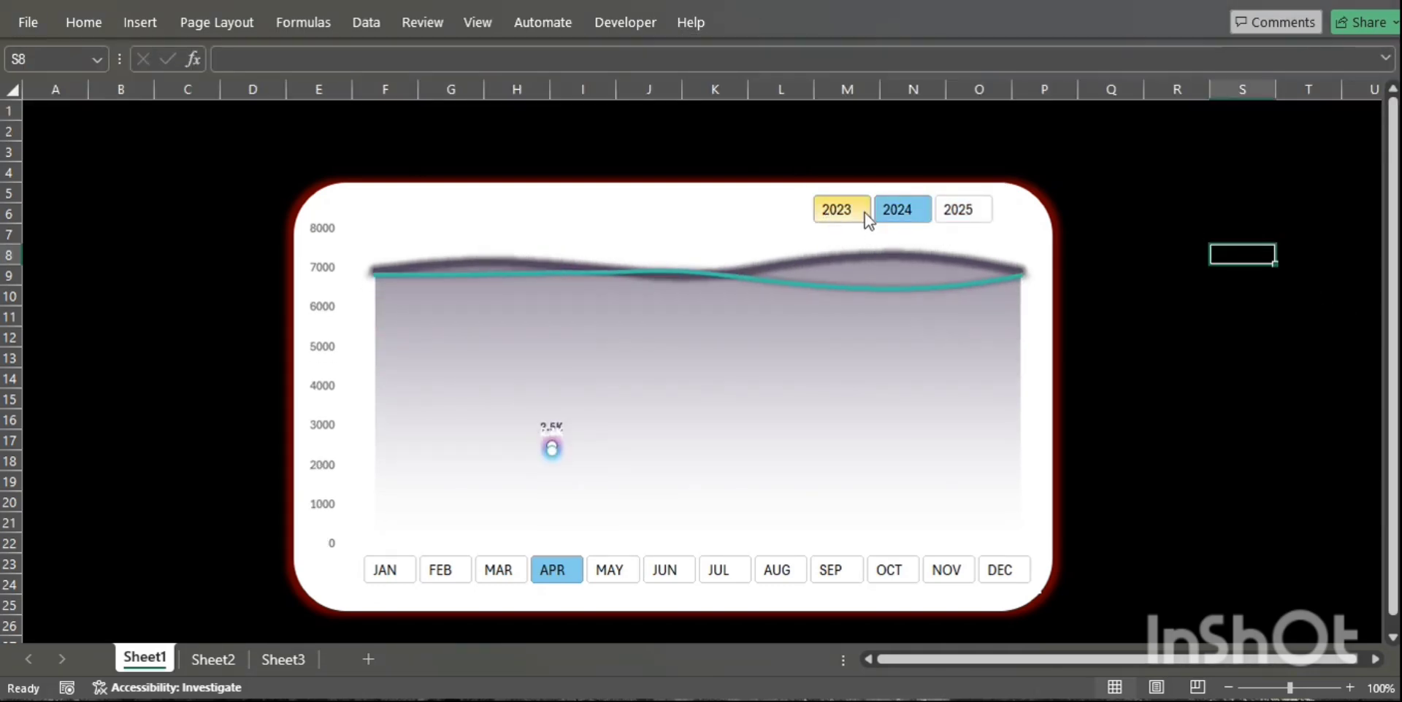
pyautogui.moveTo(854, 211); pyautogui.dragTo(966, 209)
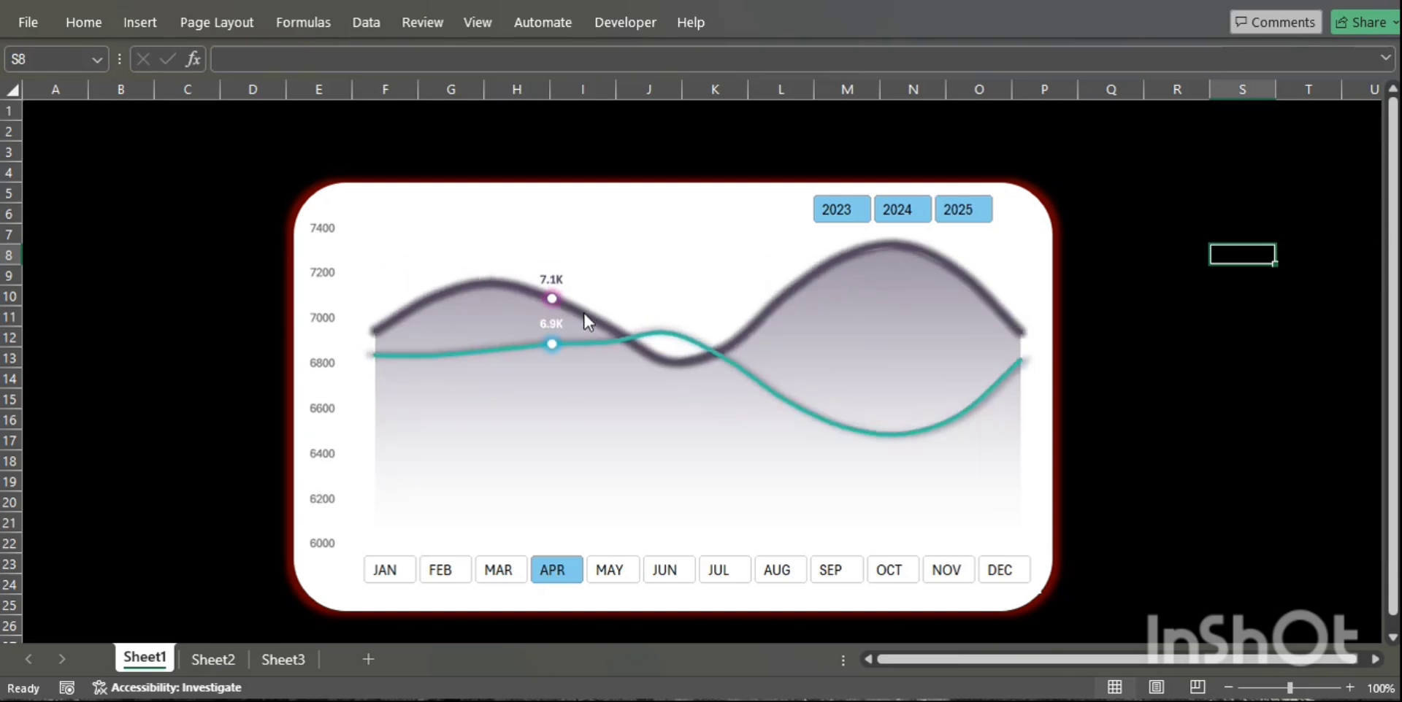
pyautogui.click(951, 220)
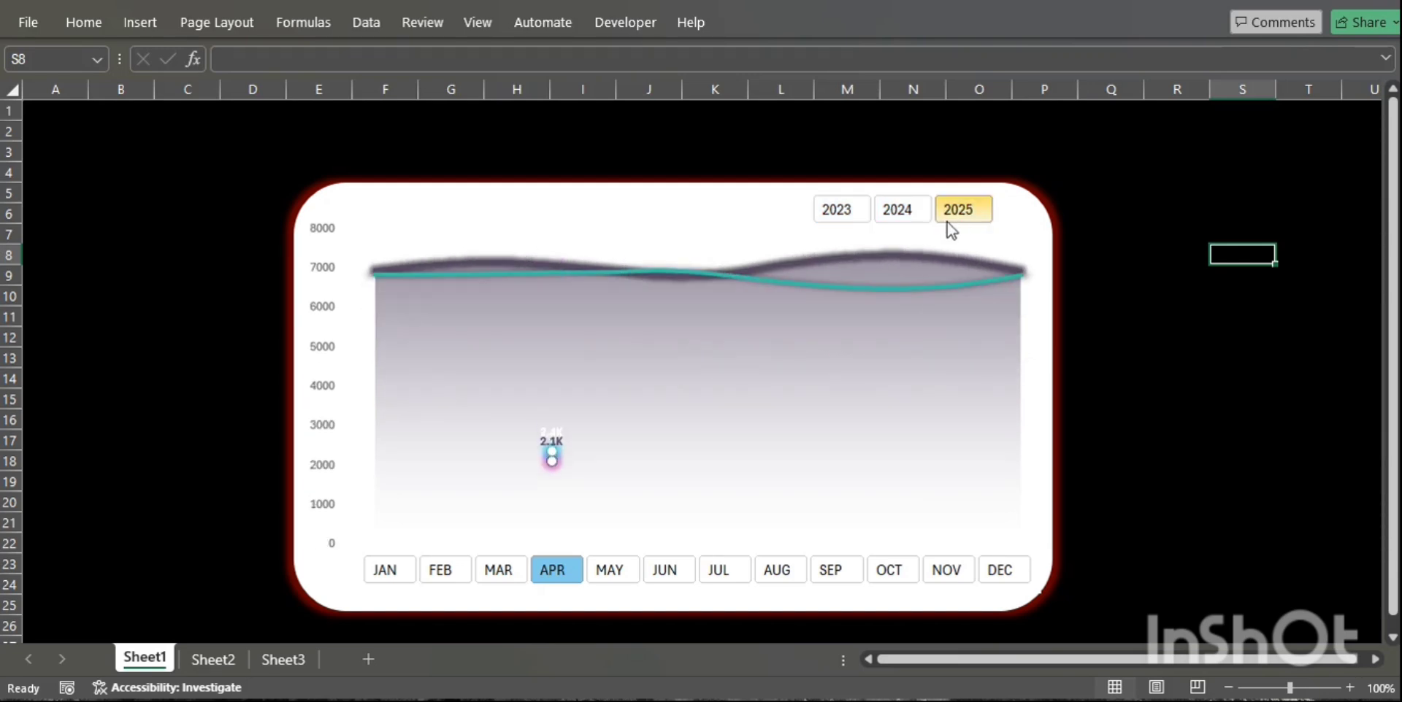
# Connect the FY slicer to PivotTable2 in addition to PivotTable1 and deselect it.
pyautogui.click(925, 226)
pyautogui.click(741, 23)
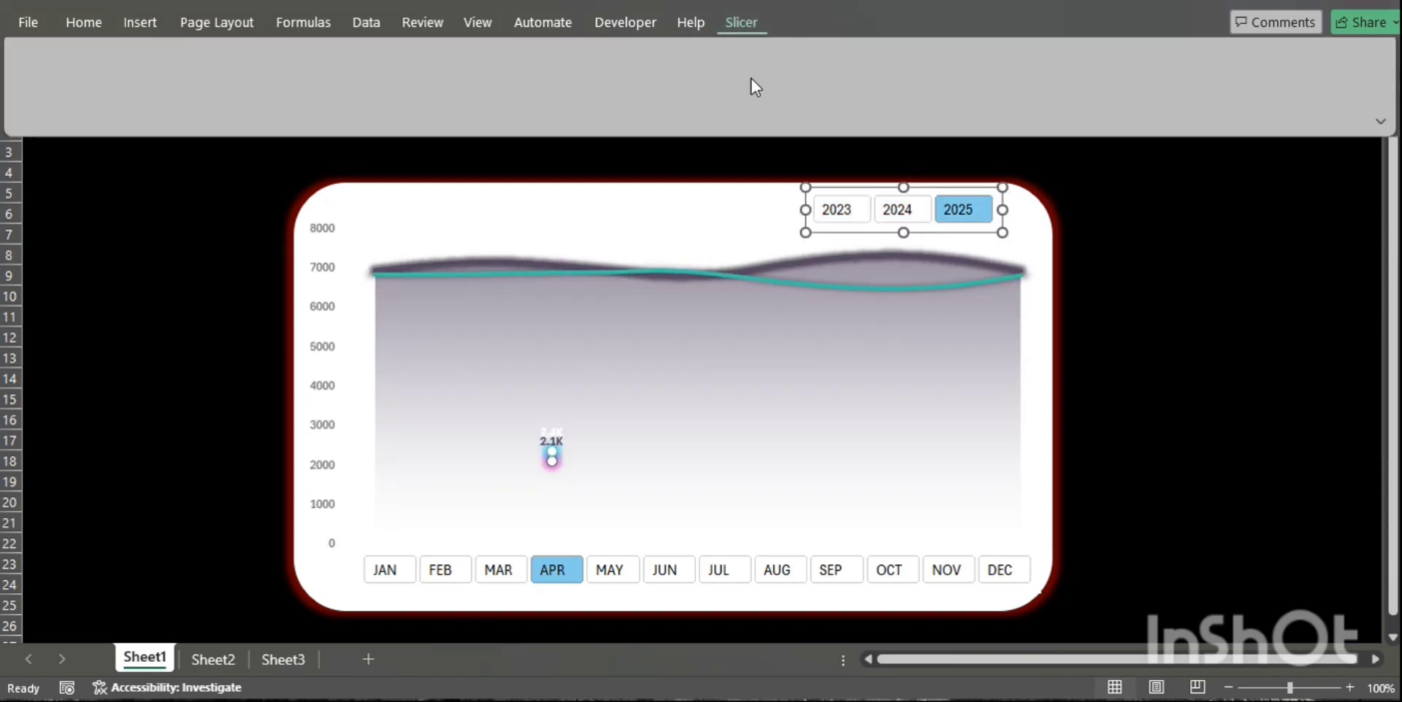
pyautogui.click(188, 104)
pyautogui.click(161, 299)
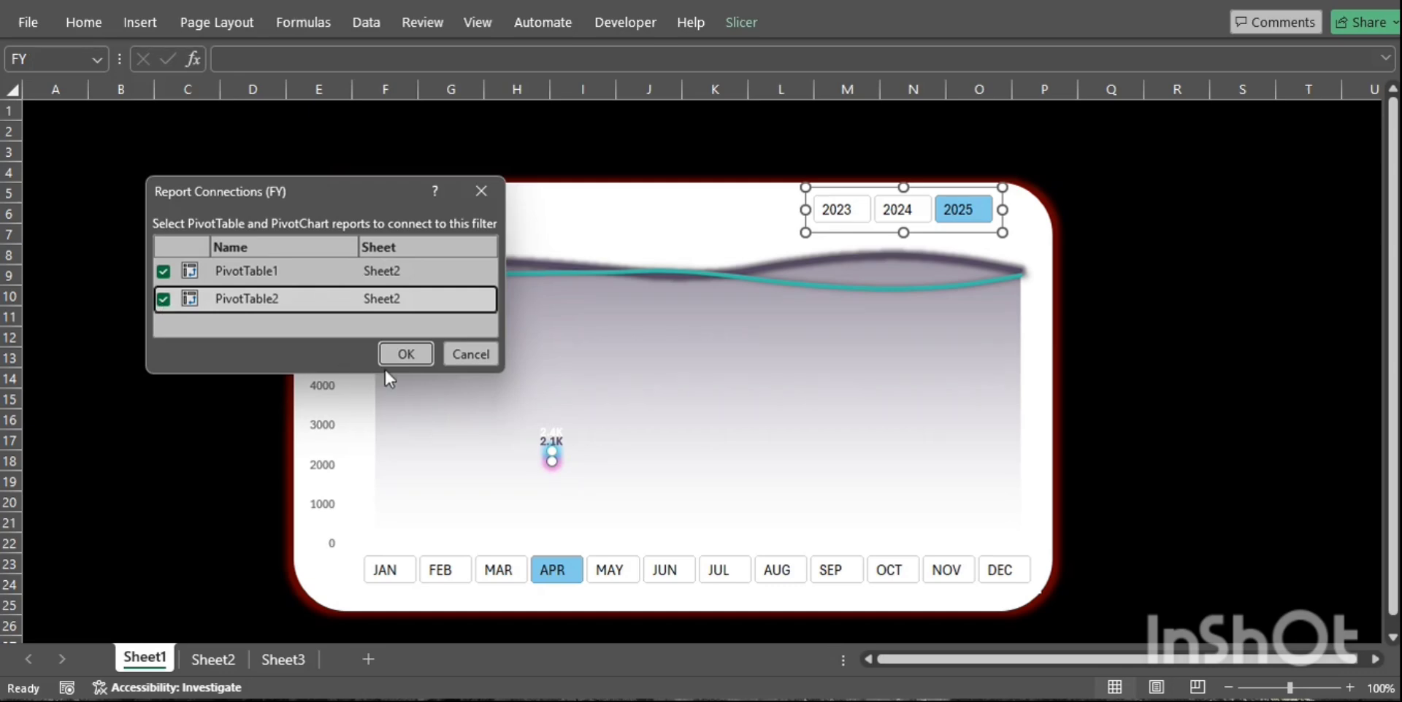
pyautogui.click(419, 355)
pyautogui.click(1198, 250)
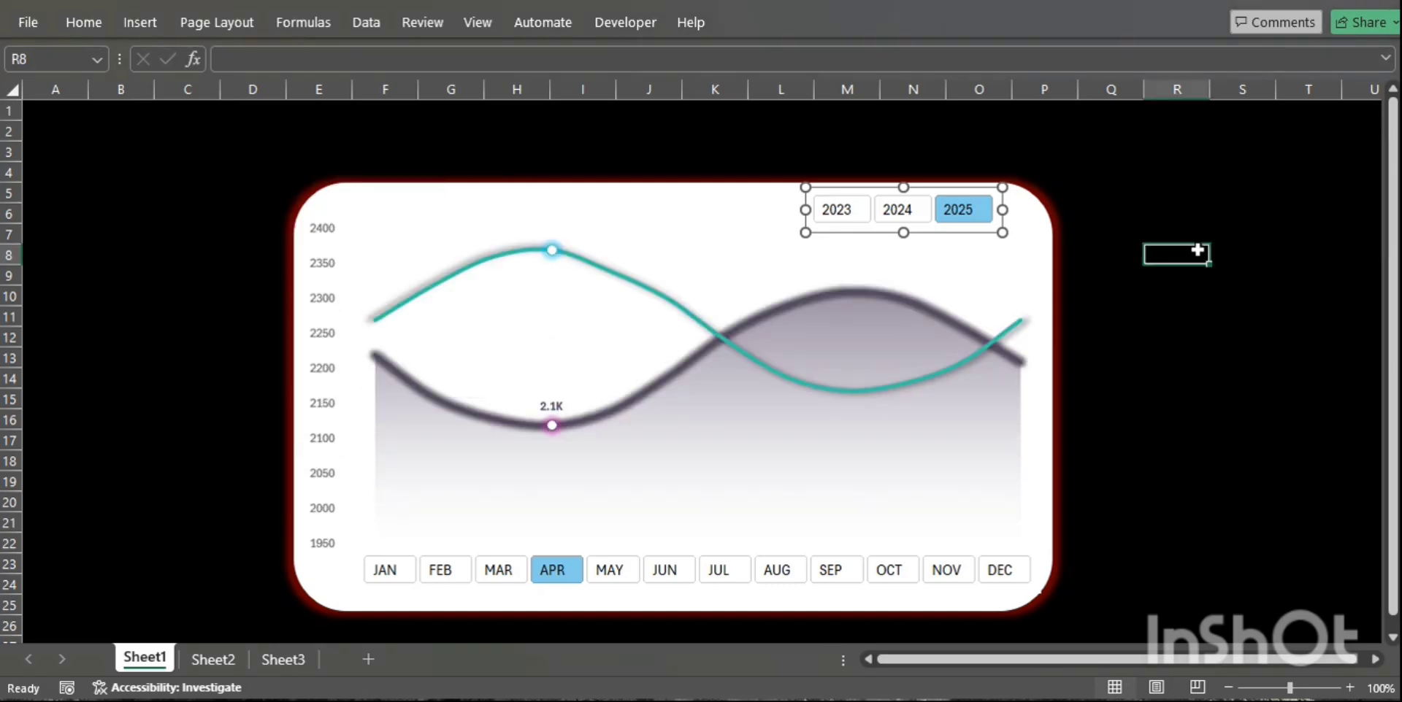
# Check the chart's response to 2023, 2024 and 2025 individually in the FY slicer, and reselect all three years.
pyautogui.click(905, 210)
pyautogui.click(850, 208)
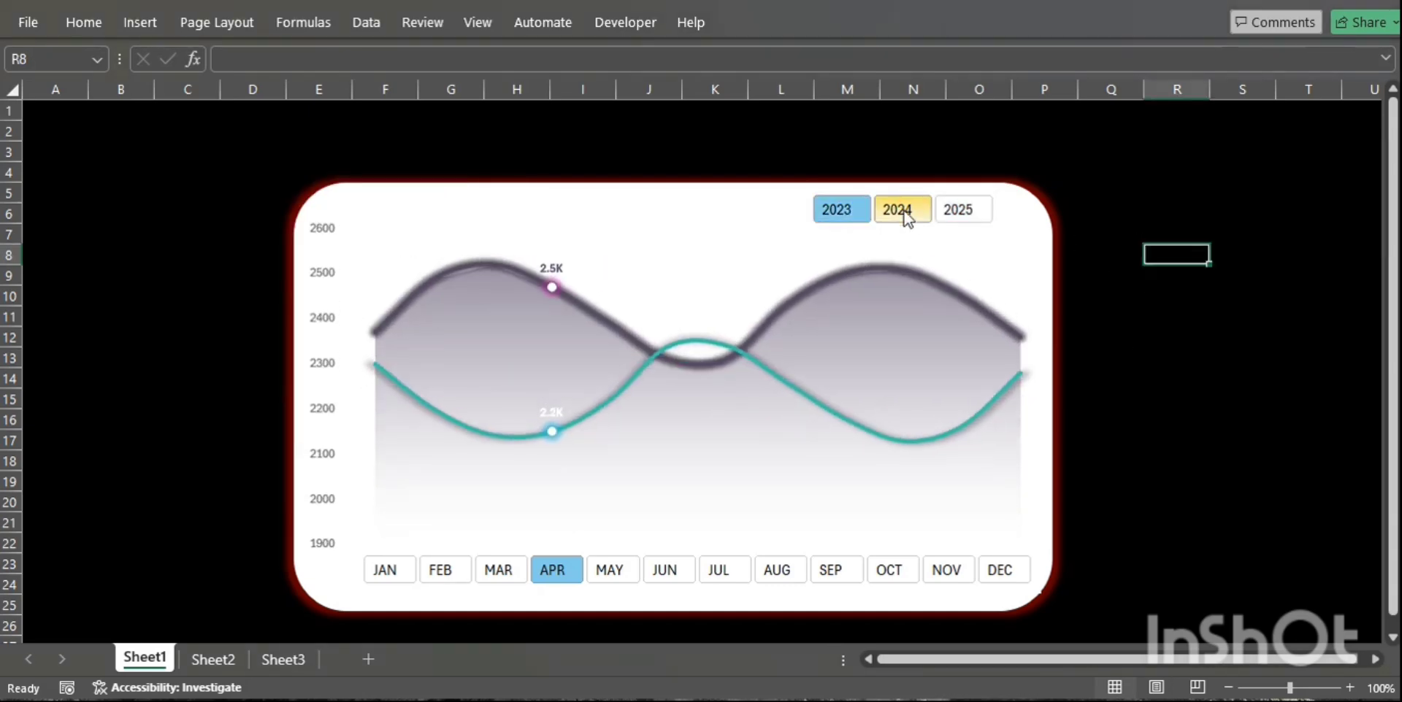
pyautogui.click(905, 212)
pyautogui.click(951, 213)
pyautogui.click(884, 215)
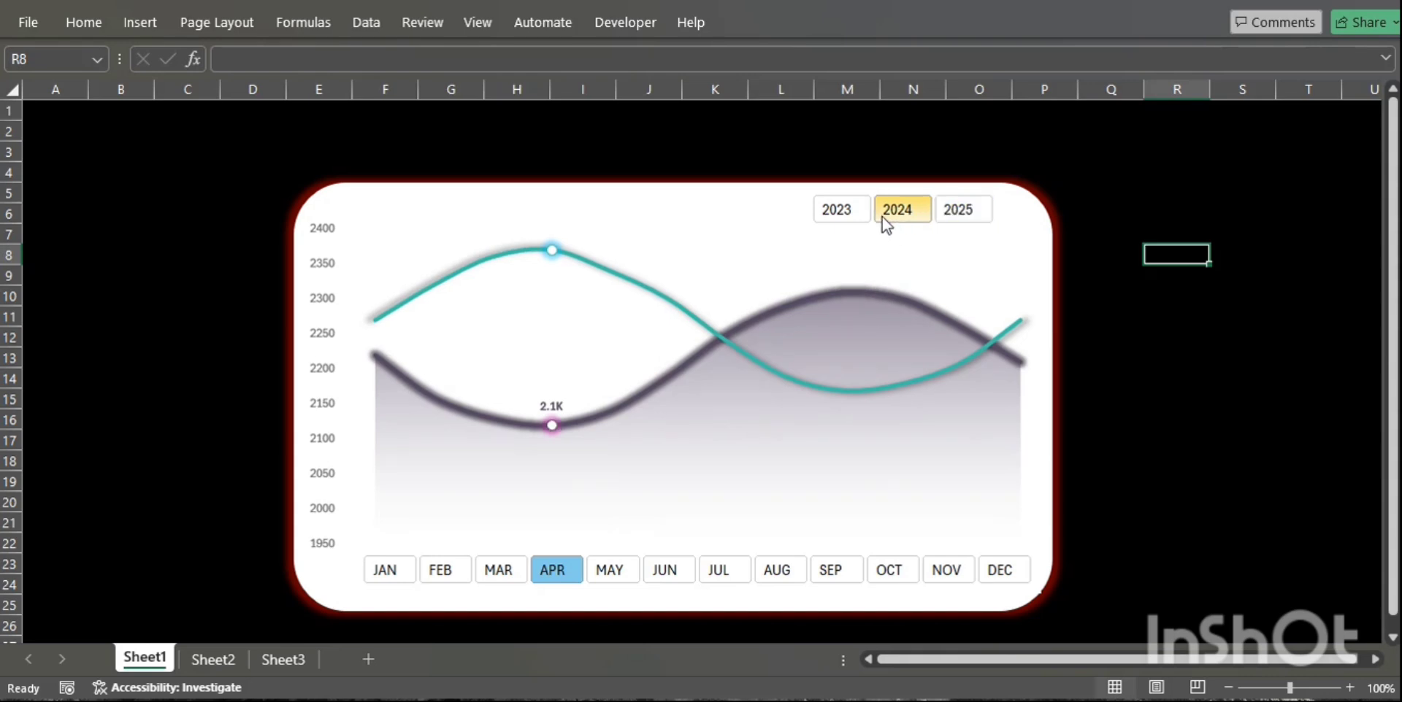
pyautogui.click(852, 212)
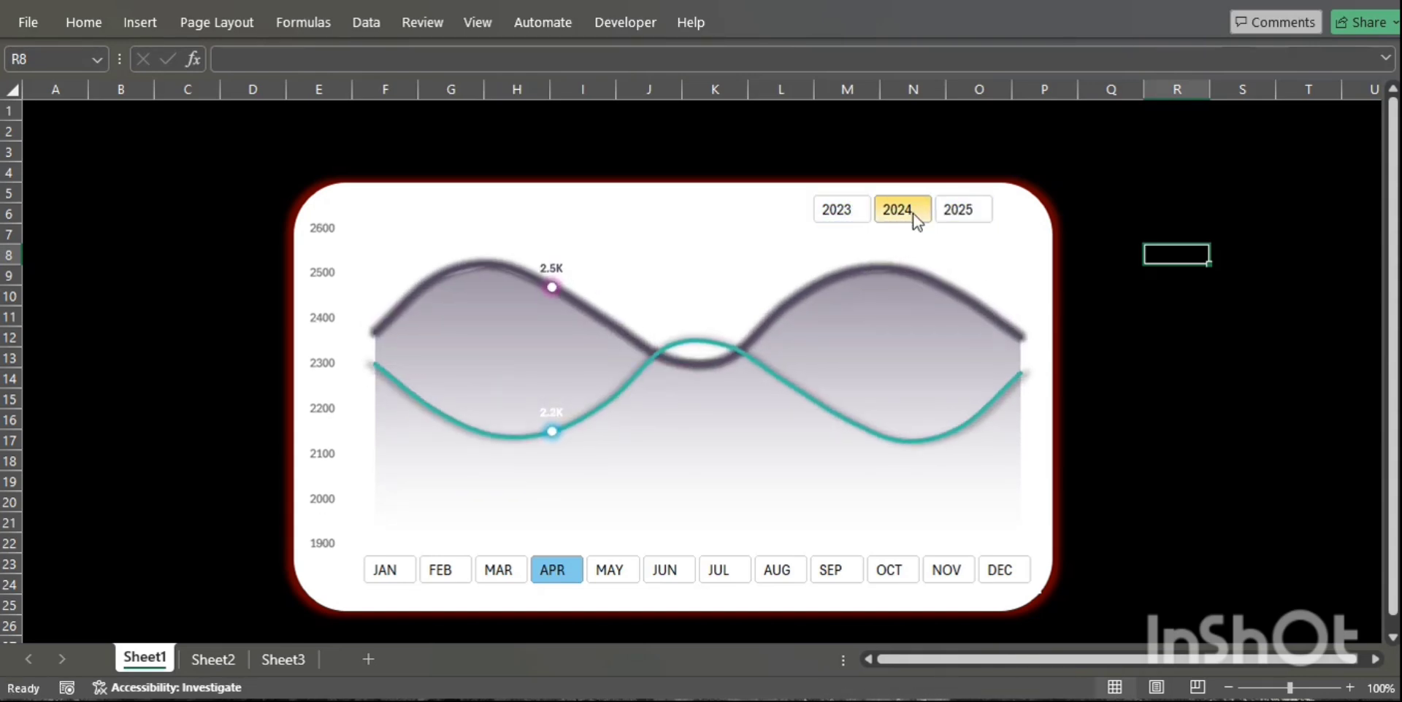
pyautogui.click(964, 213)
pyautogui.moveTo(849, 209); pyautogui.dragTo(974, 214)
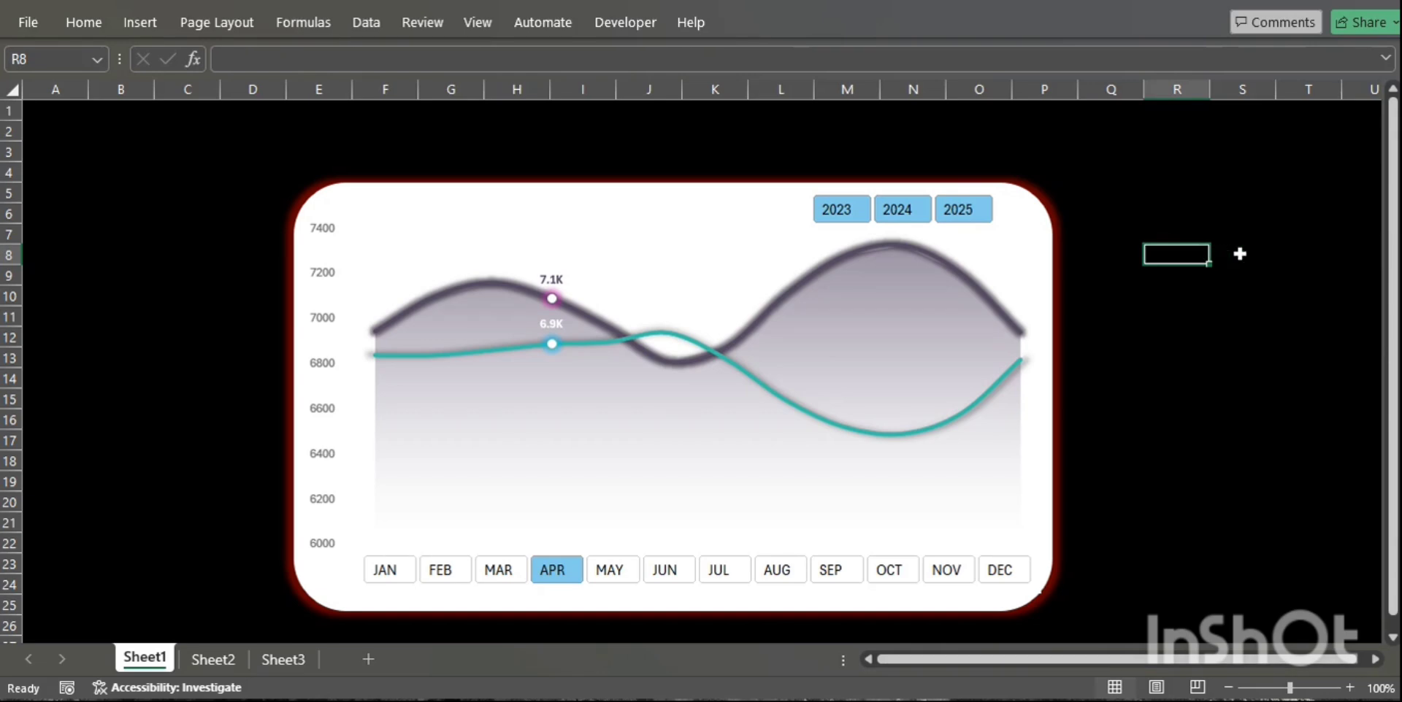
pyautogui.click(1241, 252)
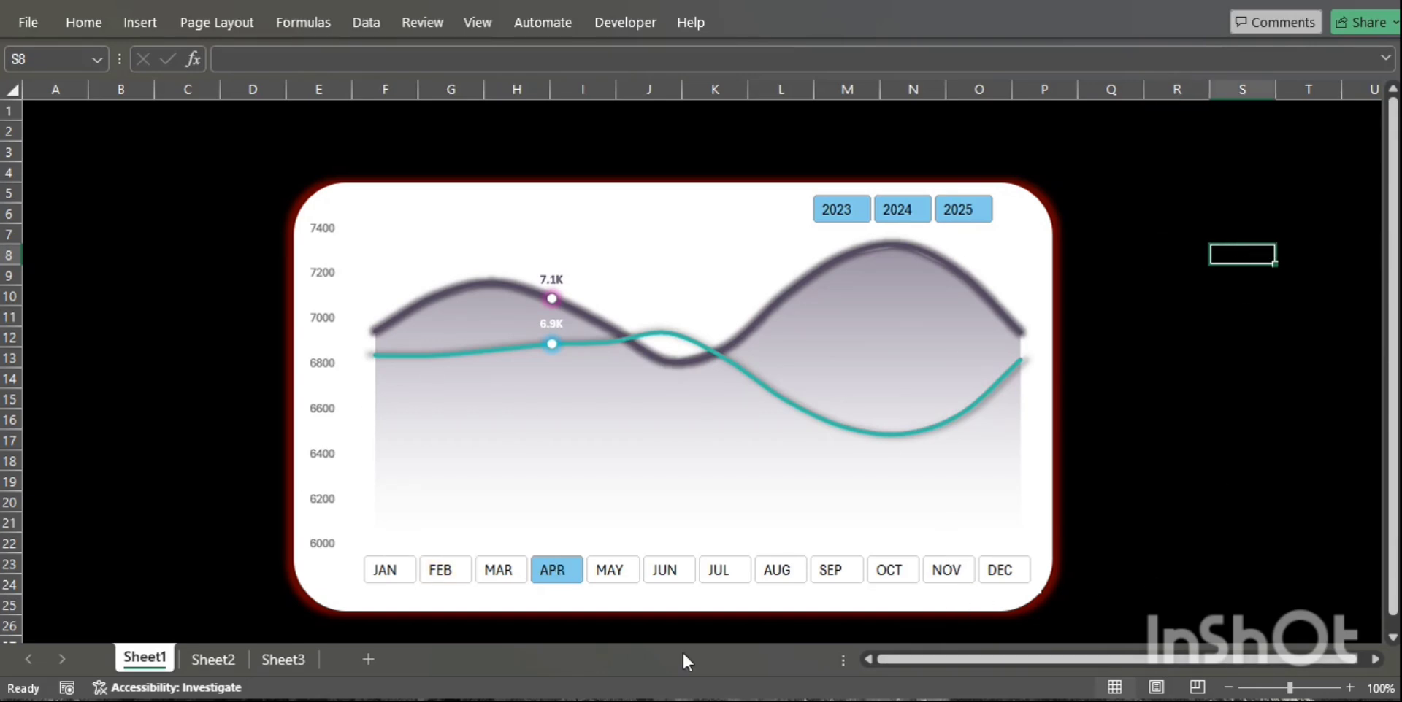